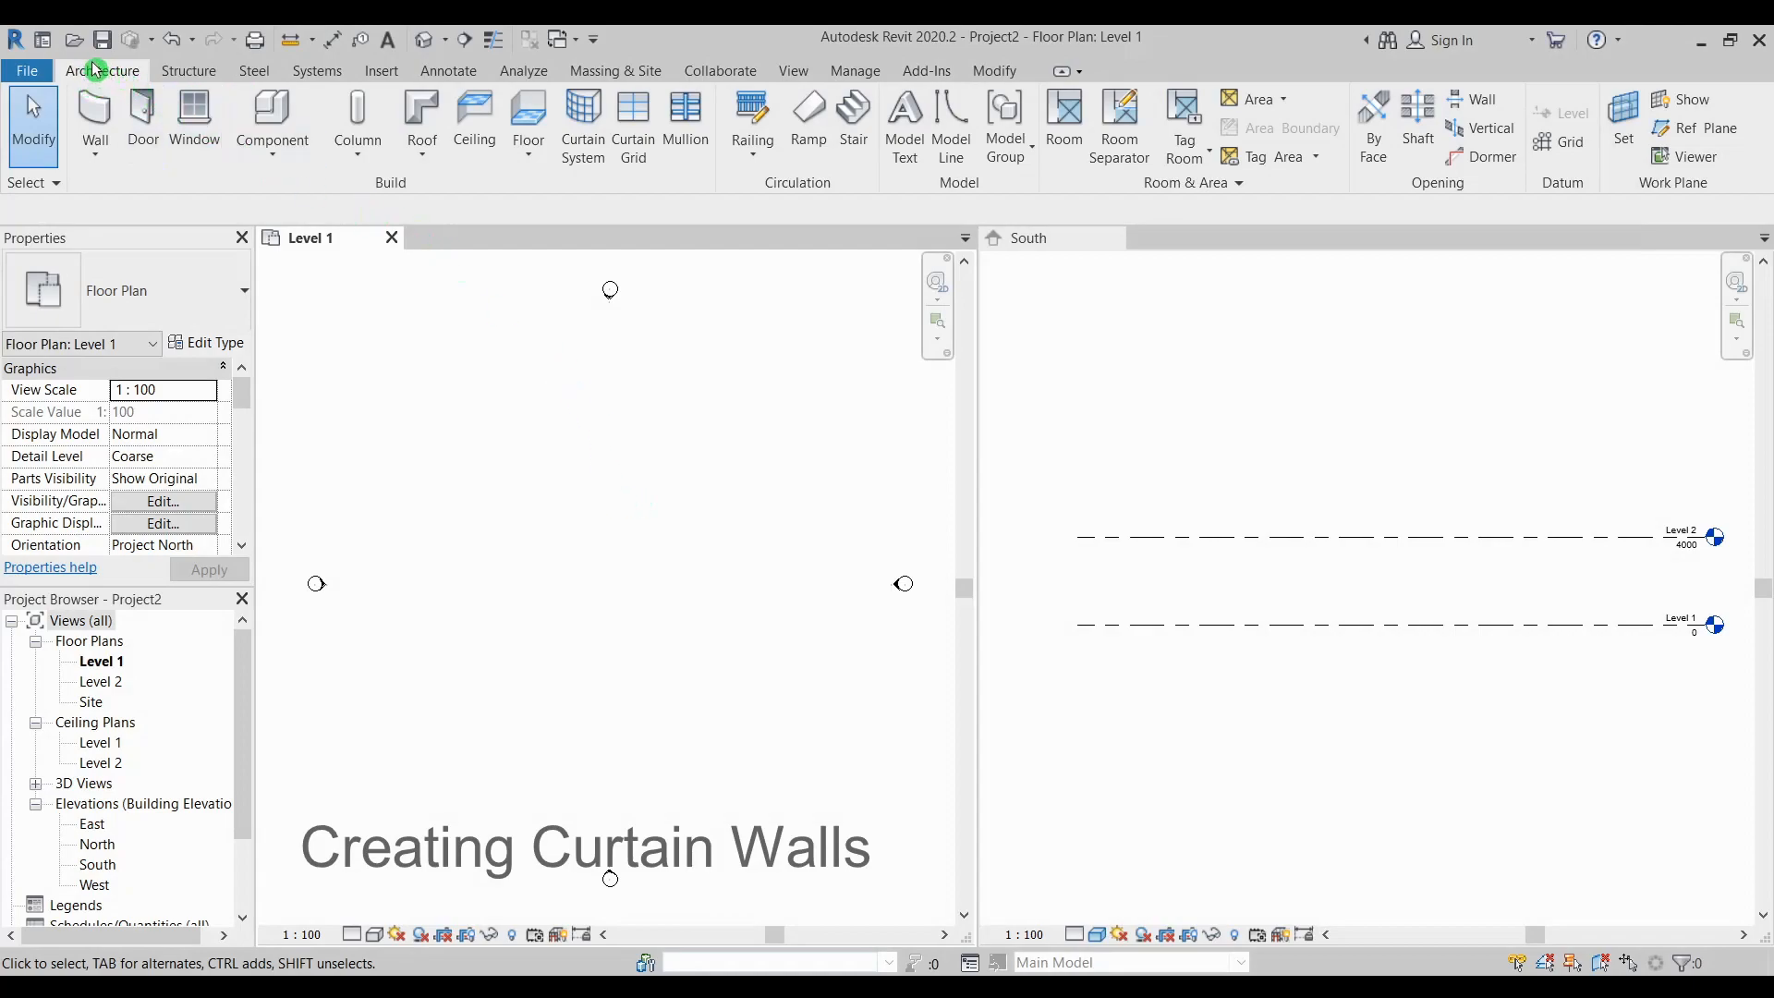
Draw a horizontal architectural wall of type Curtain Wall, about 12000 long, in the Level 1 plan
click(92, 156)
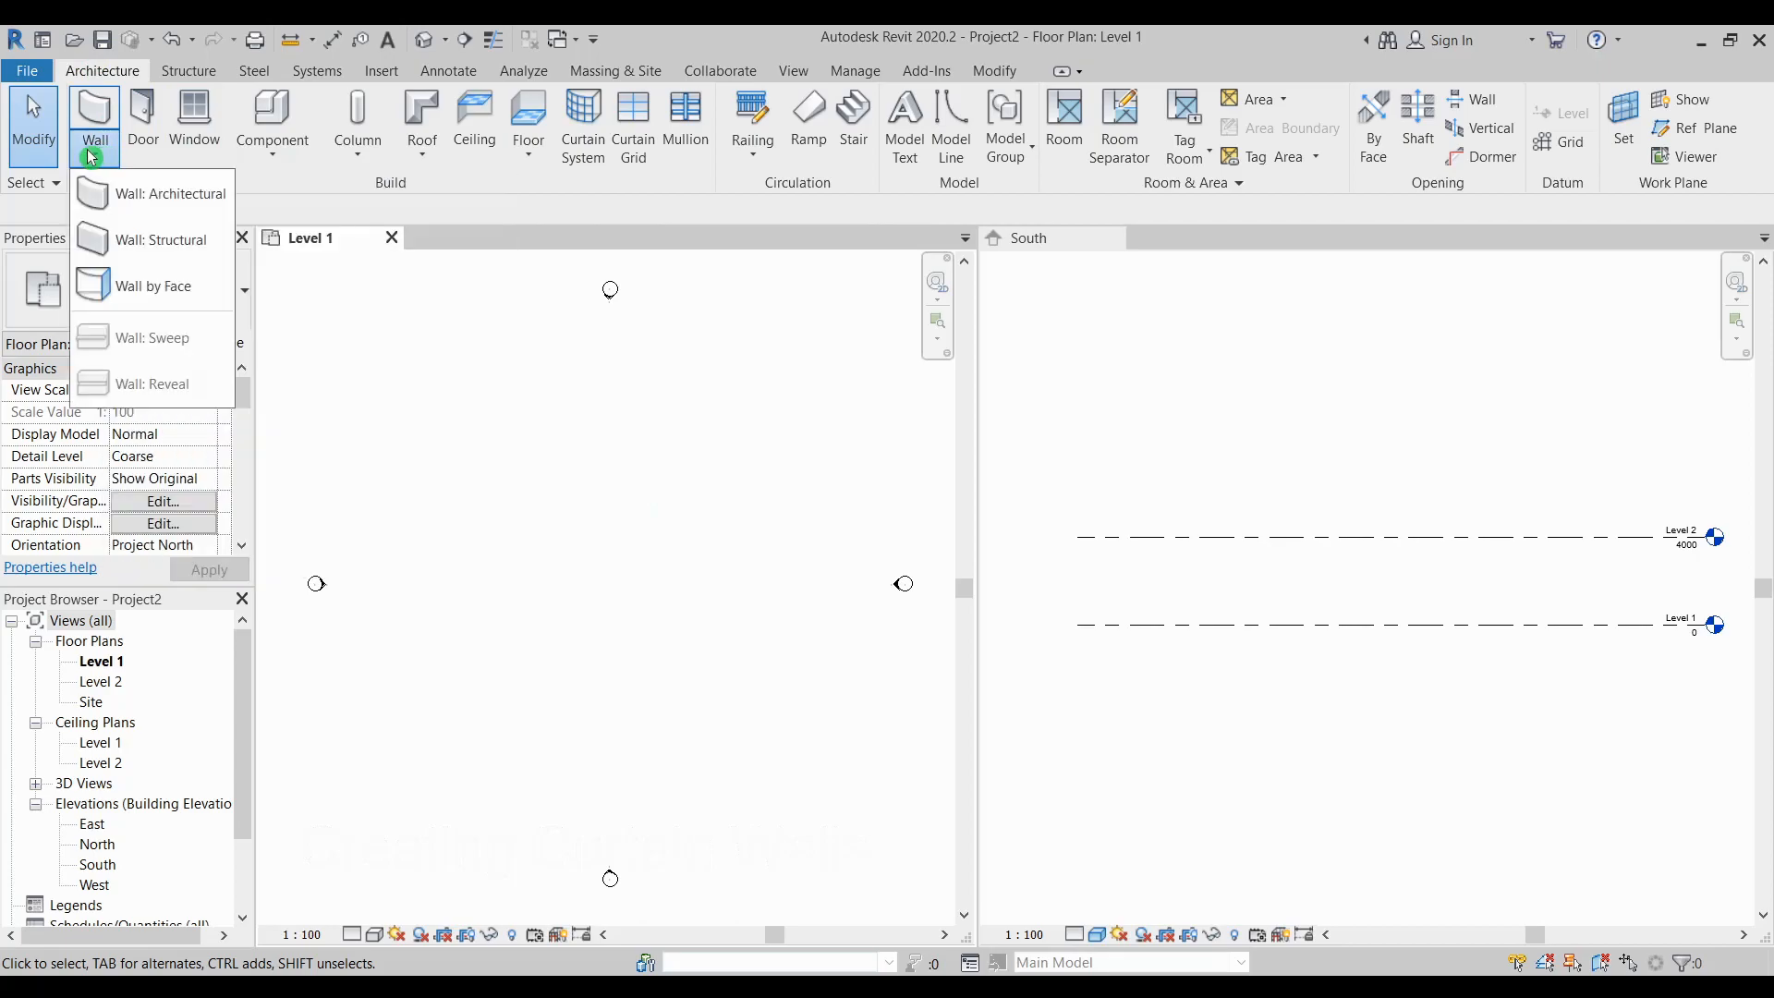
click(162, 204)
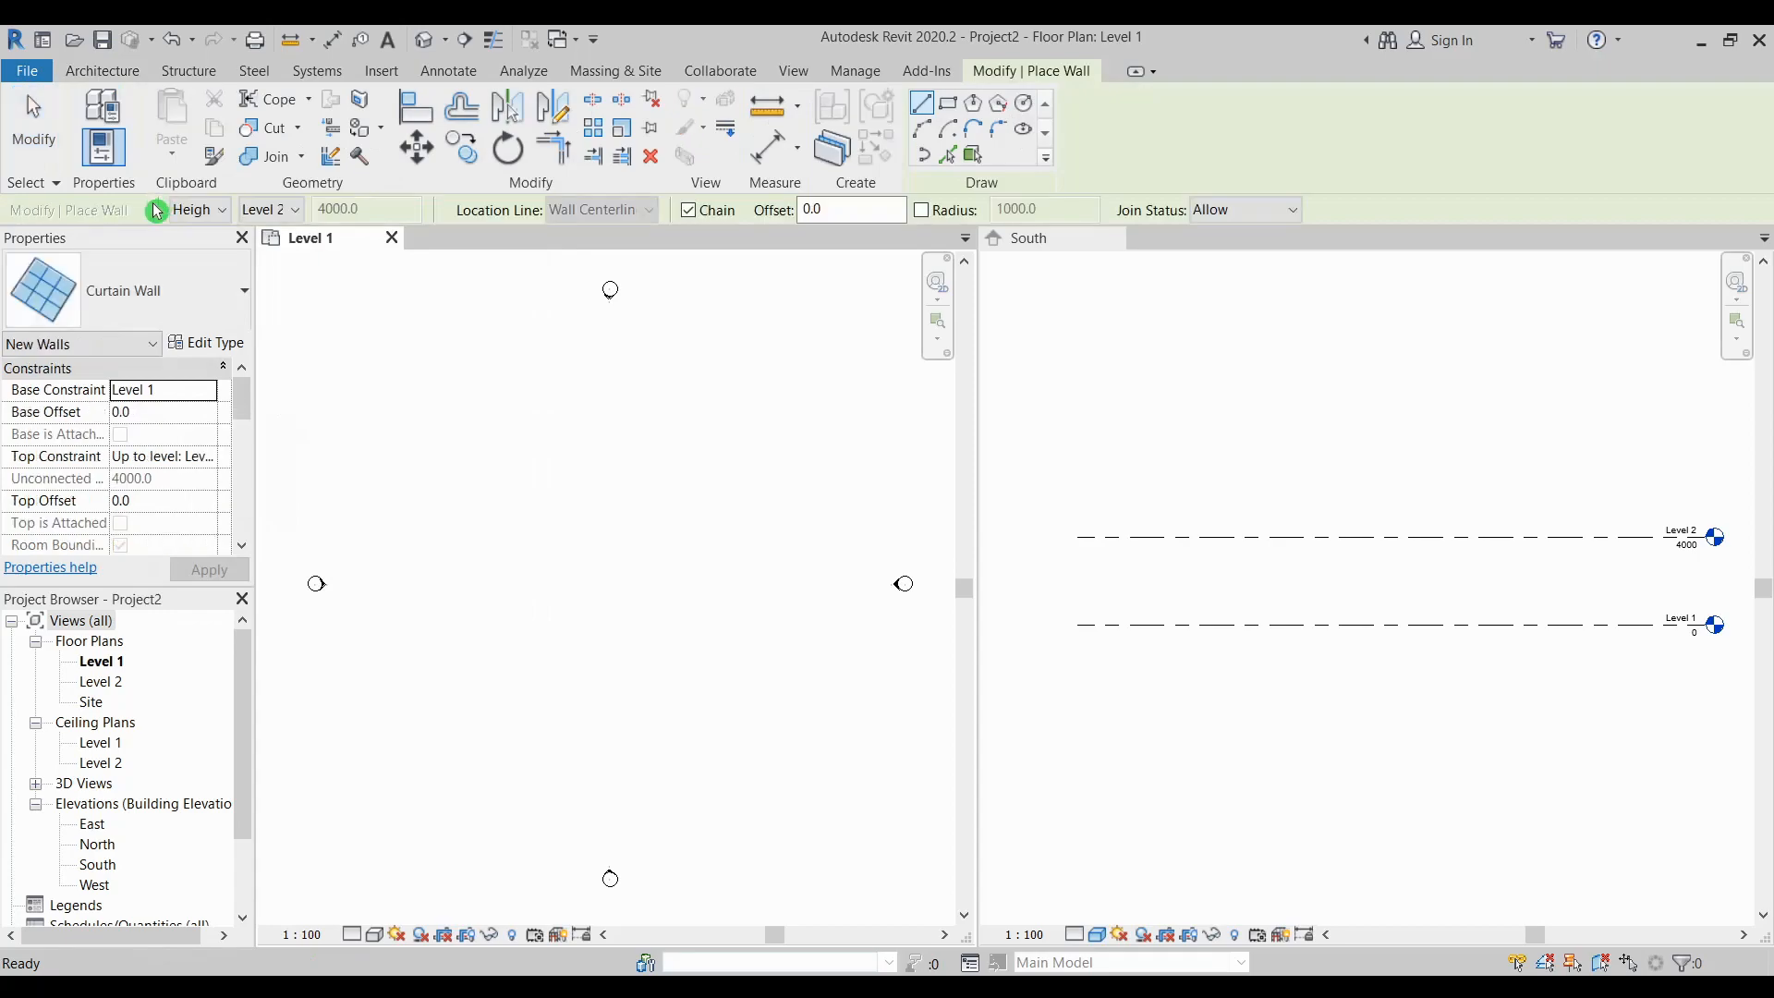
click(173, 297)
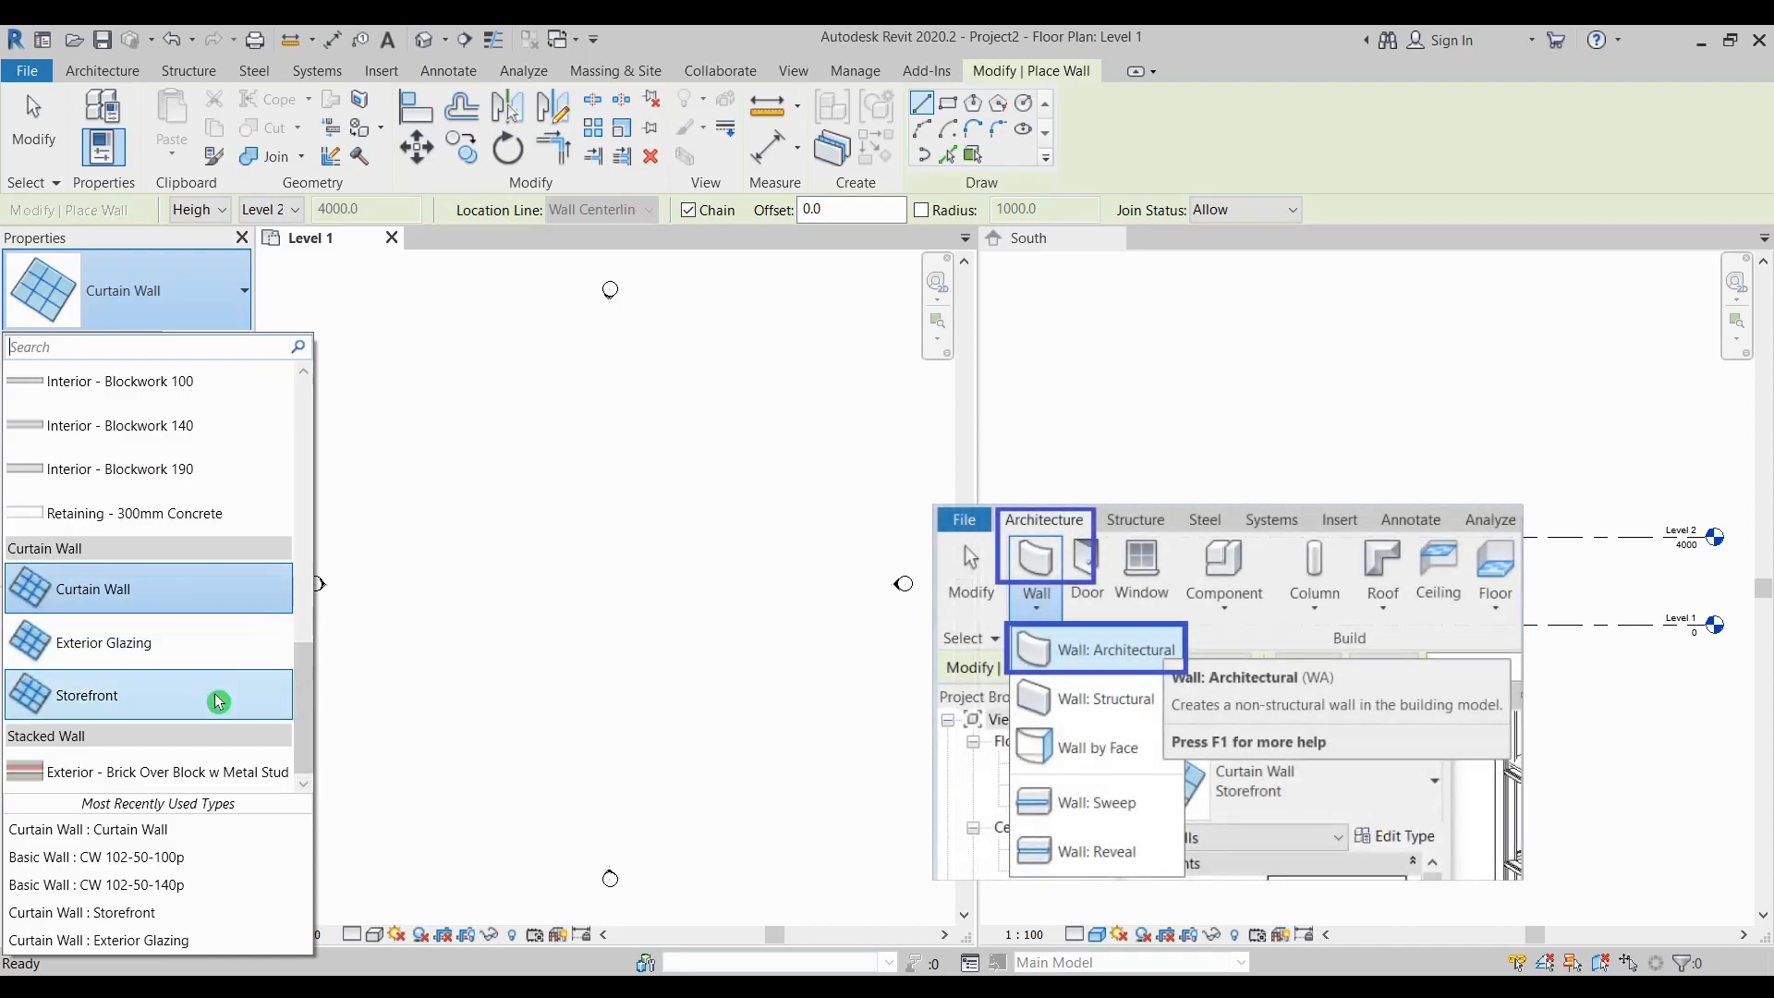
mouse_move(251, 697)
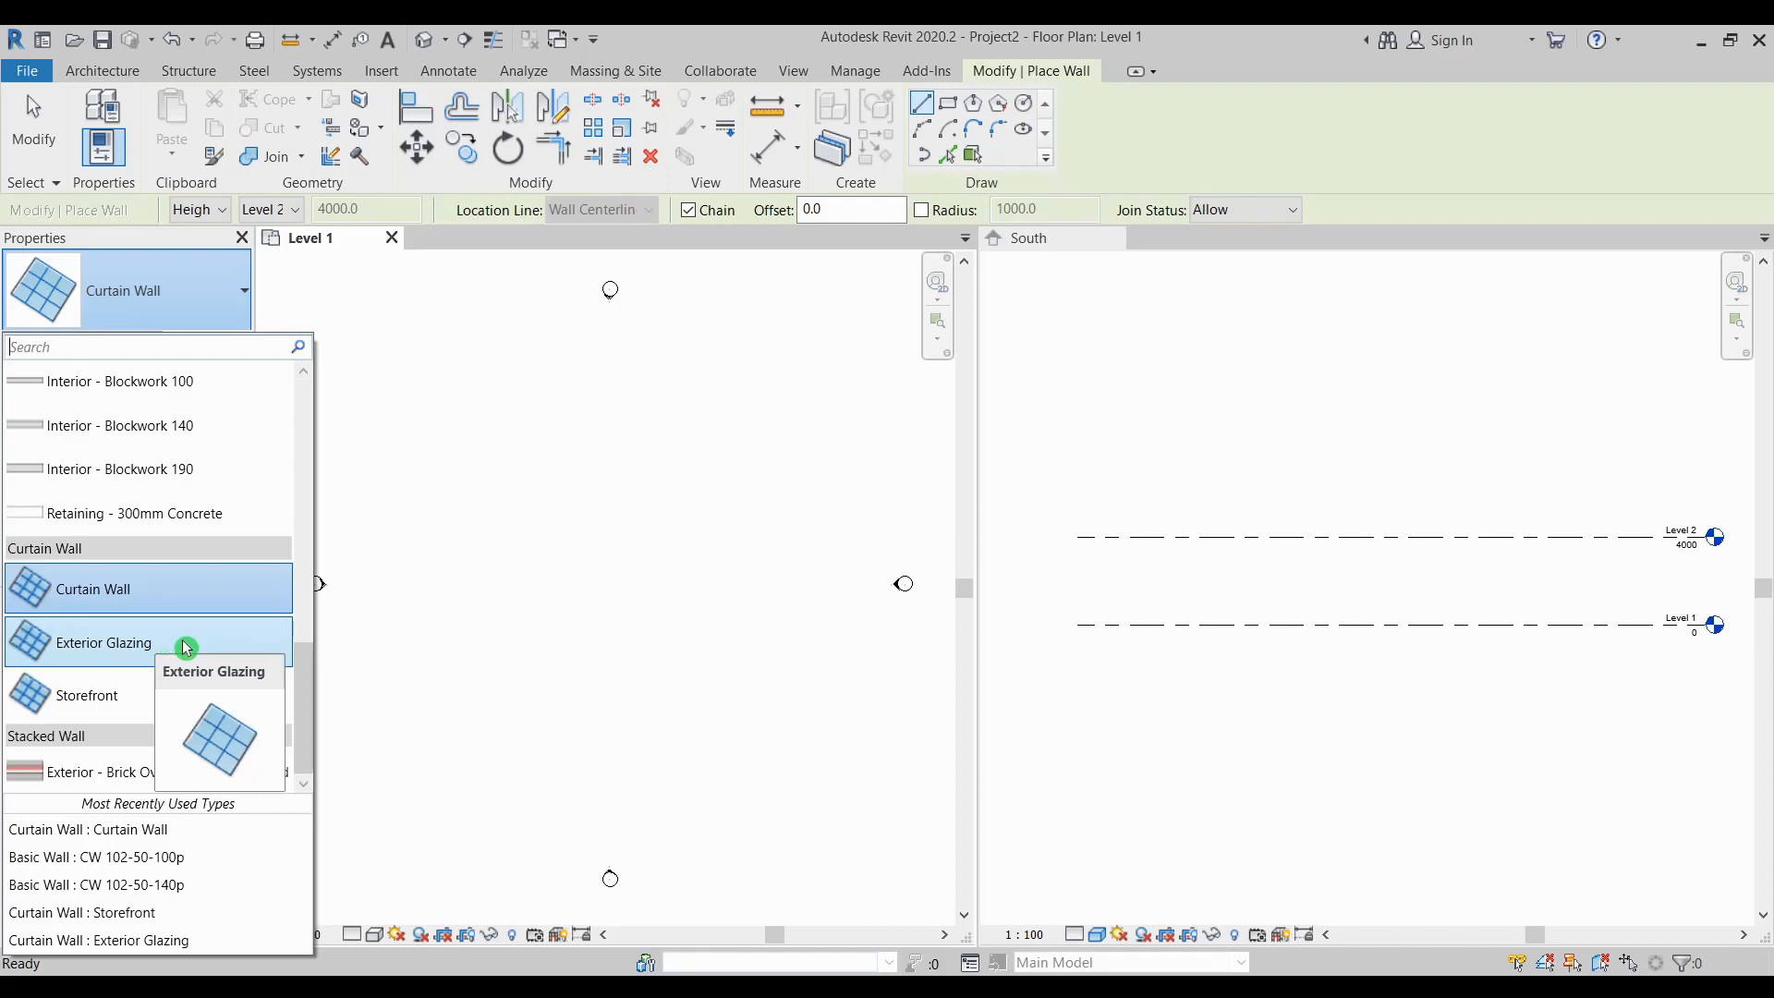
click(153, 594)
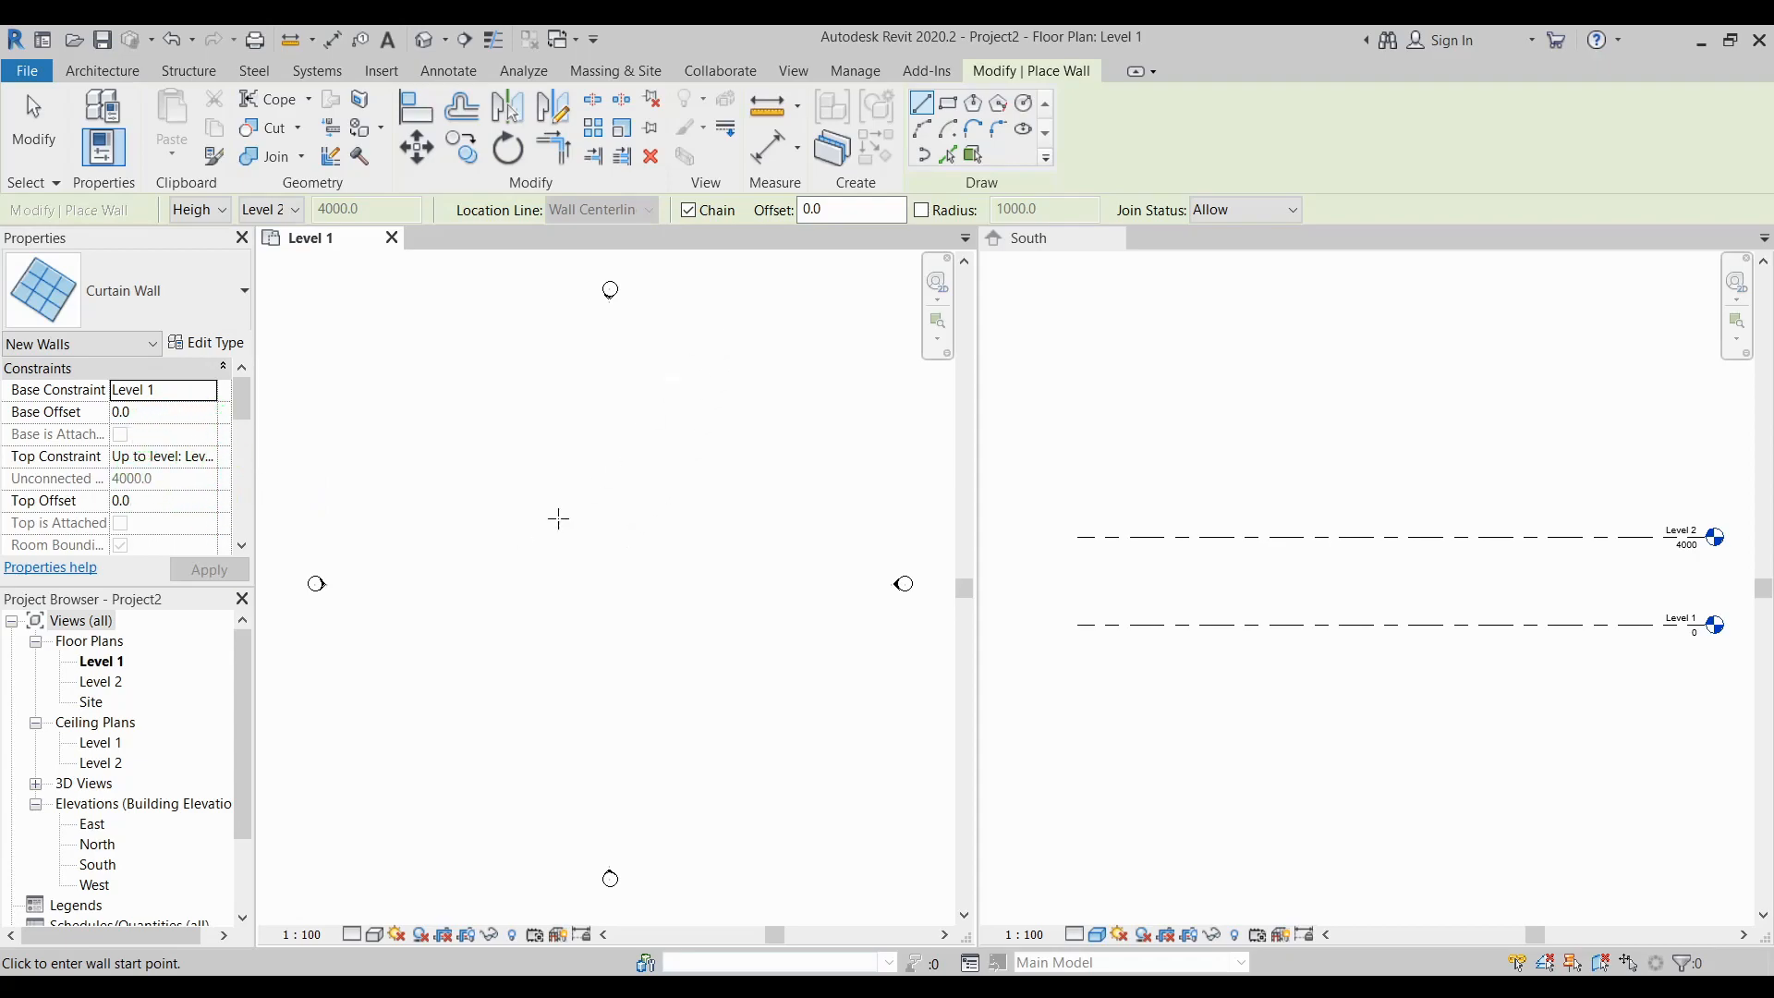
click(402, 594)
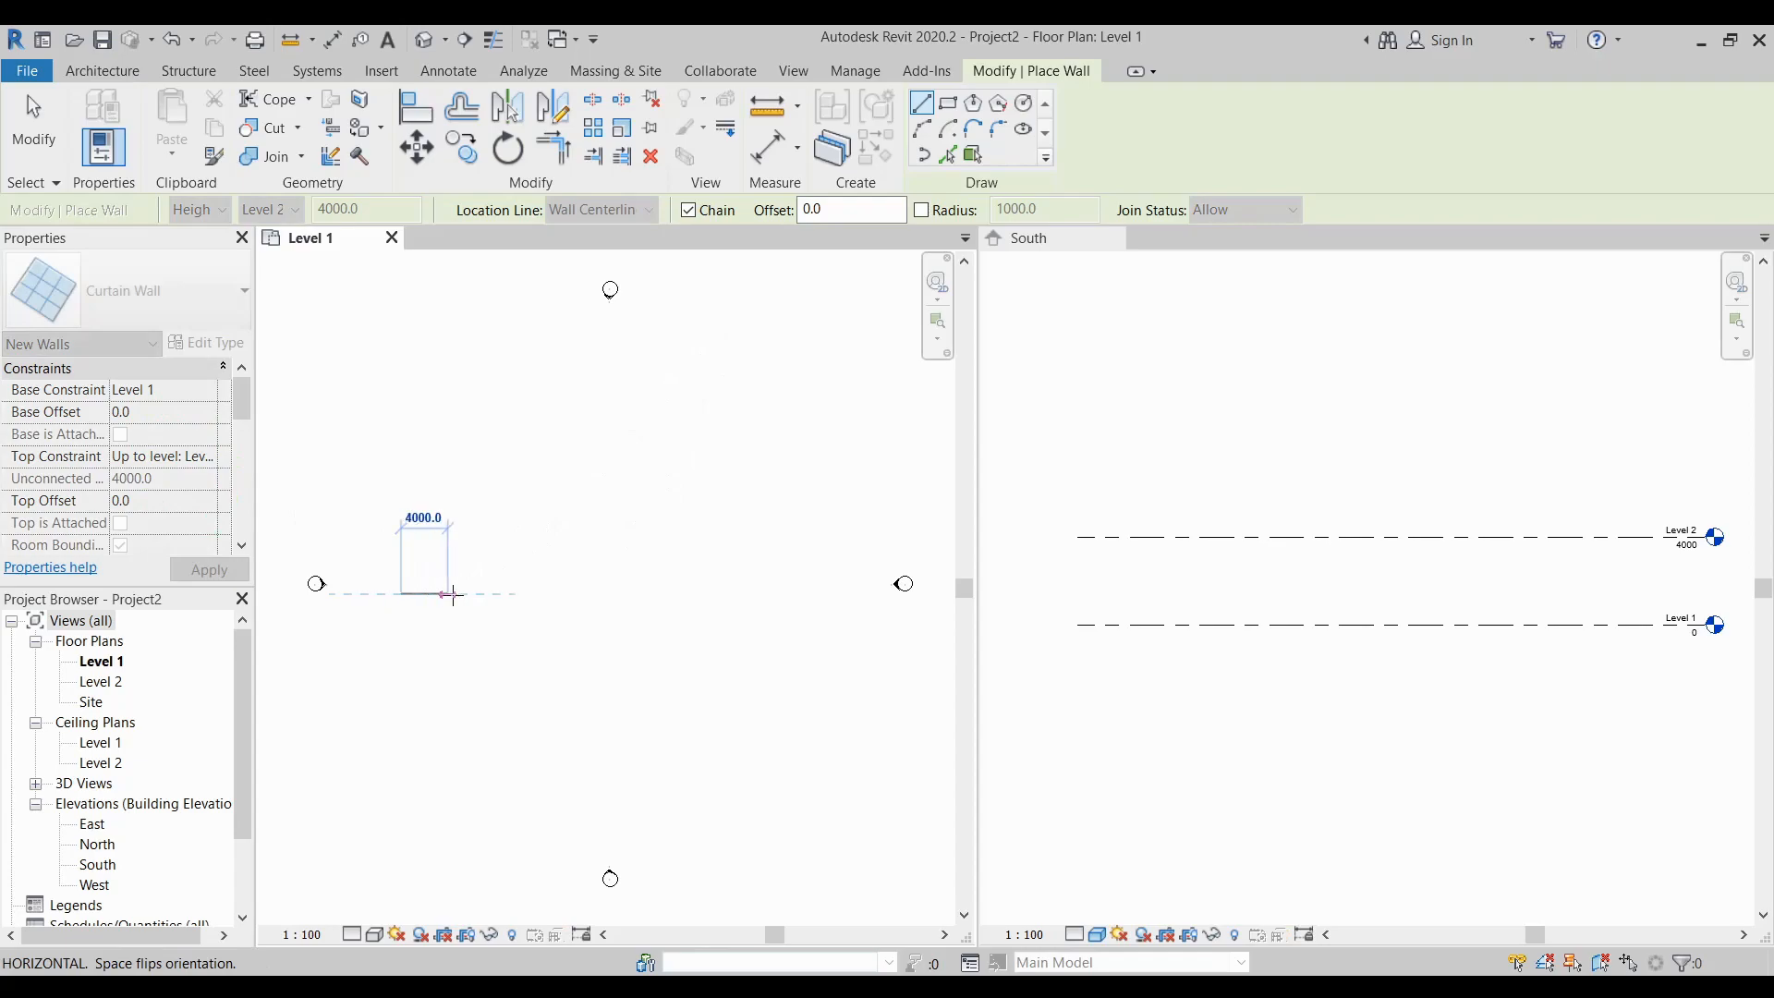
click(540, 594)
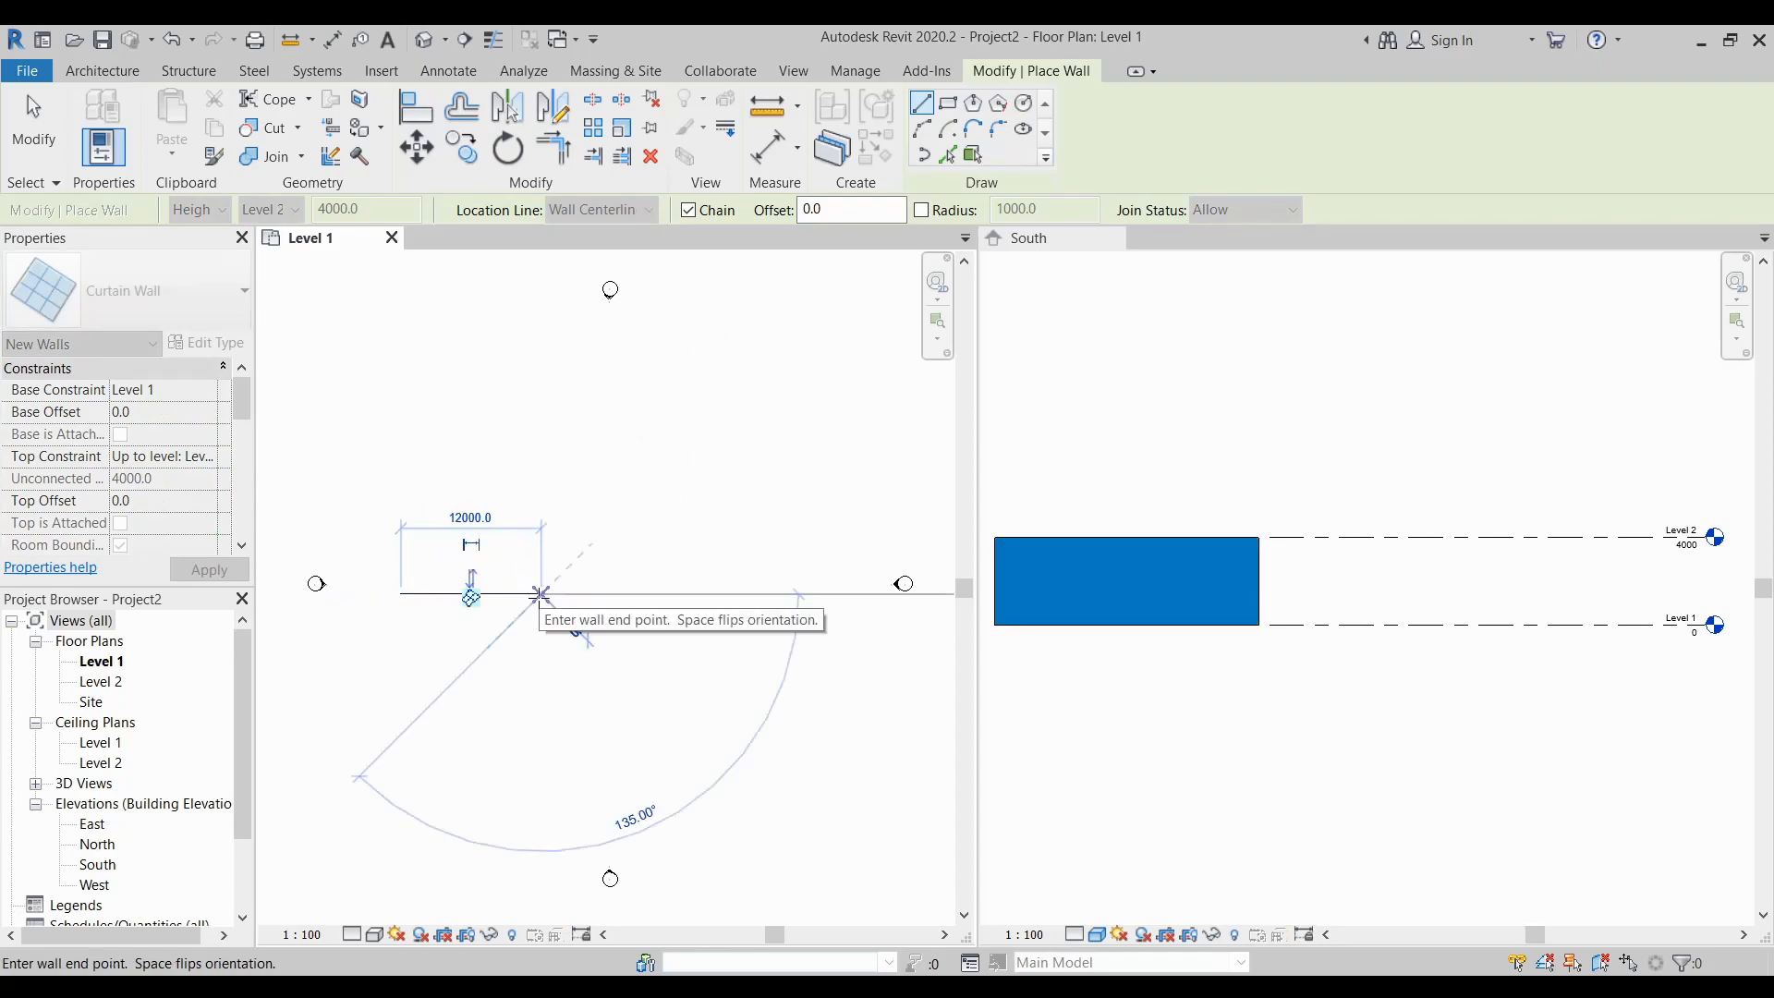
key(Escape)
key(Escape)
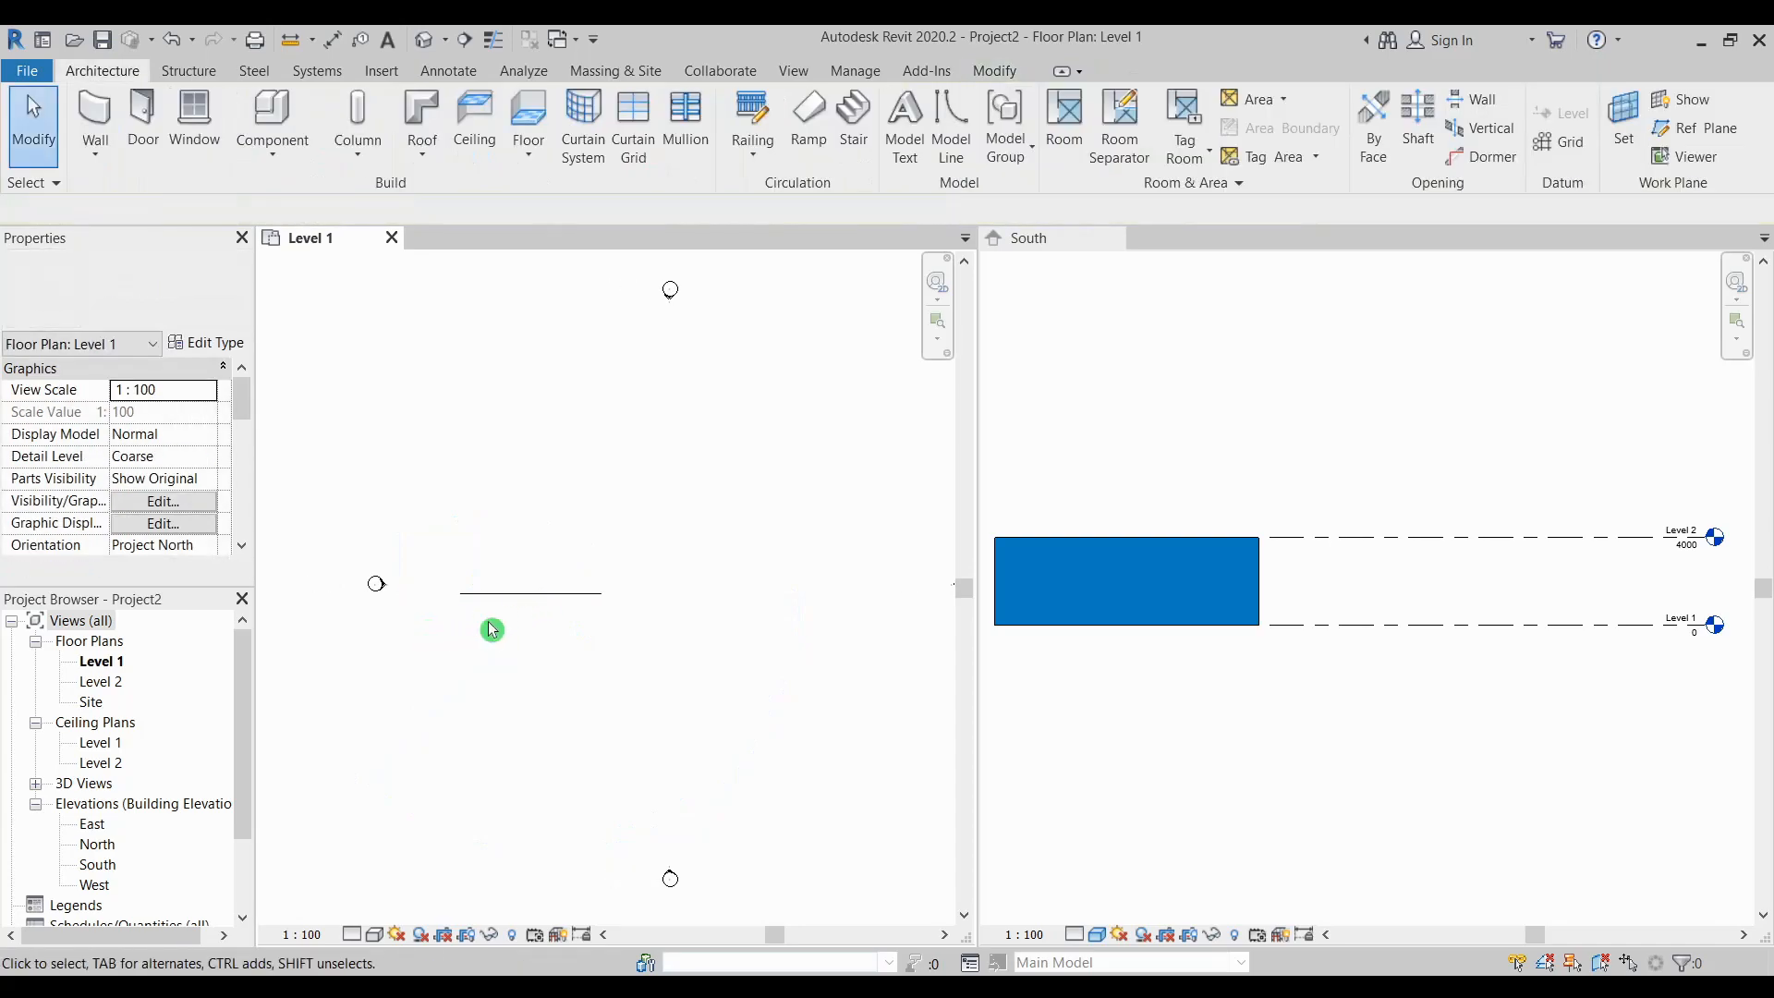
Draw an Exterior Glazing curtain wall about 9600 long in the Level 1 plan, to the right of and in line with the first wall
scroll(1091, 613, up, 3)
middle_drag(1091, 619, 1195, 645)
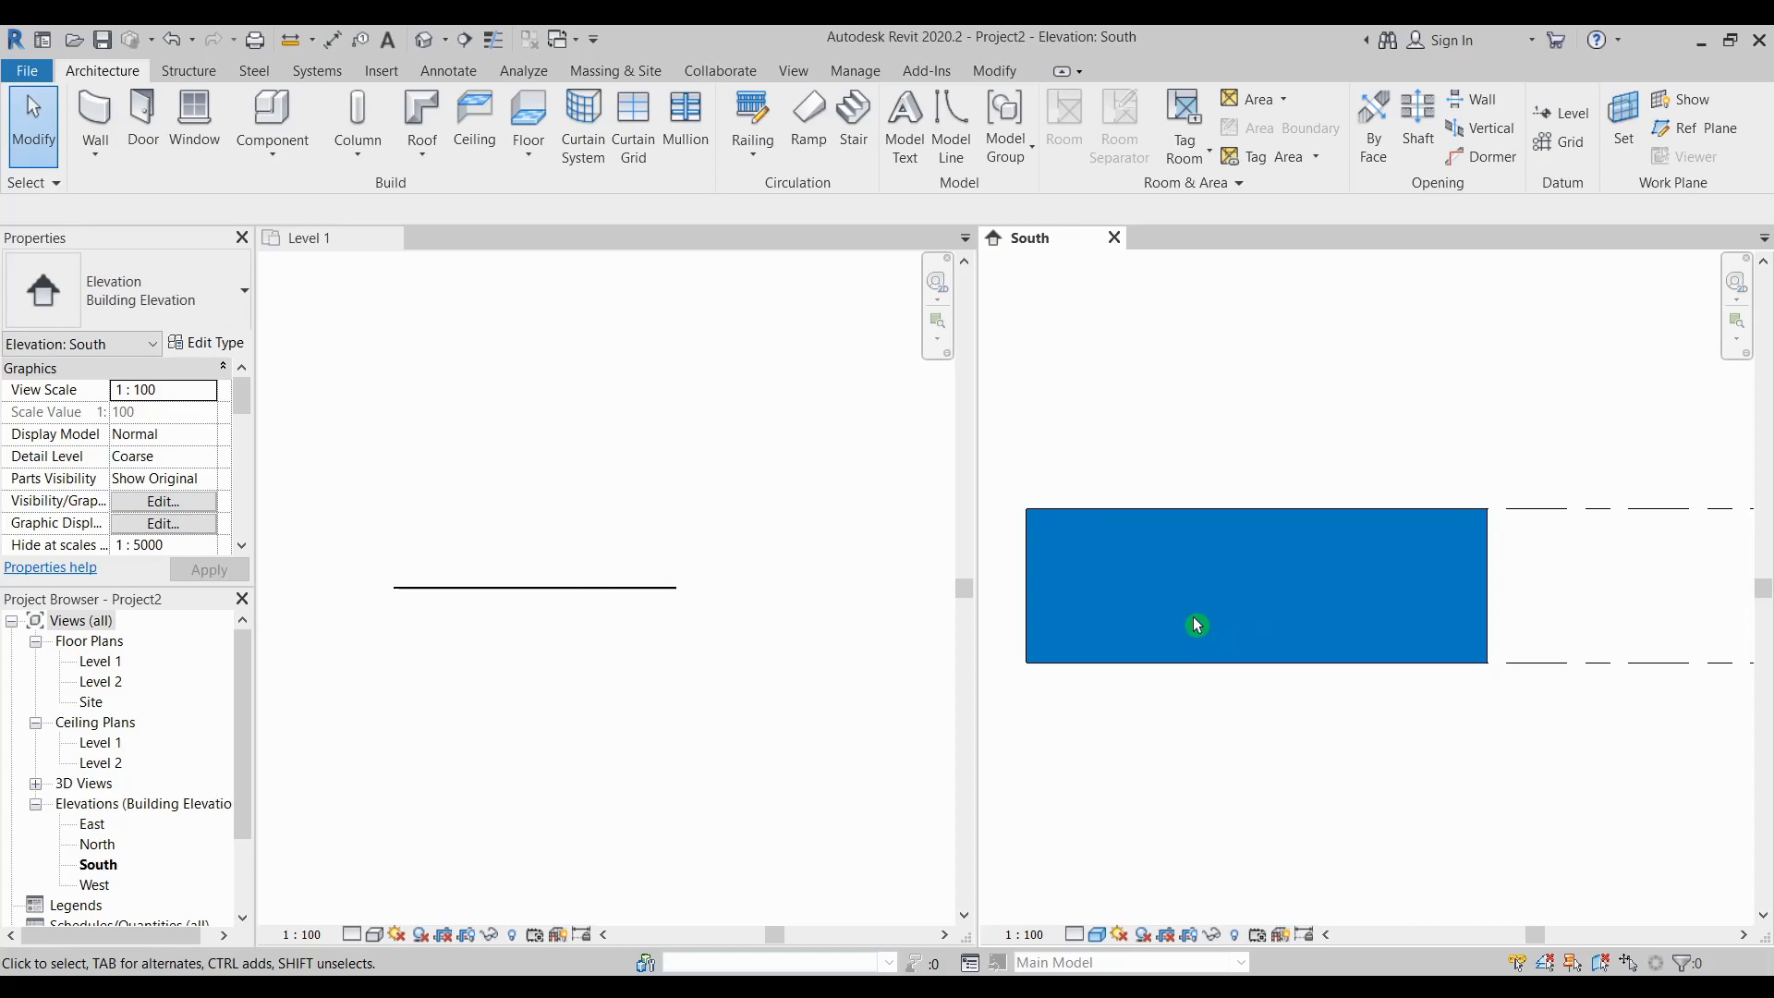
click(734, 582)
middle_drag(776, 589, 413, 598)
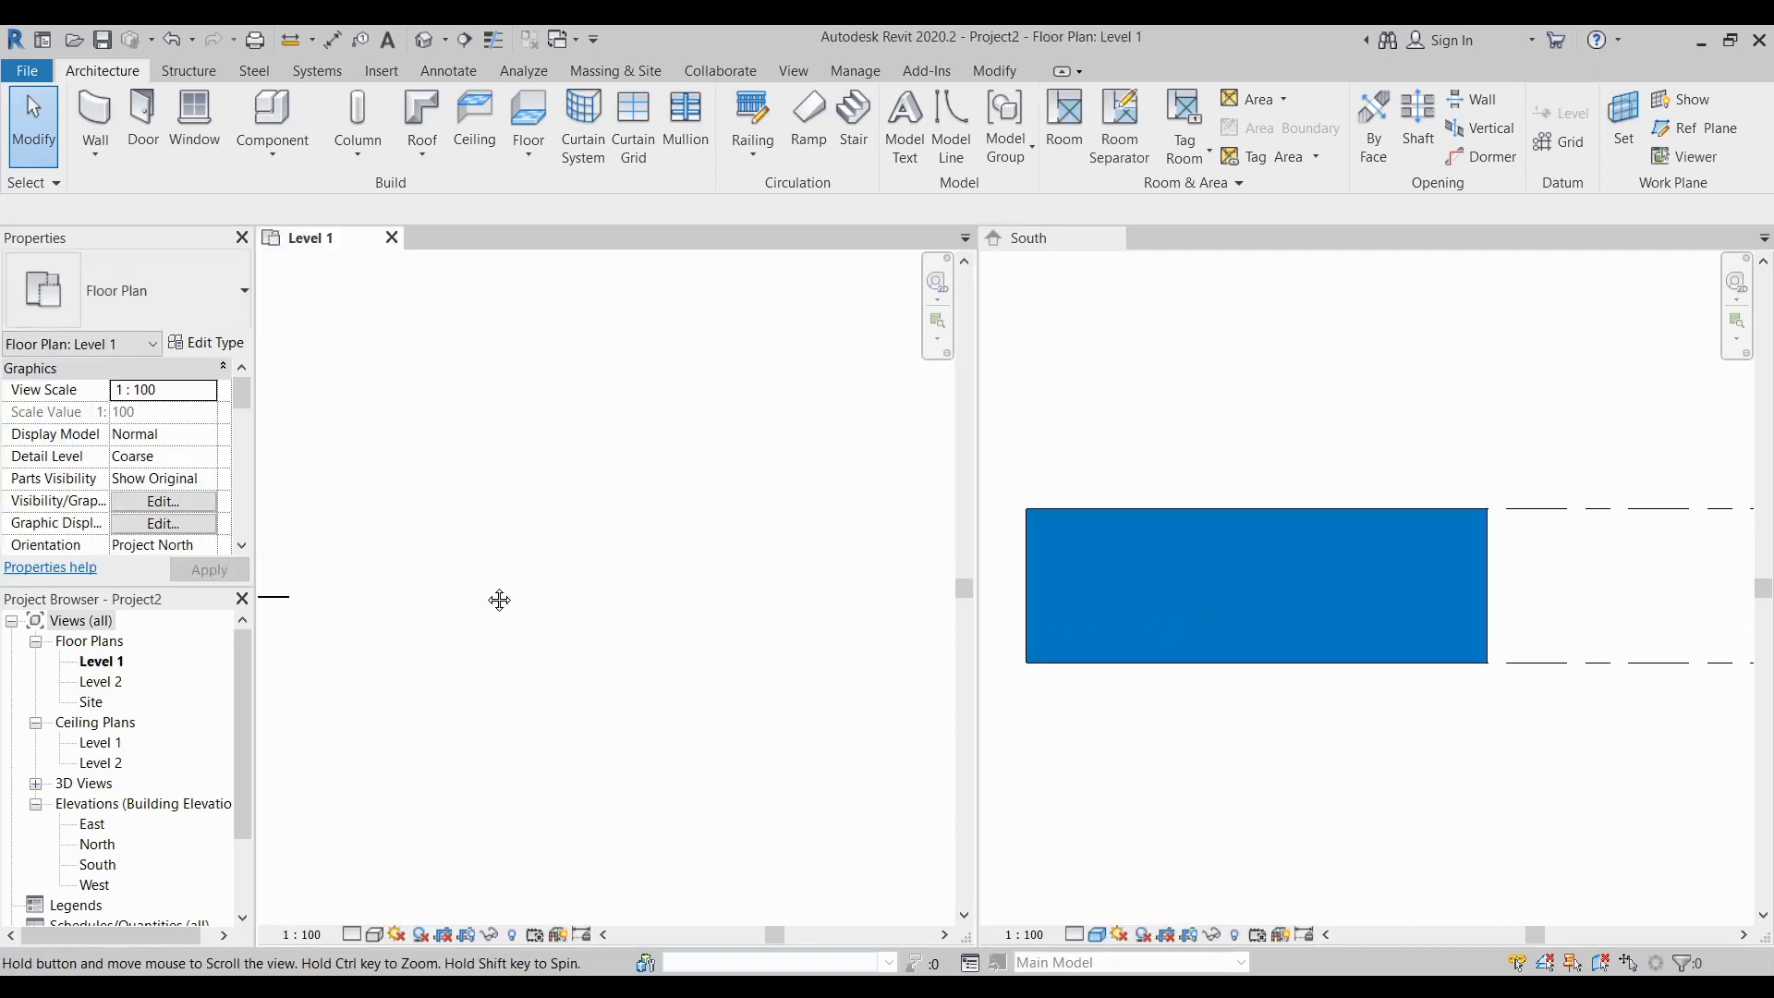
middle_drag(1635, 566, 1188, 582)
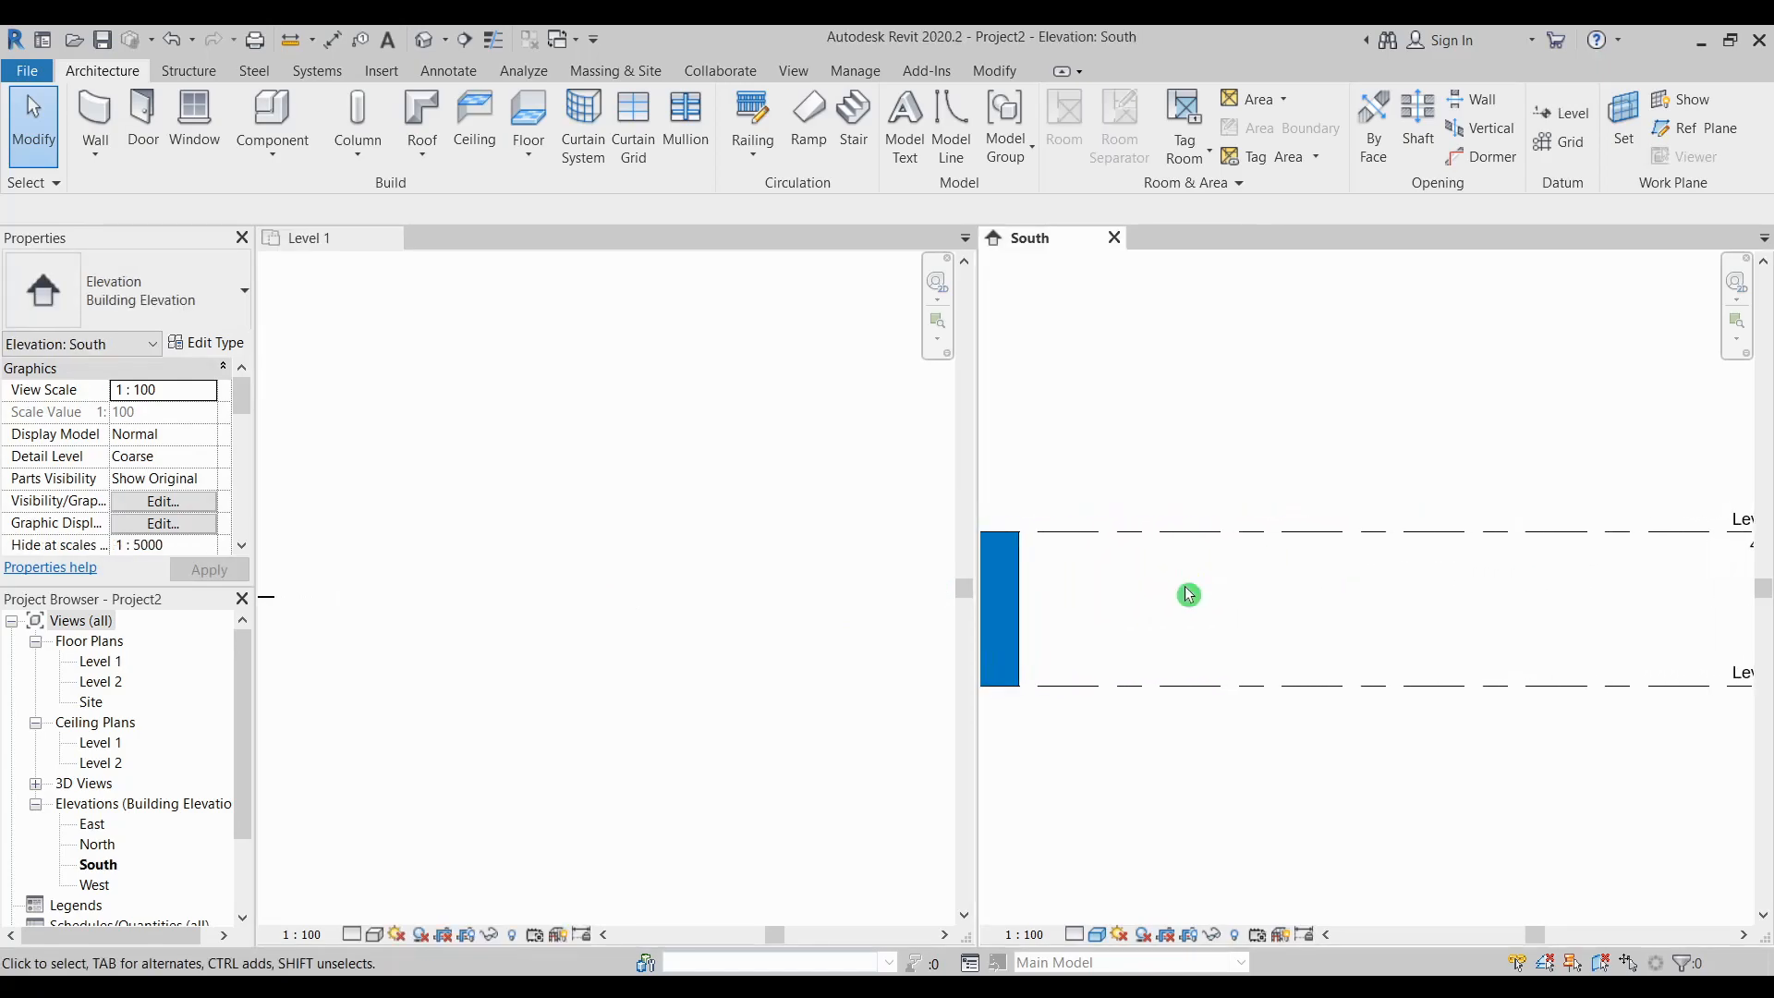
click(586, 459)
click(108, 160)
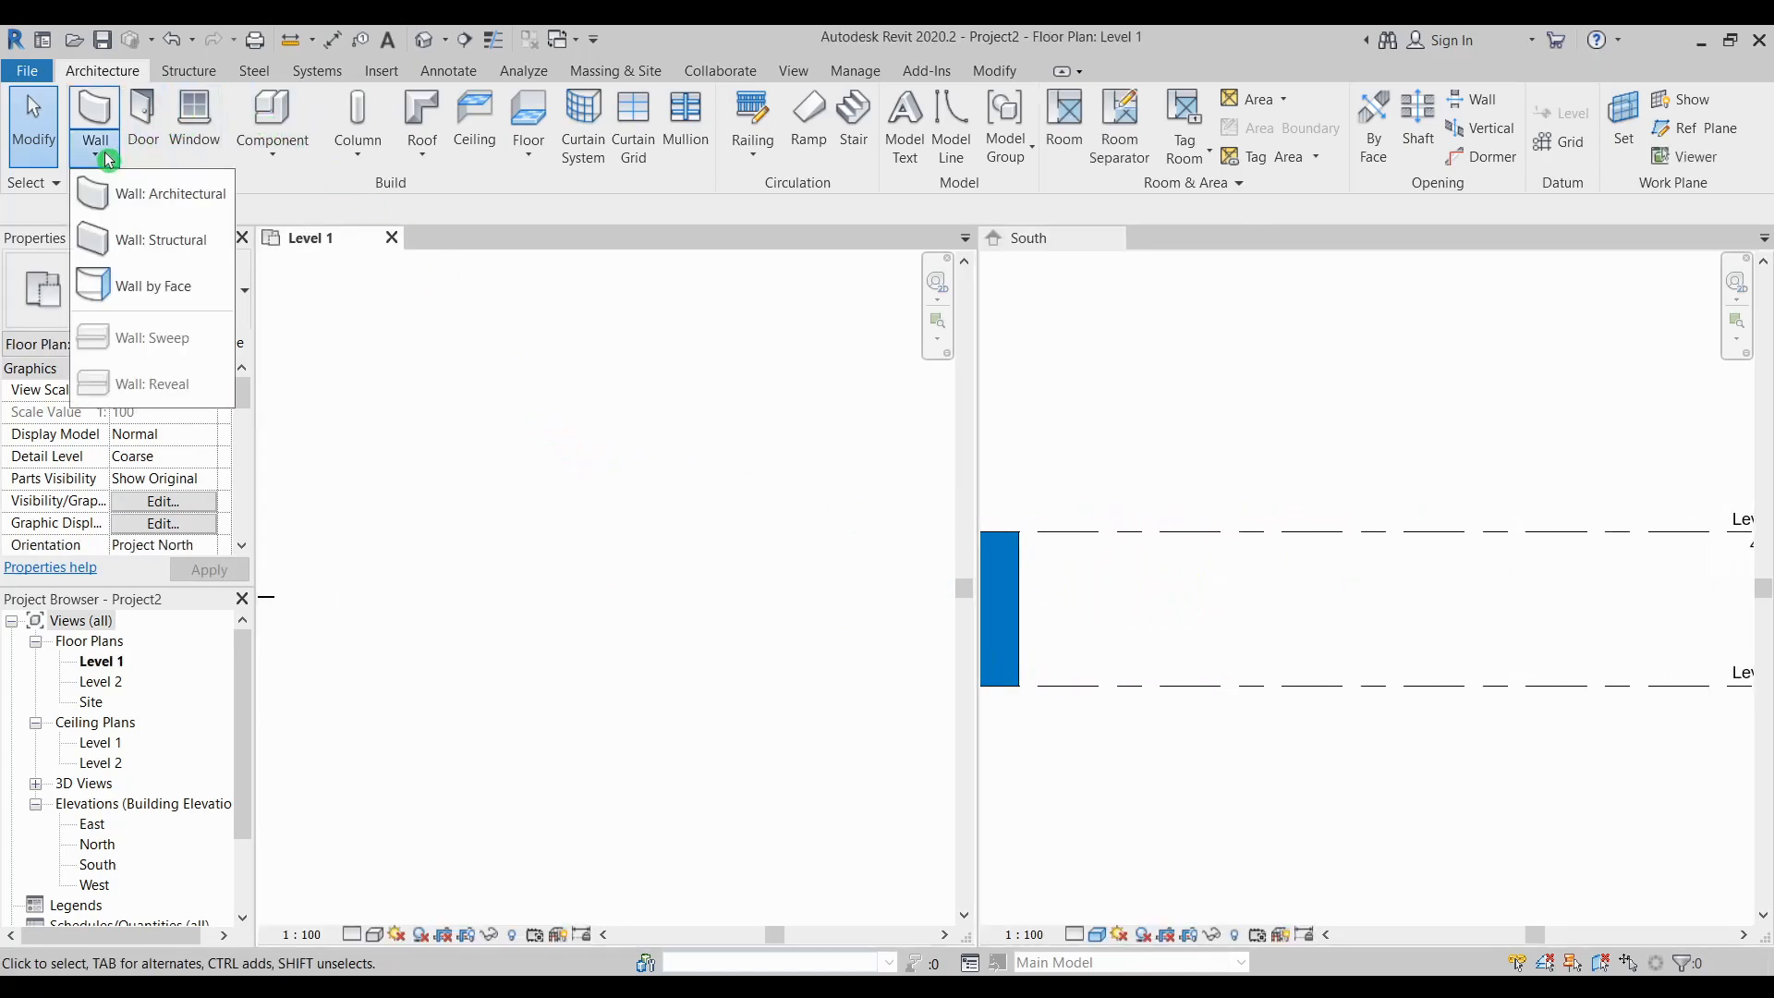
click(129, 185)
click(151, 295)
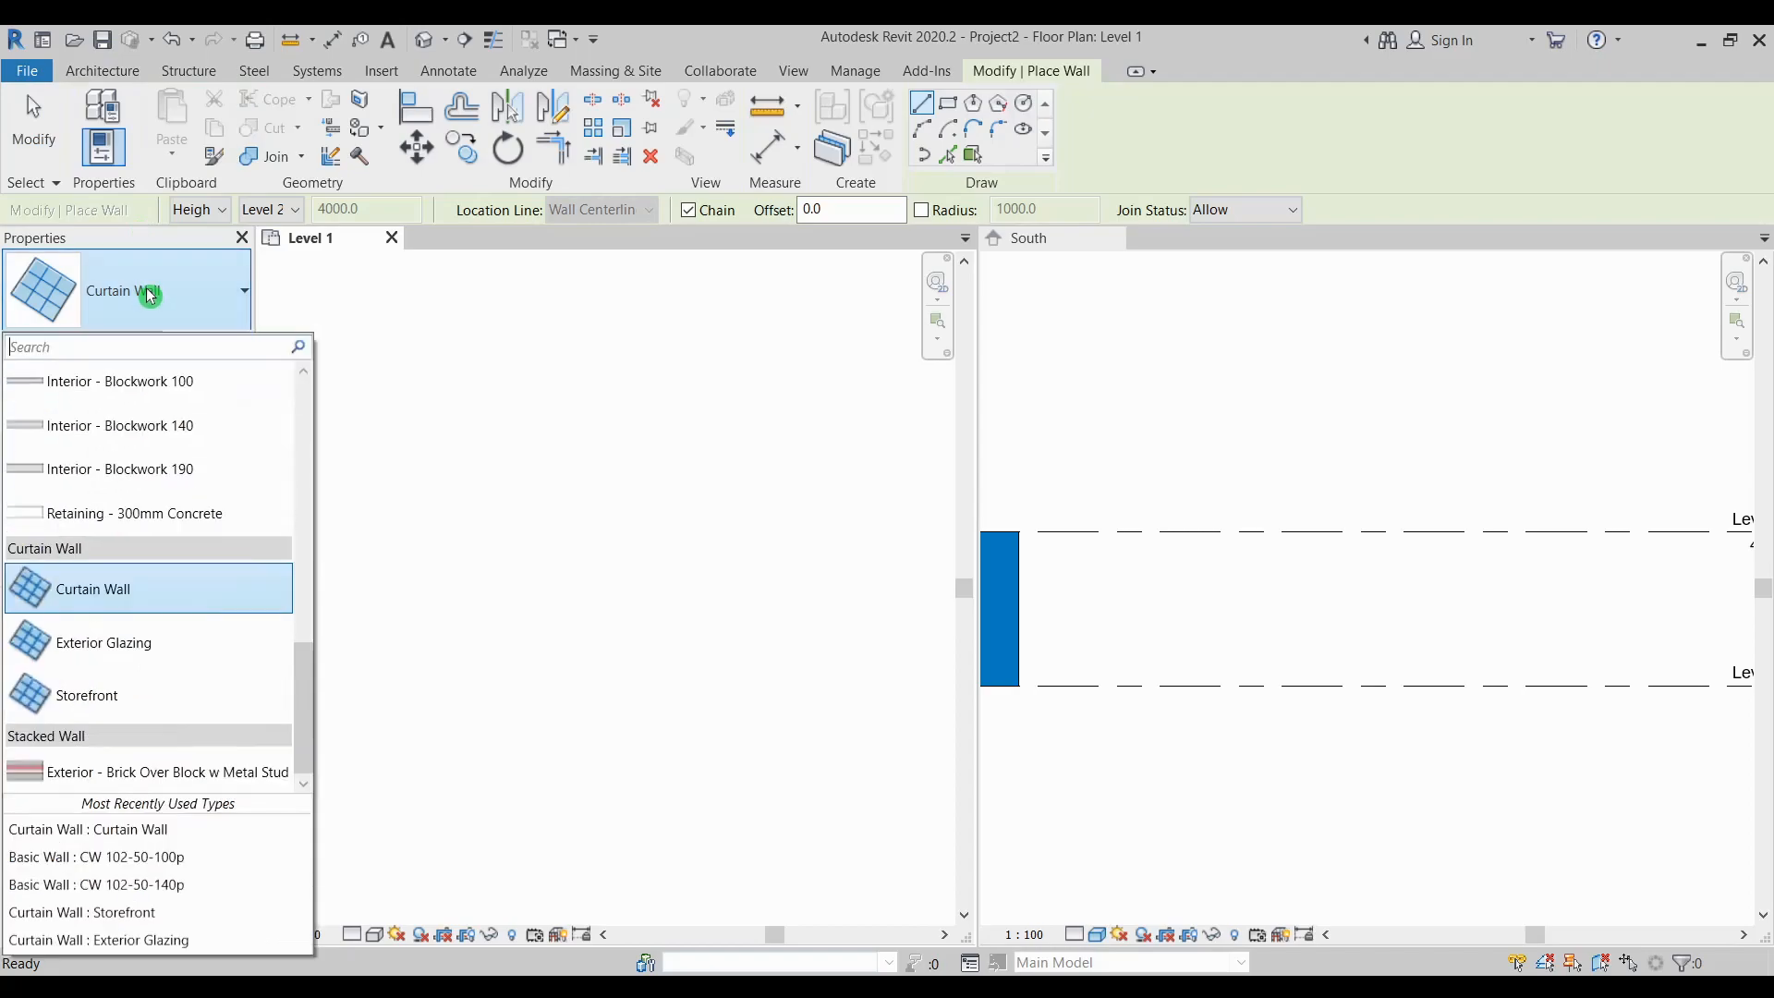
click(149, 653)
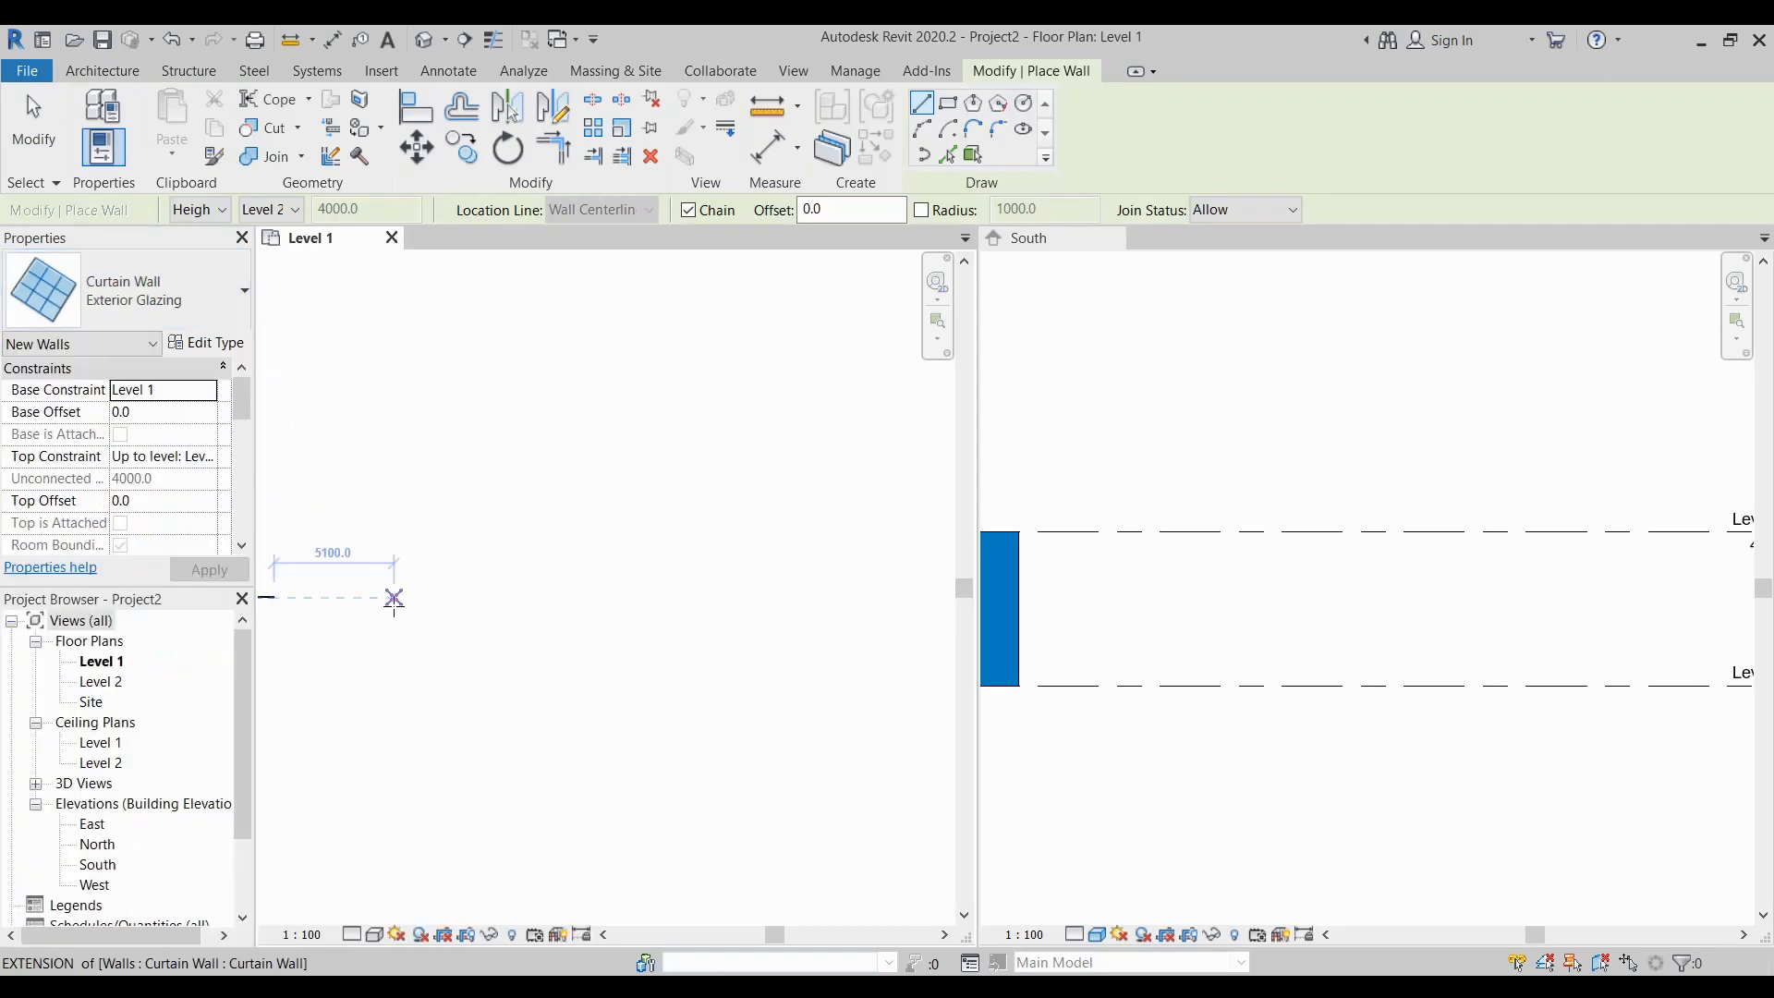
click(385, 598)
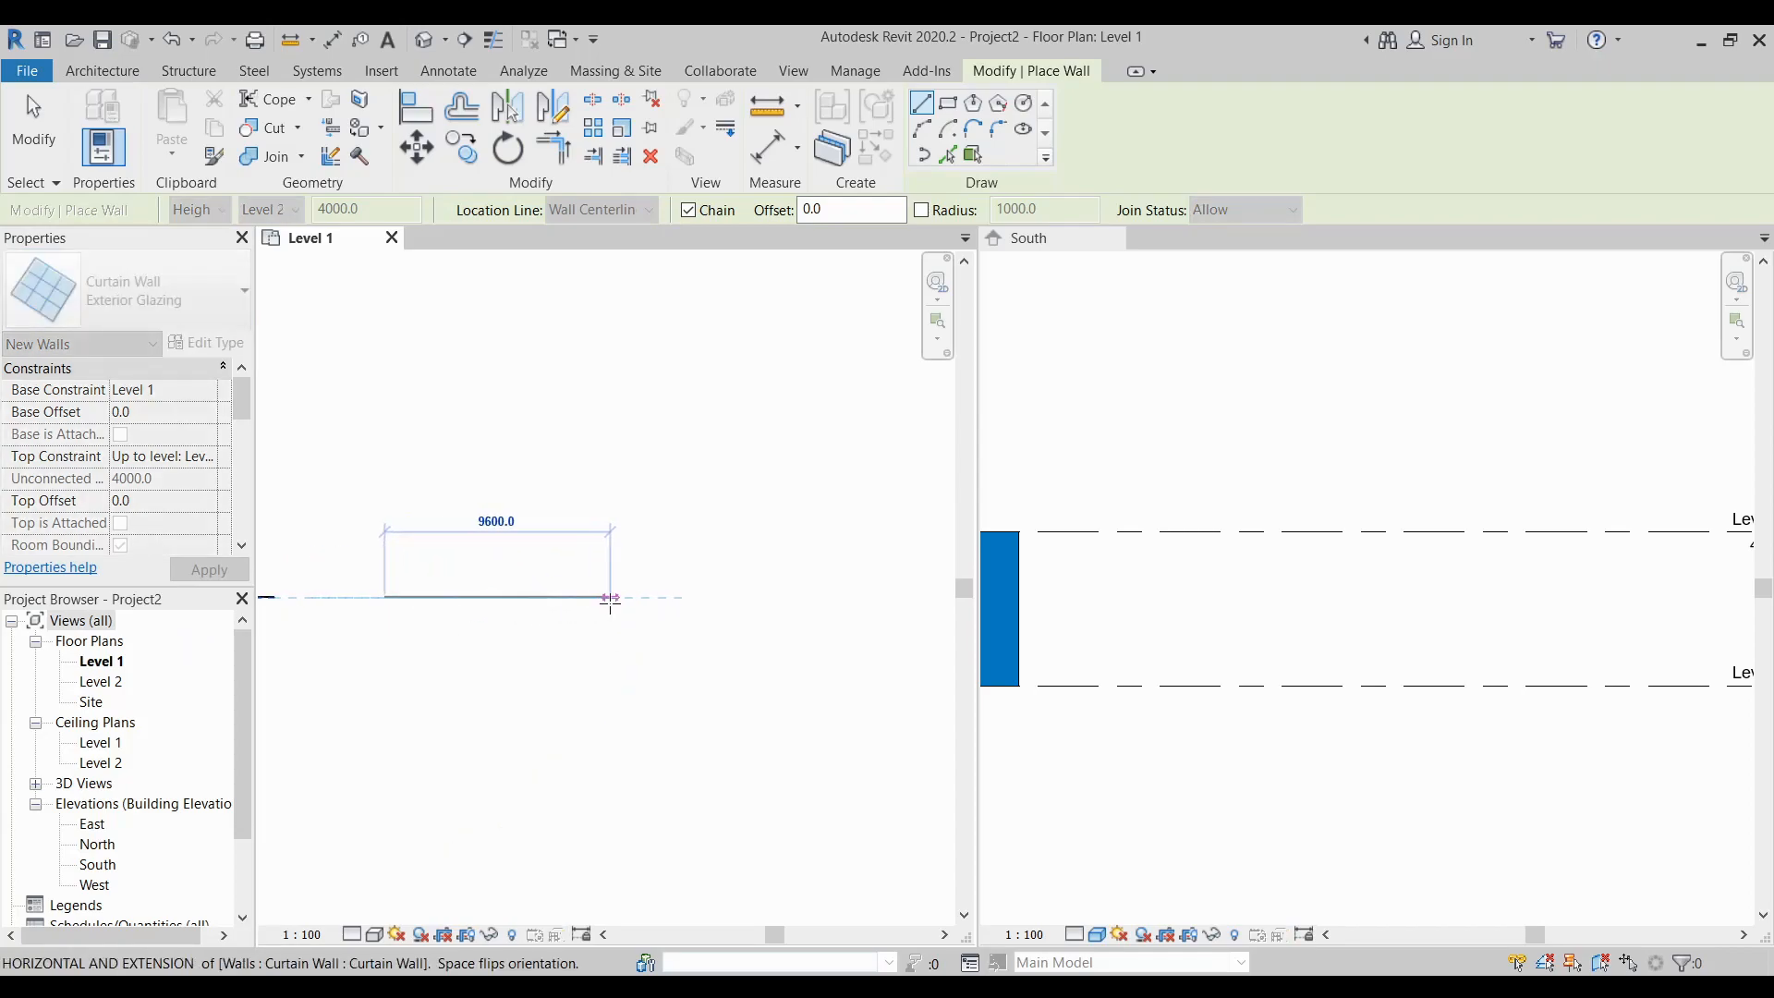
click(610, 597)
key(Escape)
key(Escape)
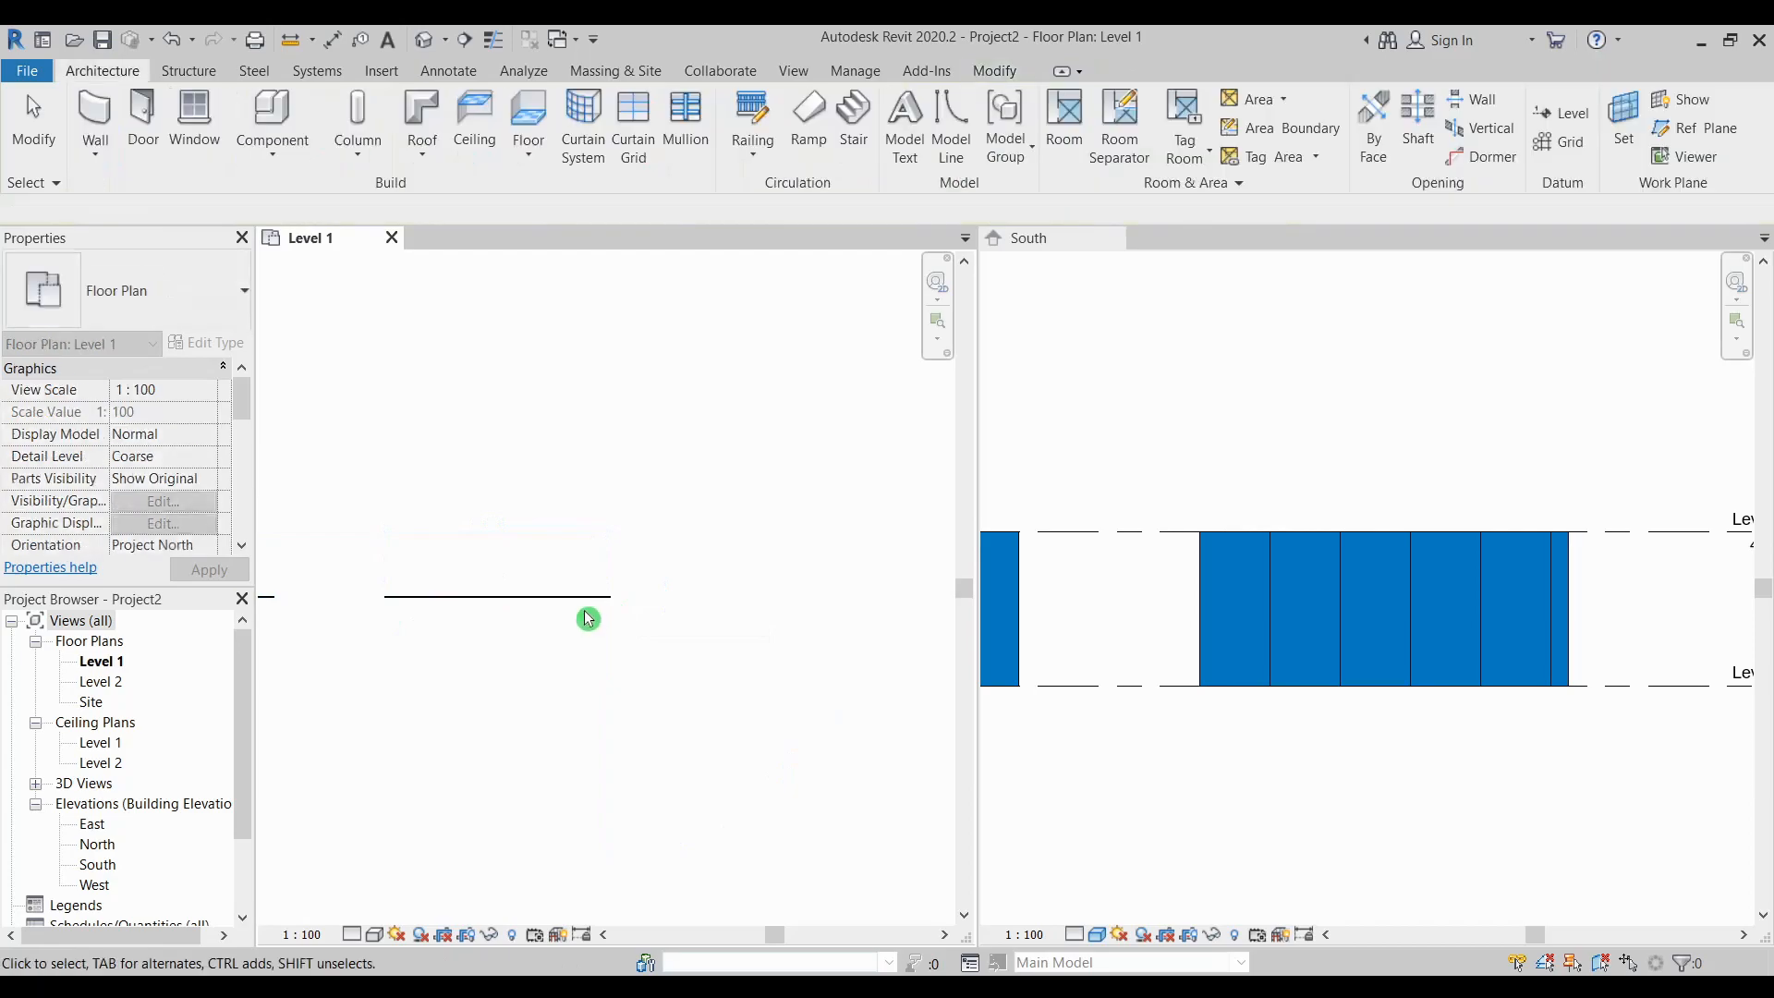
Open the type properties of the Exterior Glazing wall and keep Fixed Distance as the vertical and horizontal grid layout
middle_drag(1346, 594, 1589, 535)
scroll(1433, 558, down, 3)
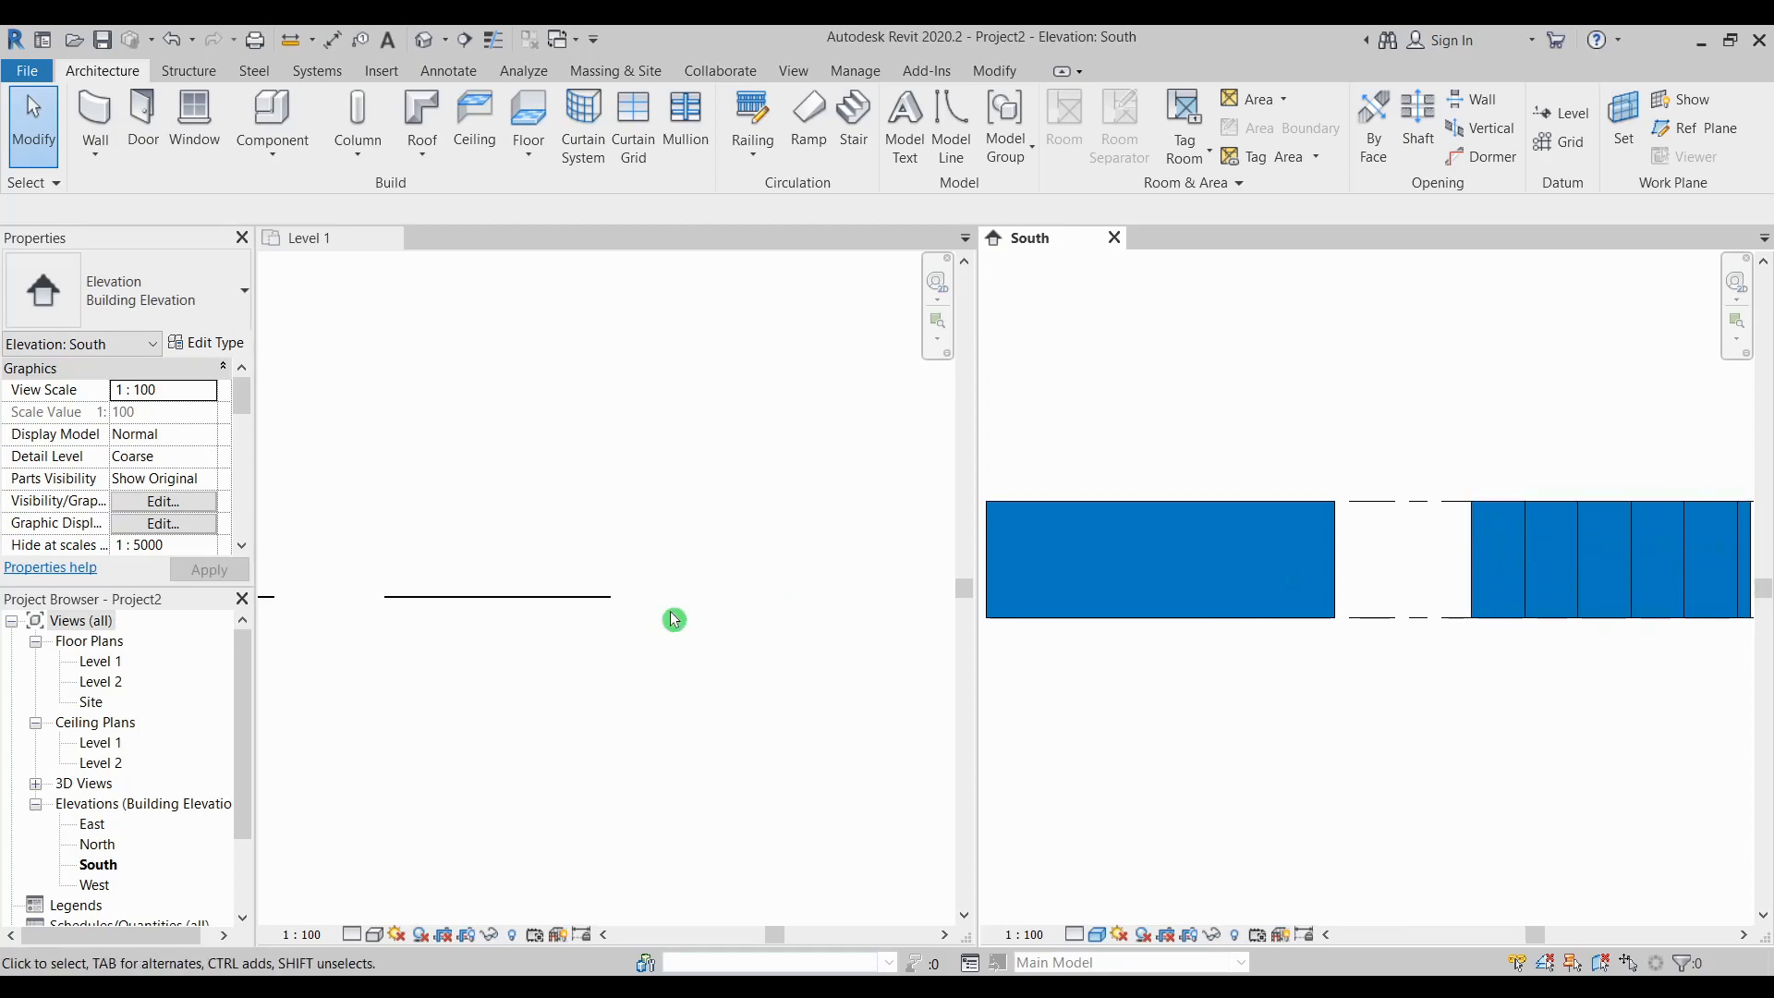
click(545, 599)
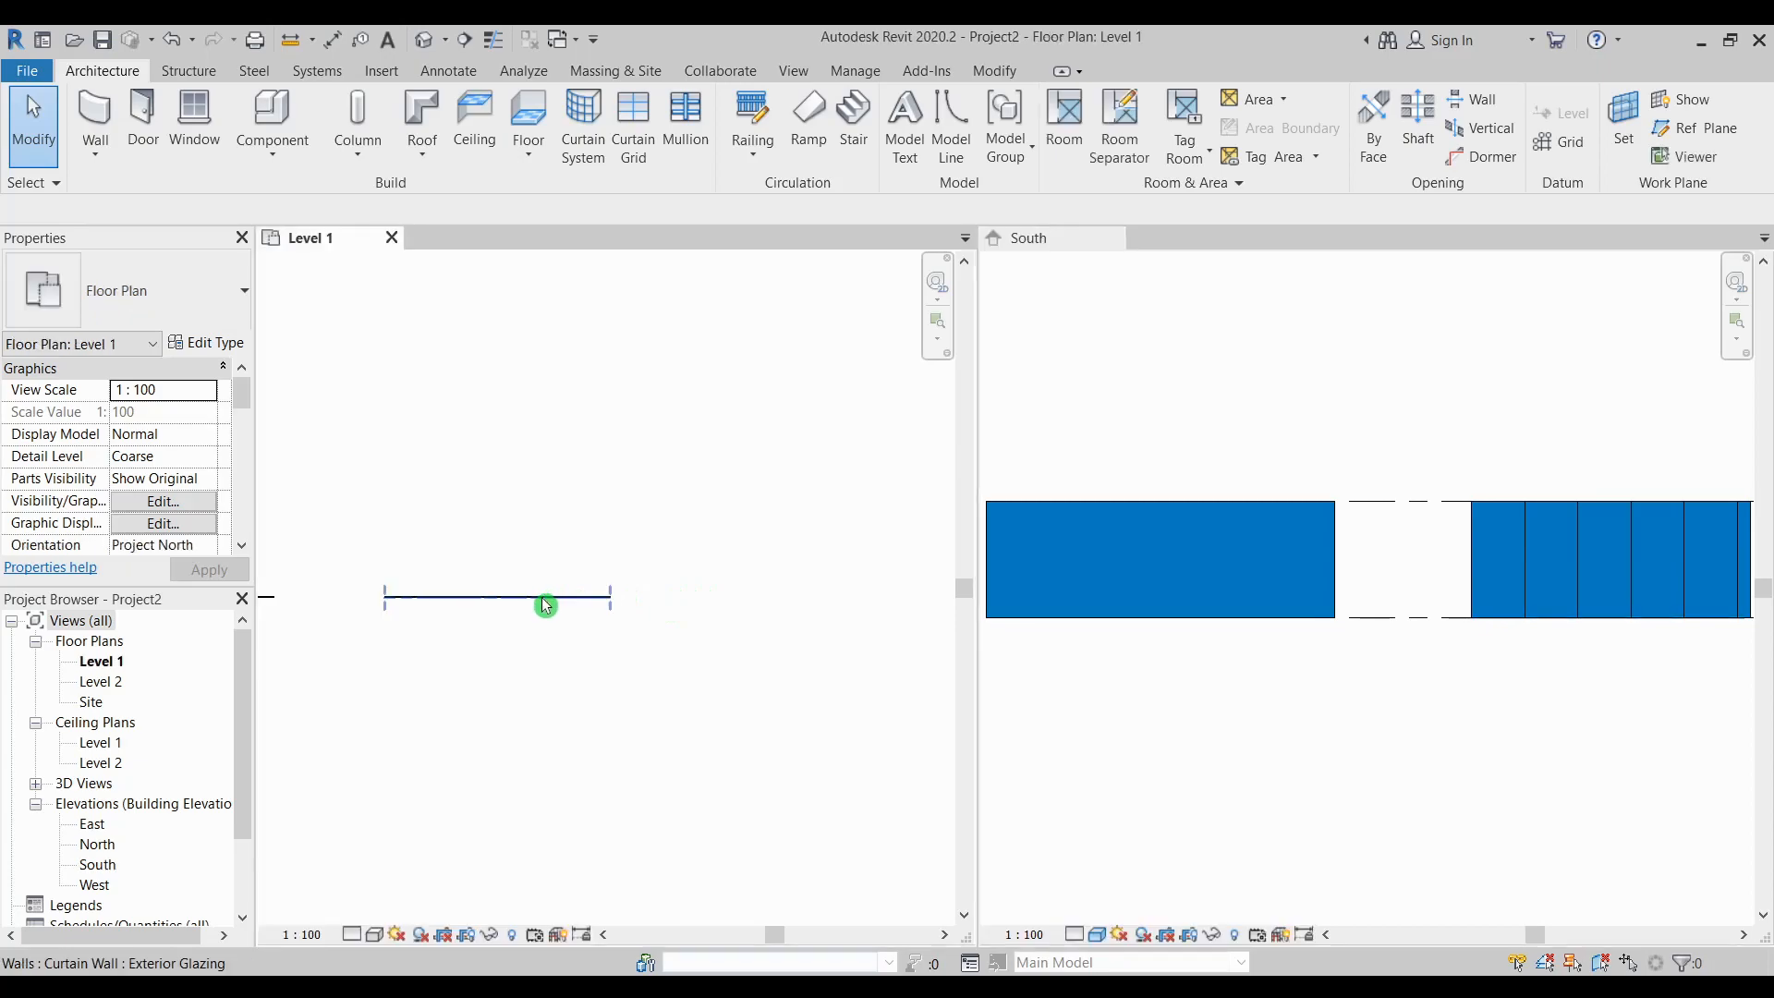
click(541, 597)
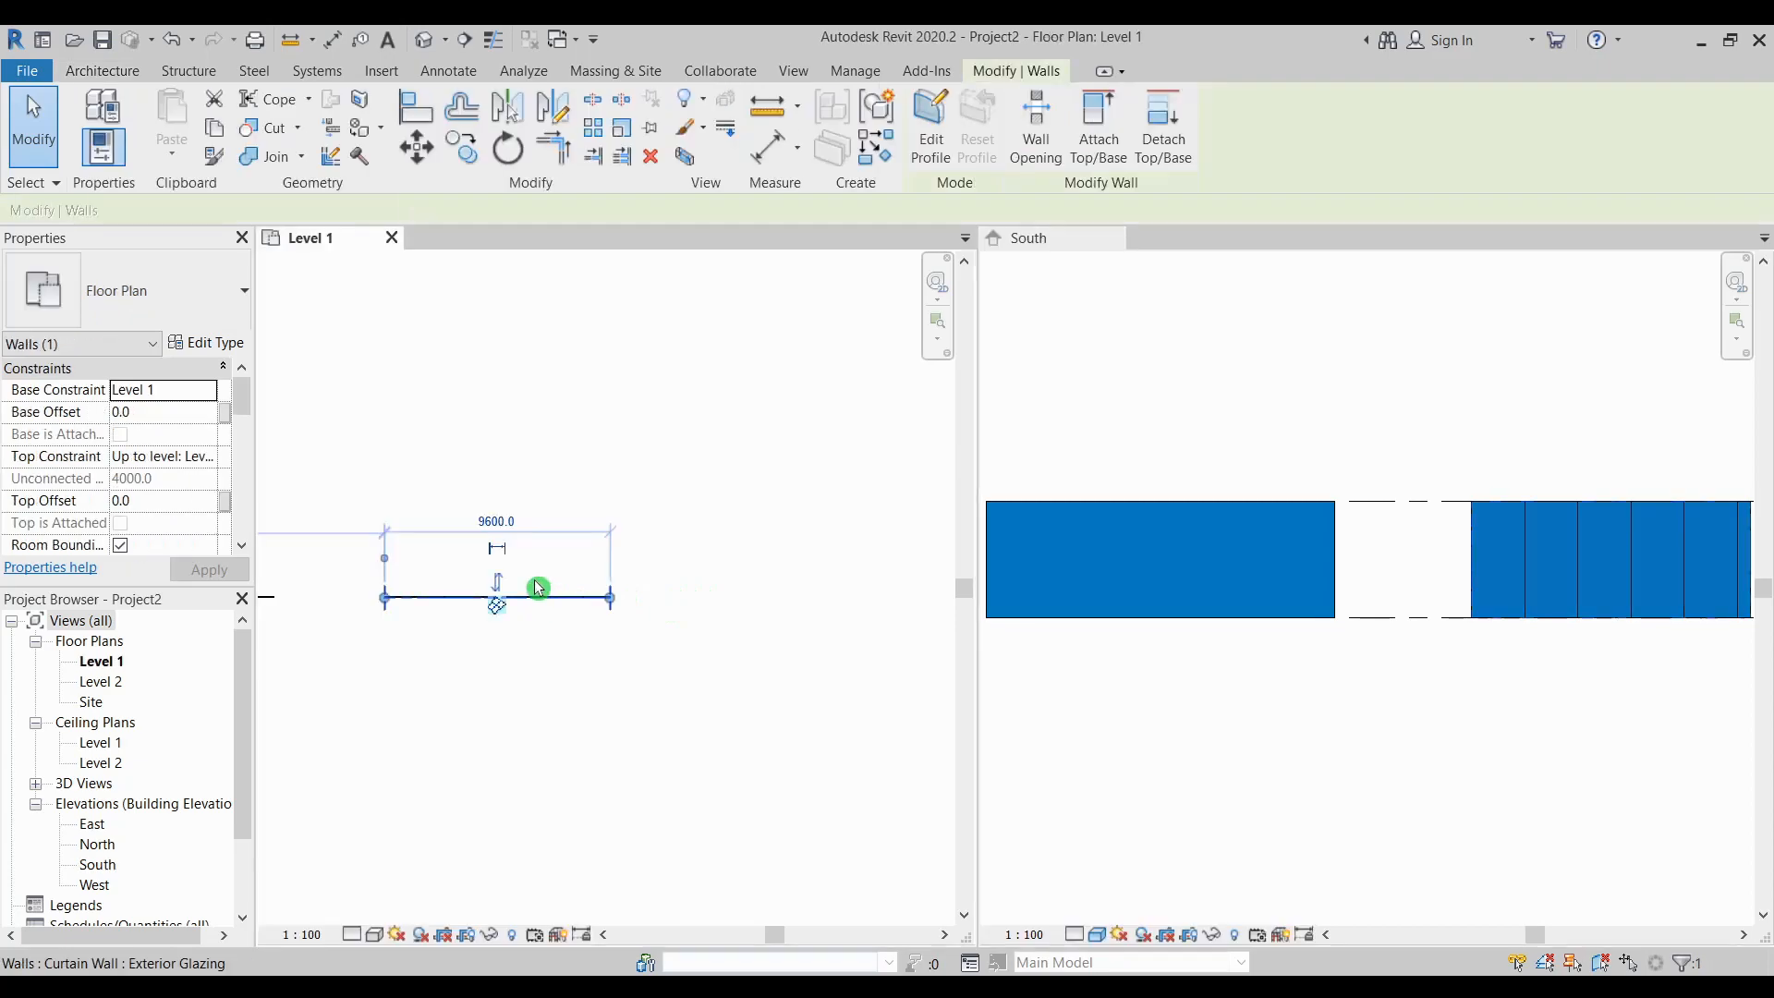
click(212, 348)
drag(450, 132, 744, 197)
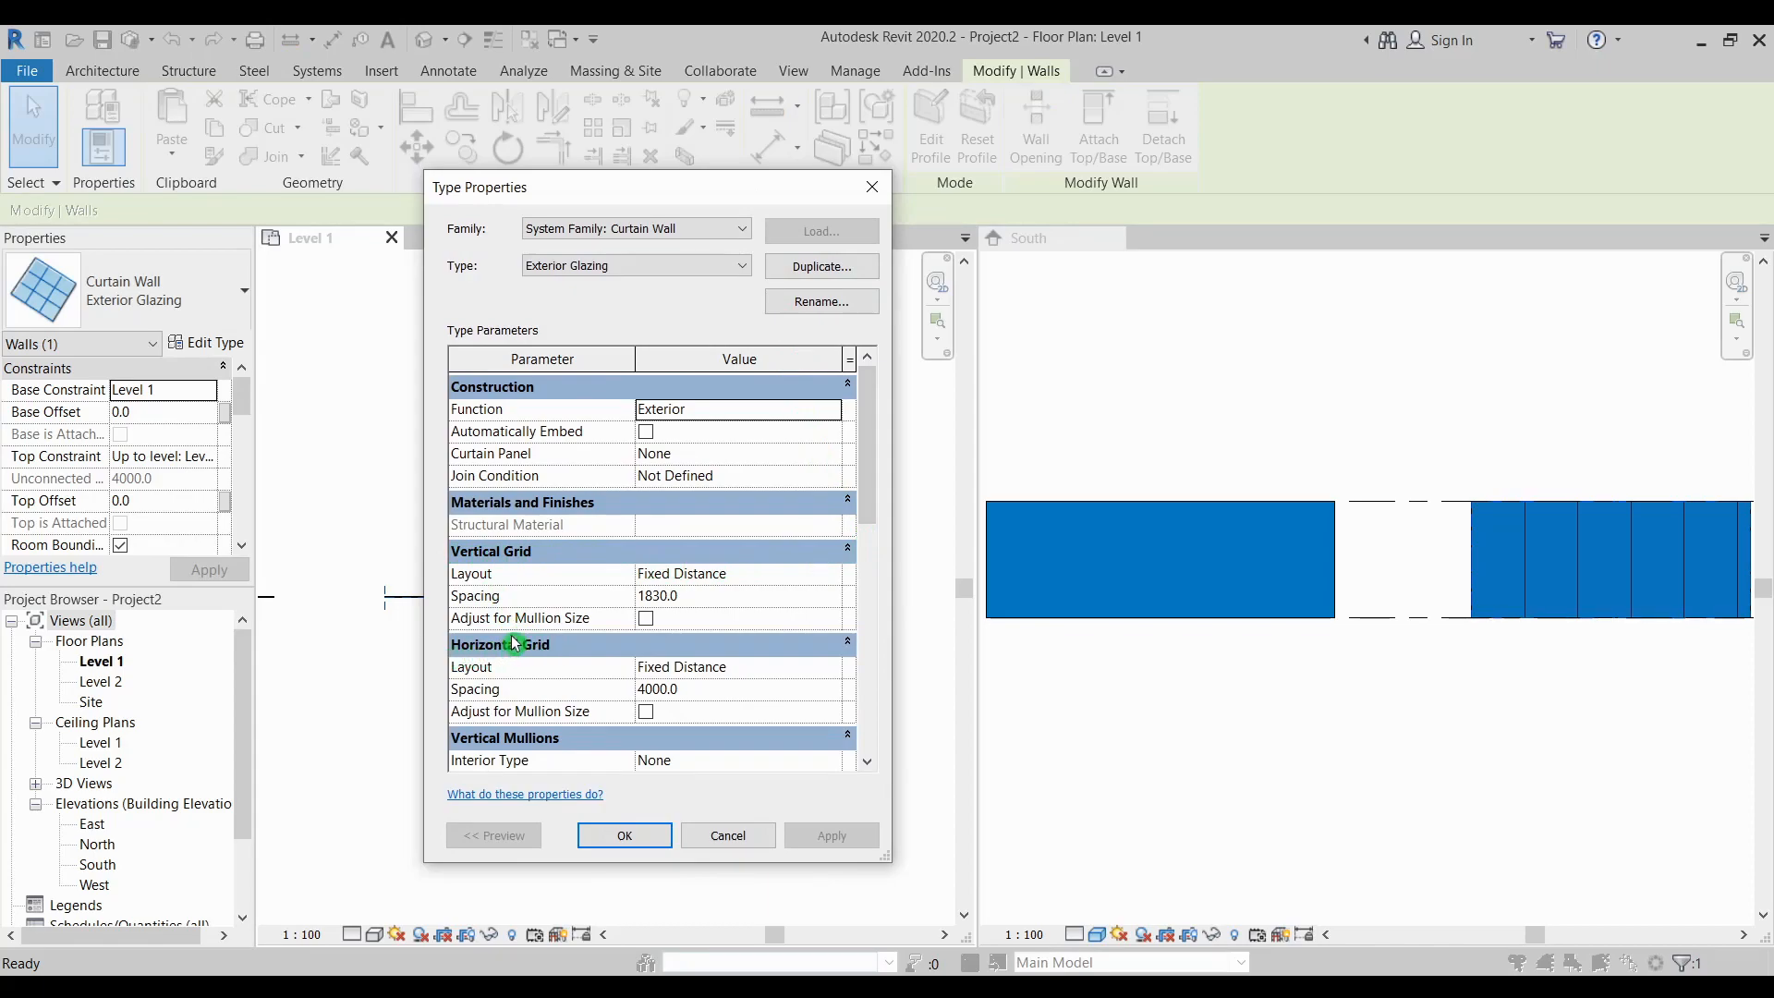
click(834, 577)
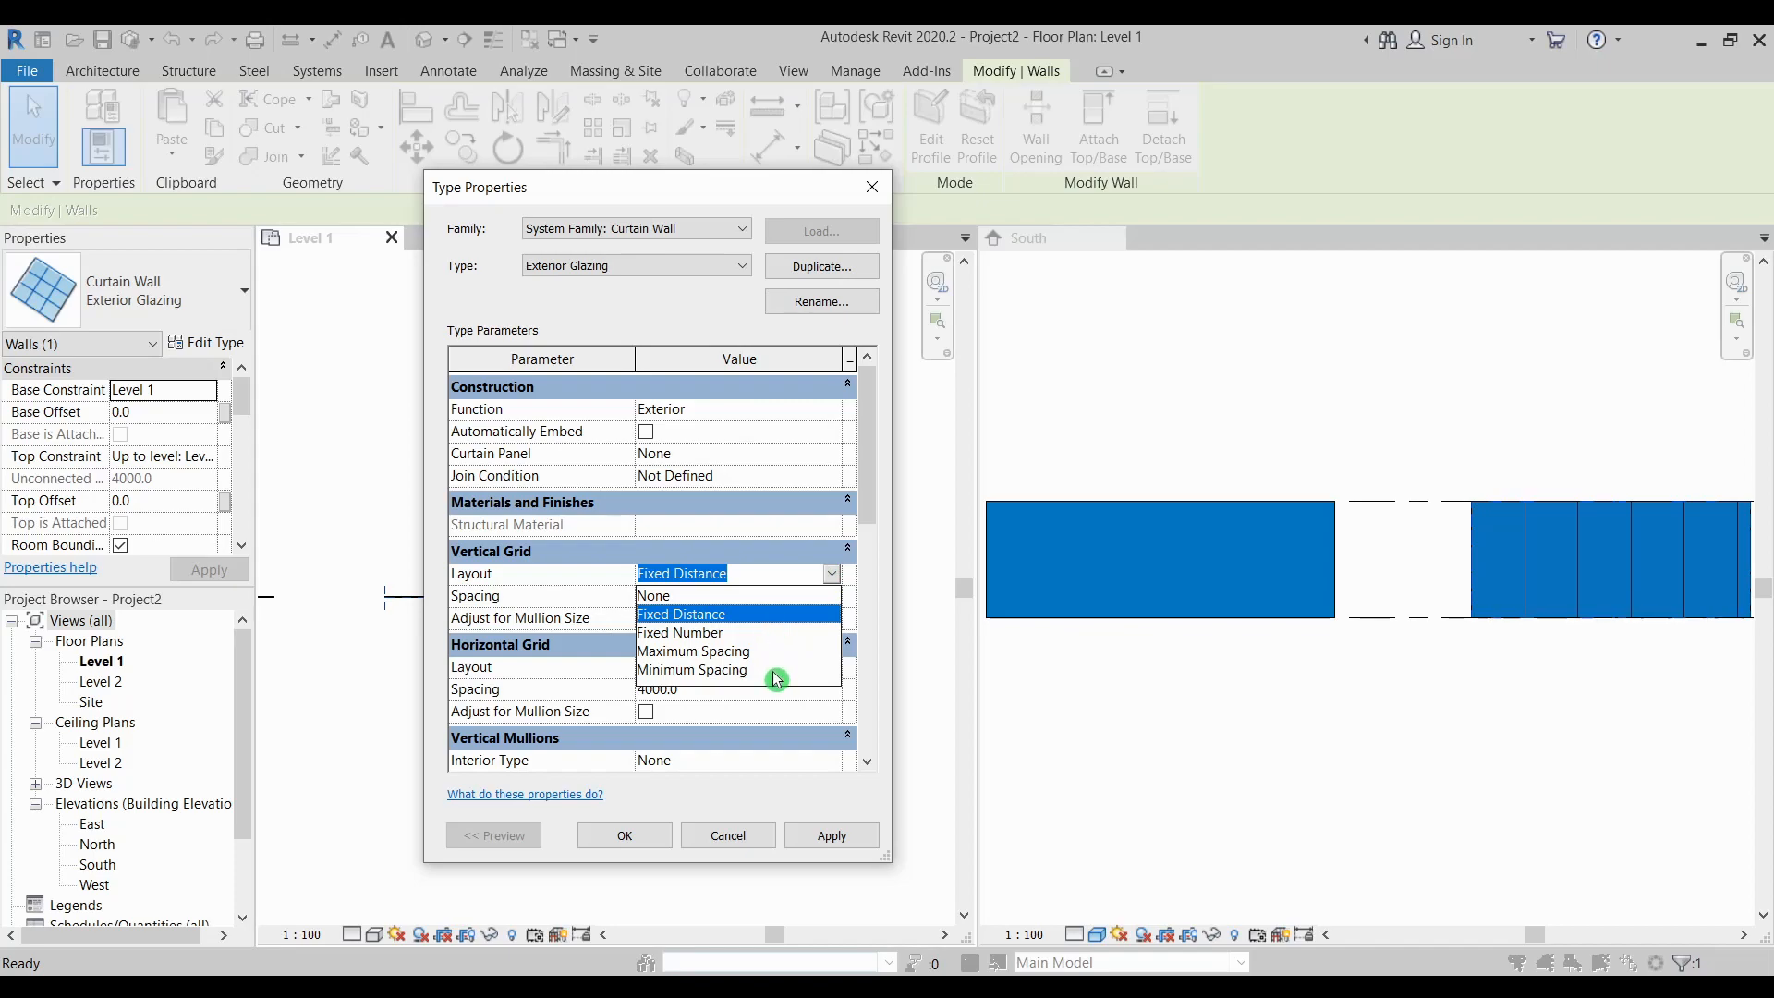
click(752, 559)
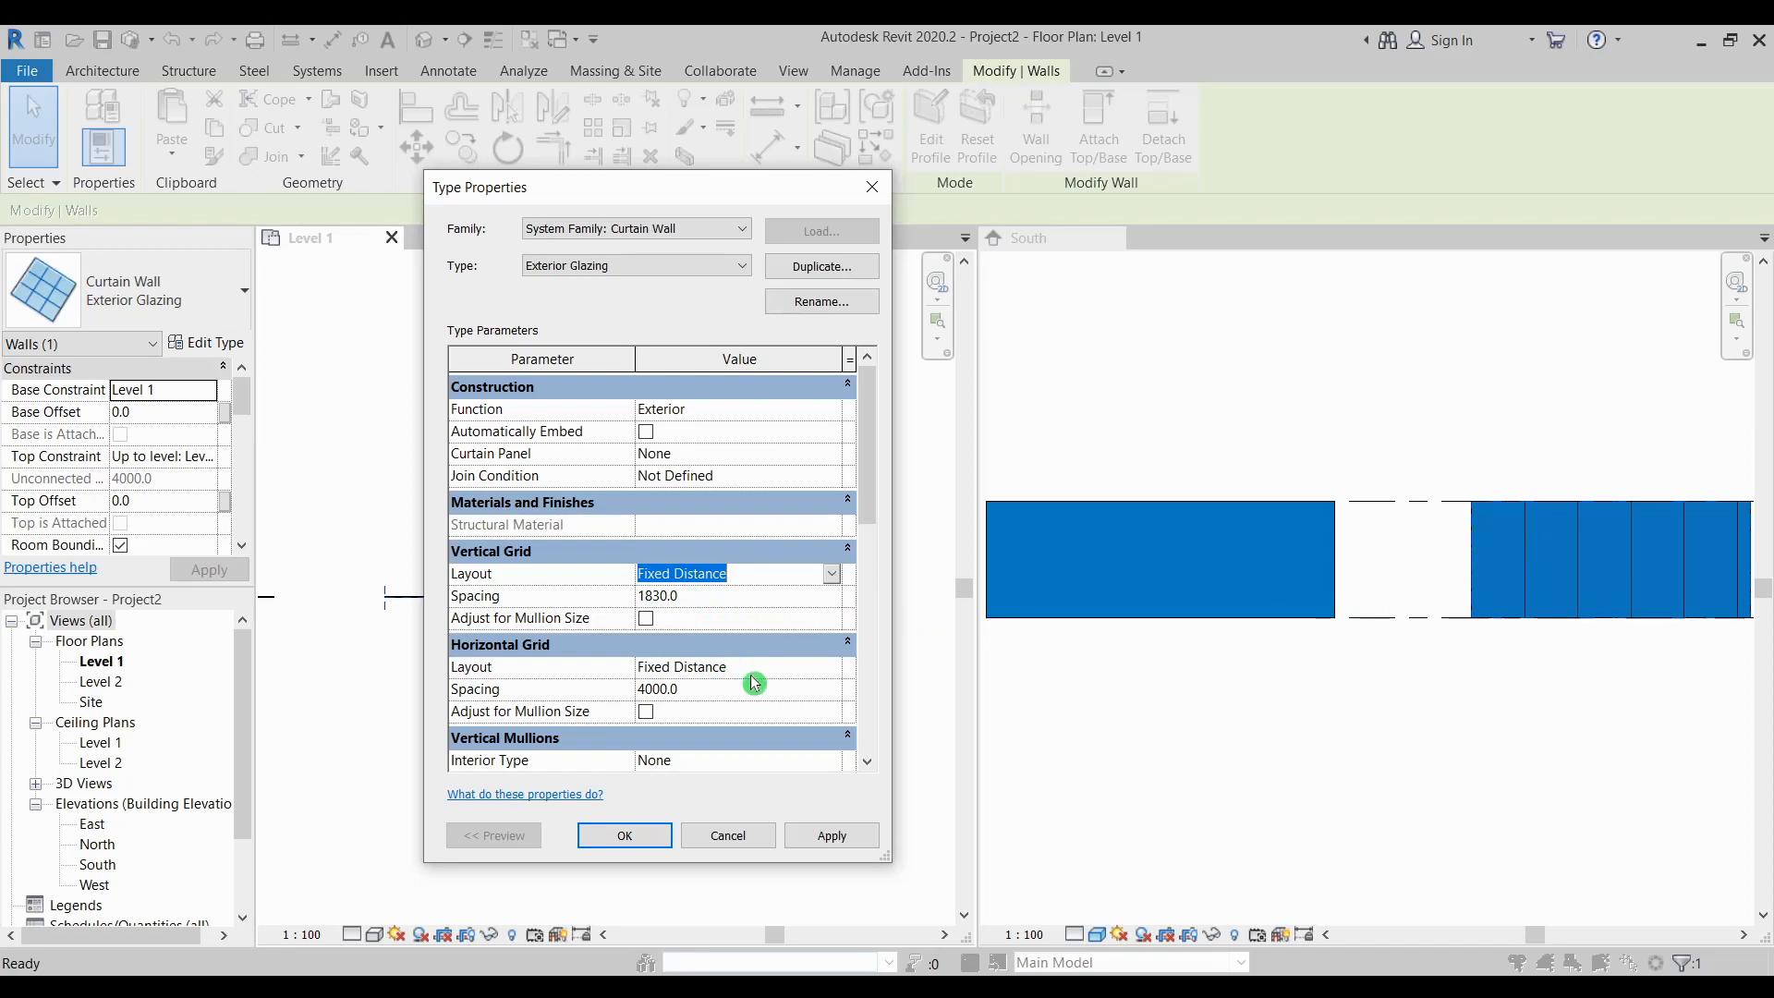
click(828, 667)
click(832, 667)
click(805, 702)
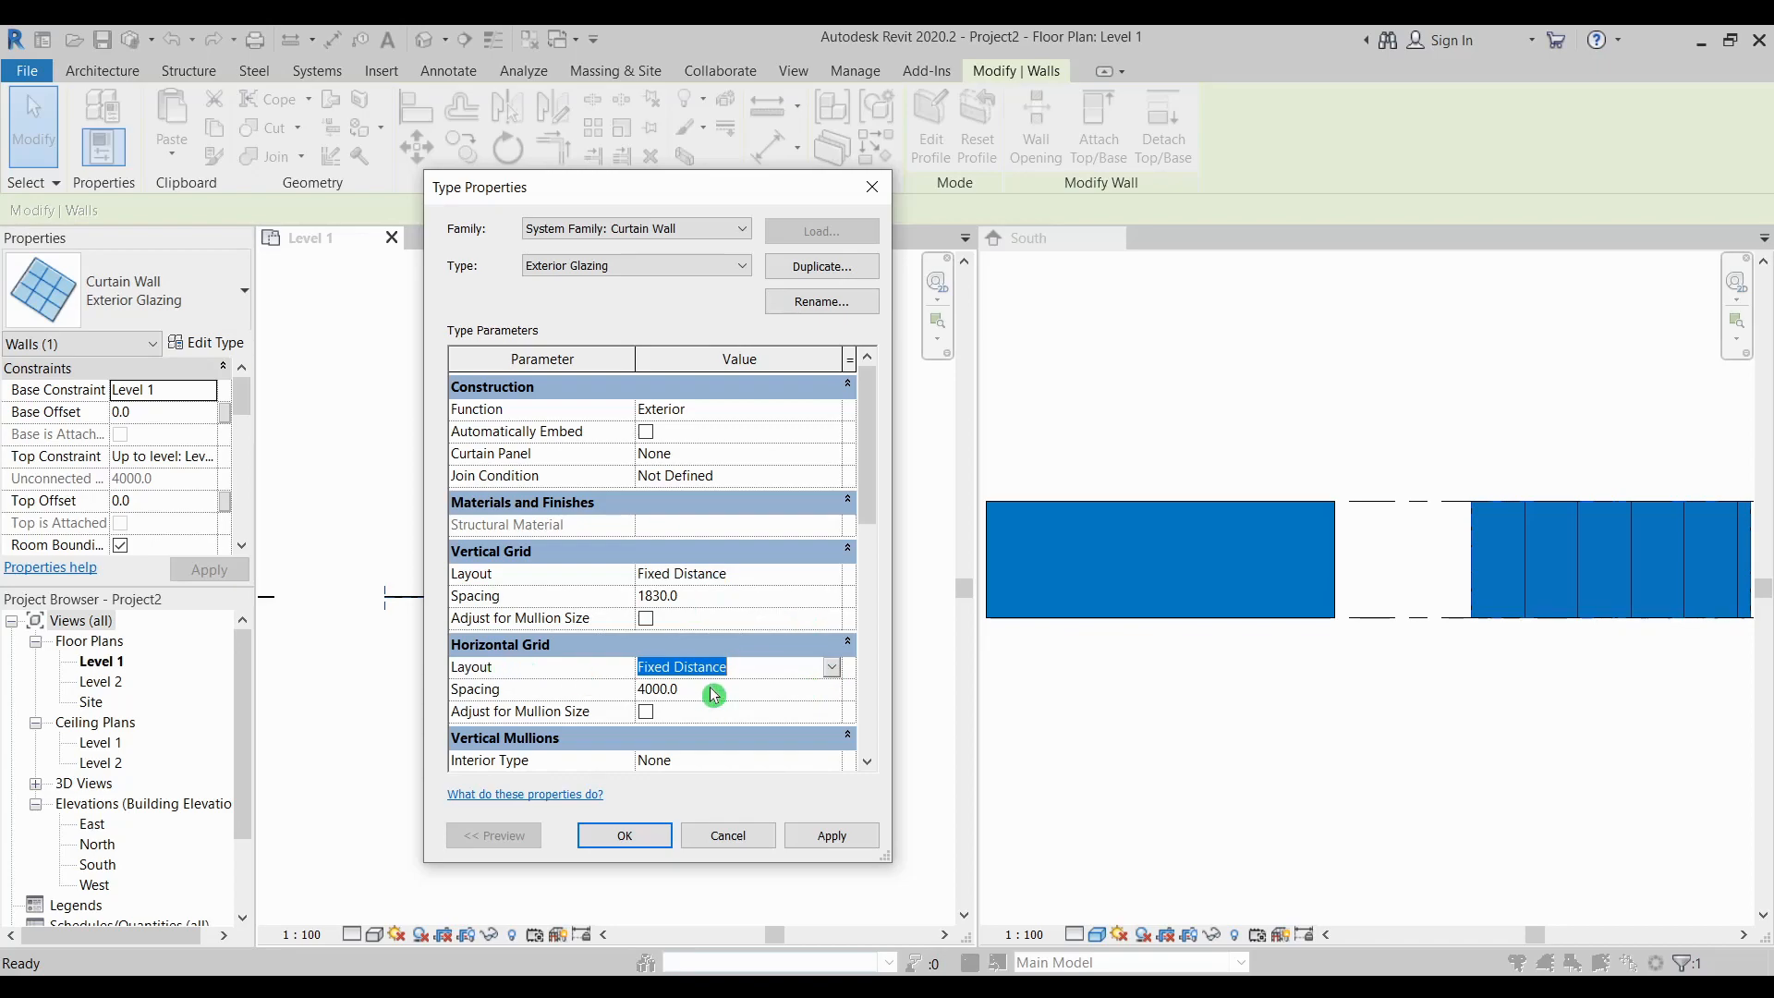
Set both the vertical and the horizontal grid spacing of the Exterior Glazing type to 1500
click(723, 593)
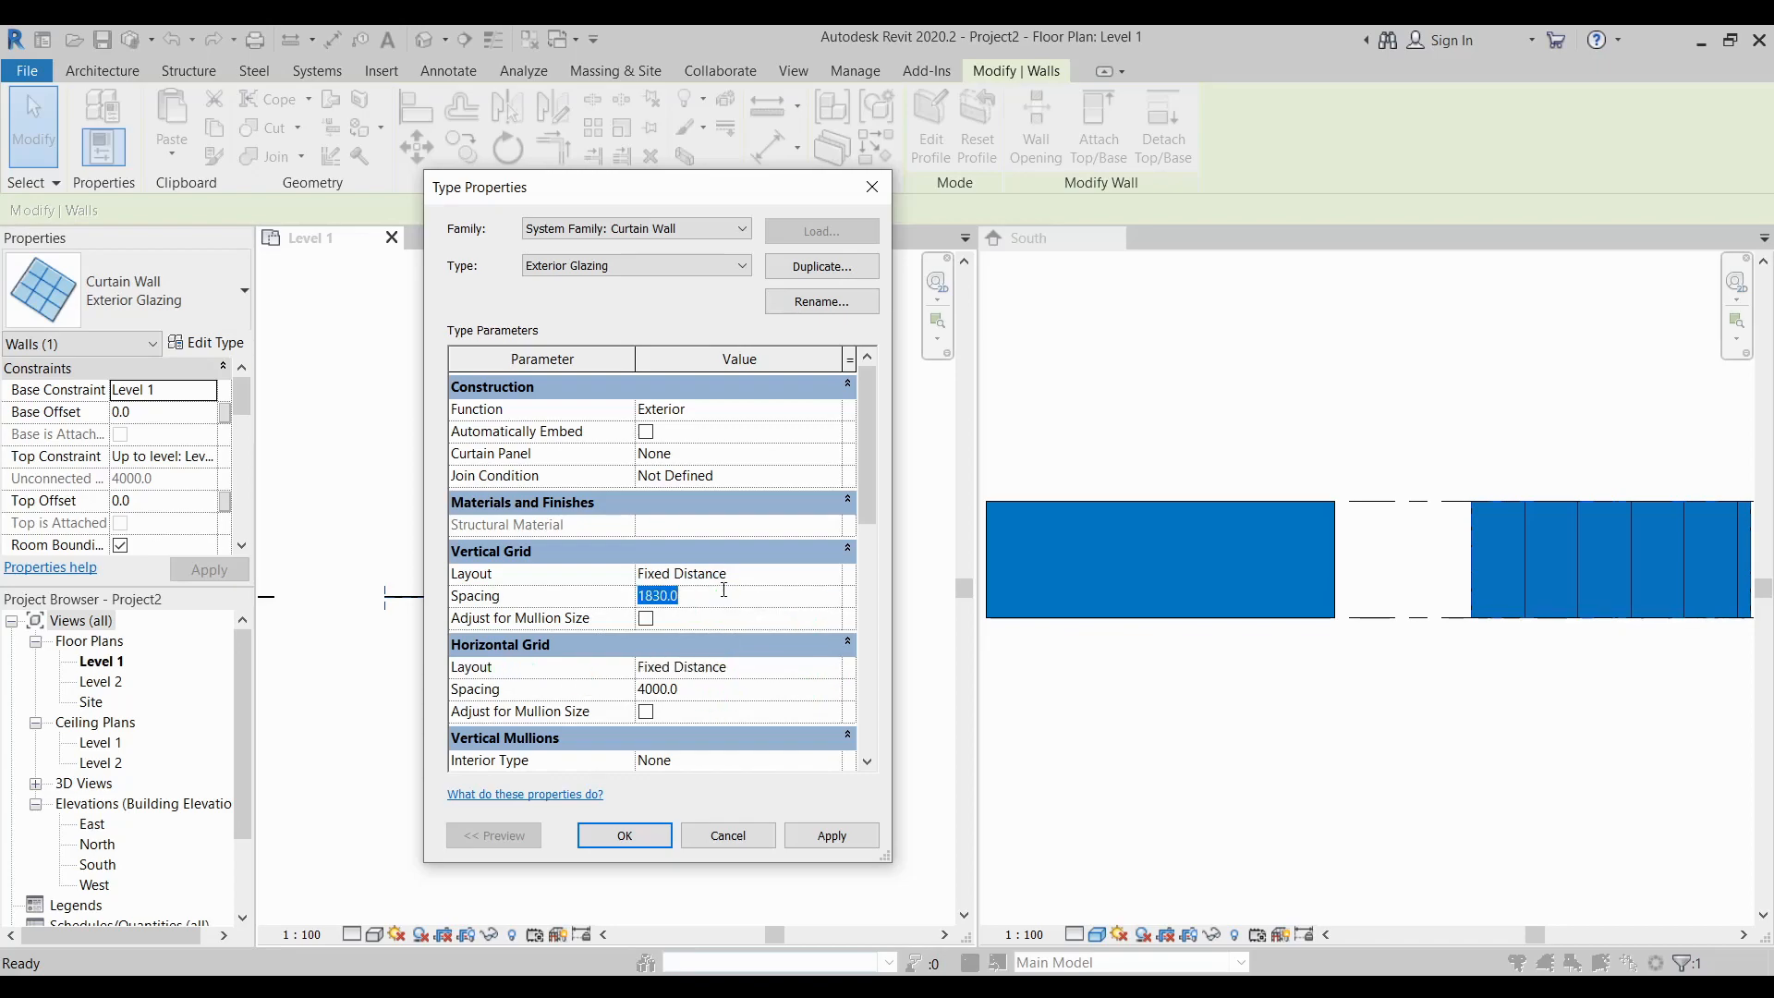
click(723, 689)
click(624, 834)
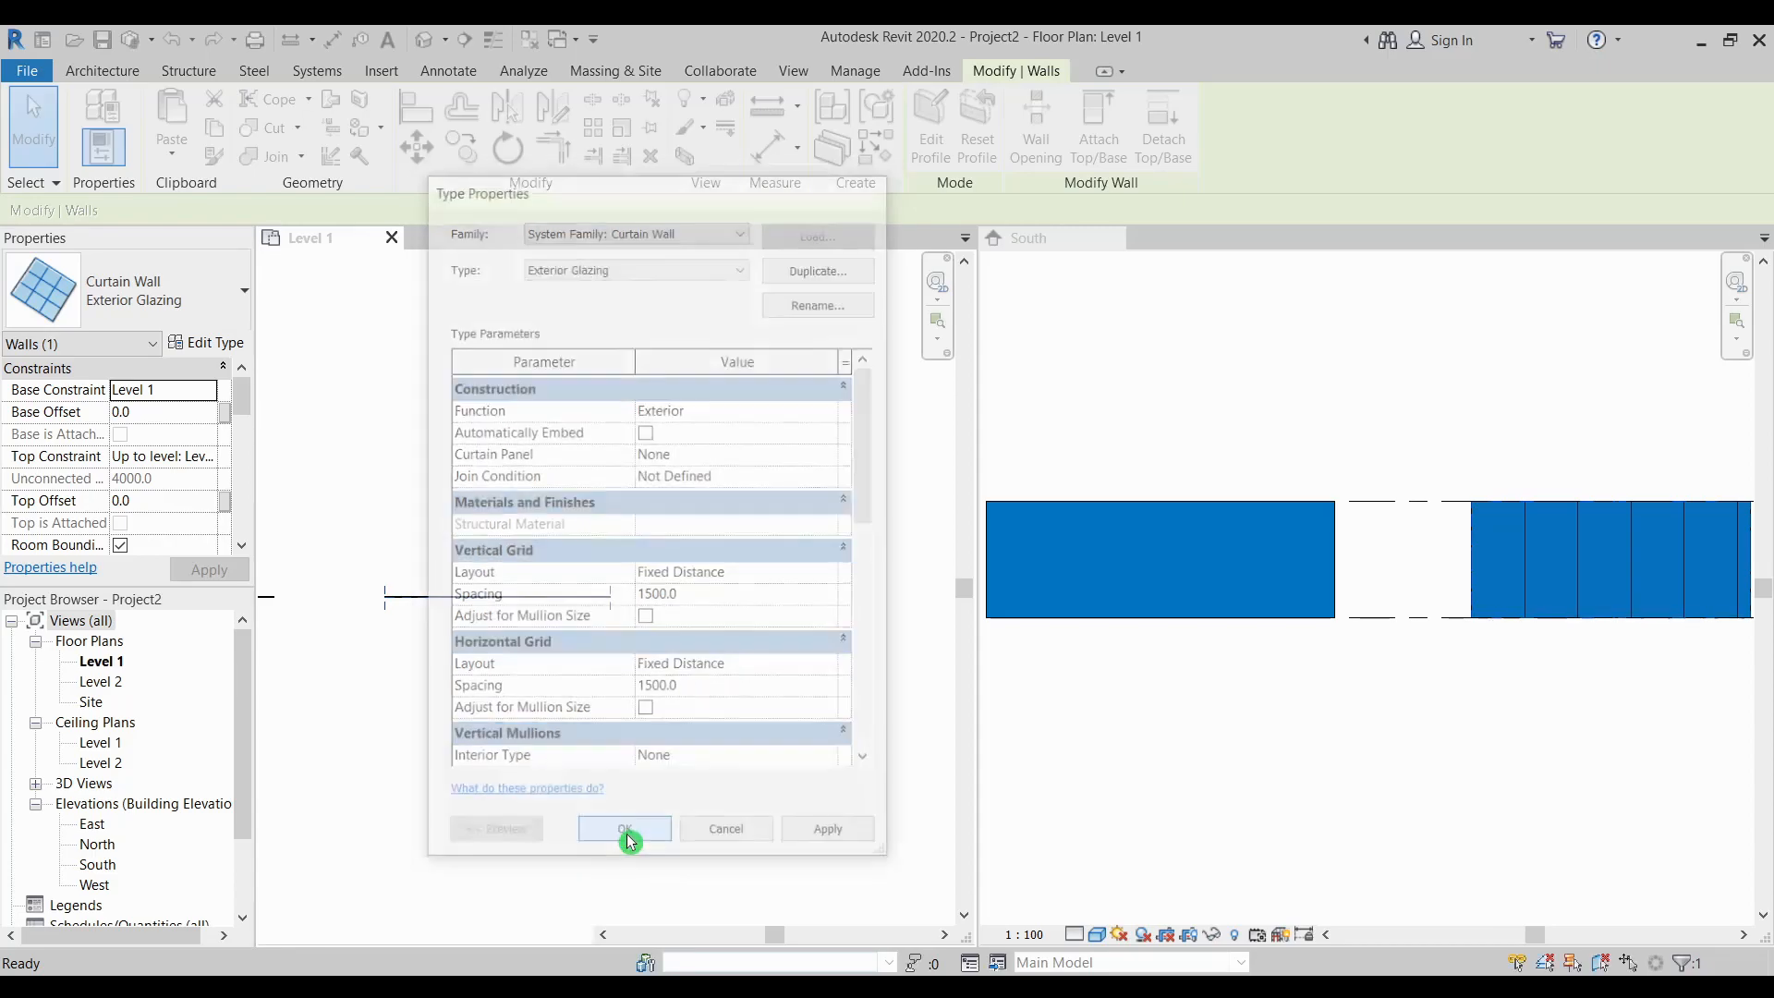
Select the first vertical grid line from the left of the Exterior Glazing wall in the South elevation and widen that view
click(1239, 653)
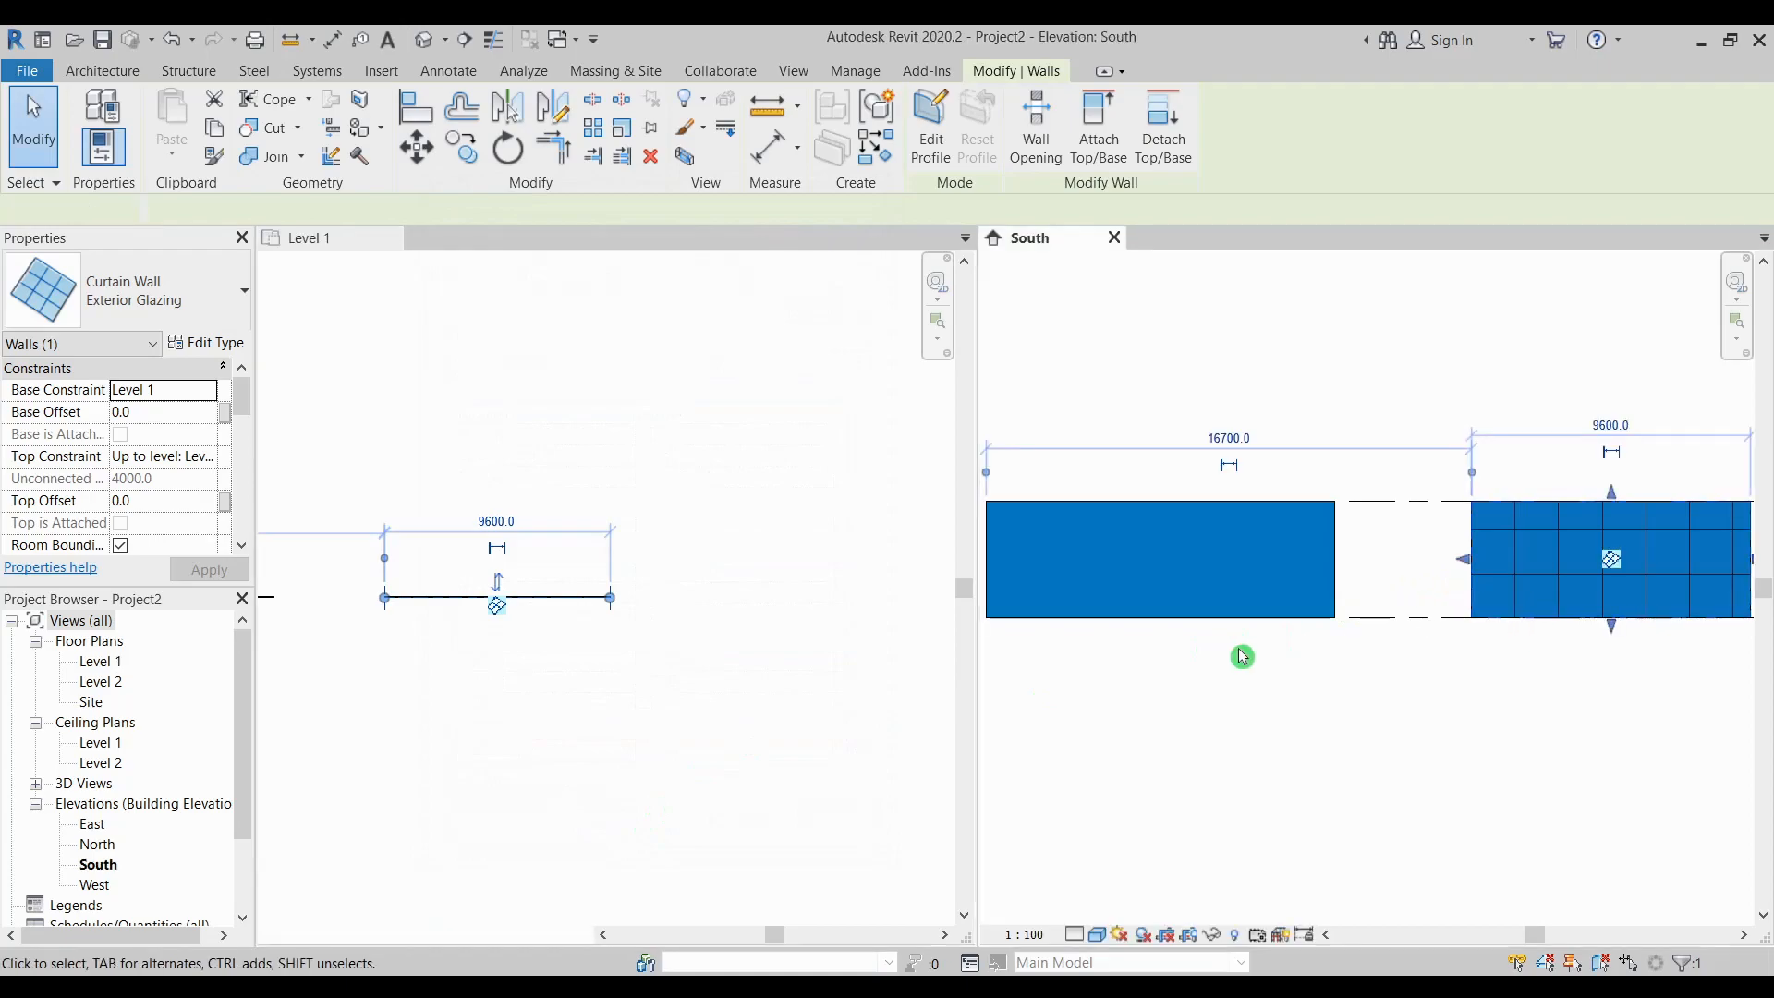
middle_drag(1540, 674, 1211, 702)
scroll(1279, 586, up, 5)
middle_drag(1291, 574, 1438, 554)
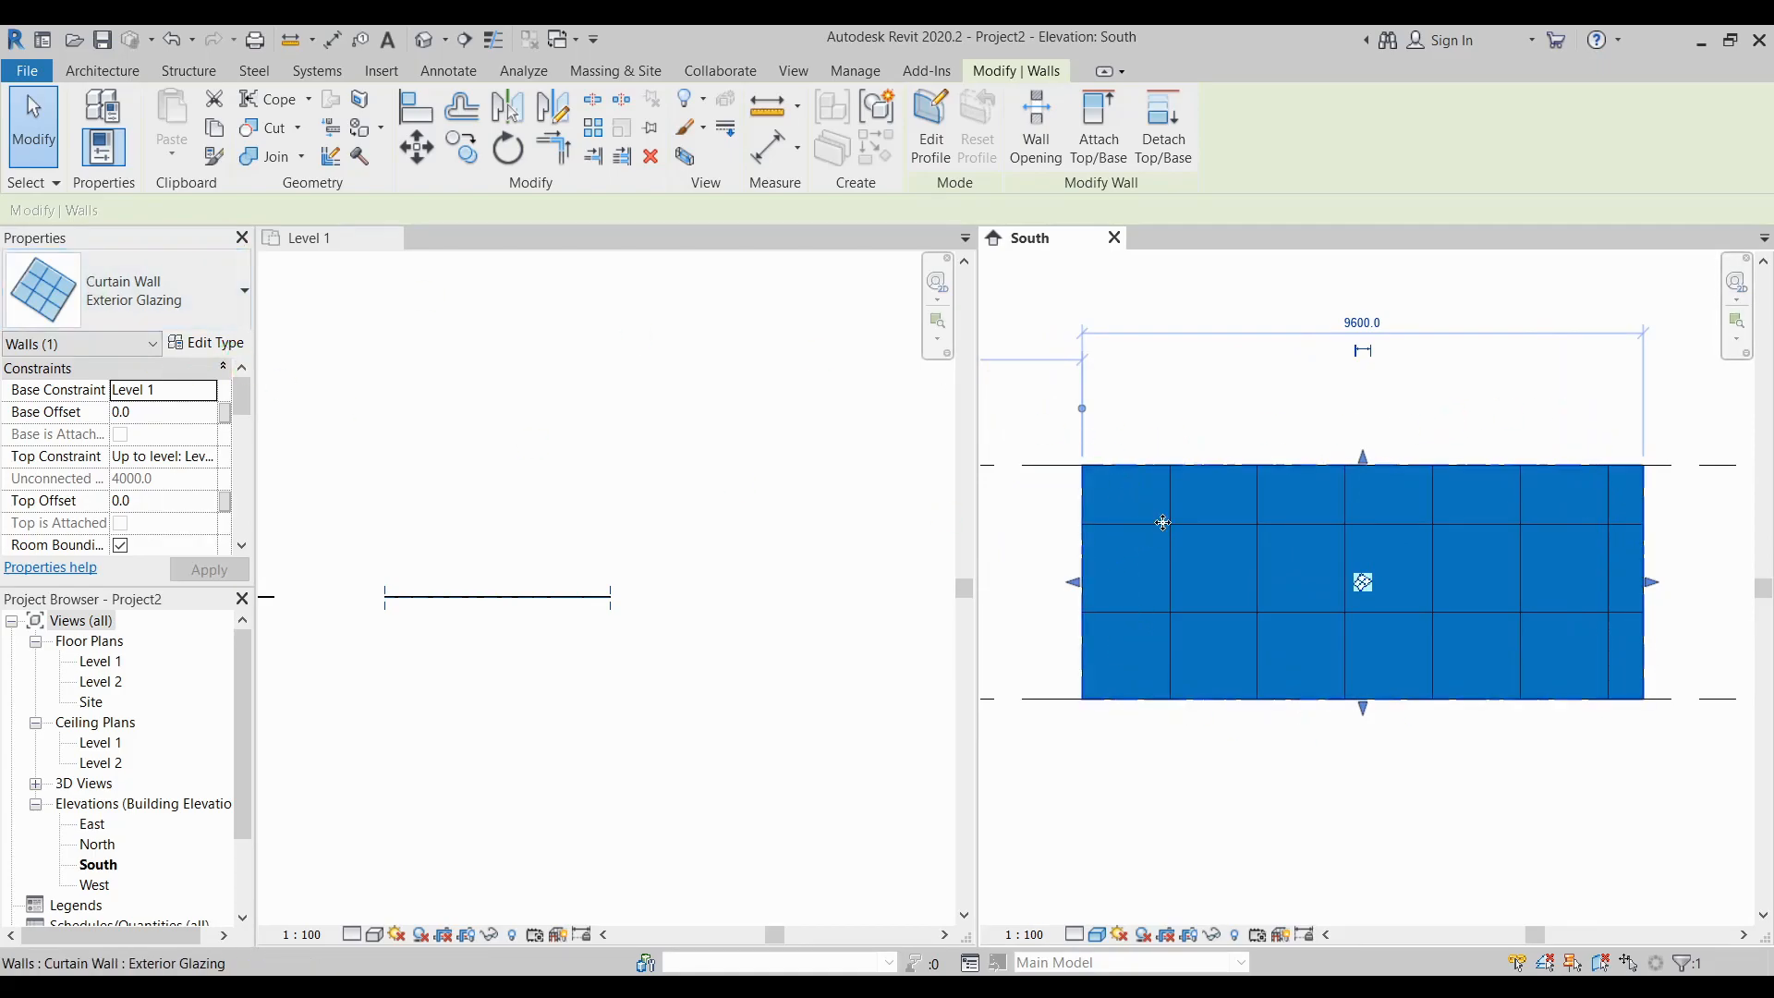
key(Escape)
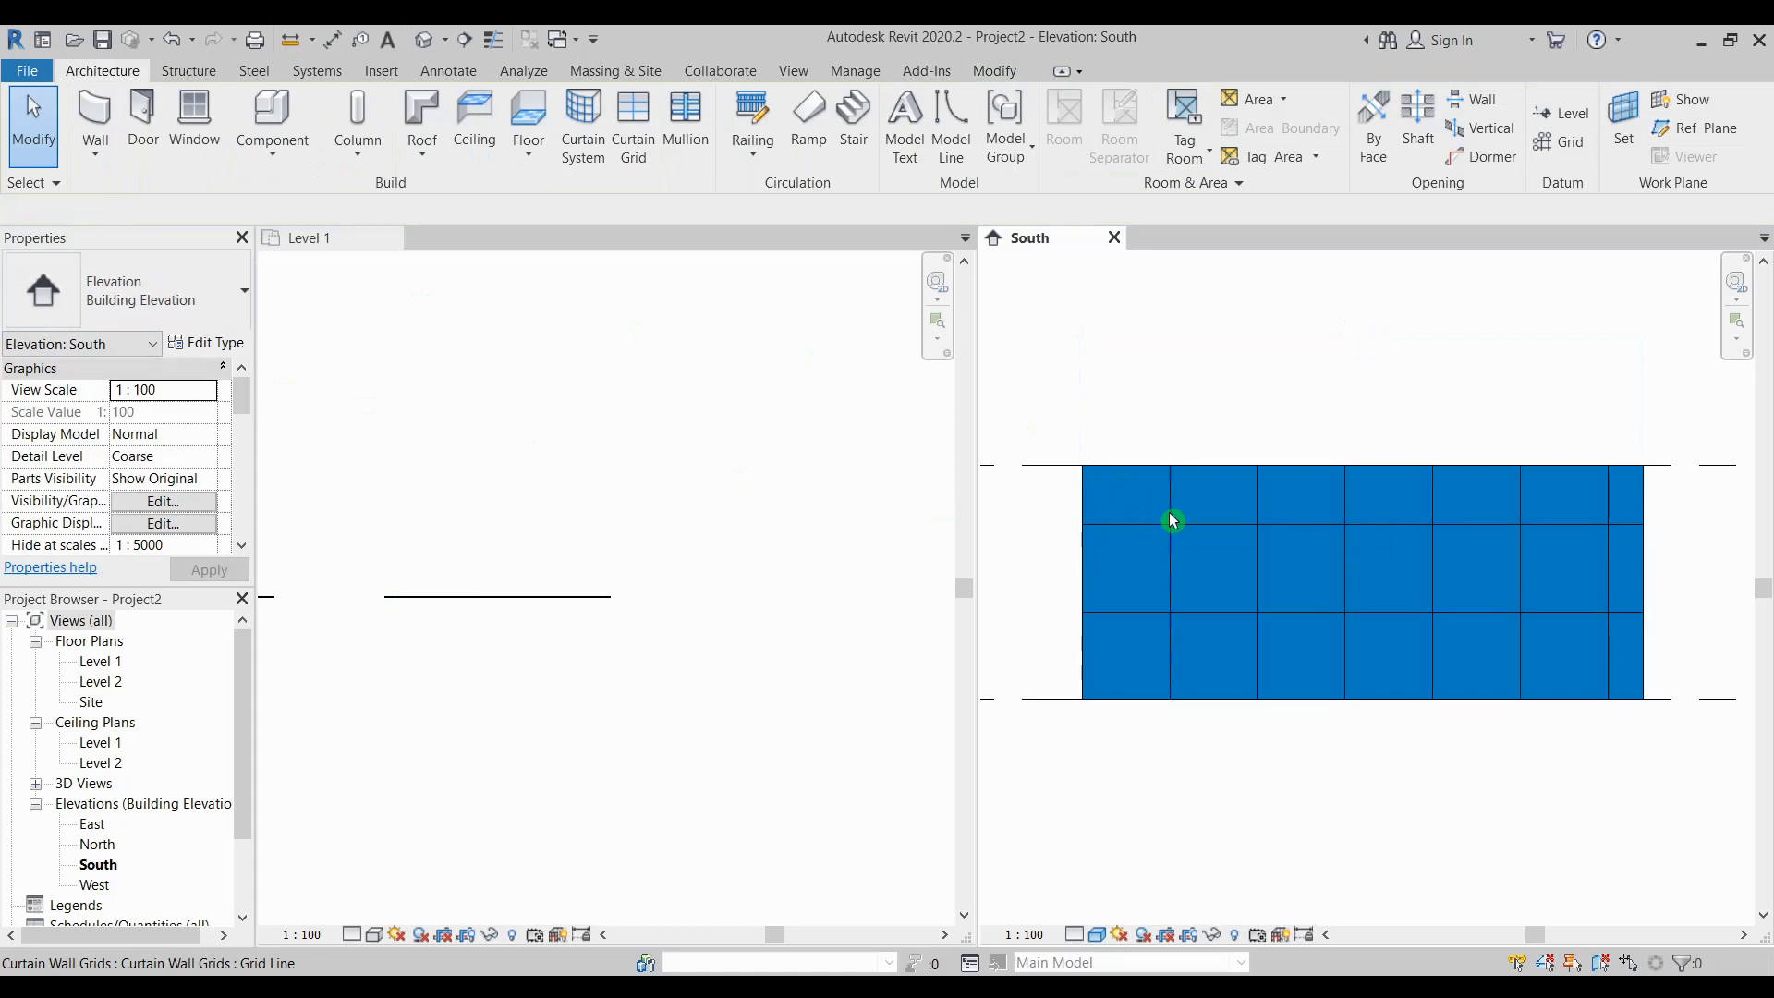
click(1171, 520)
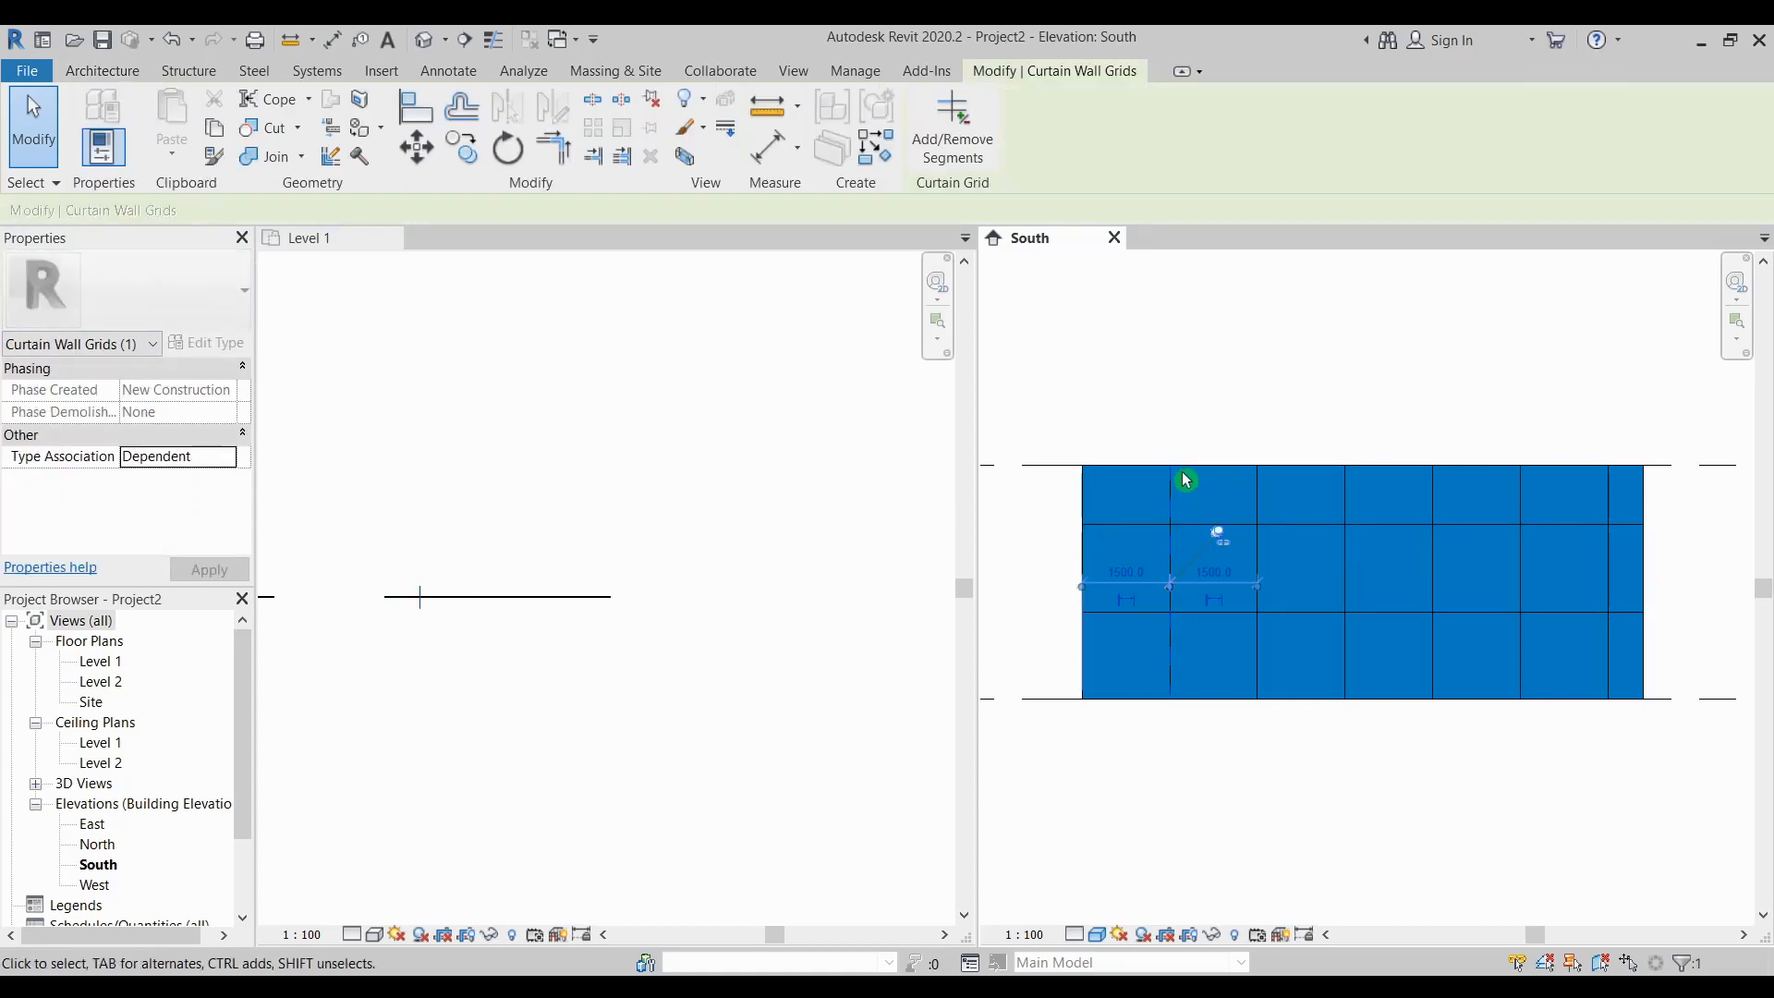
scroll(1190, 571, up, 3)
middle_drag(1188, 570, 1284, 561)
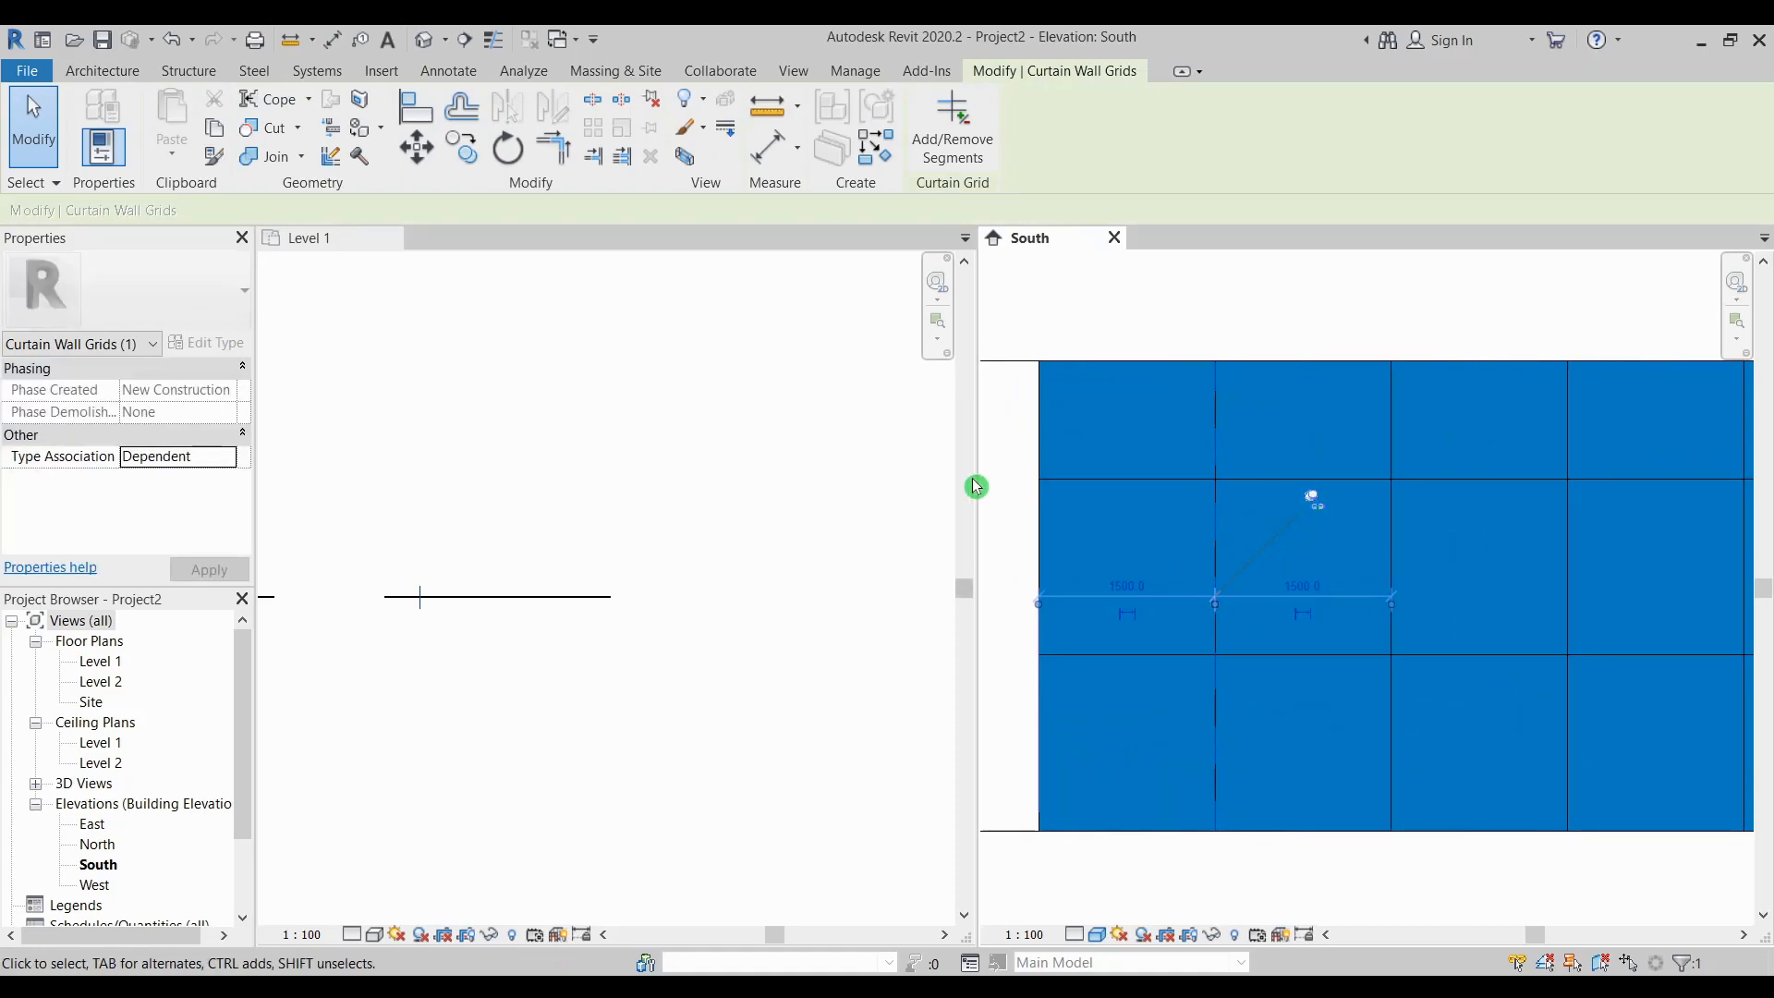
drag(978, 478, 515, 496)
middle_drag(813, 536, 1044, 530)
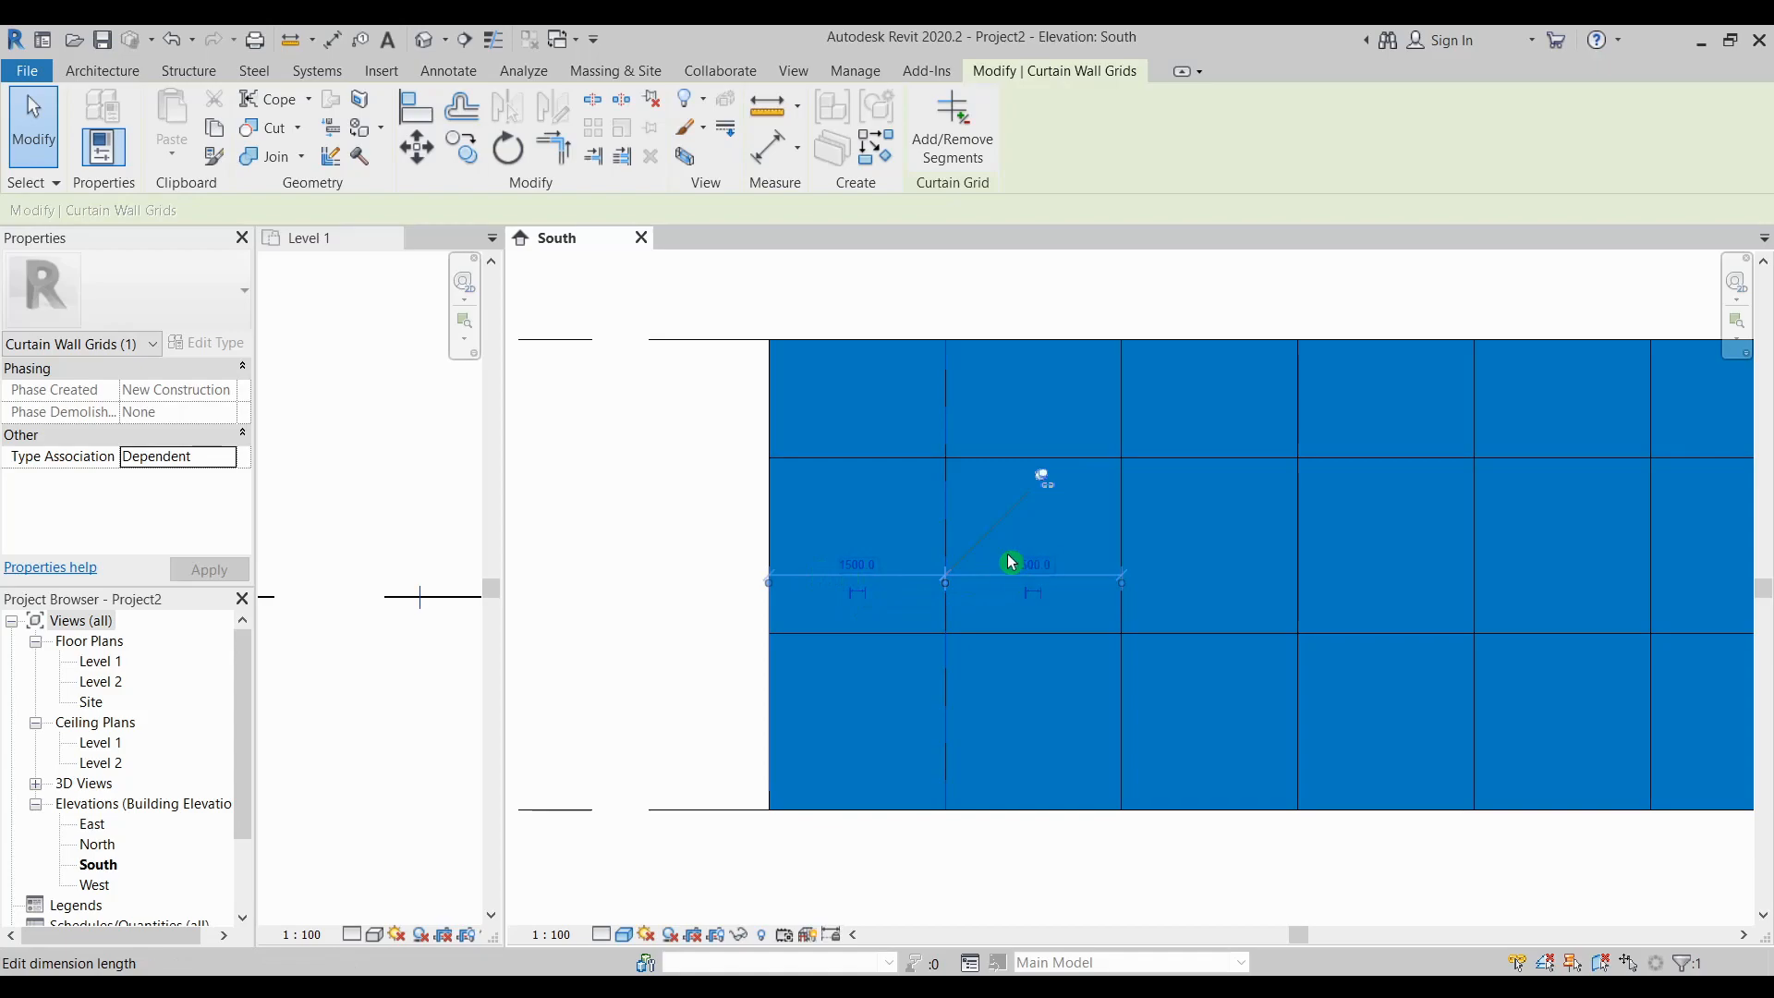
click(858, 572)
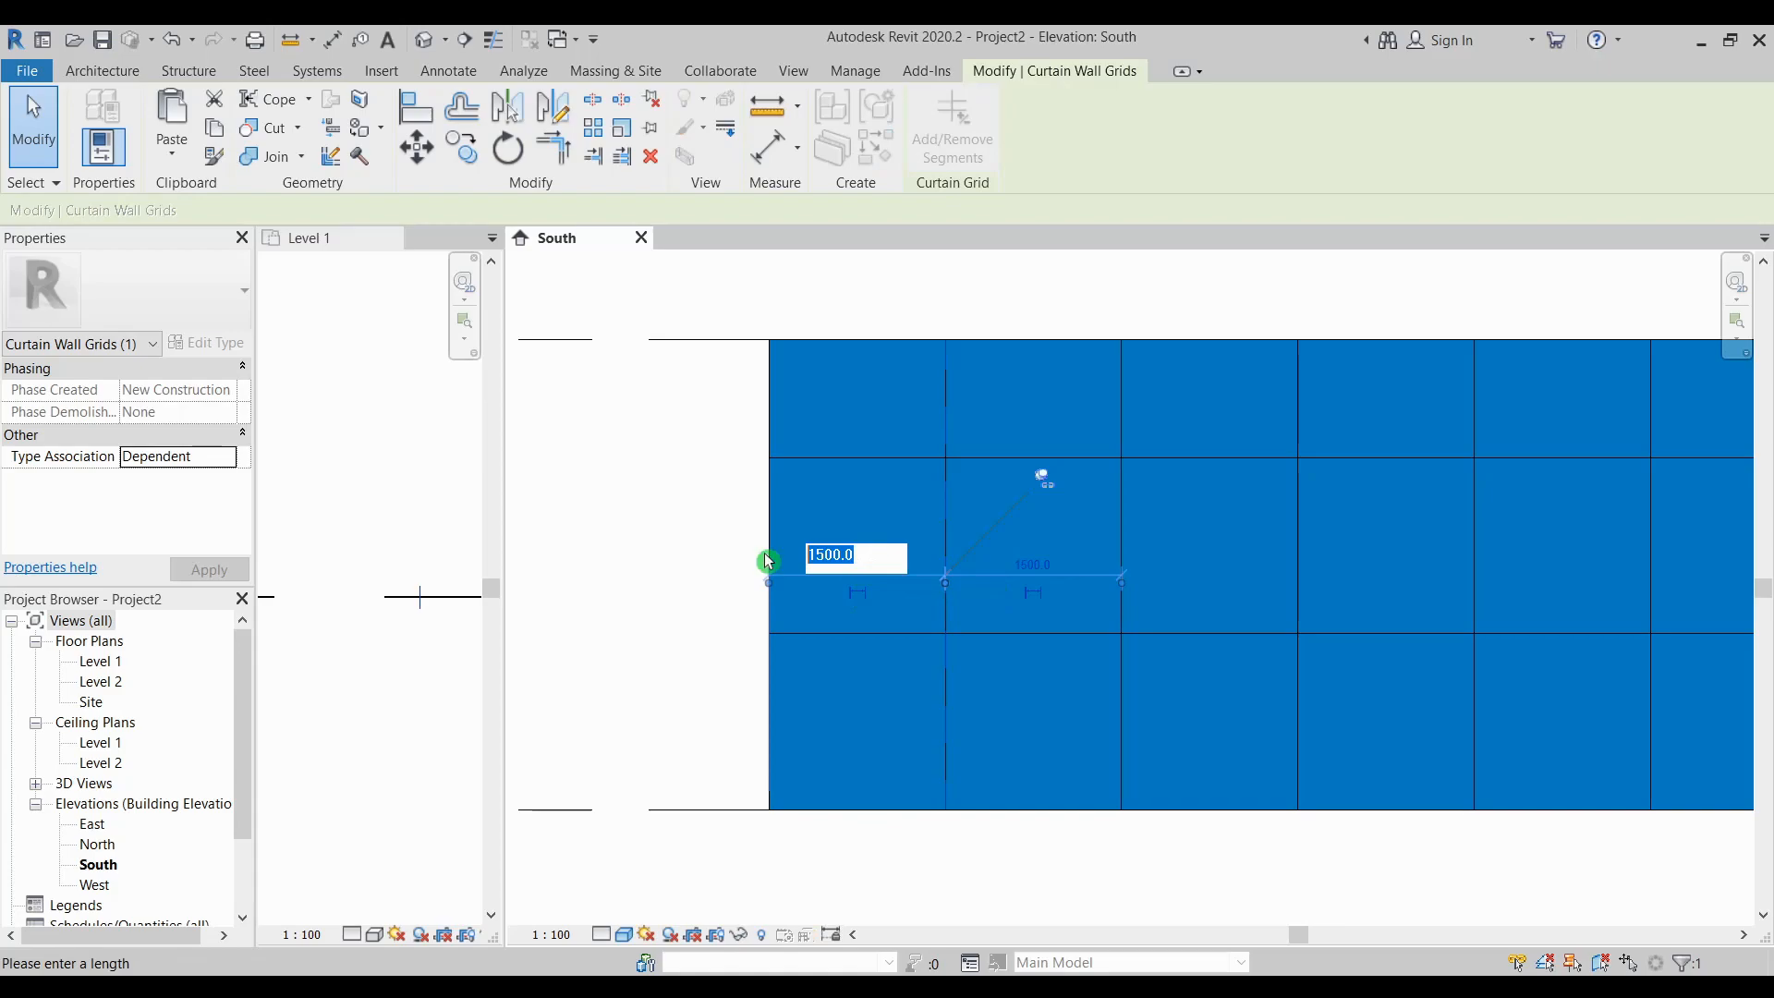
text(12)
key(Escape)
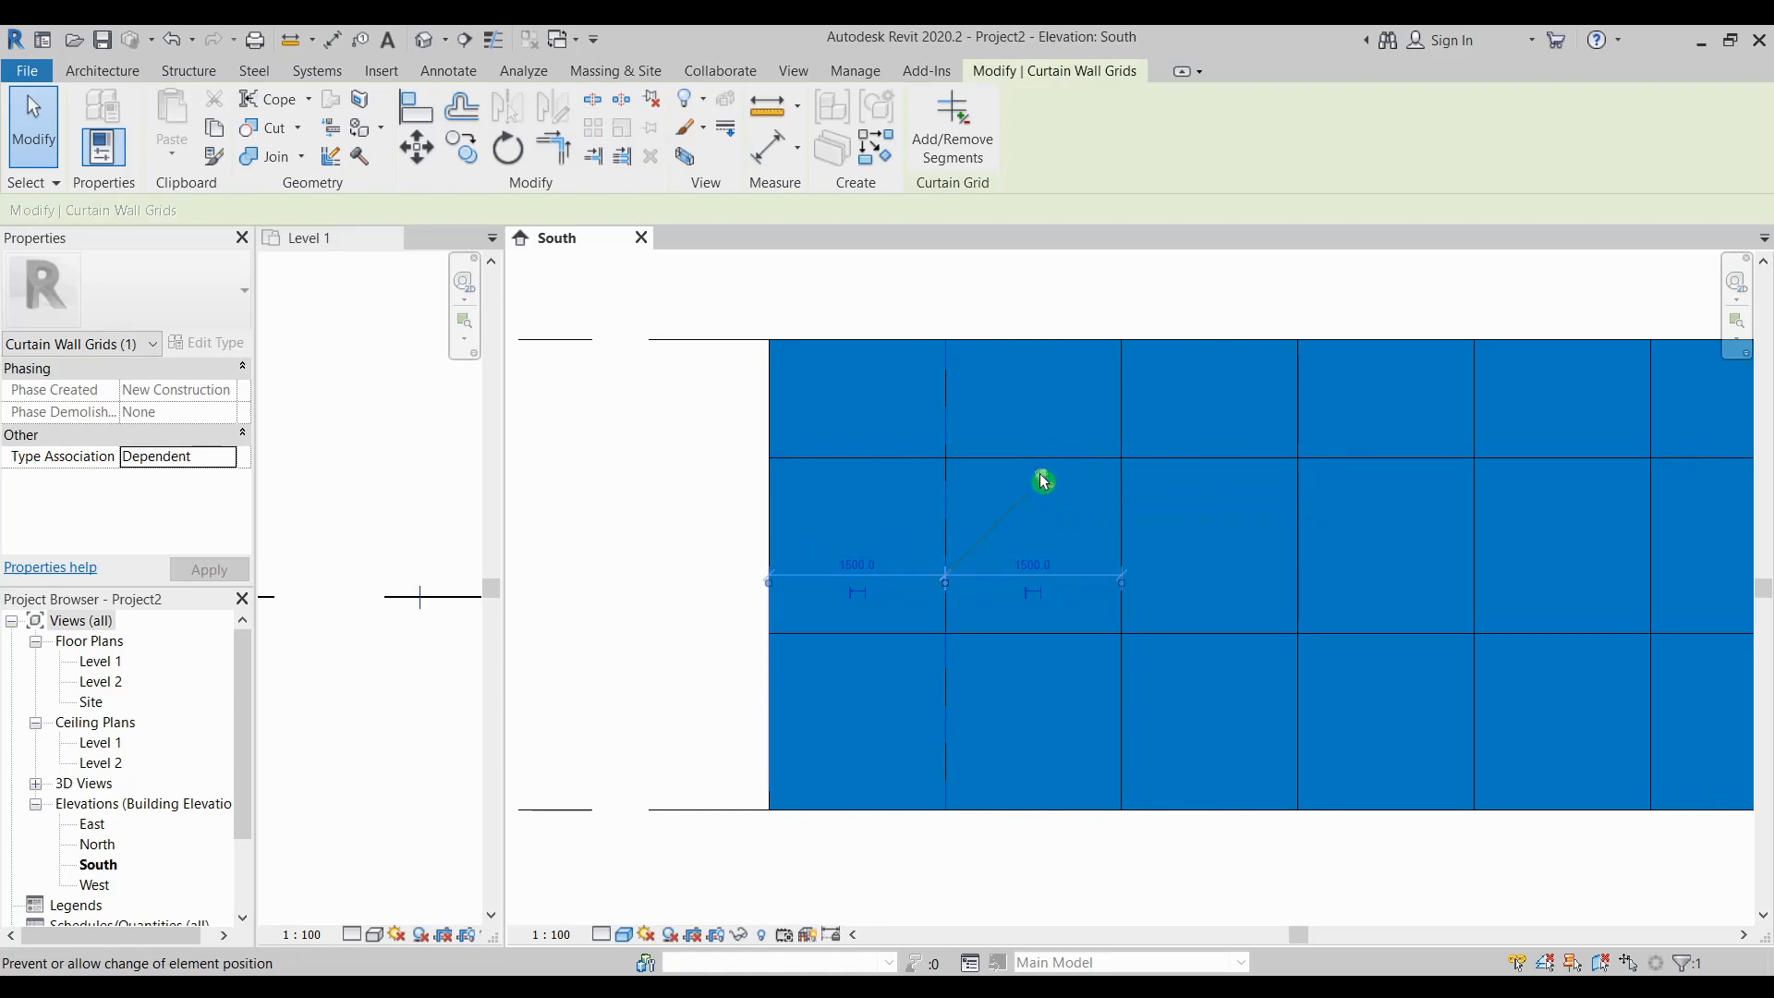
Unpin the first vertical grid line of the Exterior Glazing wall and set its distance from the wall's left end to 1200
click(1043, 478)
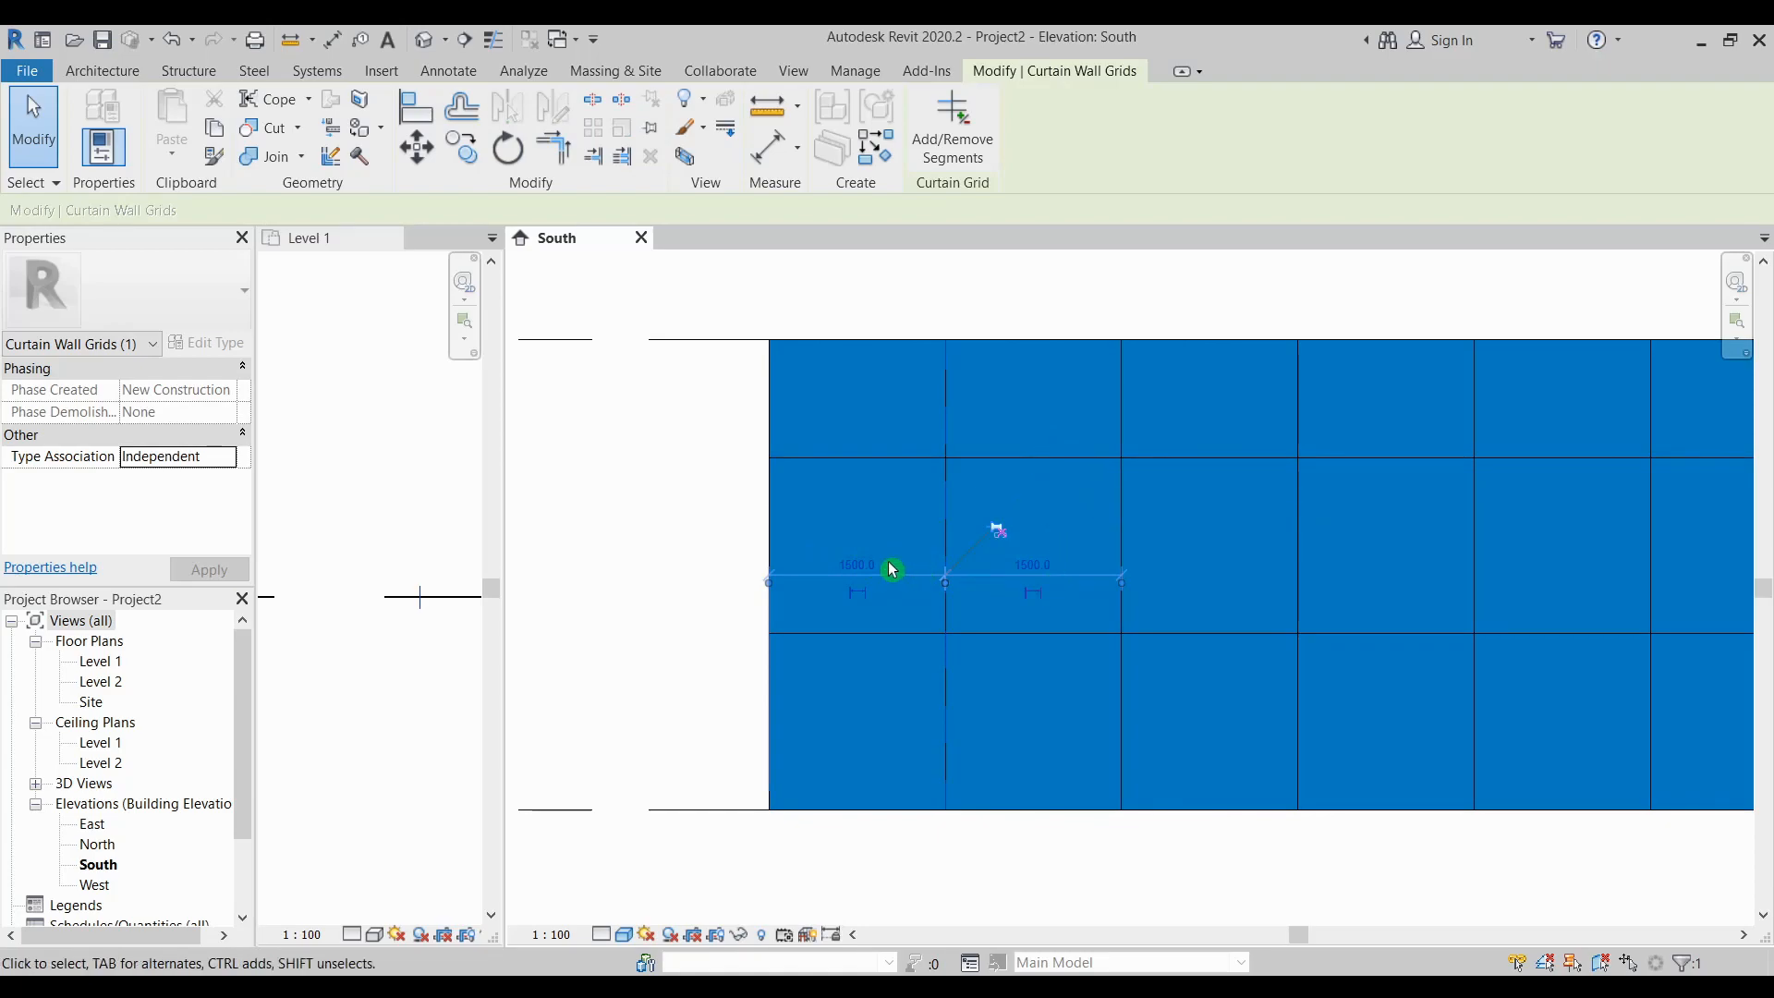
click(864, 562)
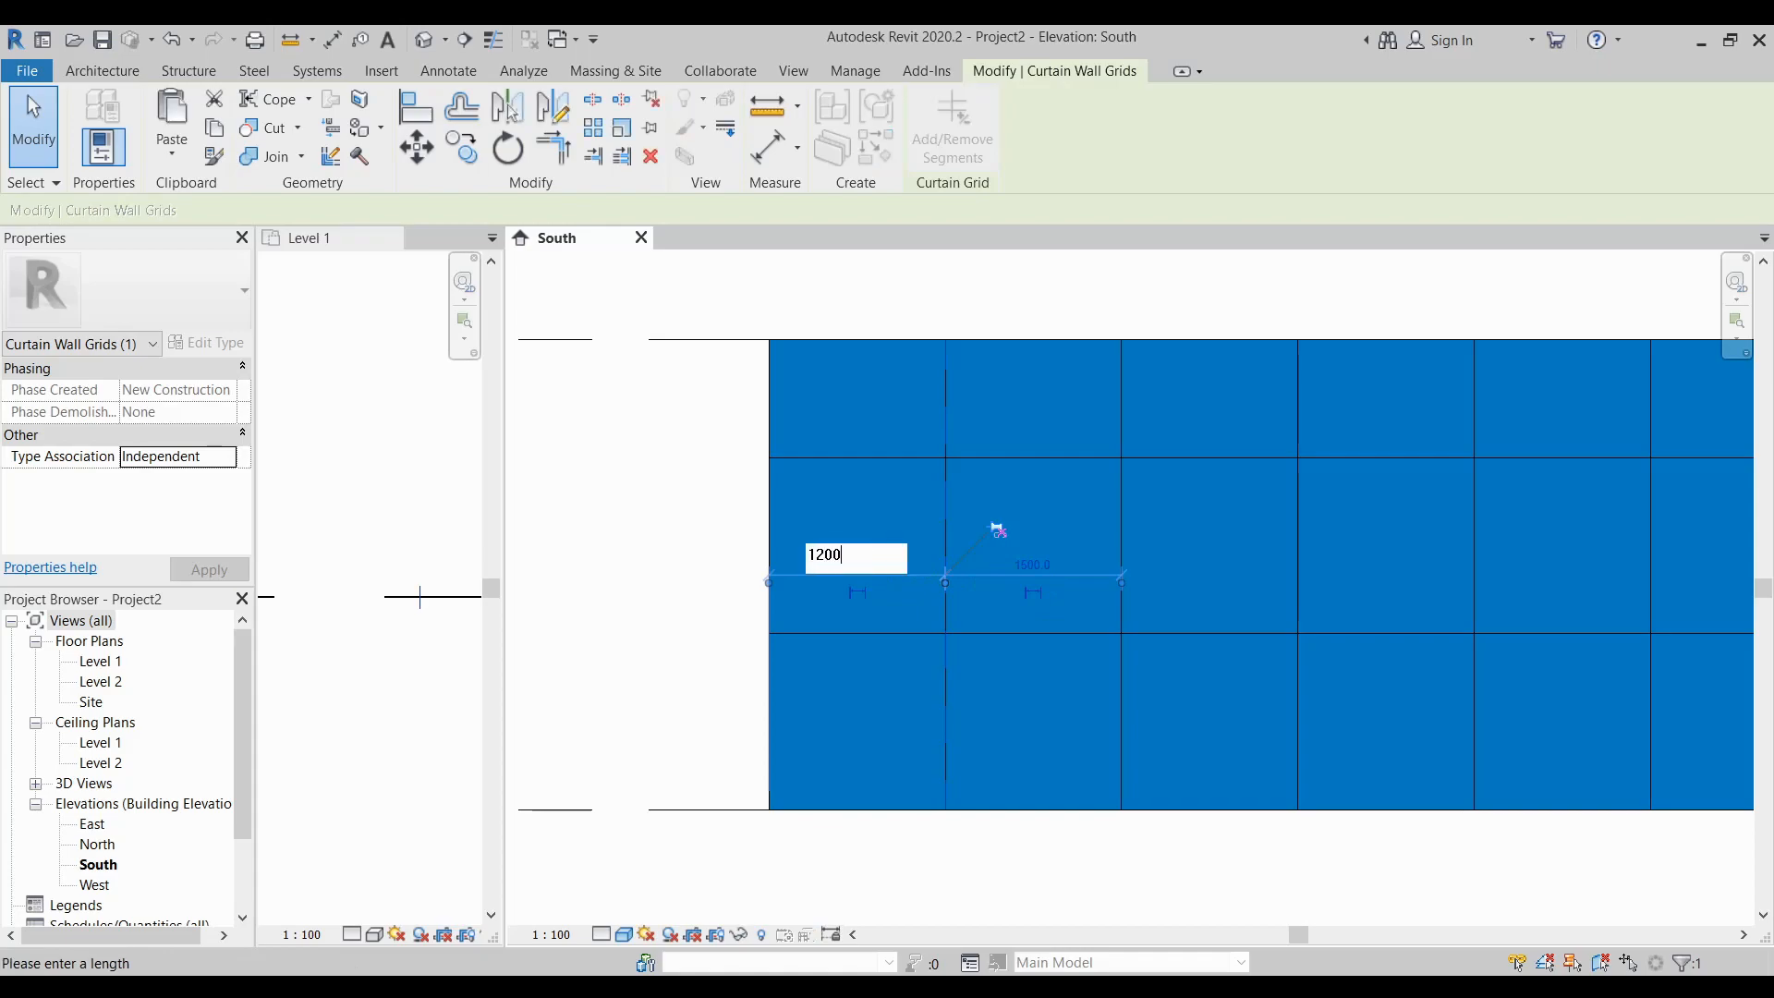
key(Return)
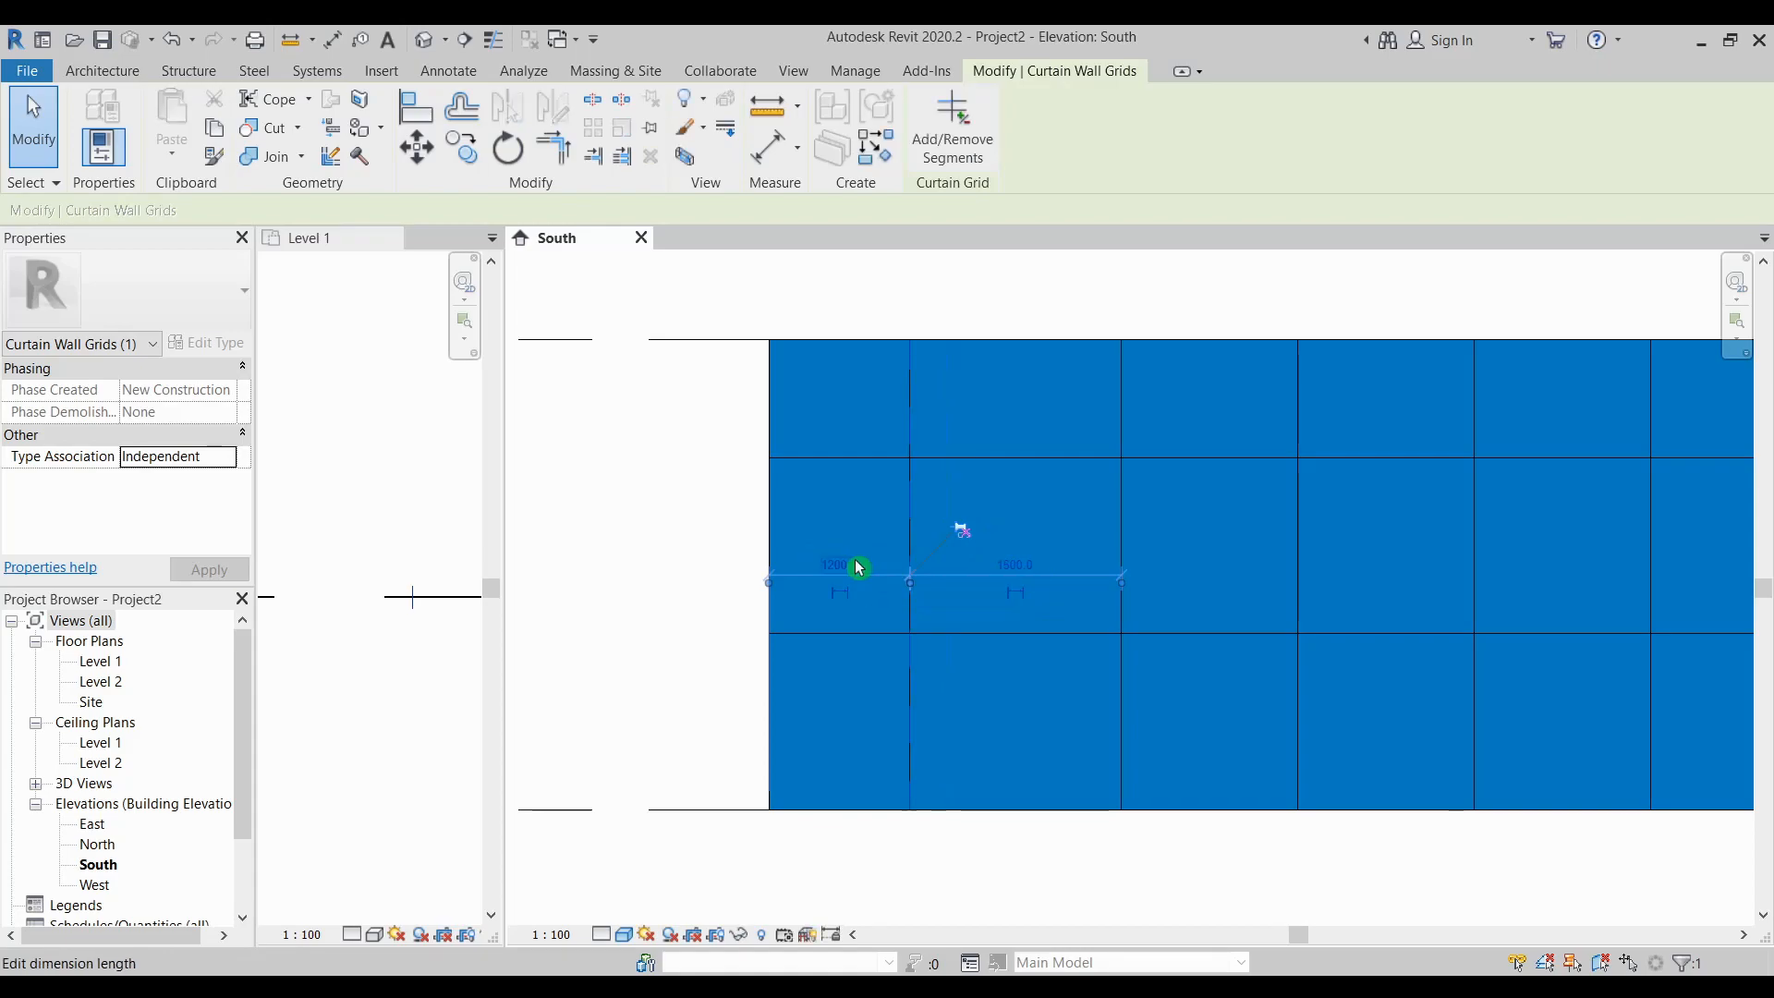
Set the unpinned grid line's distance from the wall's left end back to 1500 and deselect it
click(855, 562)
text(00)
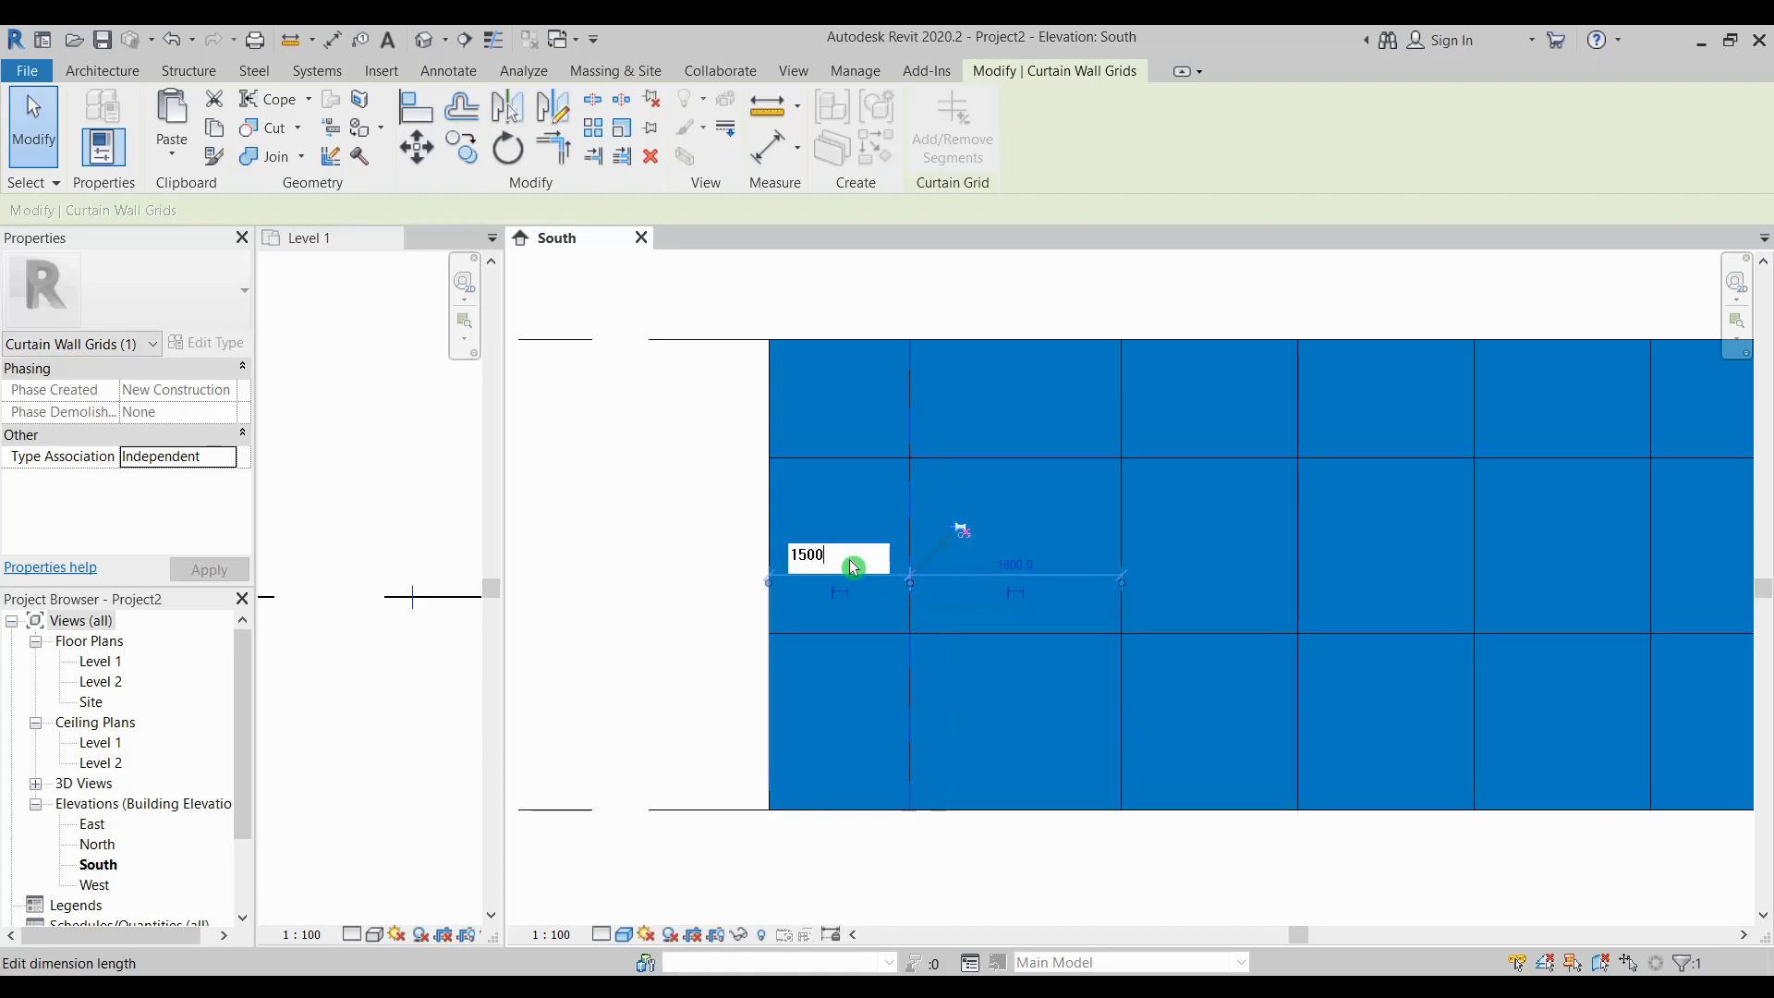
key(Return)
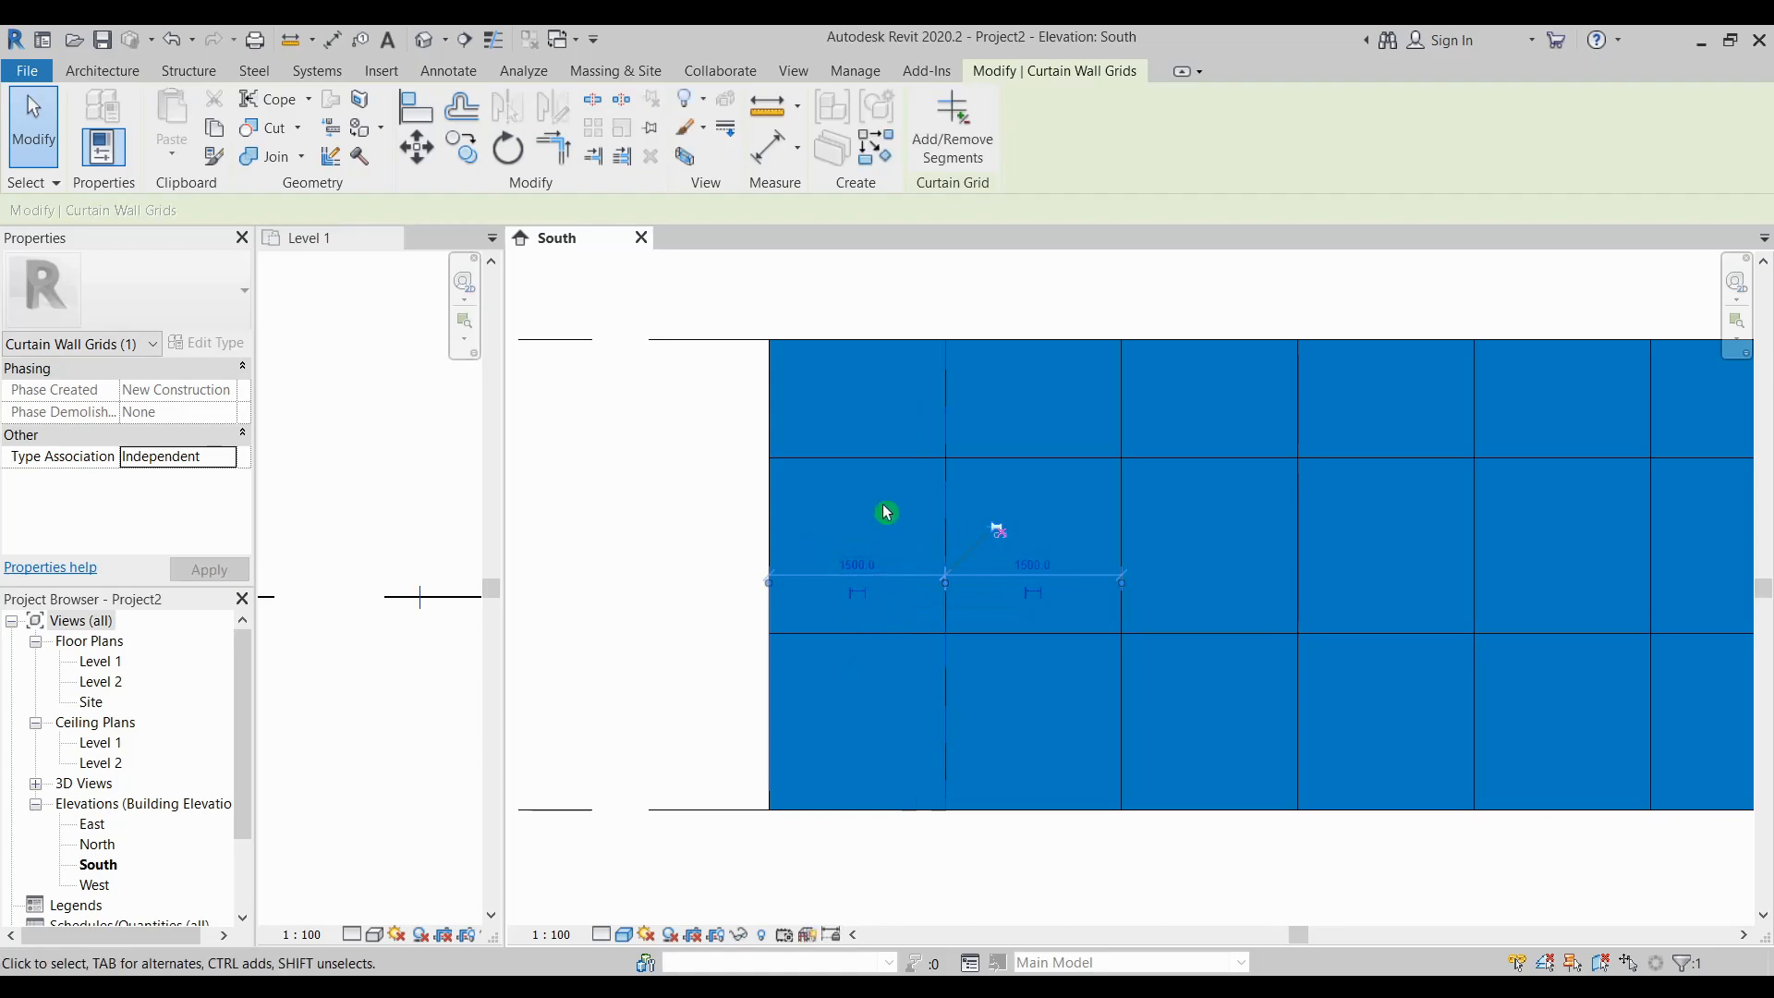
key(Escape)
Examine the whole Exterior Glazing wall and the pin of its lower horizontal grid line in the South elevation
click(847, 356)
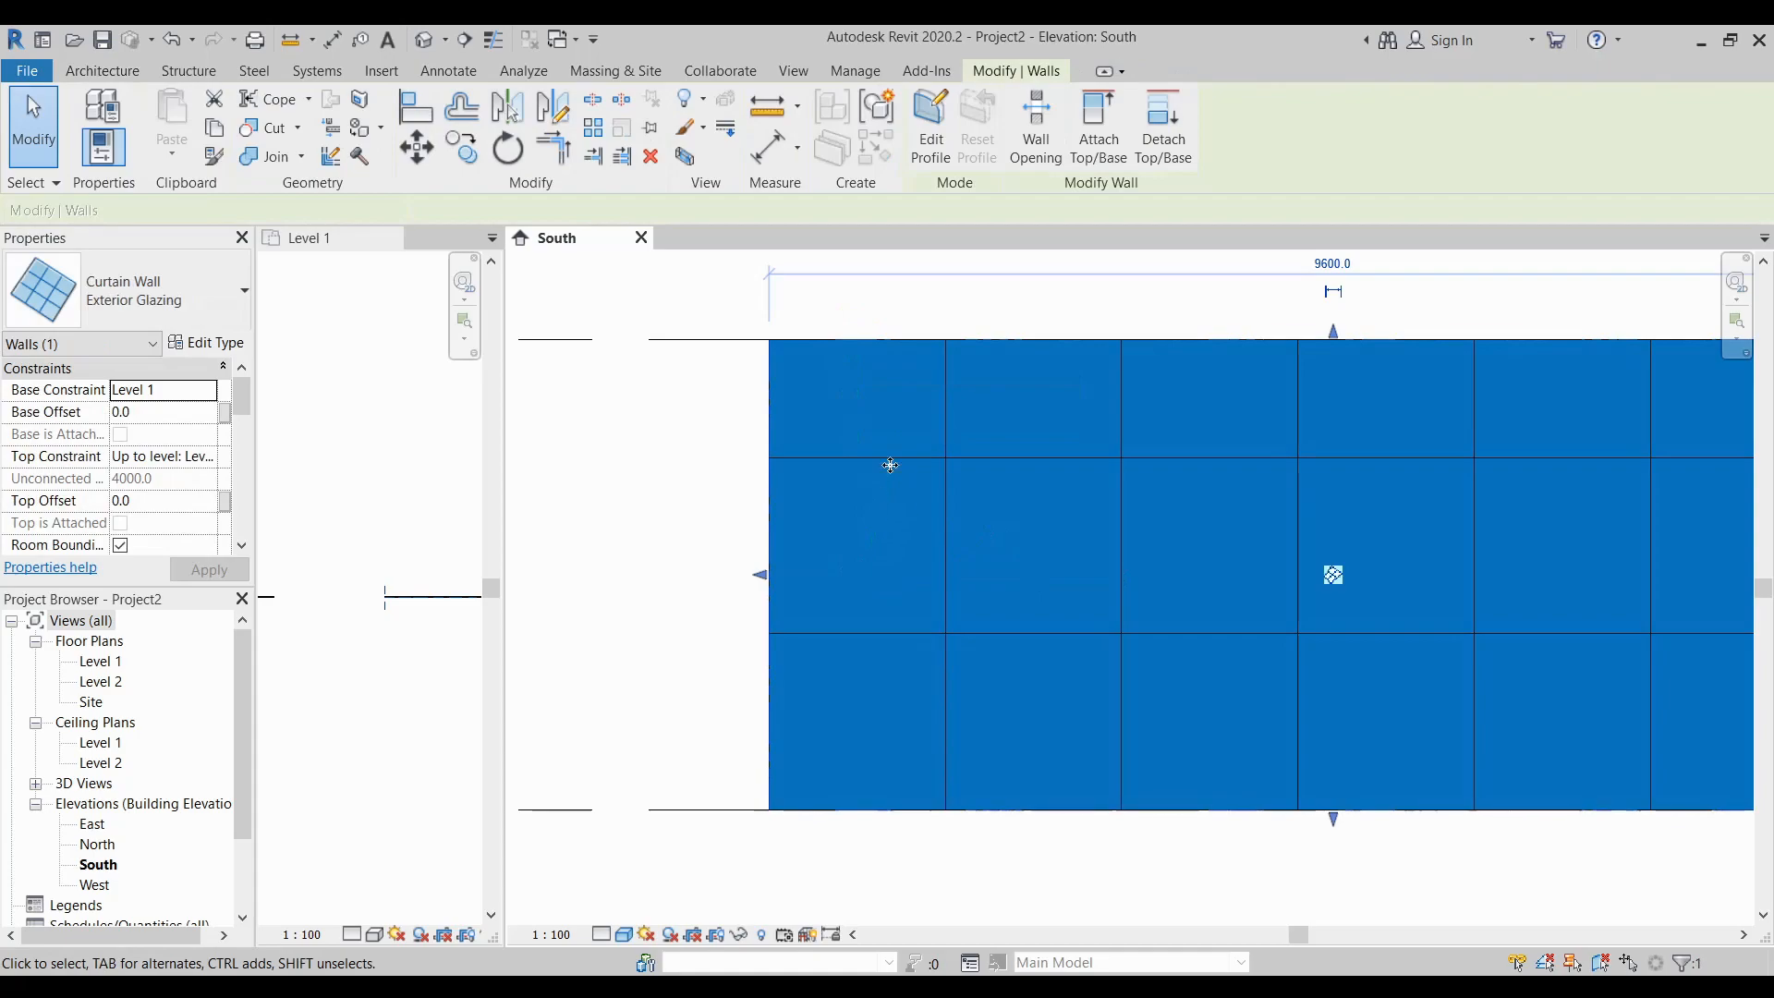
scroll(889, 466, down, 1)
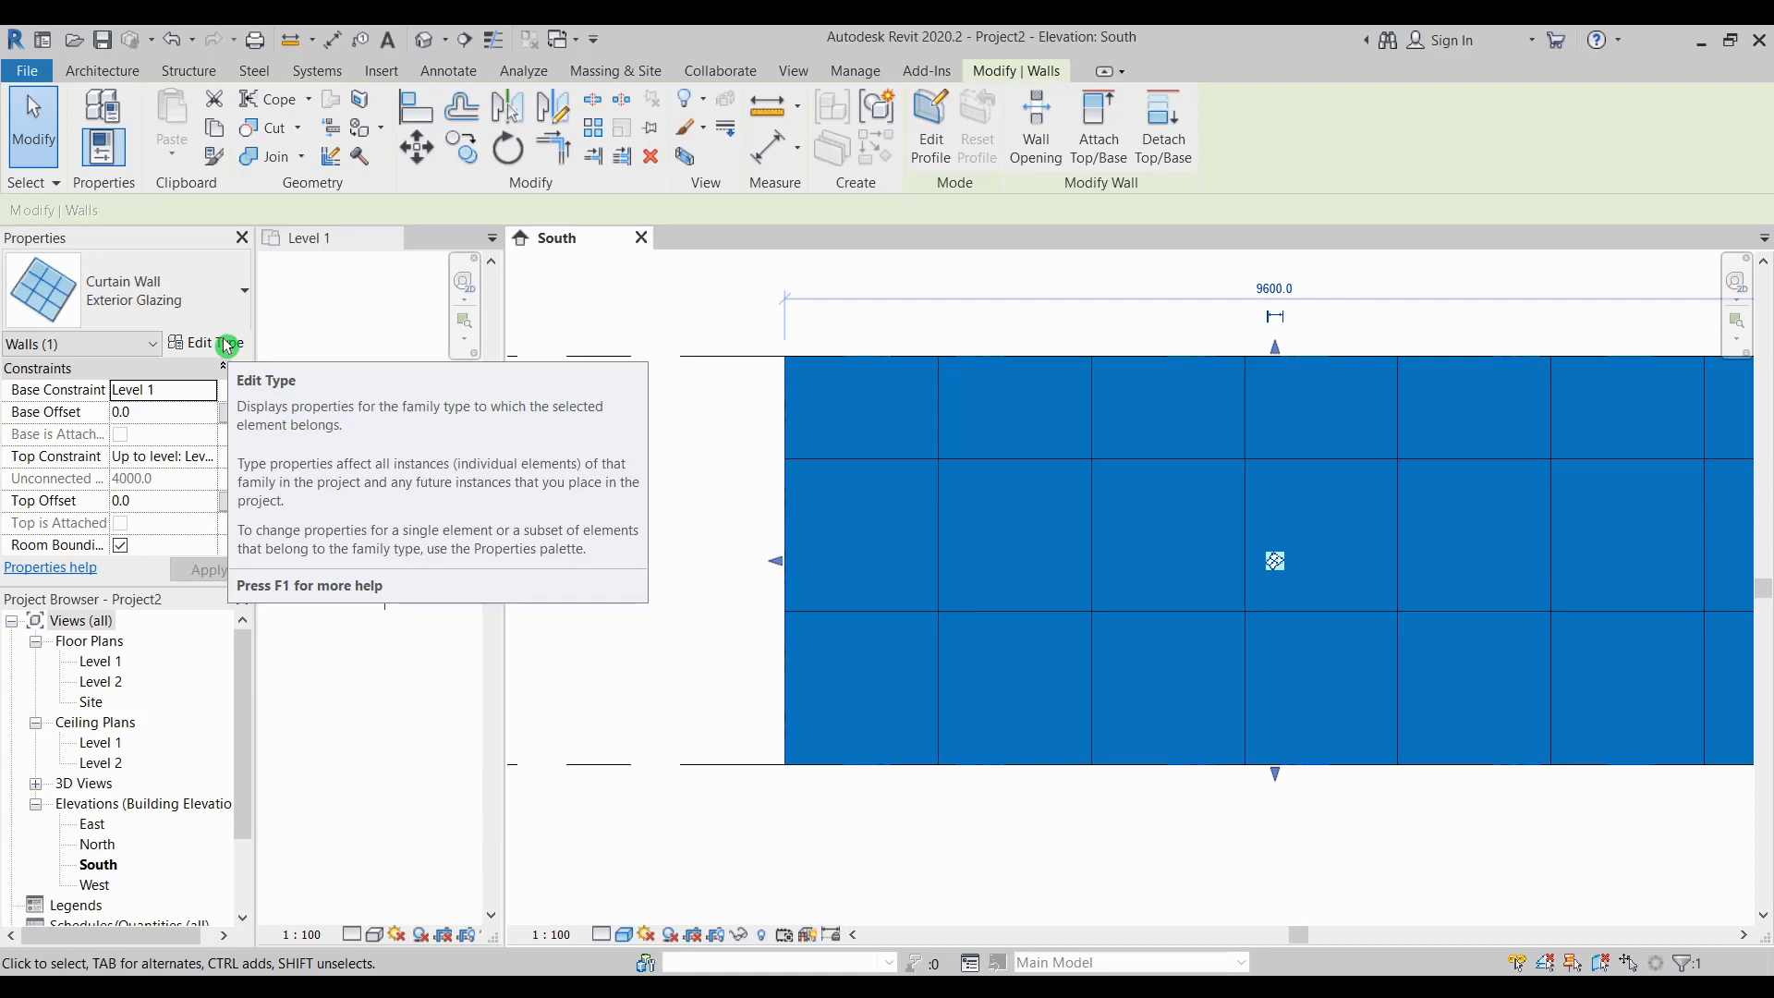
middle_drag(1160, 491, 1033, 501)
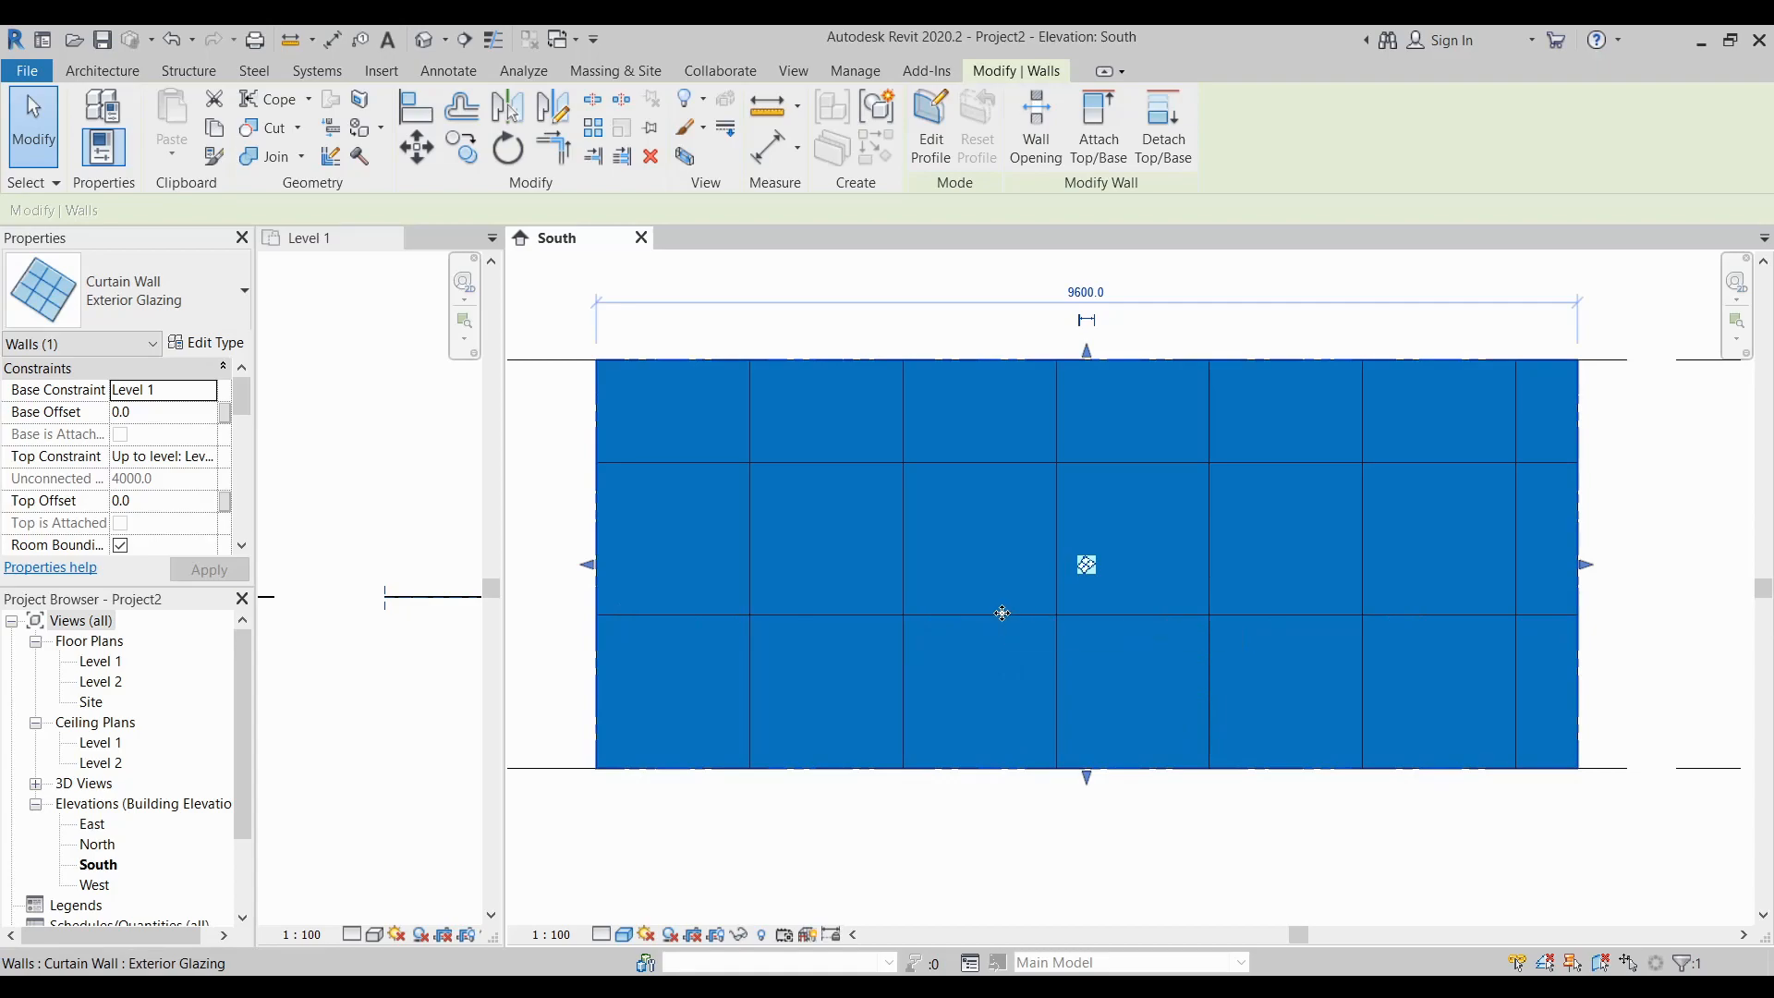
key(Escape)
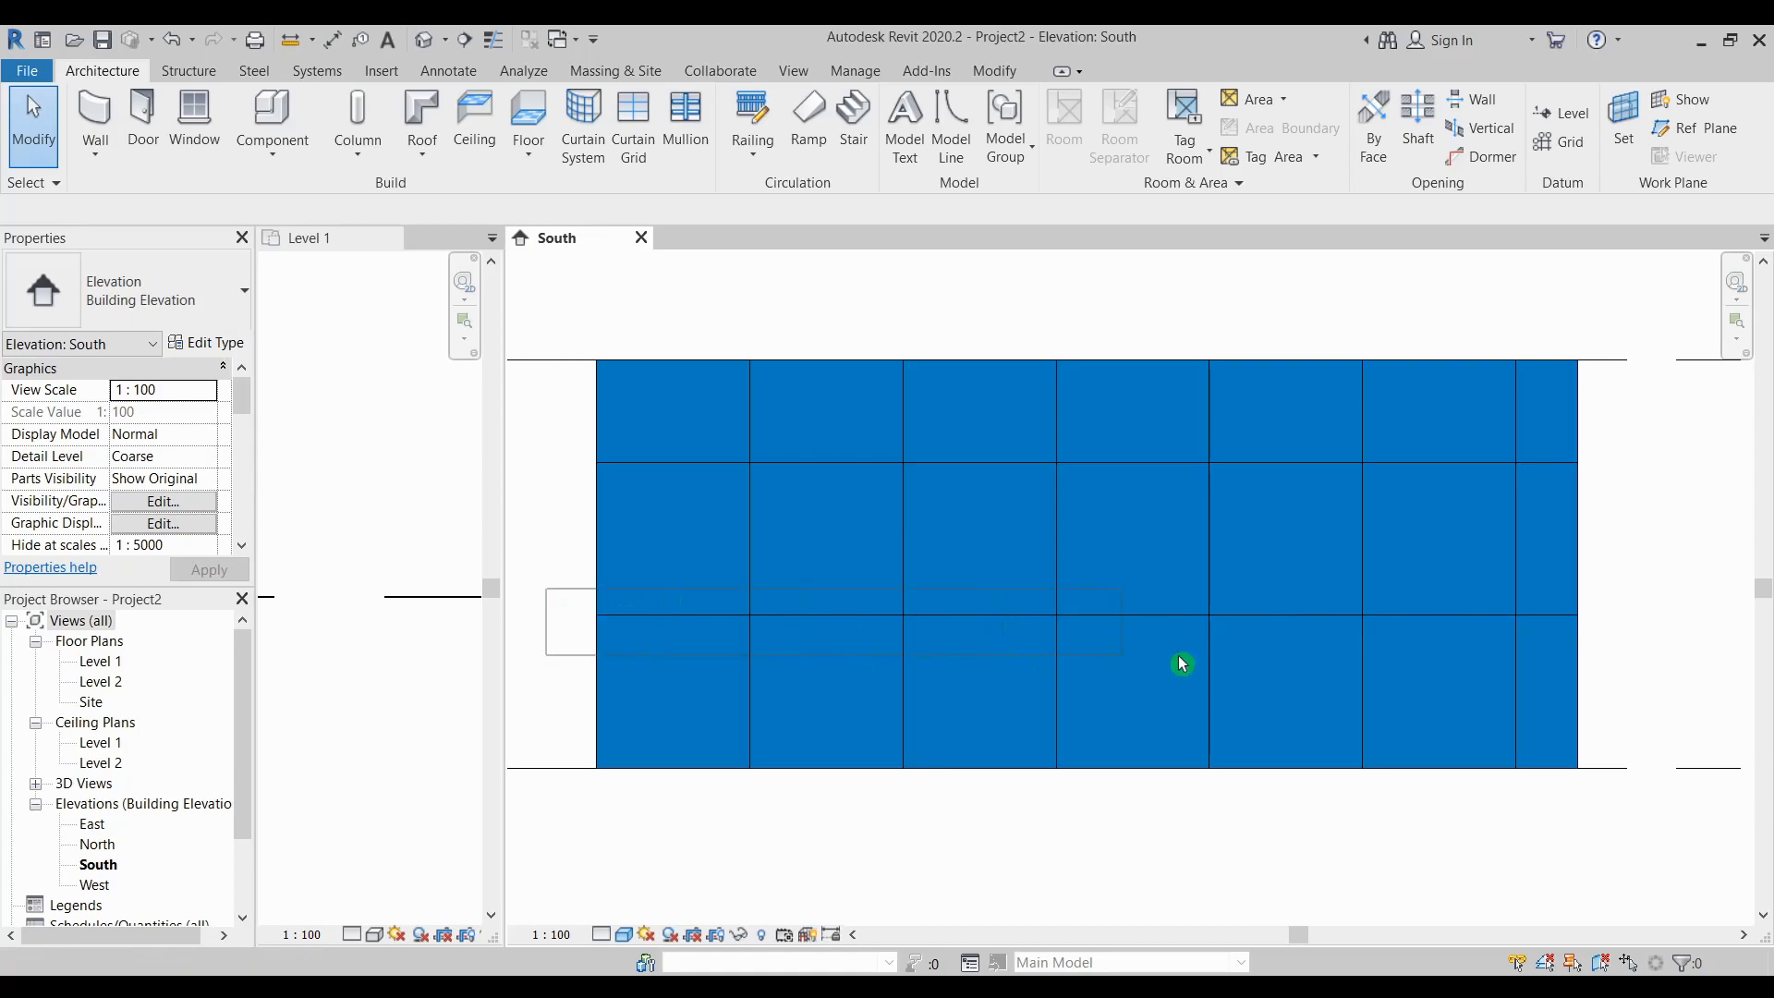
click(1619, 642)
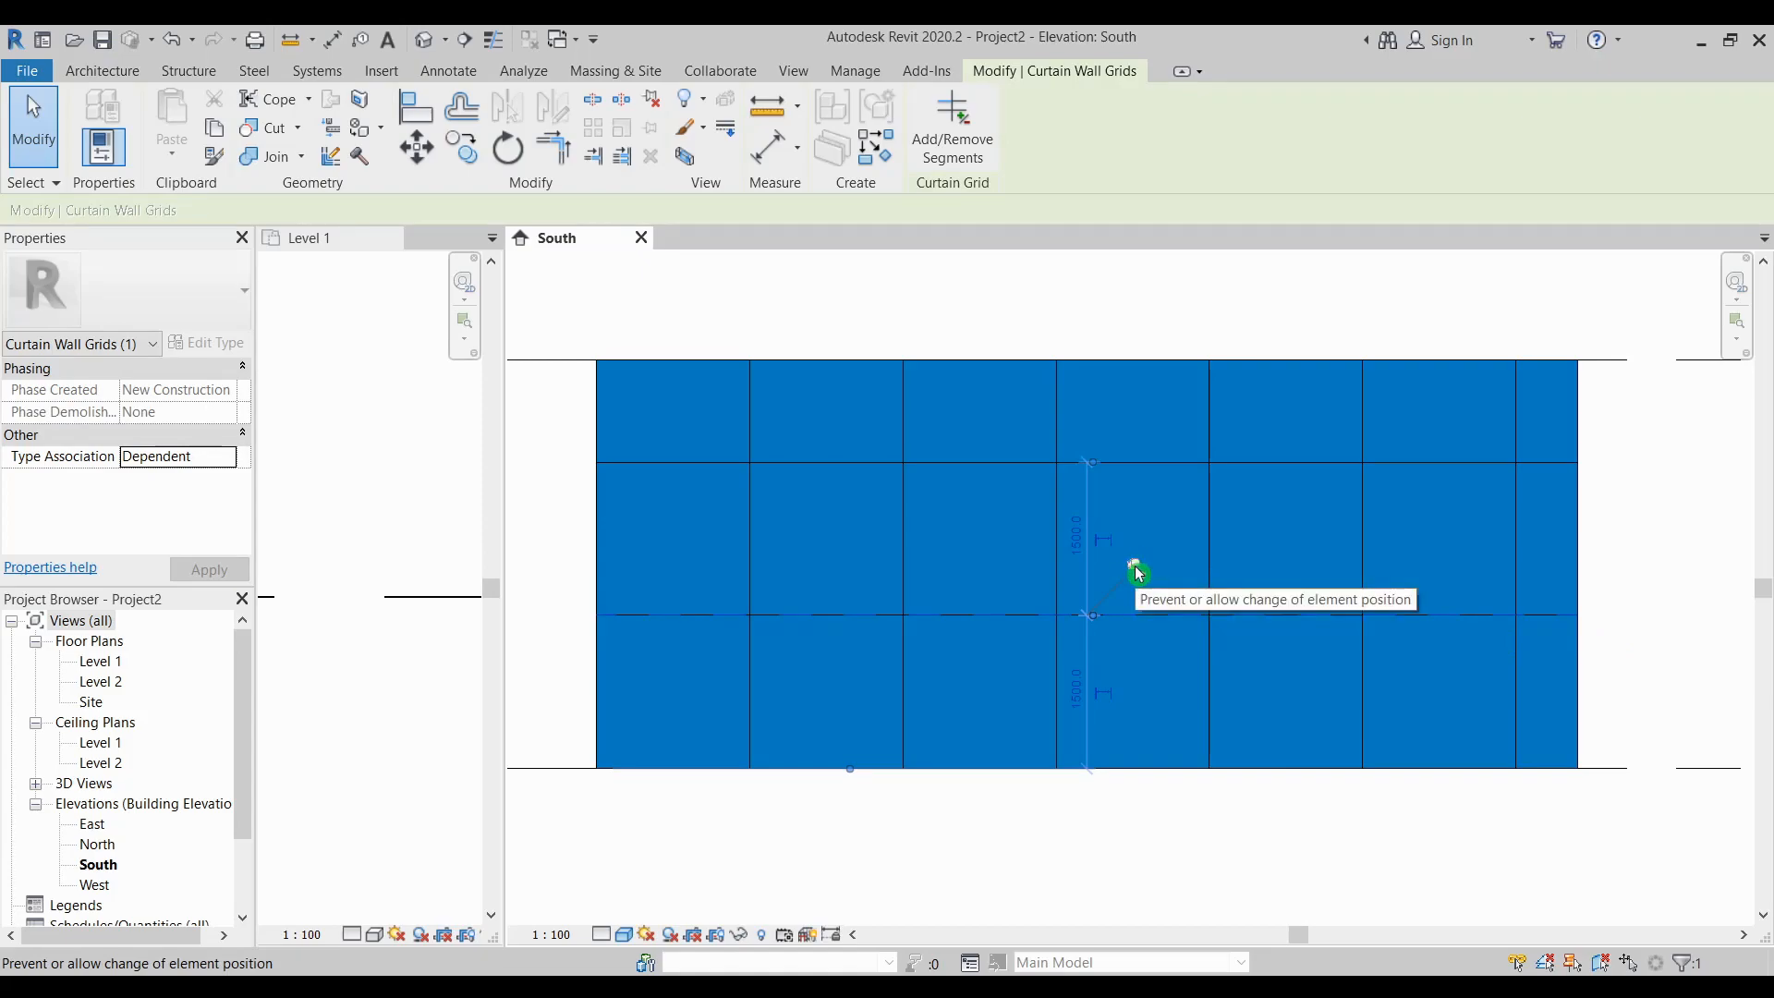
key(Escape)
Draw a Storefront curtain wall about 9600 long in the Level 1 plan, in line with and beyond the Exterior Glazing wall
drag(504, 453, 1057, 475)
middle_drag(839, 579, 640, 558)
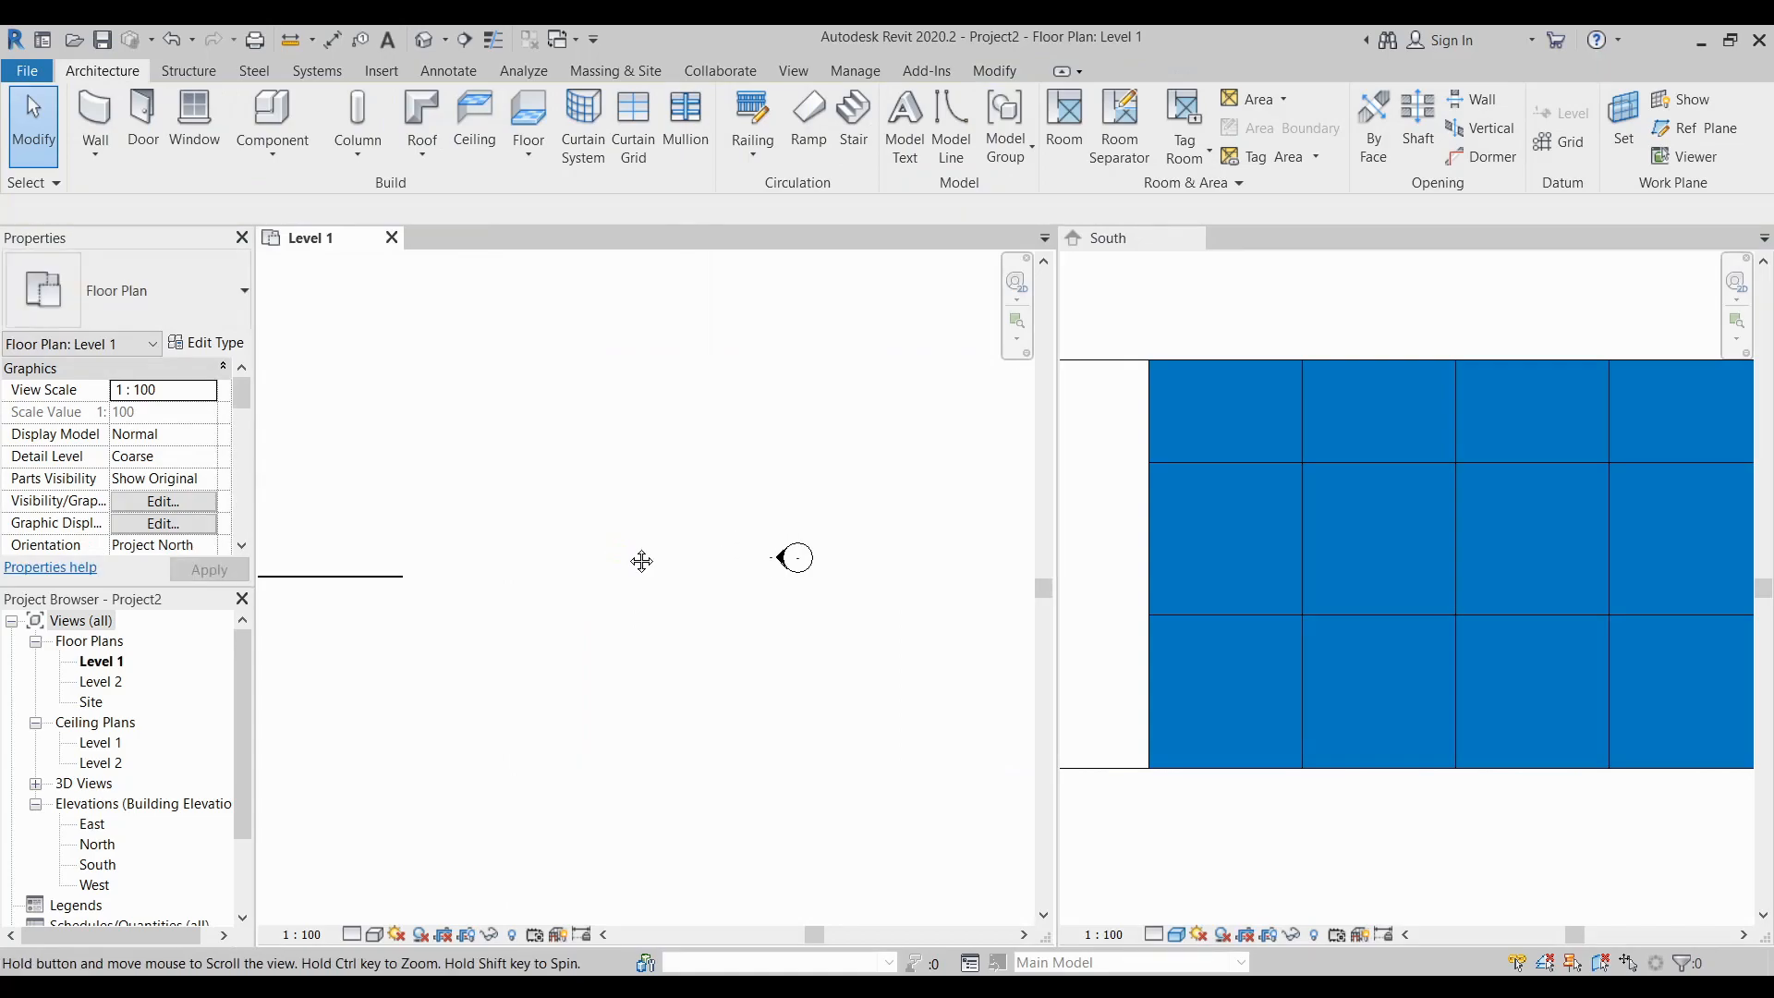
click(97, 155)
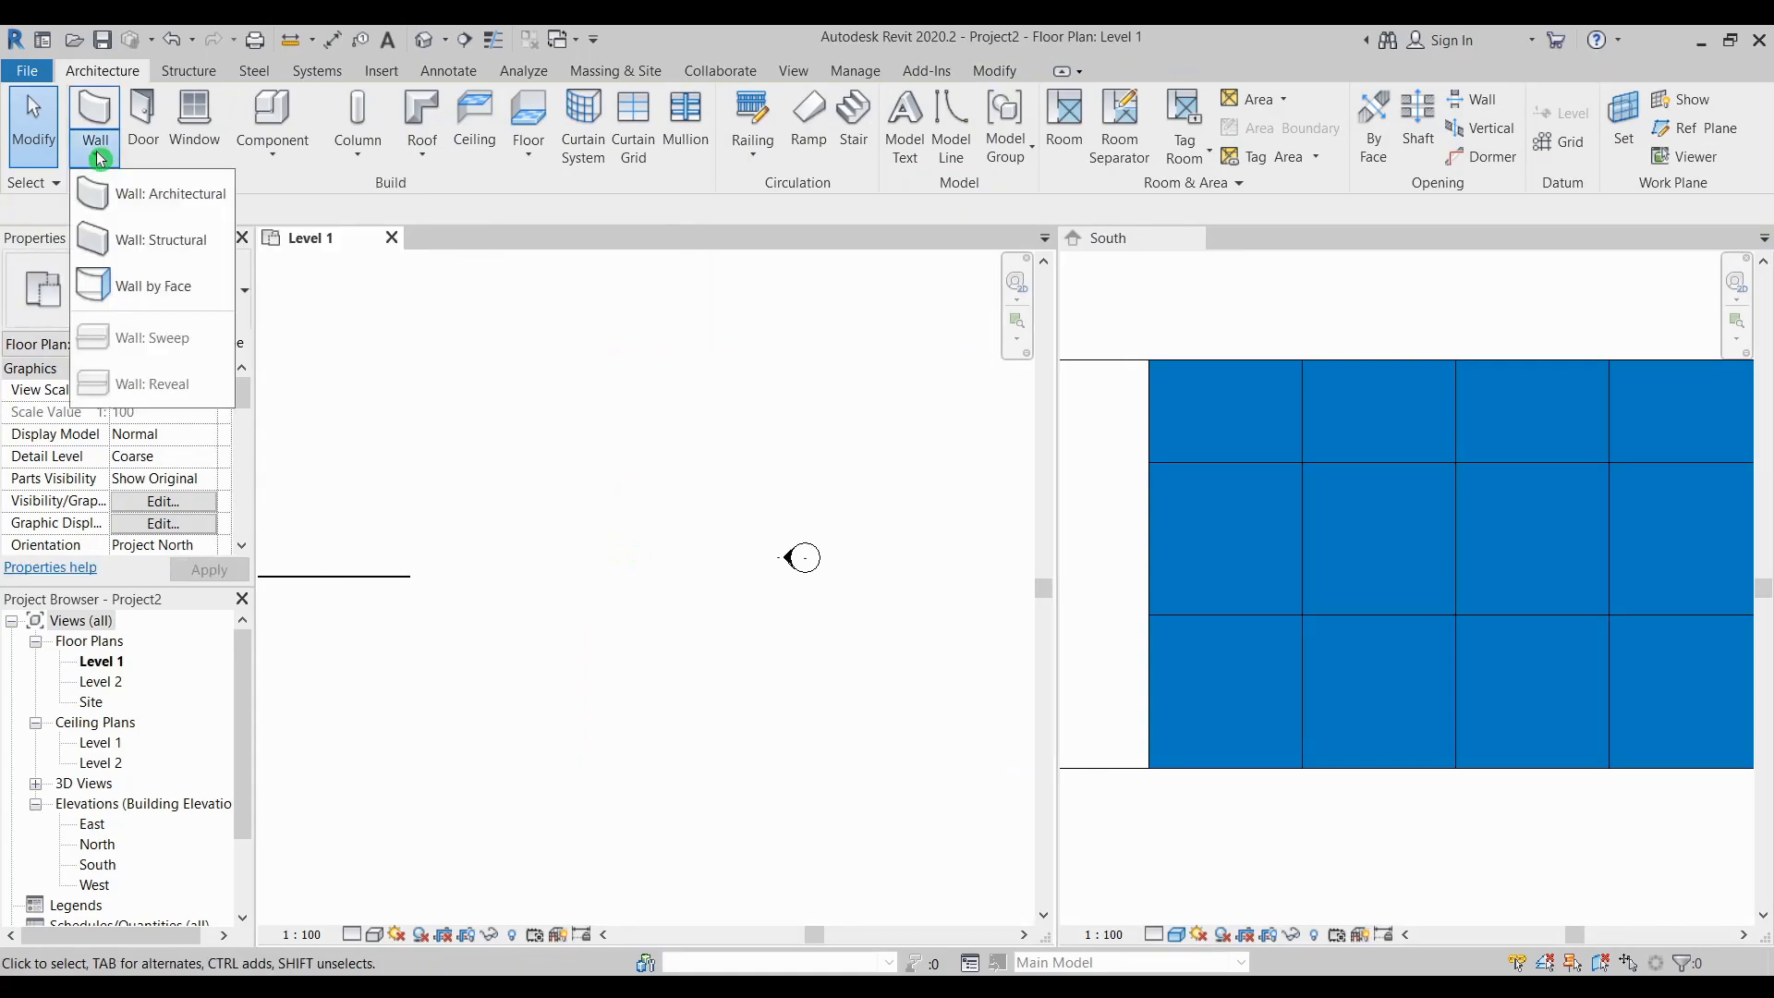
click(149, 198)
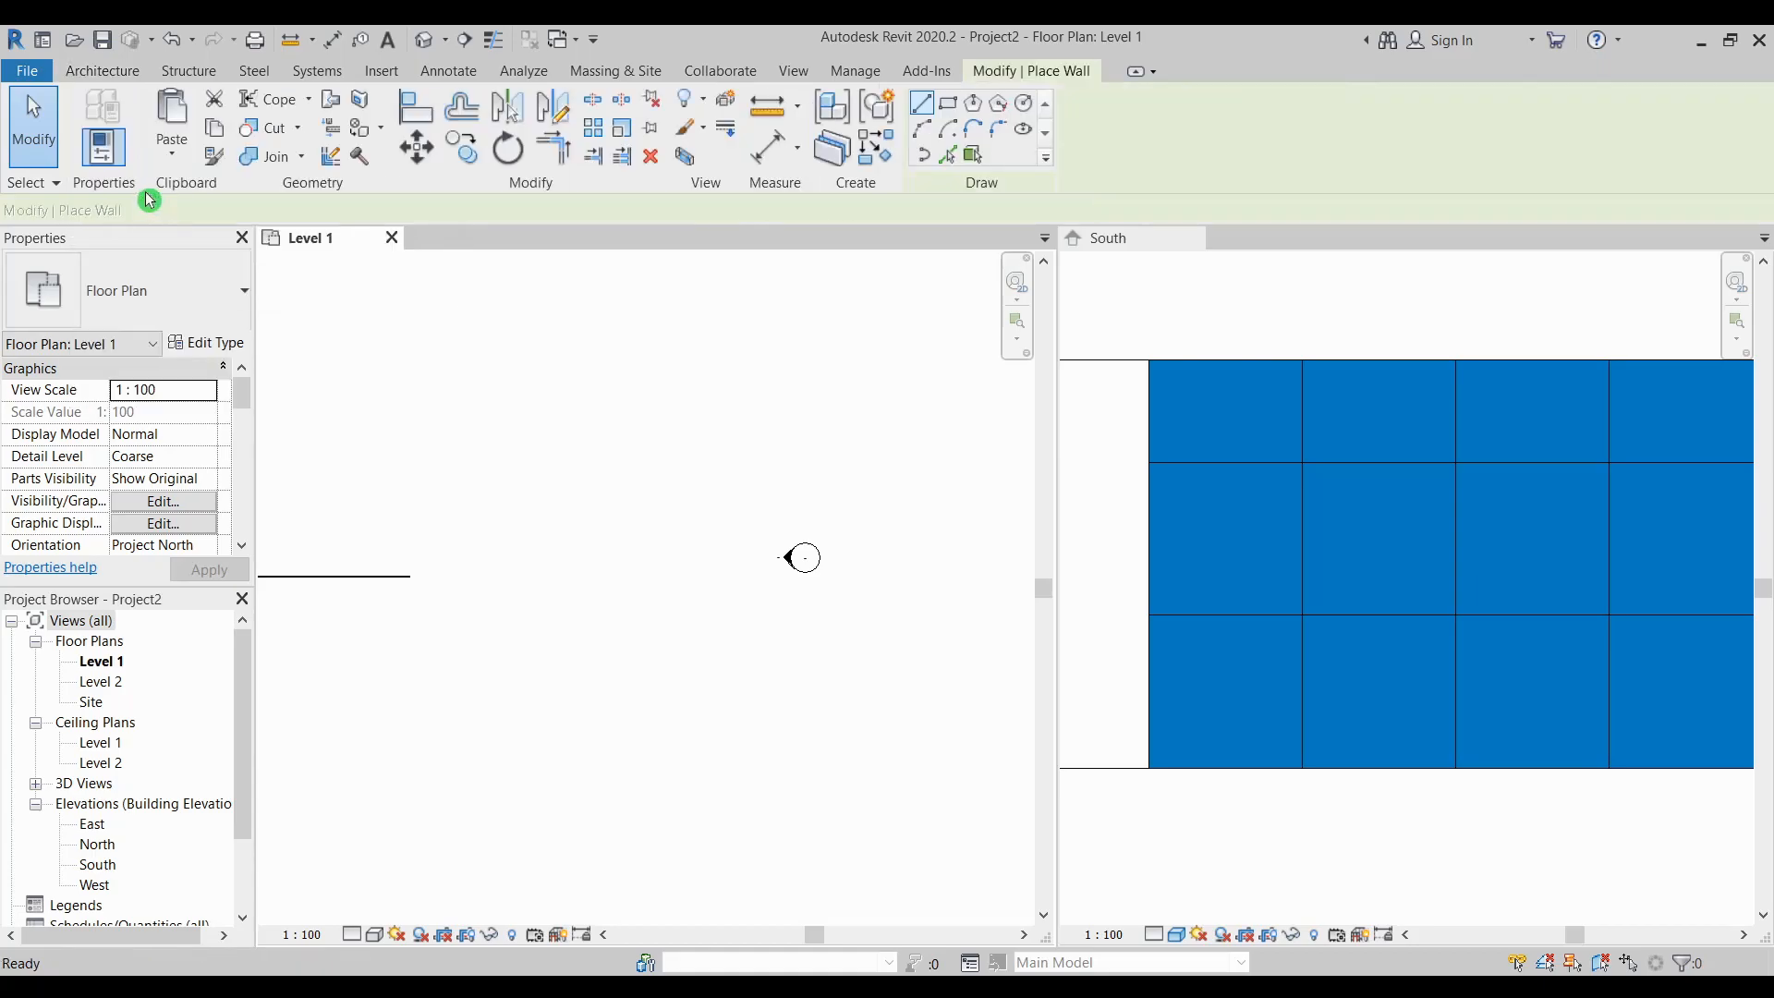
click(170, 304)
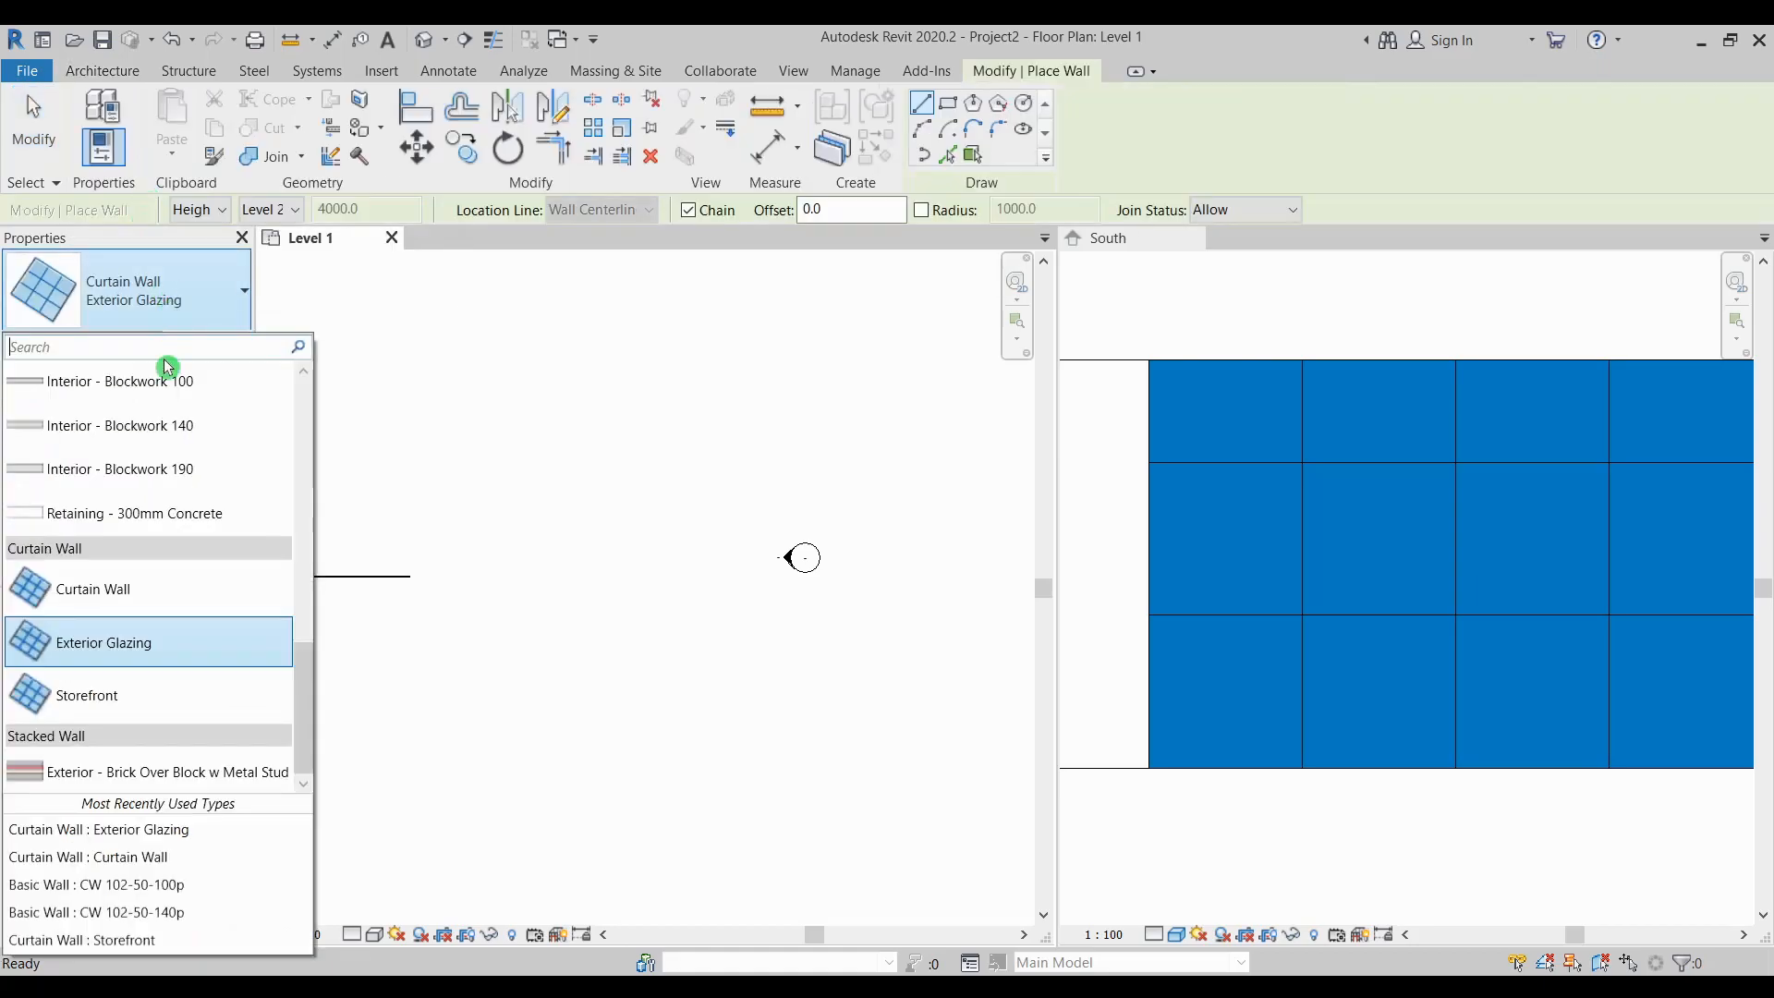
click(181, 694)
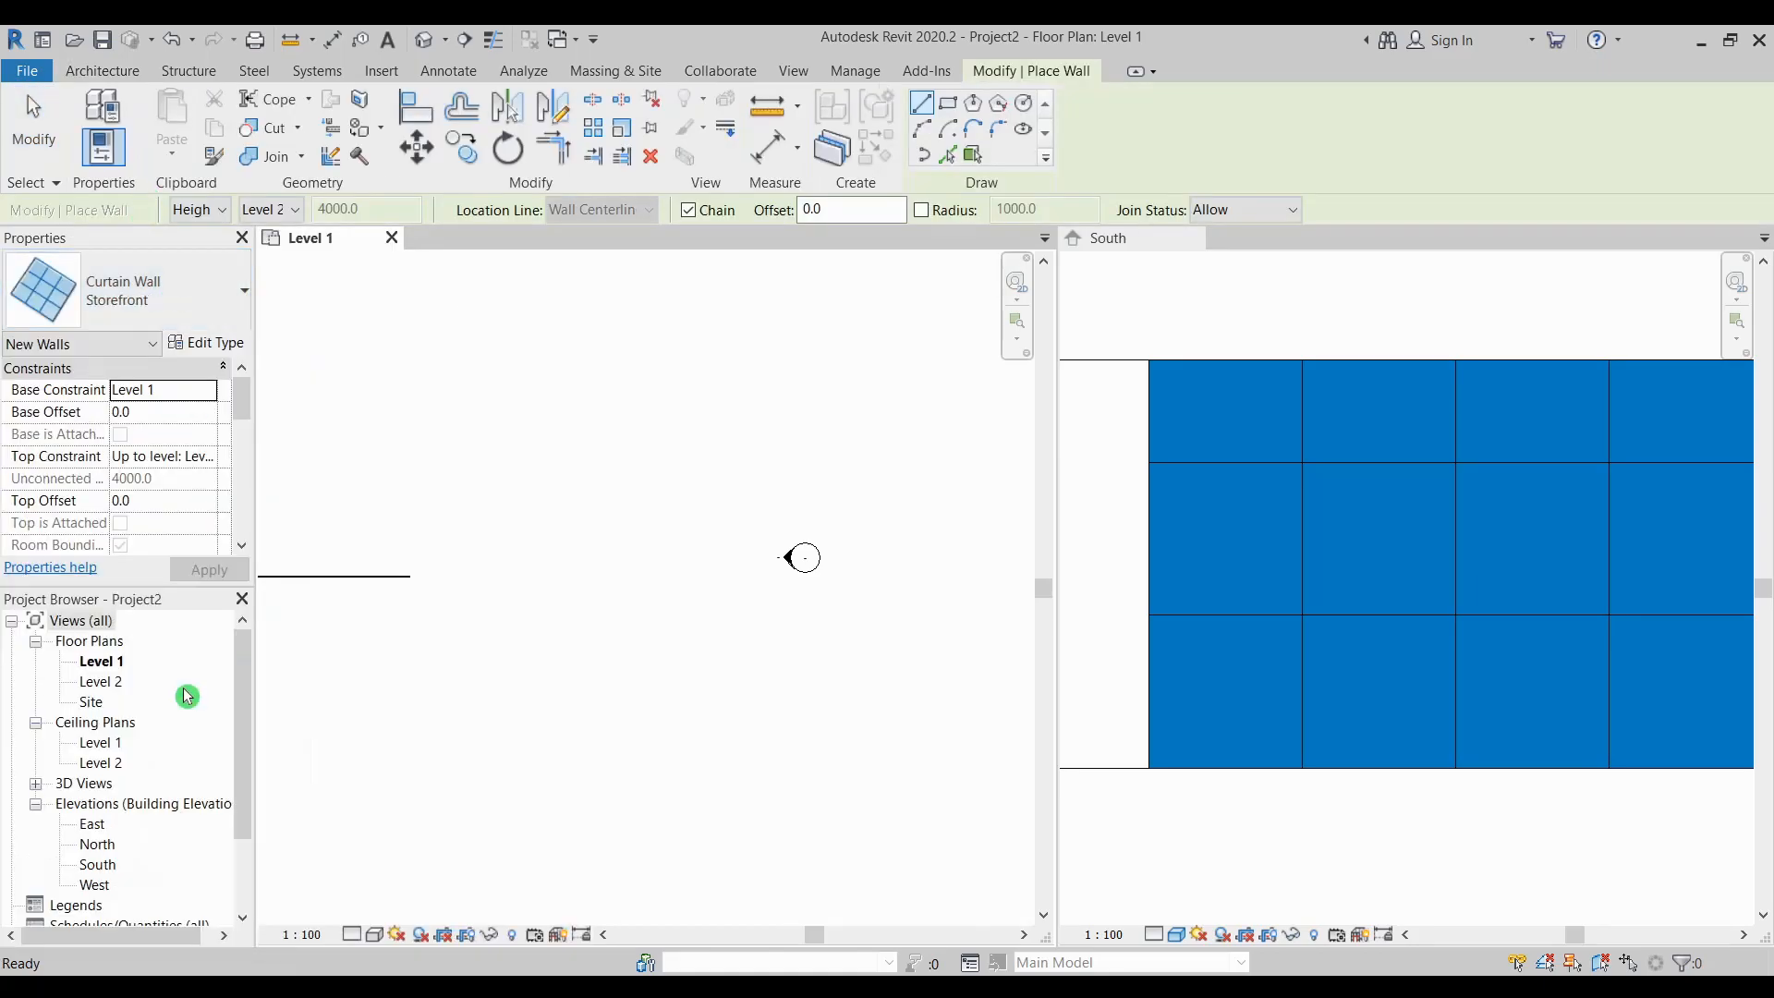
click(487, 577)
click(713, 577)
key(Escape)
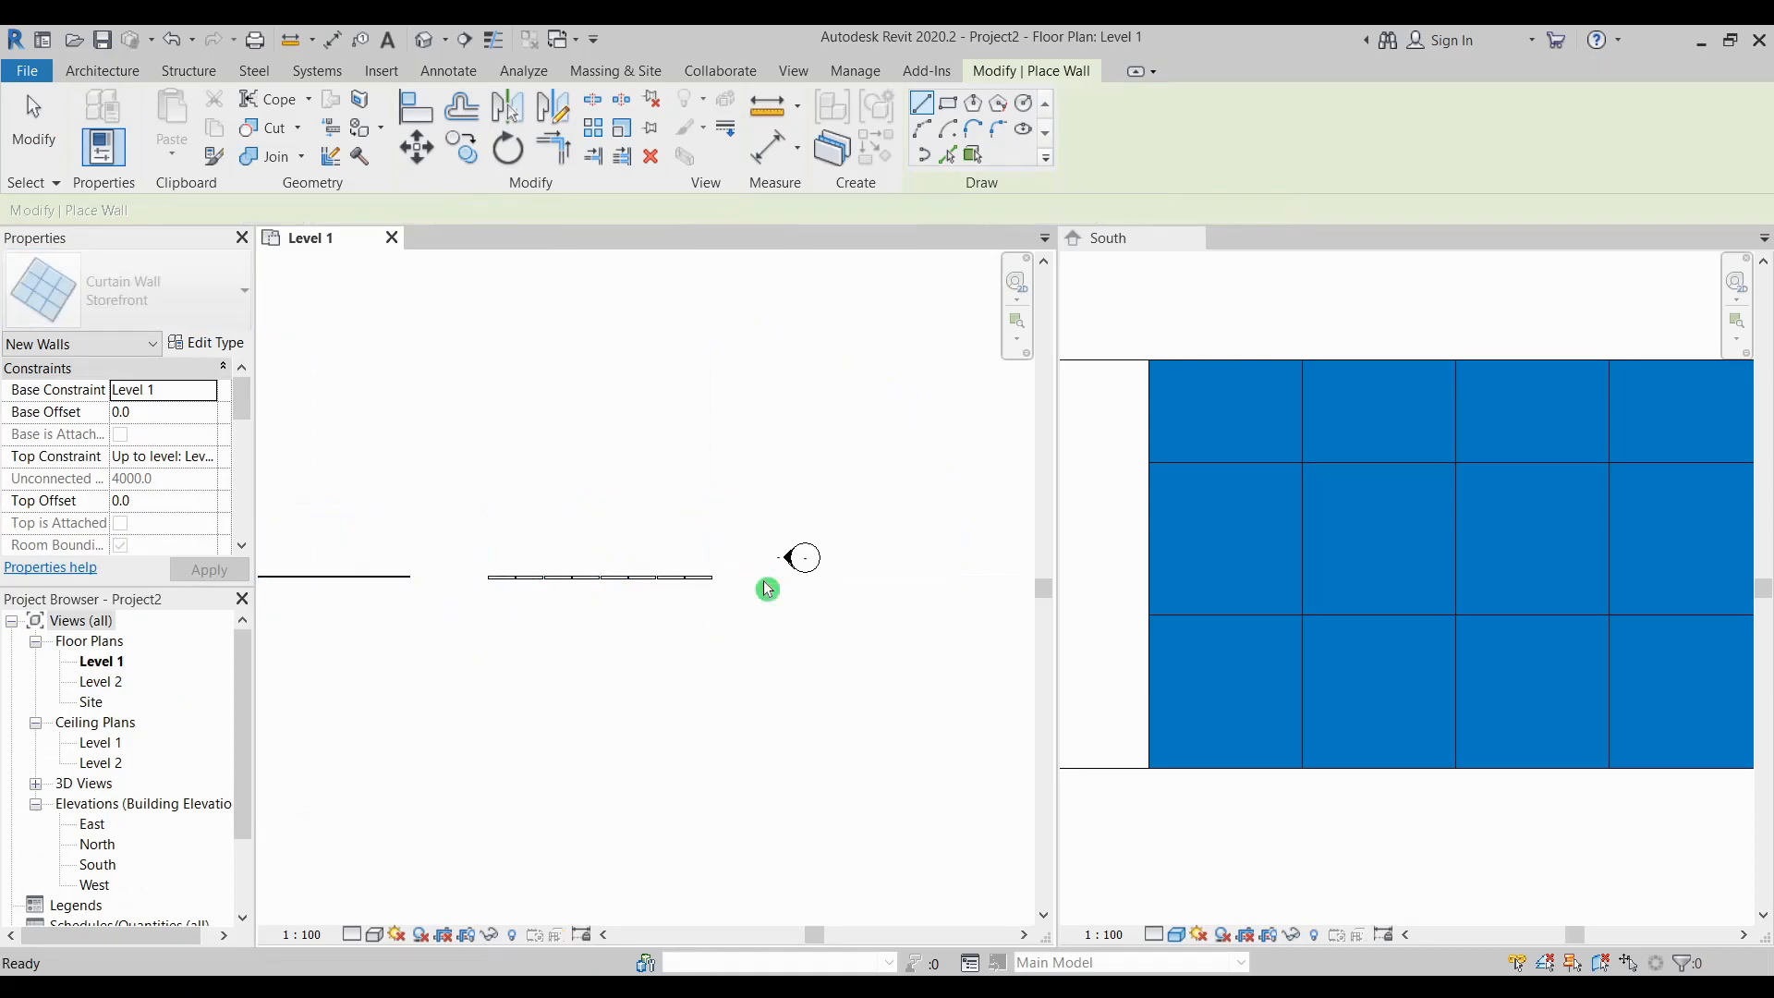
key(Escape)
Extend the level lines in the South elevation past the right end of the Storefront wall
drag(1057, 524, 507, 524)
click(993, 551)
middle_drag(1490, 576, 310, 560)
scroll(1028, 536, down, 1)
middle_drag(1028, 536, 894, 511)
click(588, 346)
drag(928, 344, 1729, 379)
middle_drag(1576, 475, 1555, 507)
scroll(1561, 505, down, 1)
scroll(1520, 506, up, 2)
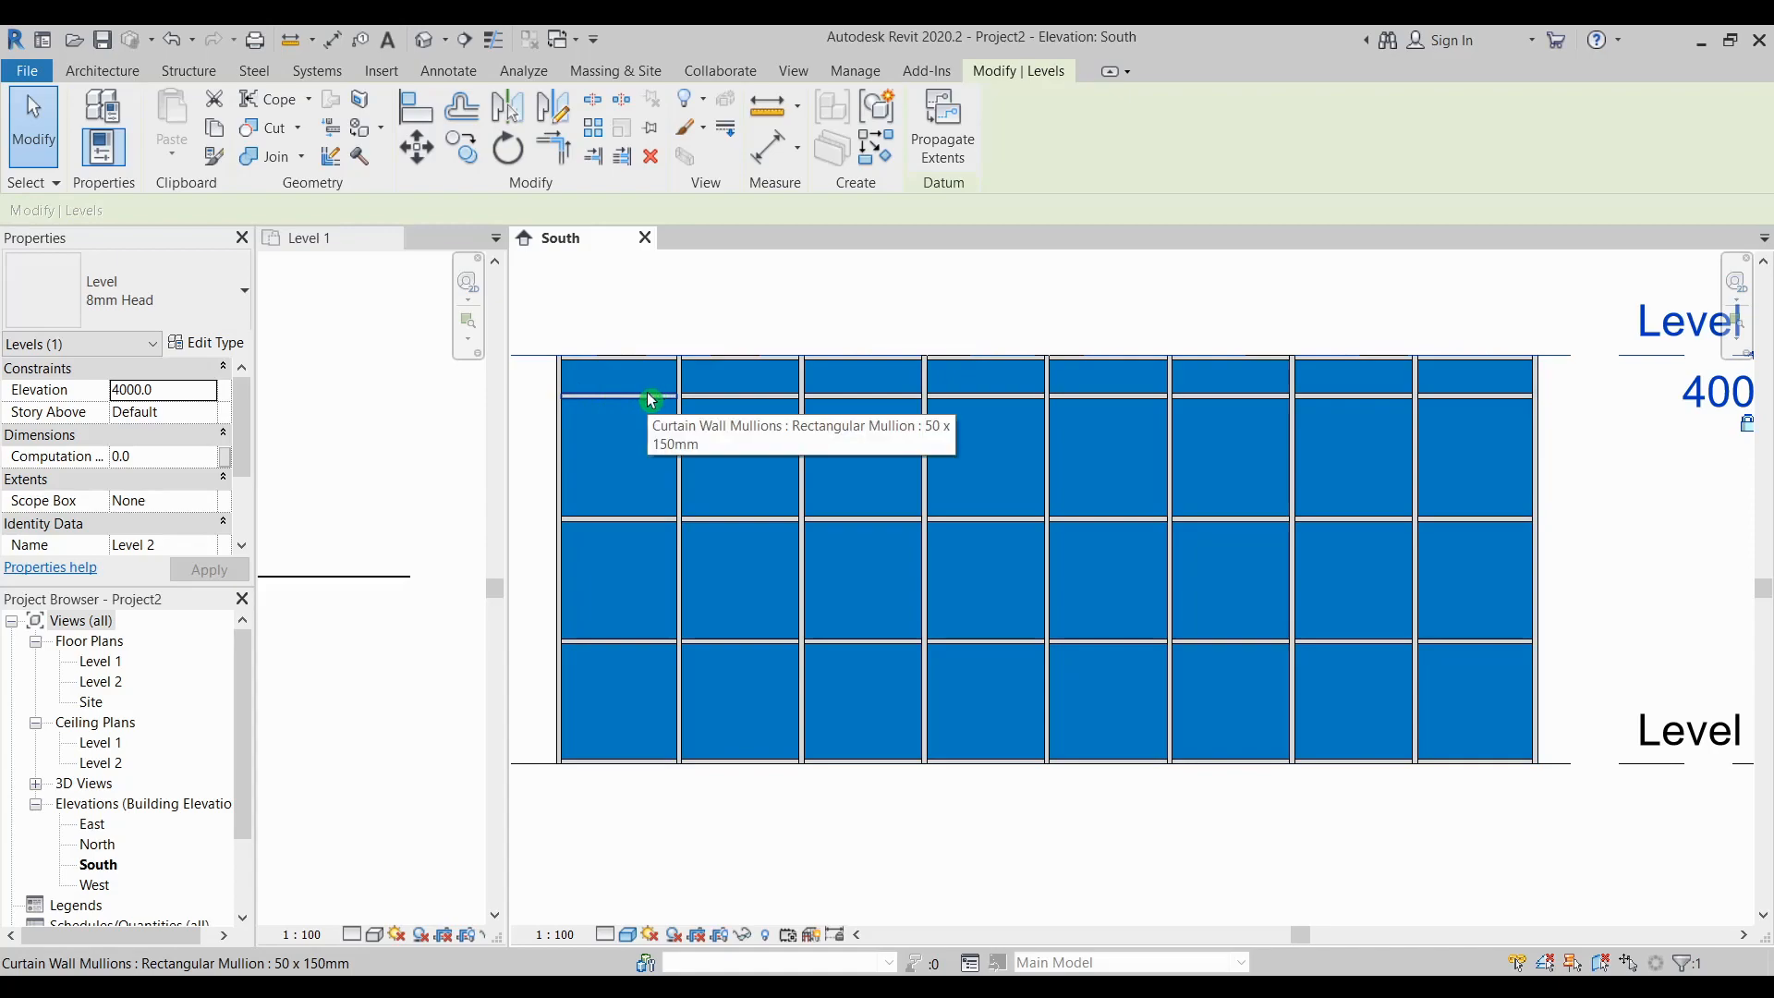
Select the upper-left interior horizontal mullion of the Storefront wall and examine its type and join control
click(579, 397)
scroll(646, 406, up, 2)
middle_drag(670, 420, 665, 419)
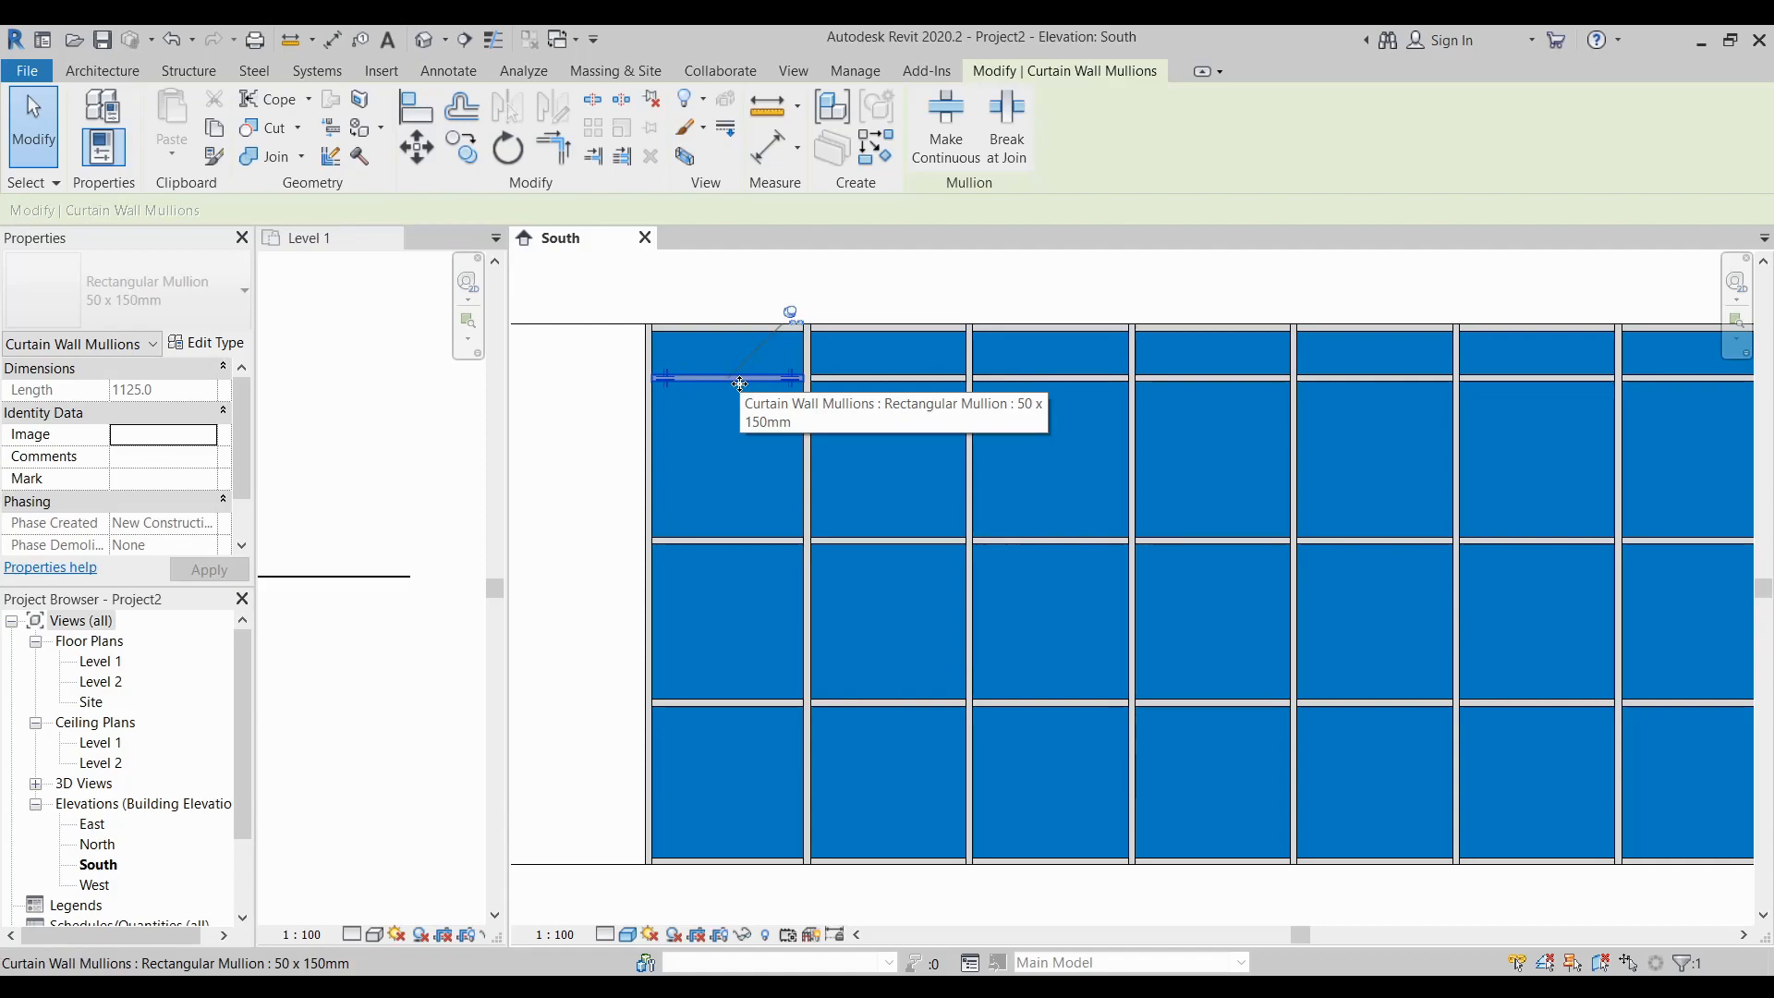
click(777, 387)
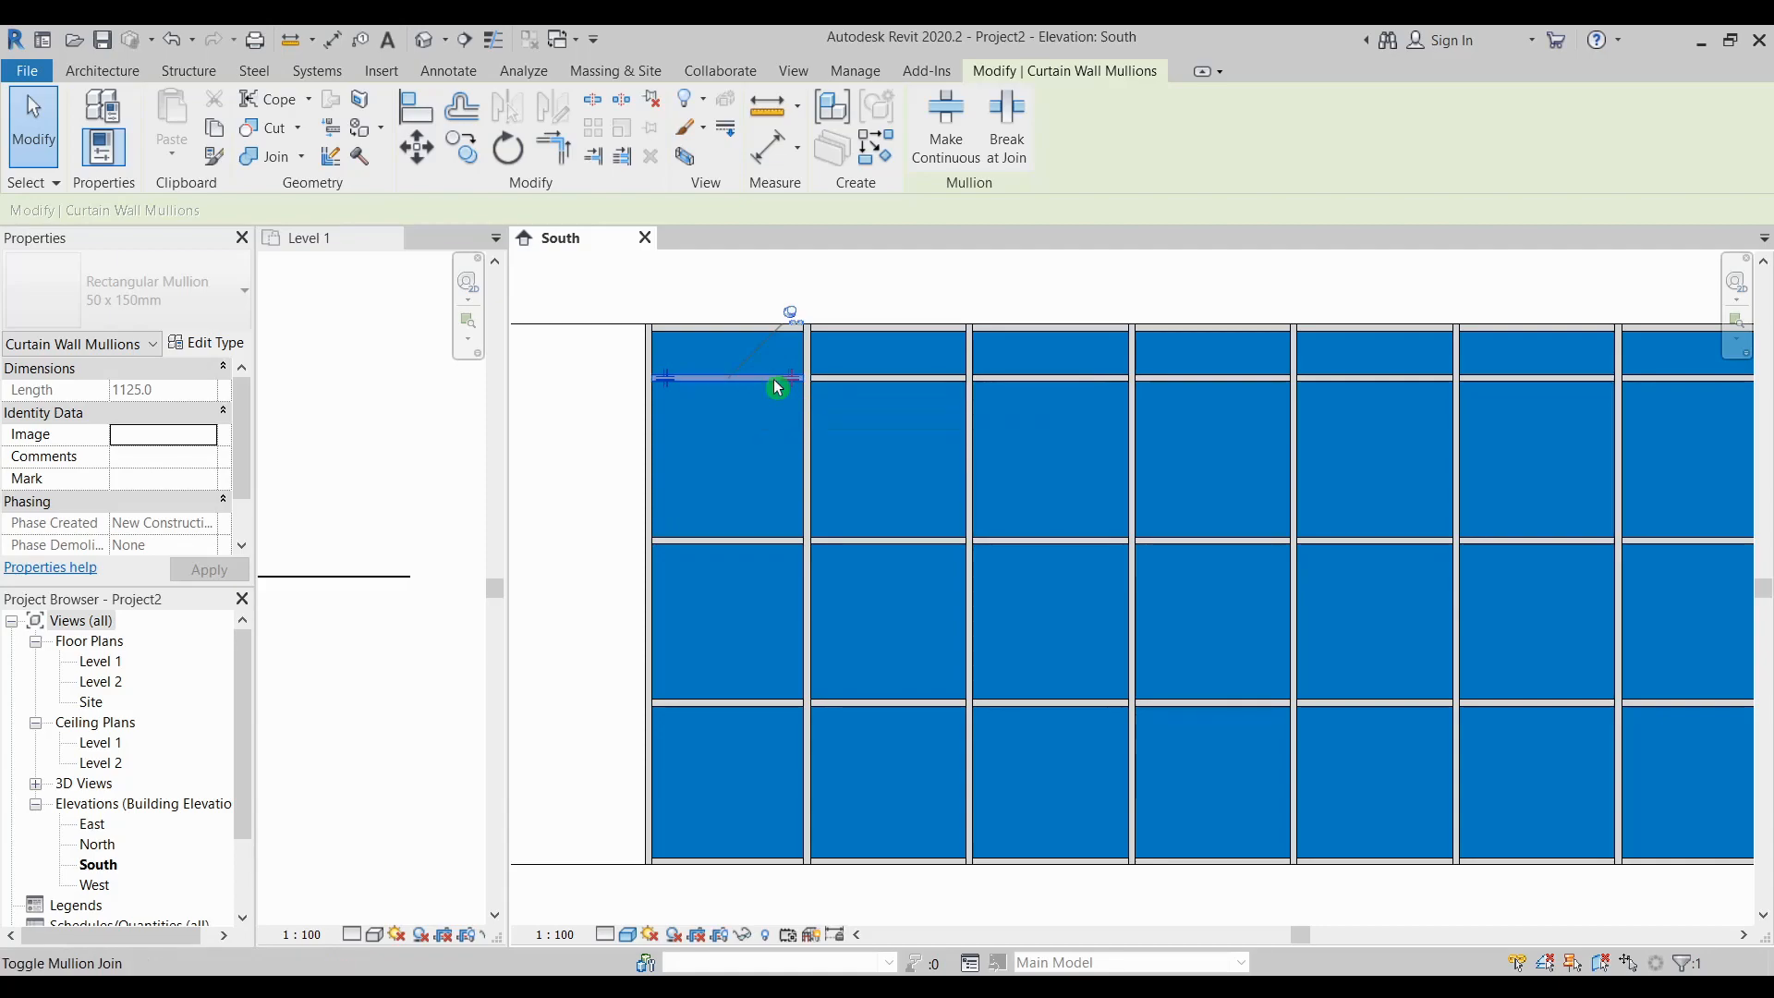
click(730, 360)
Open the type properties of the Storefront wall and review its vertical and horizontal grid and mullion settings
scroll(693, 361, down, 2)
click(652, 374)
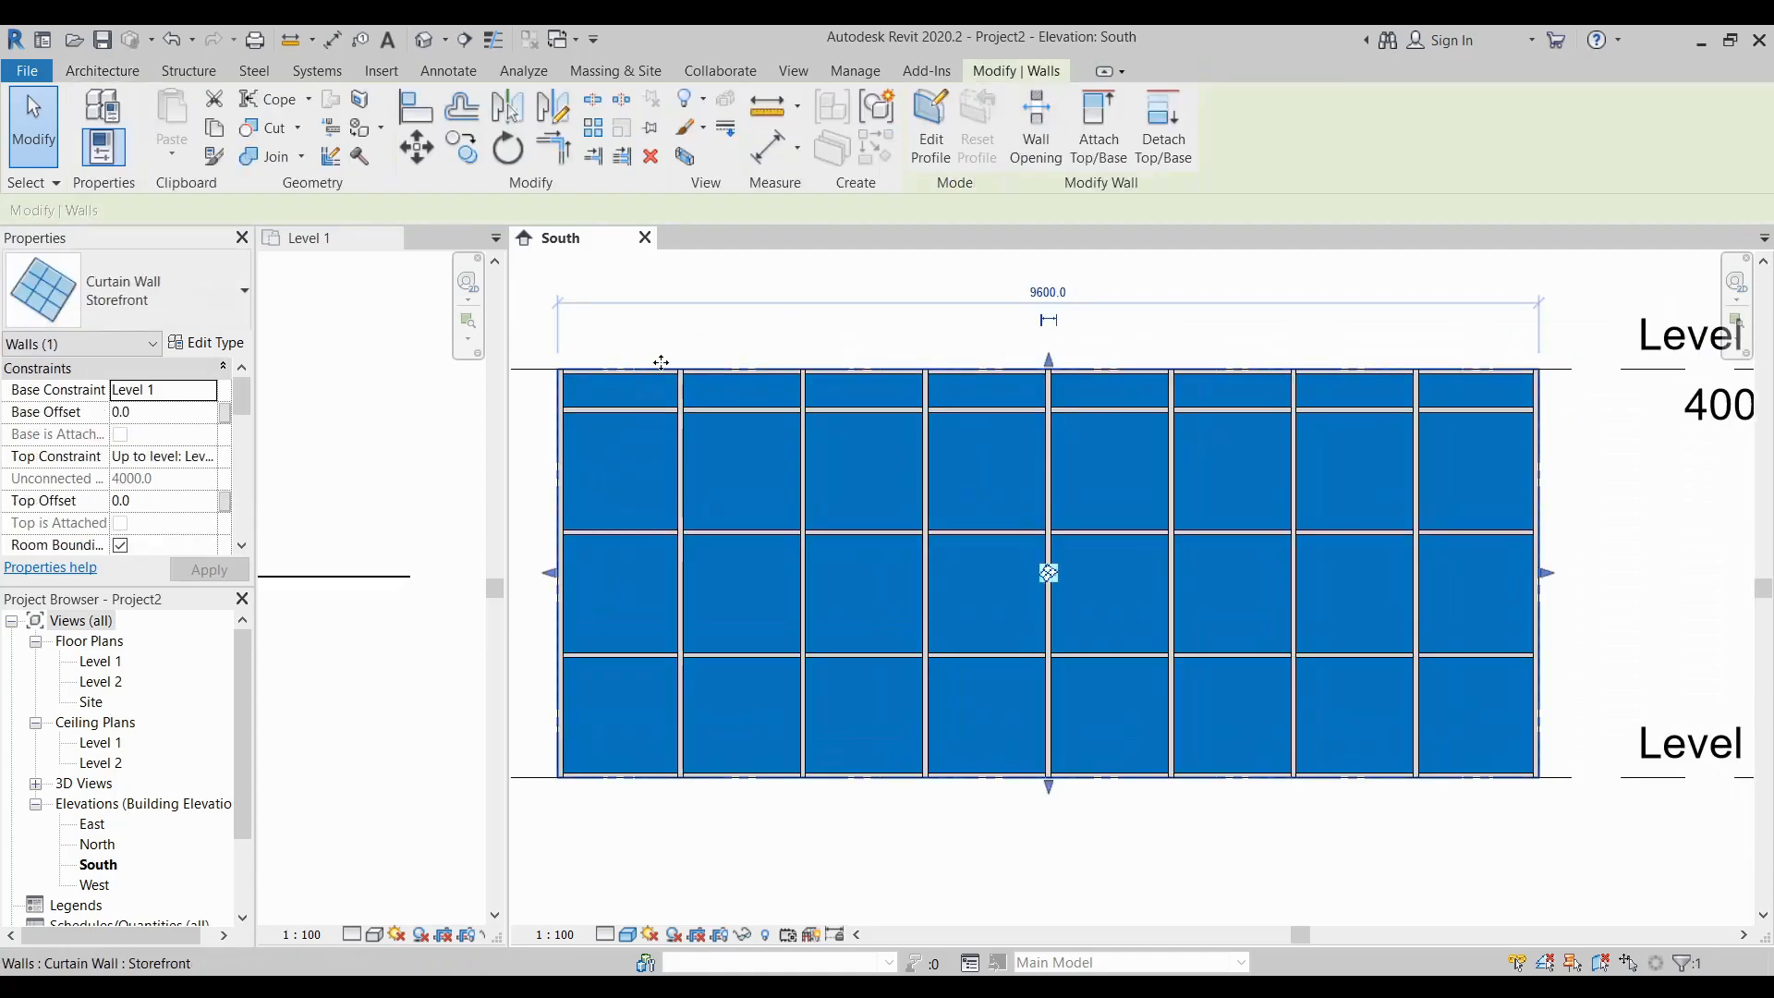
click(230, 347)
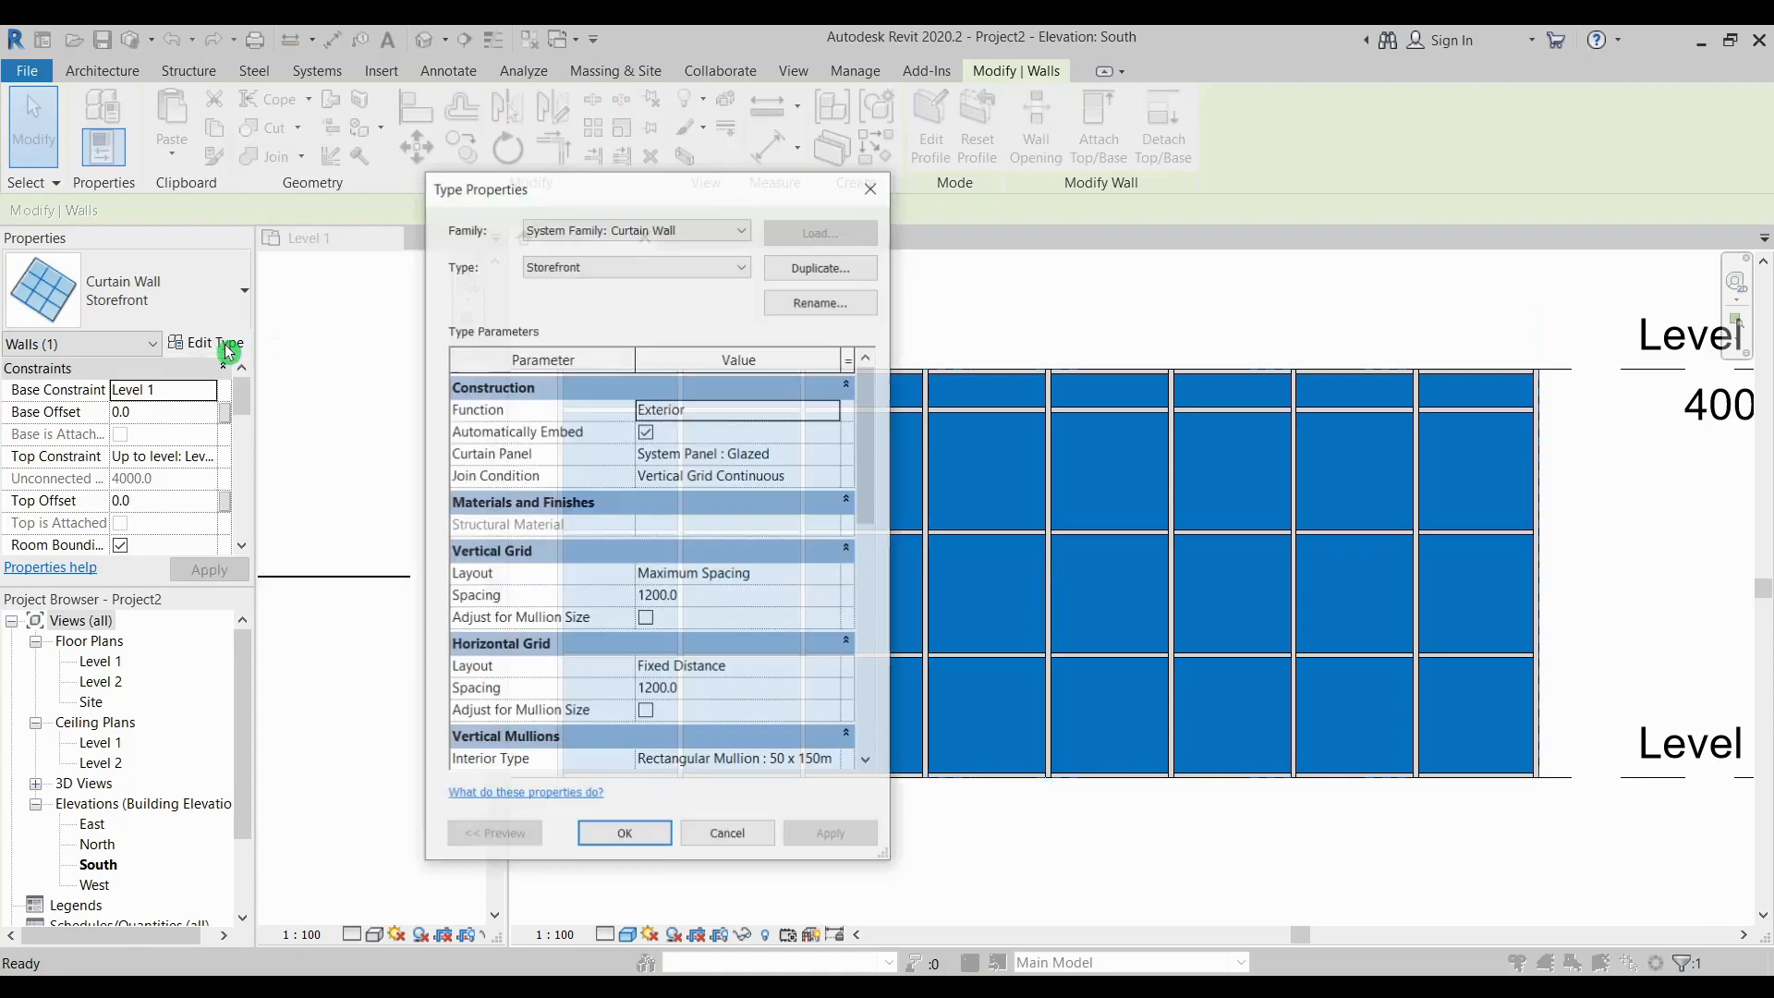
drag(795, 206, 429, 148)
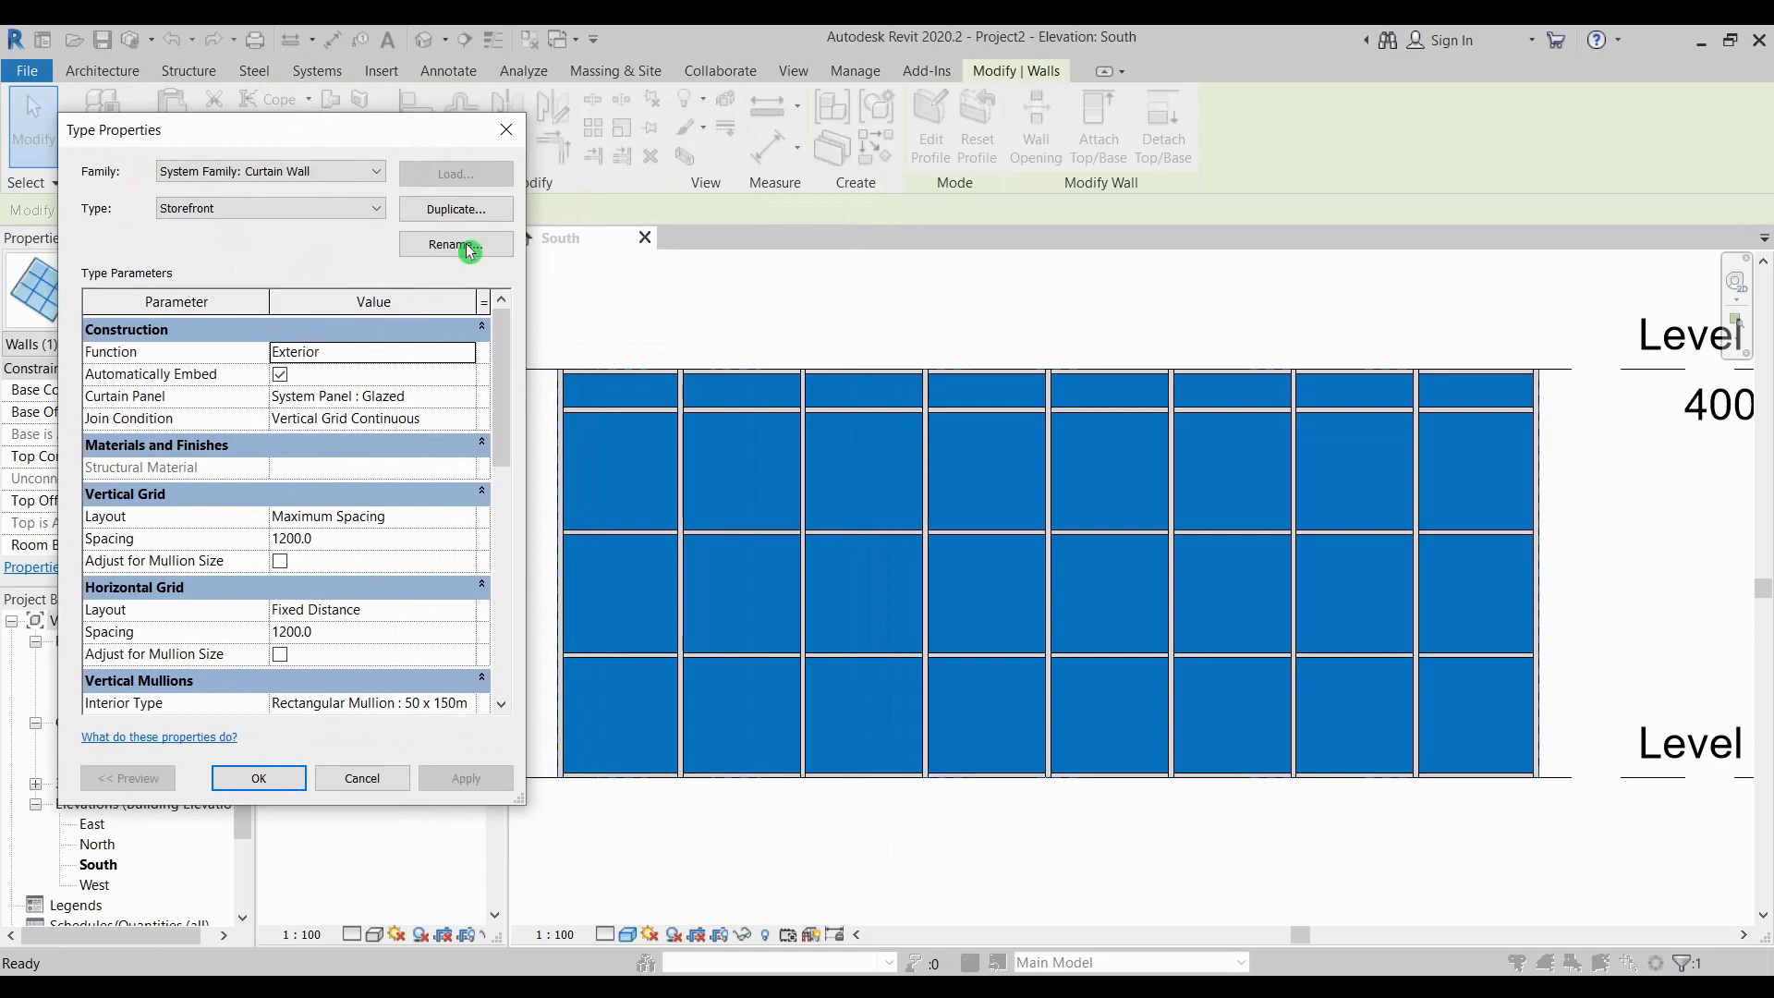
drag(507, 341, 502, 378)
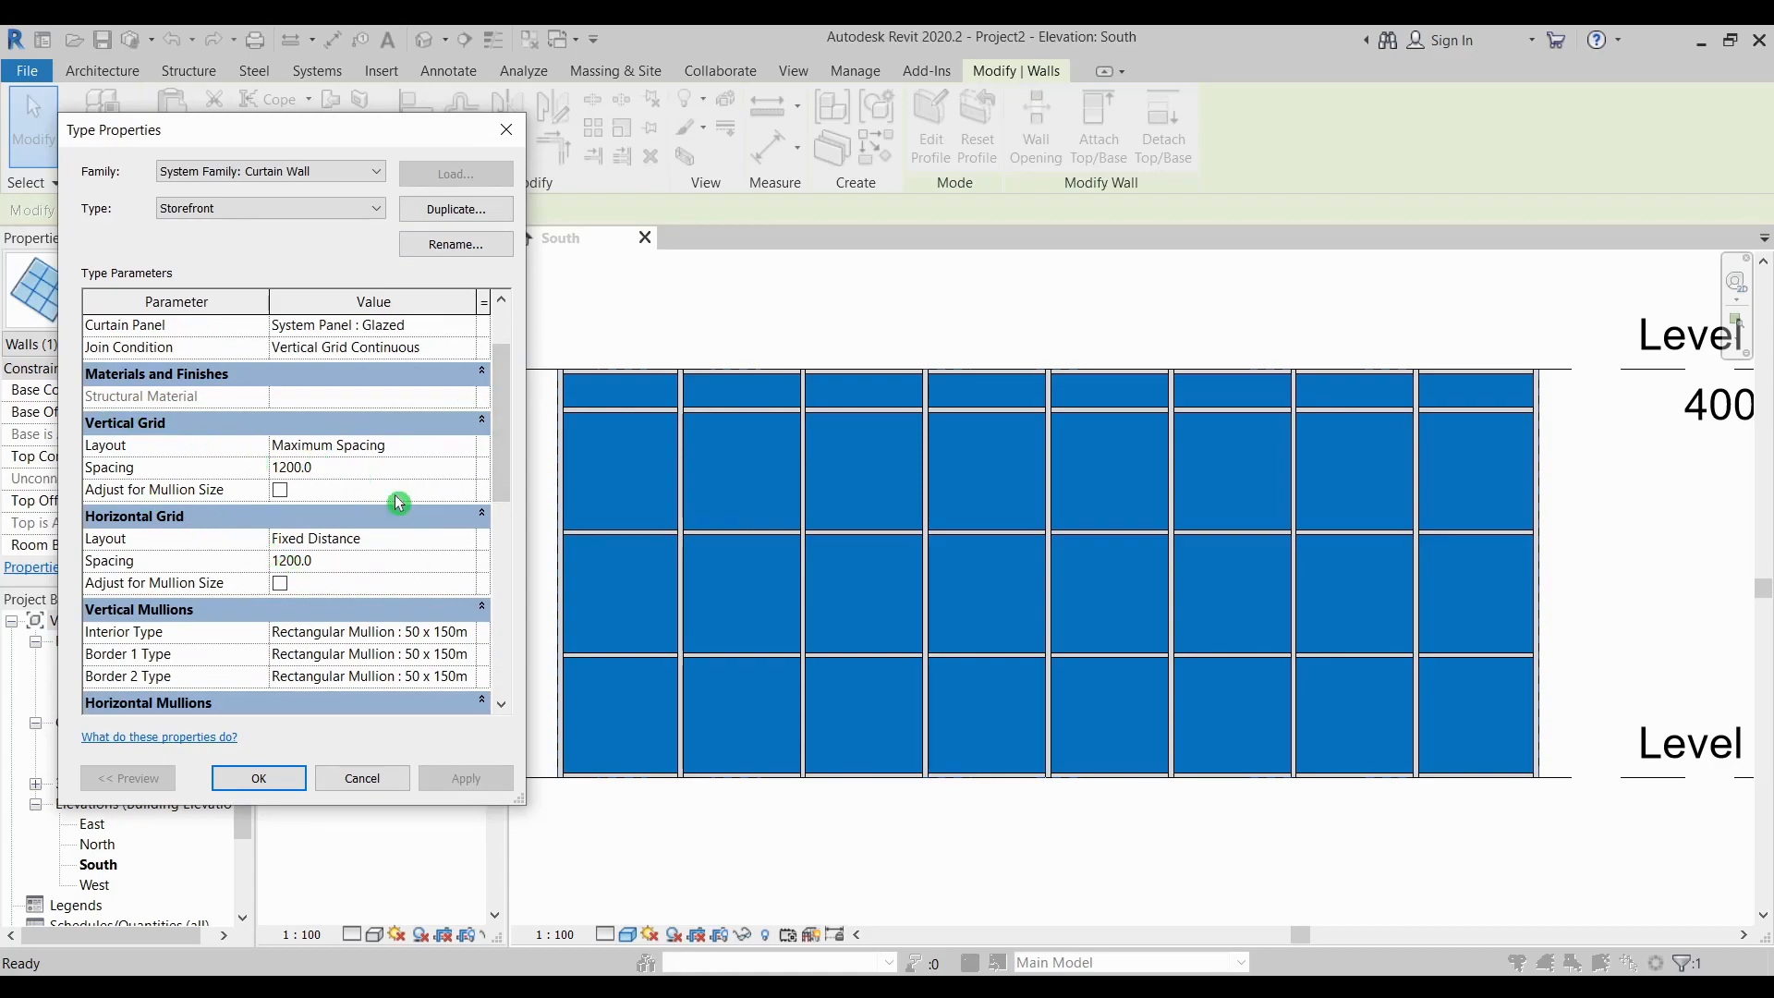
drag(506, 431, 495, 520)
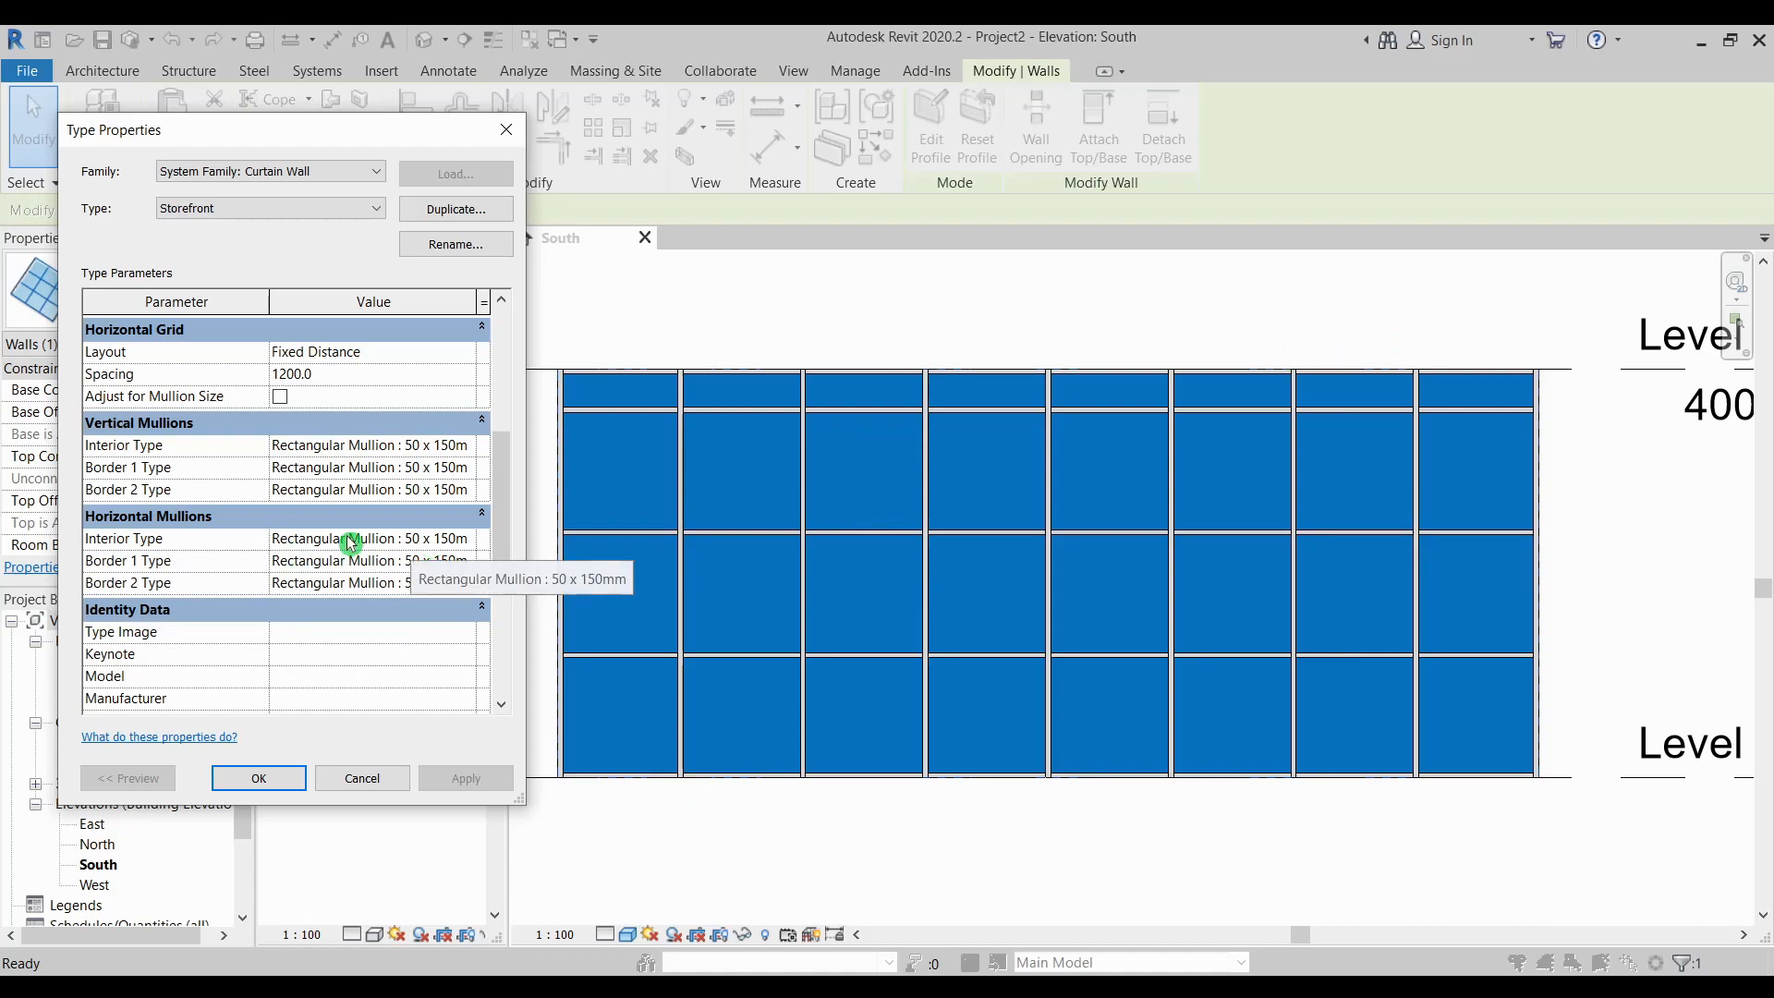
Set the interior type of the Storefront's vertical and horizontal mullions to Circular Mullion : 25mm Radius and apply it
click(467, 447)
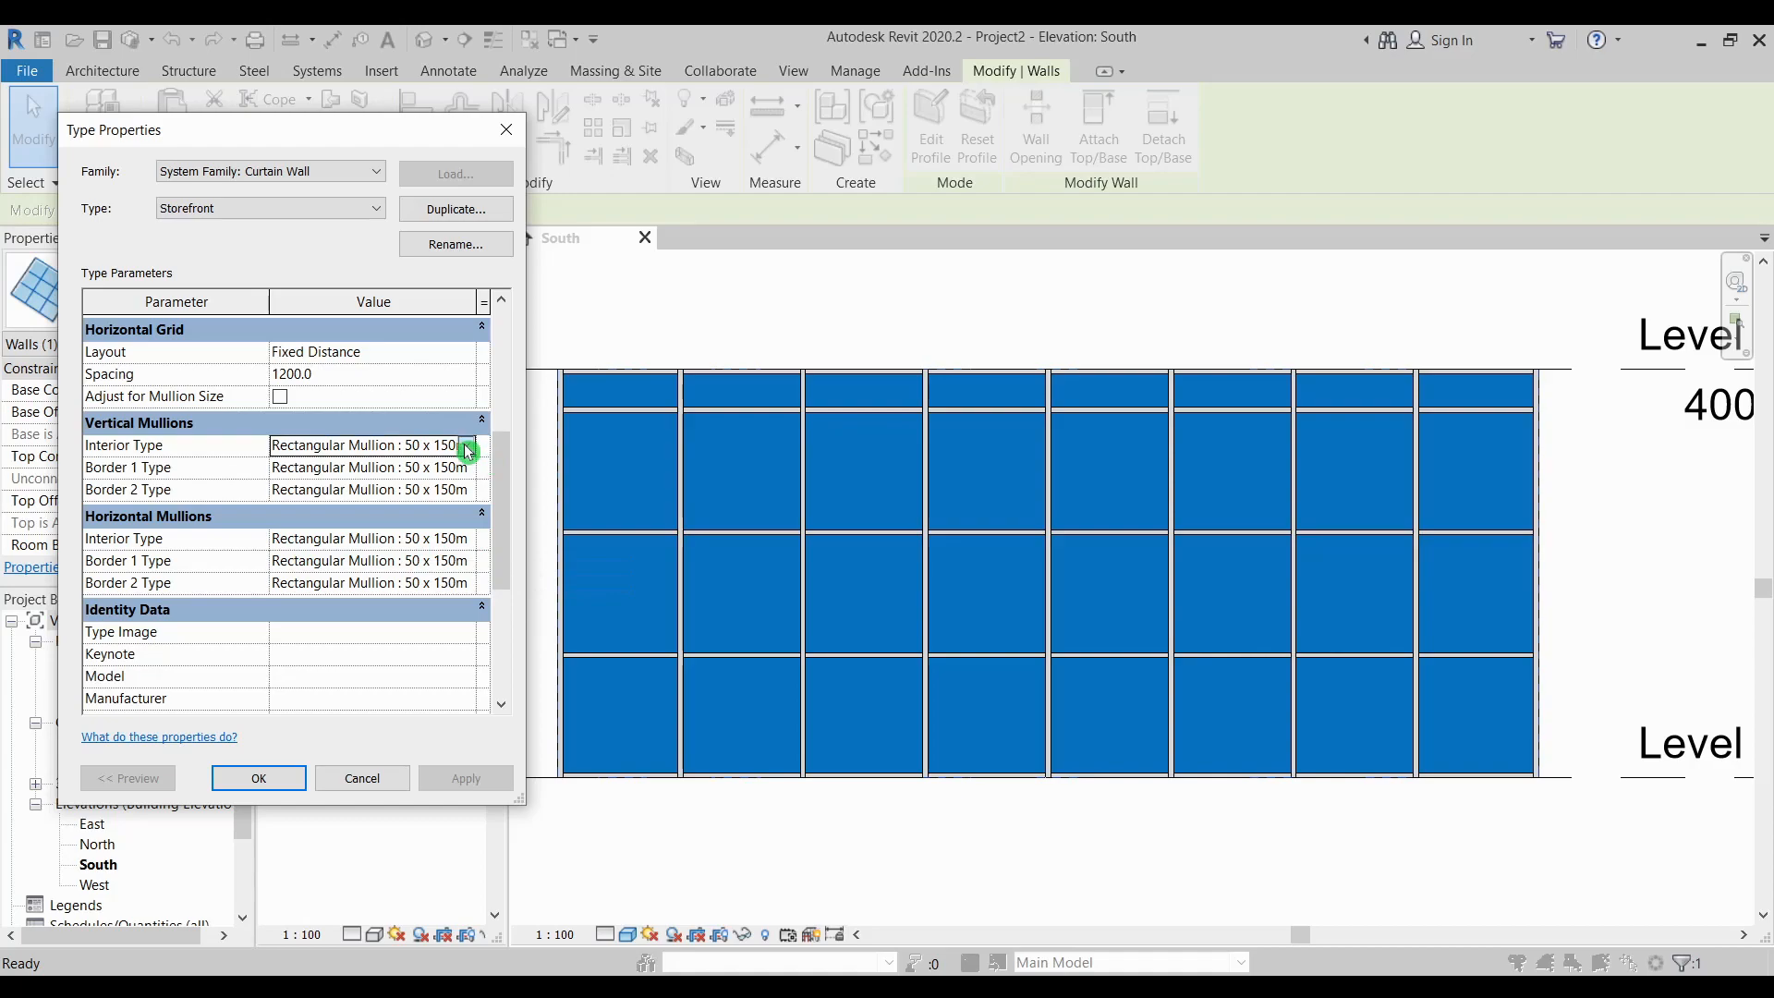
click(467, 447)
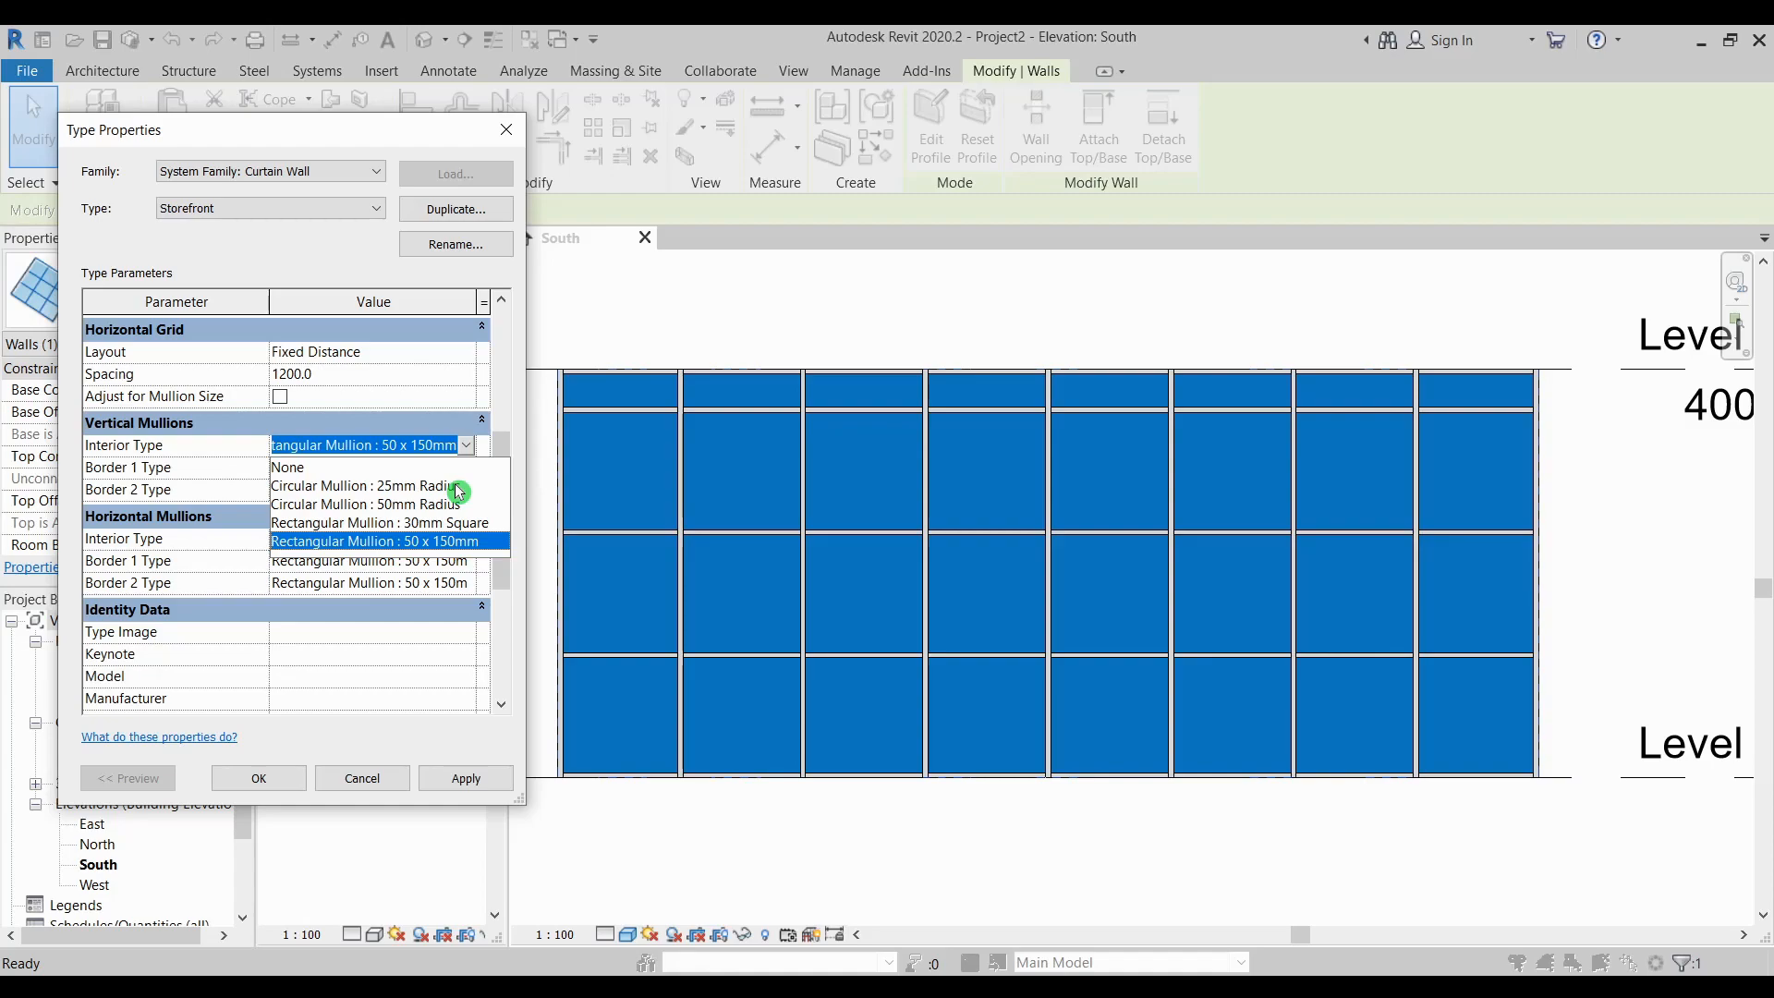
click(453, 487)
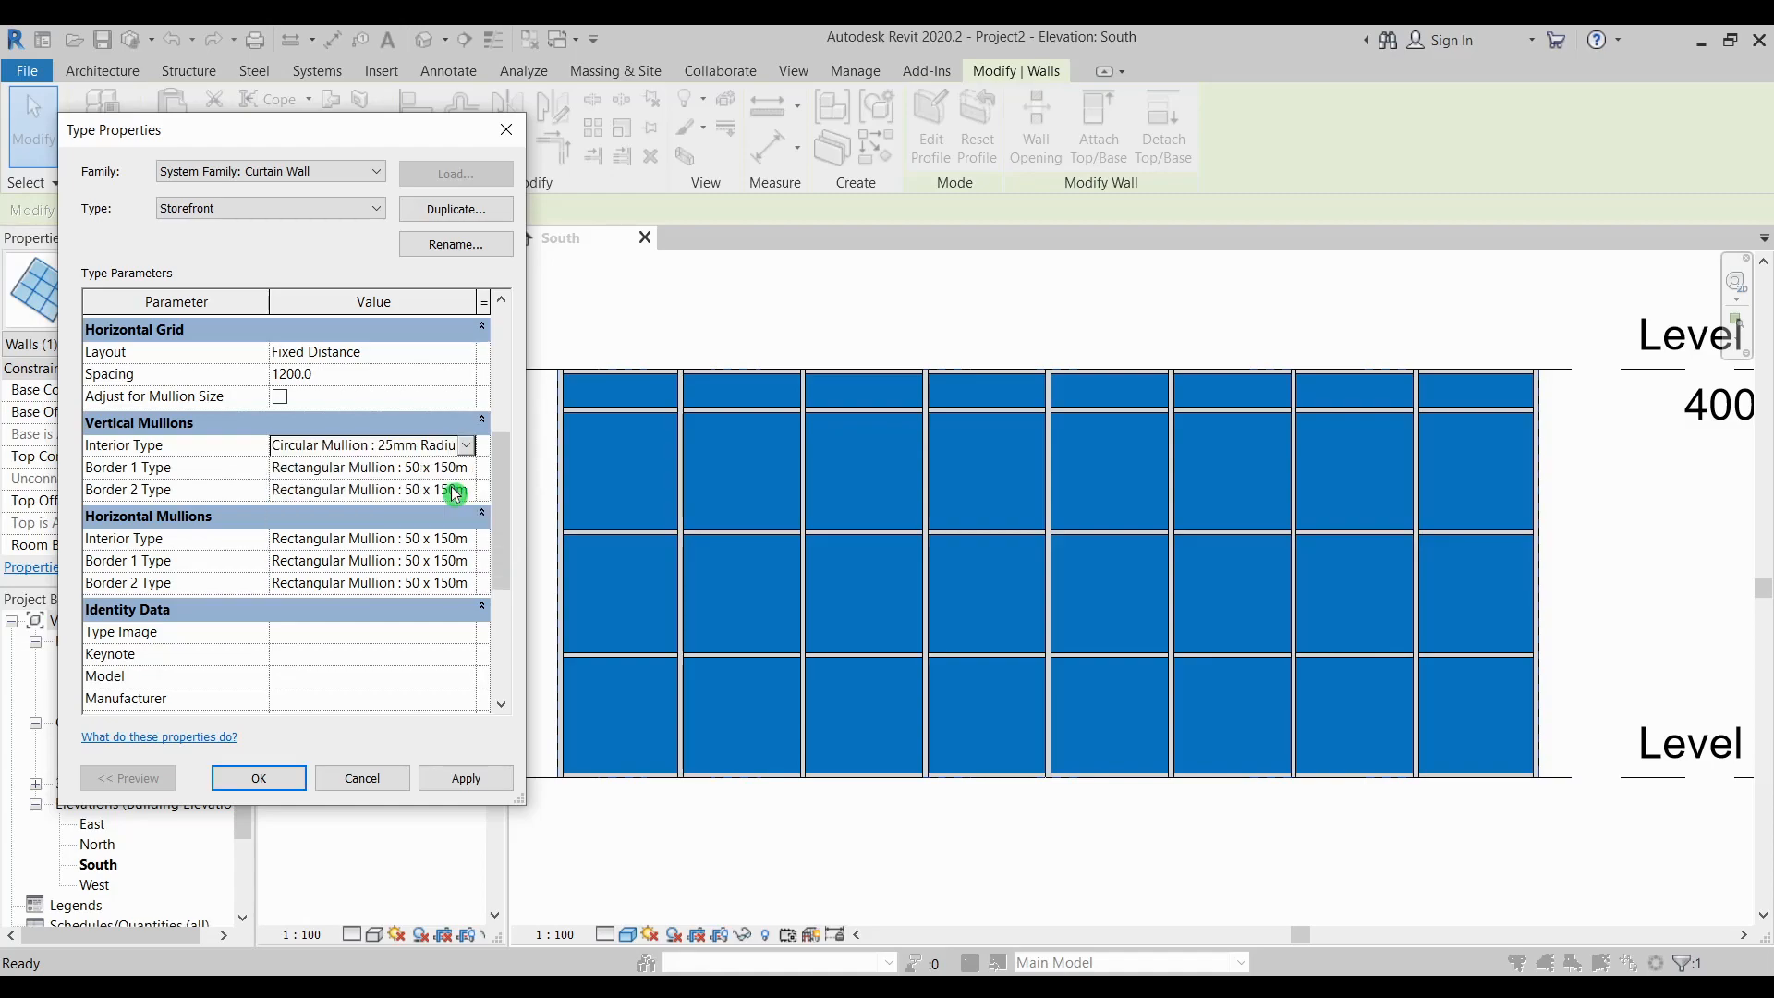
click(468, 540)
click(499, 579)
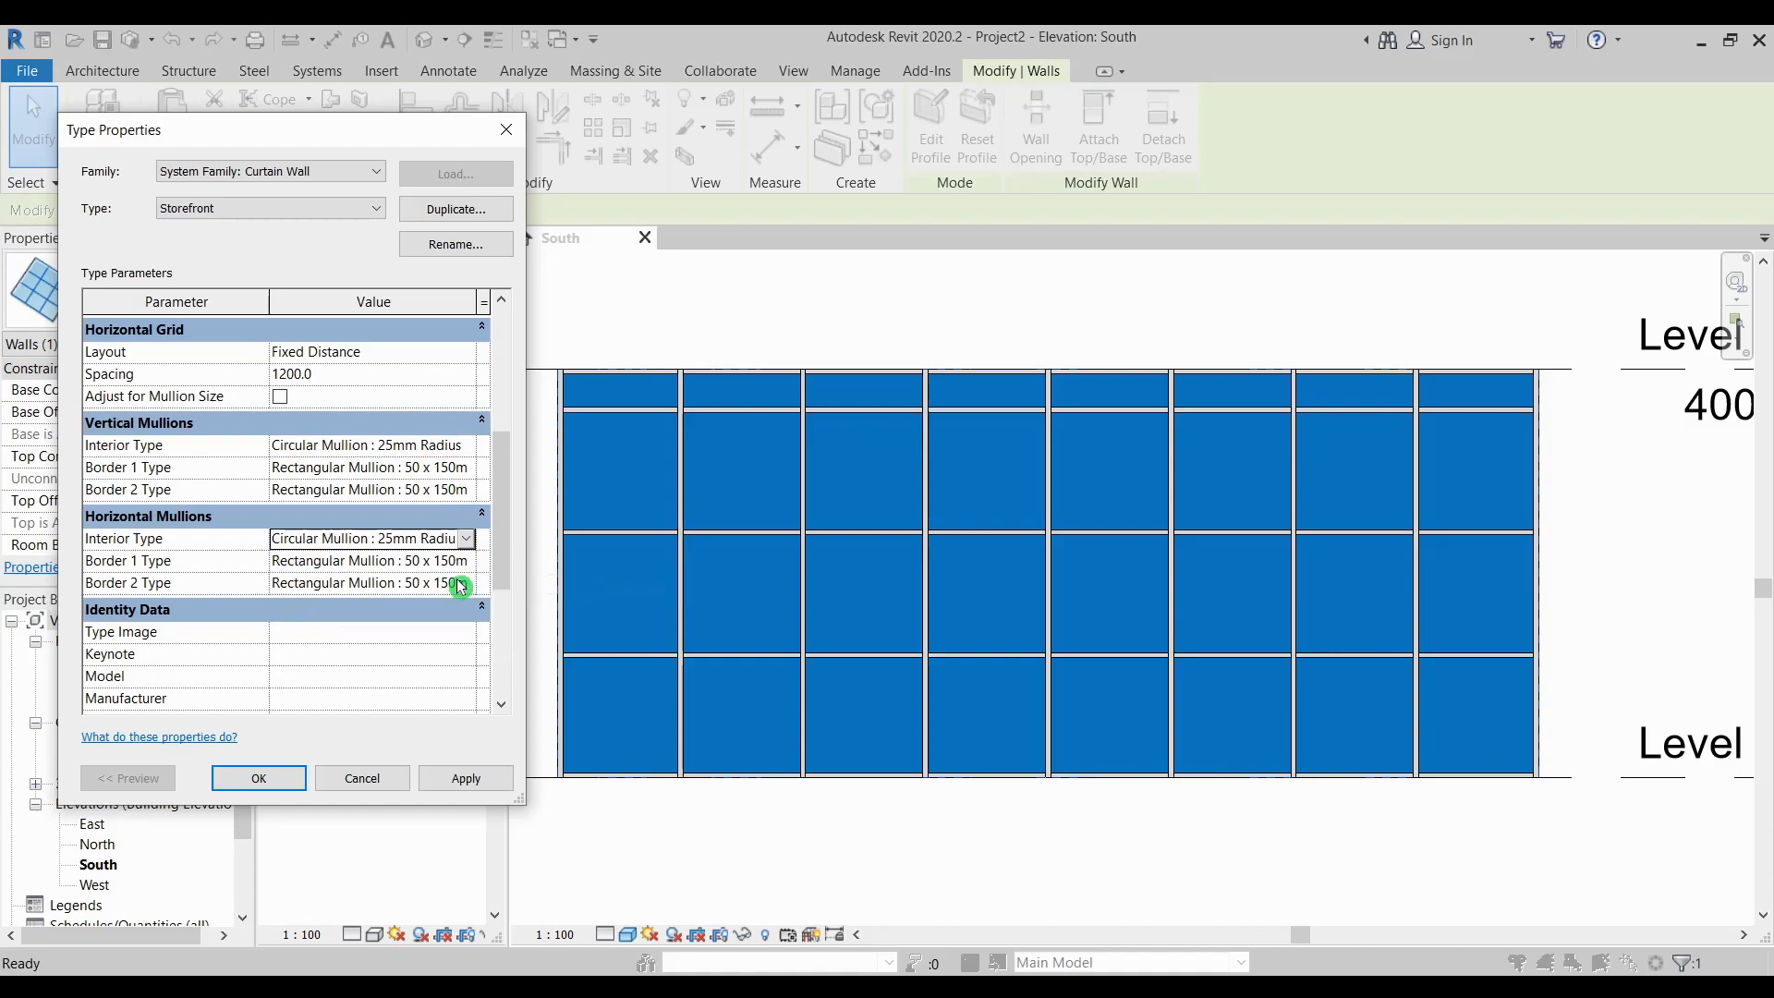
click(482, 781)
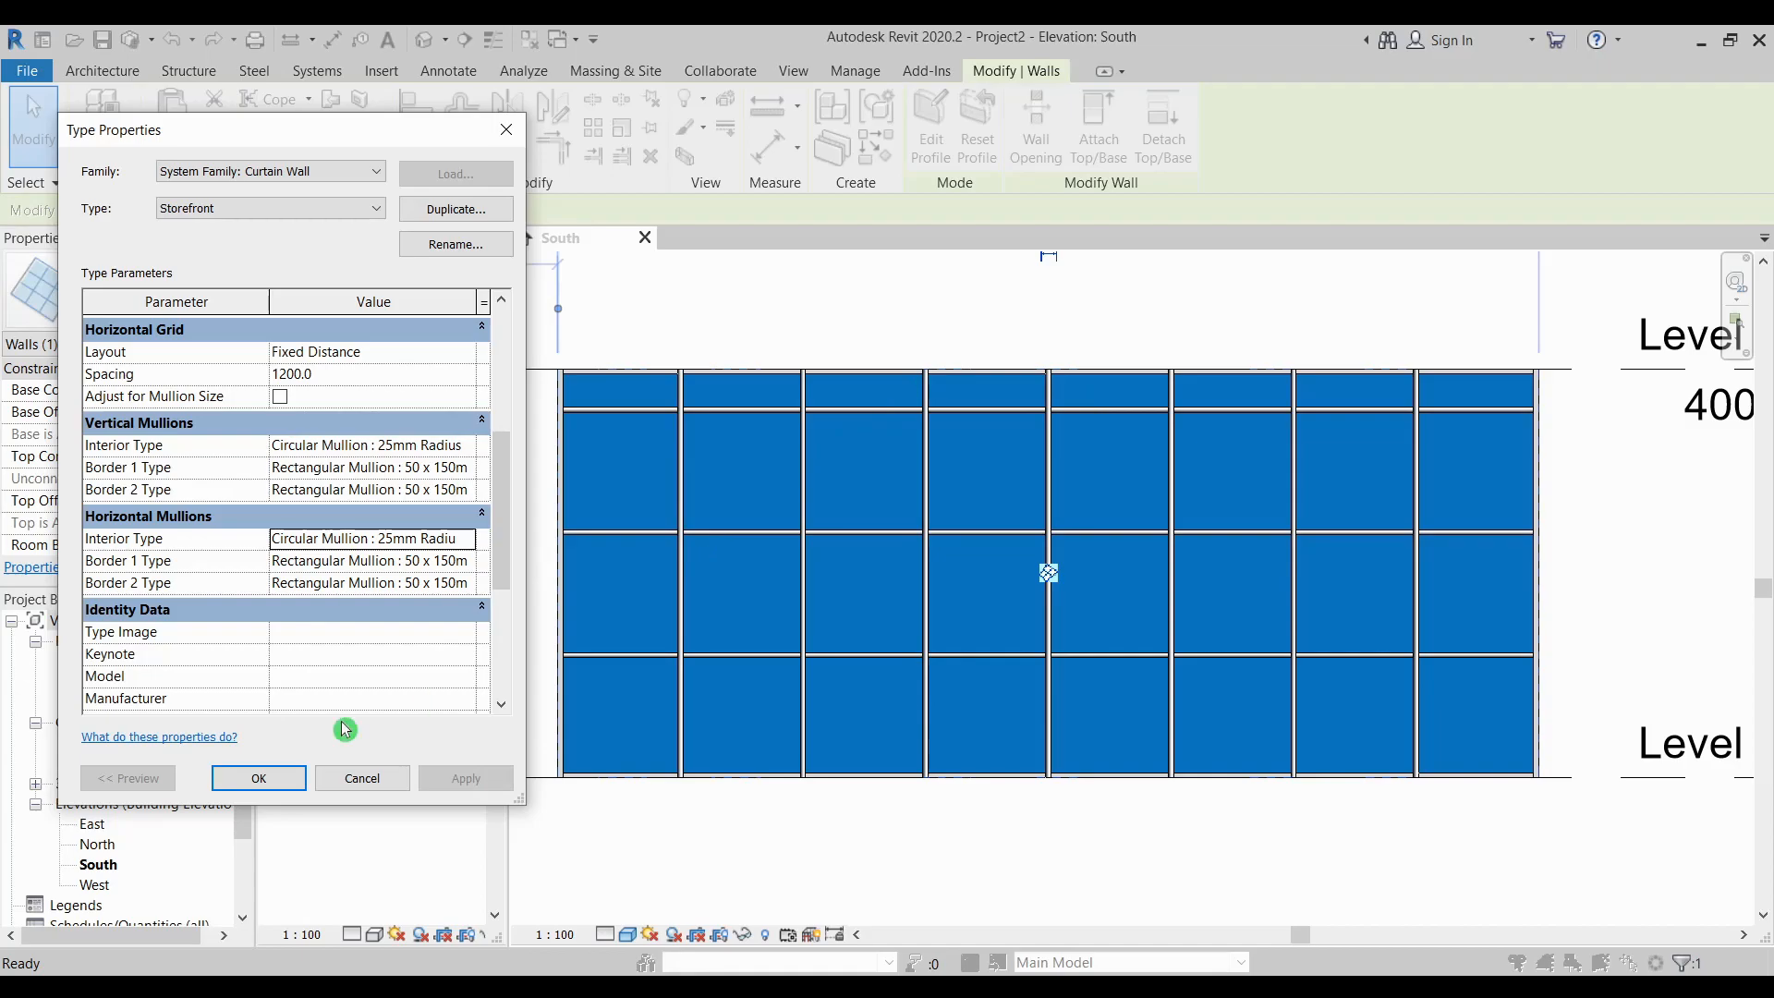
click(257, 776)
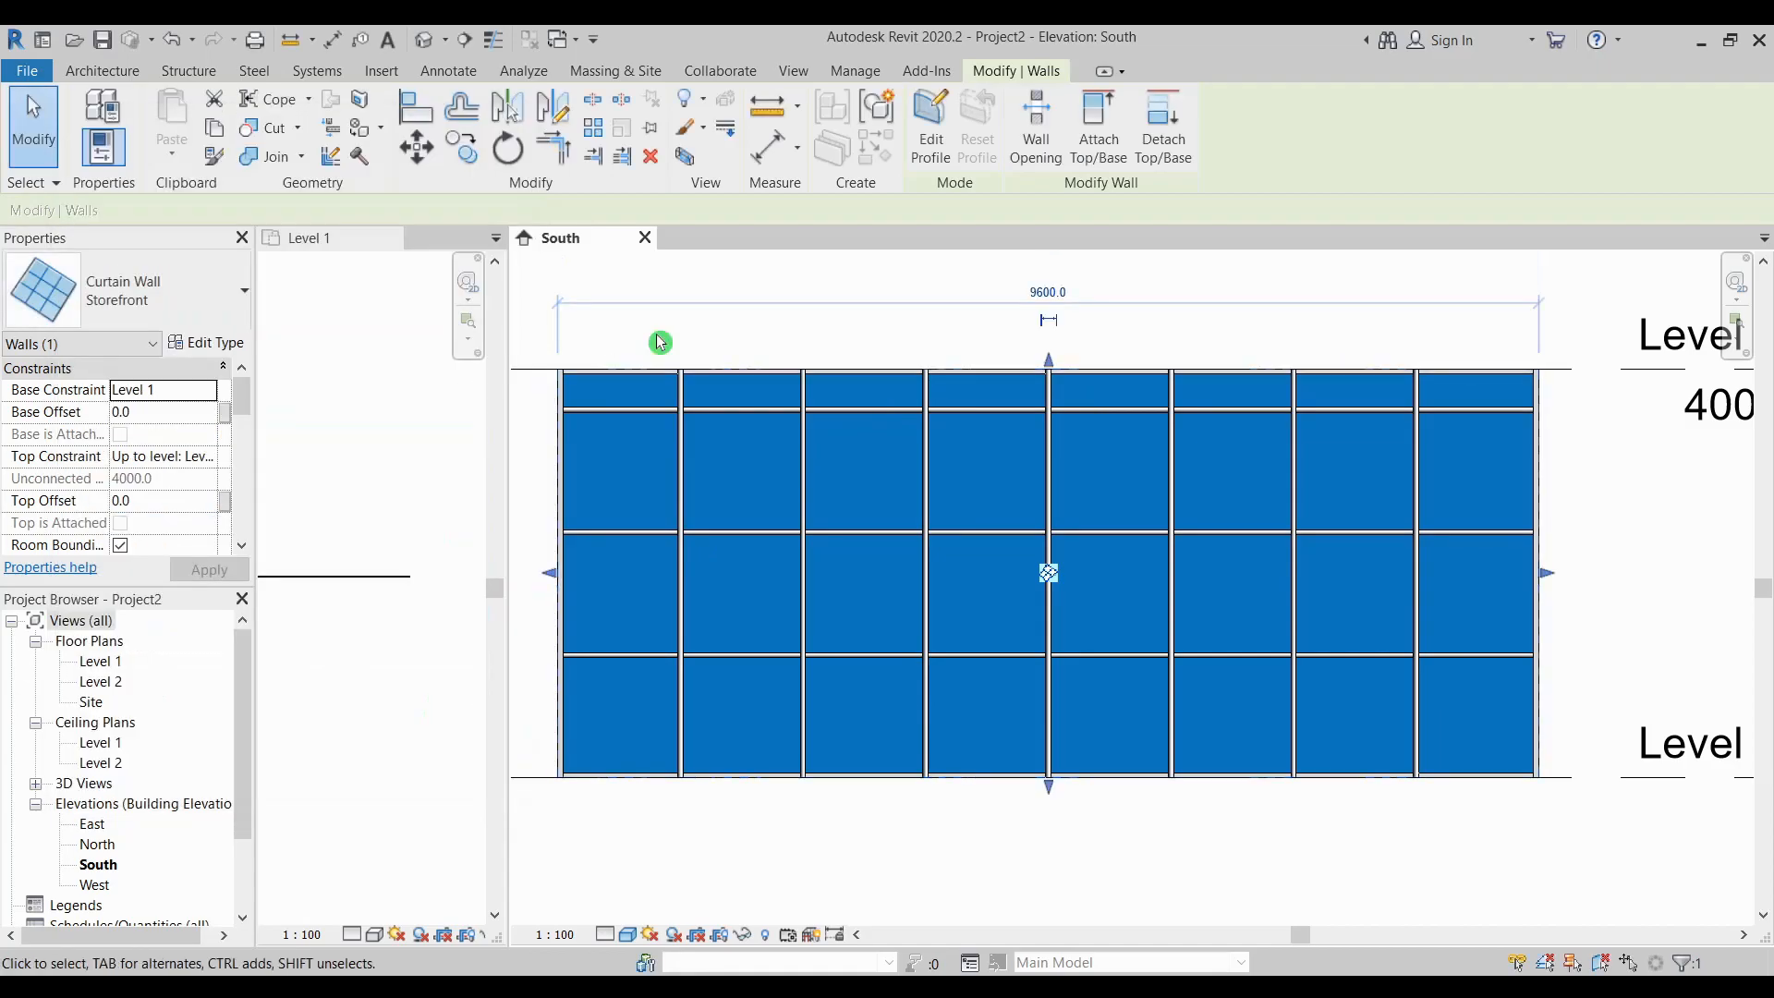
Open the default 3D view and examine the Storefront wall's mullions and the three curtain walls together
click(425, 40)
scroll(1239, 573, up, 3)
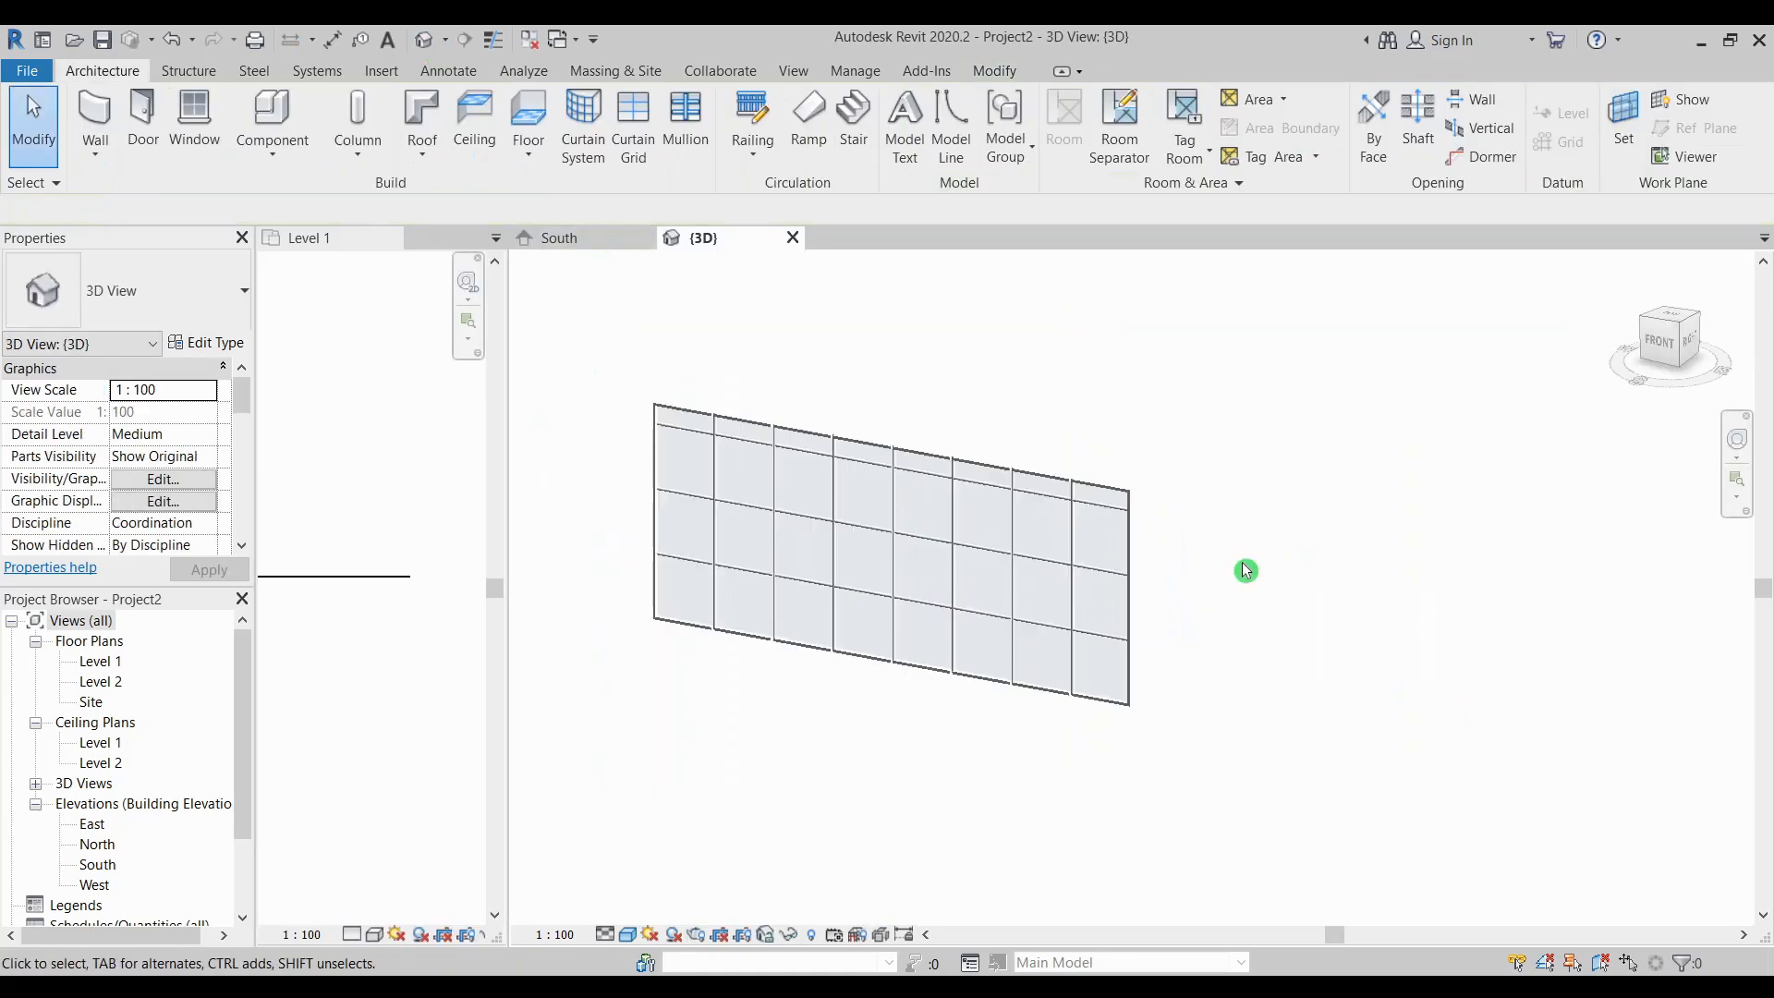
shift+middle_drag(1049, 552, 1014, 585)
middle_drag(1014, 585, 1211, 521)
scroll(1162, 591, up, 4)
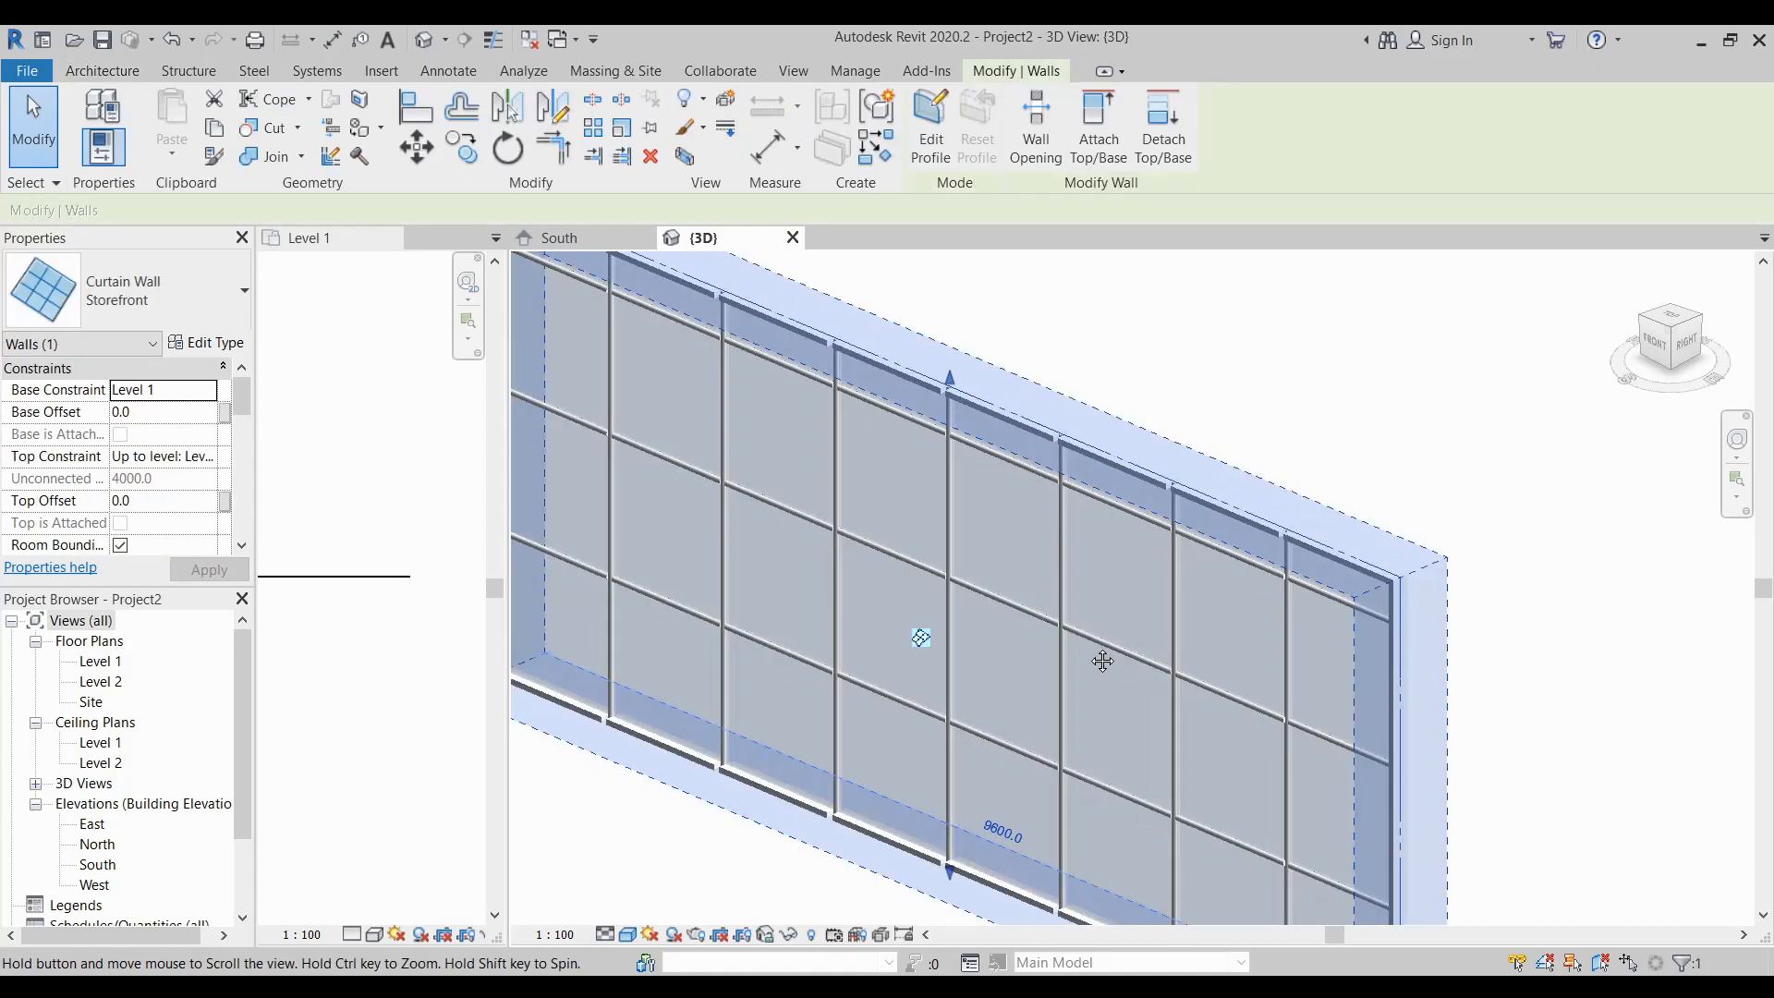
scroll(1102, 660, down, 3)
shift+middle_drag(1103, 661, 1147, 675)
scroll(1147, 675, down, 2)
middle_drag(1004, 703, 1324, 699)
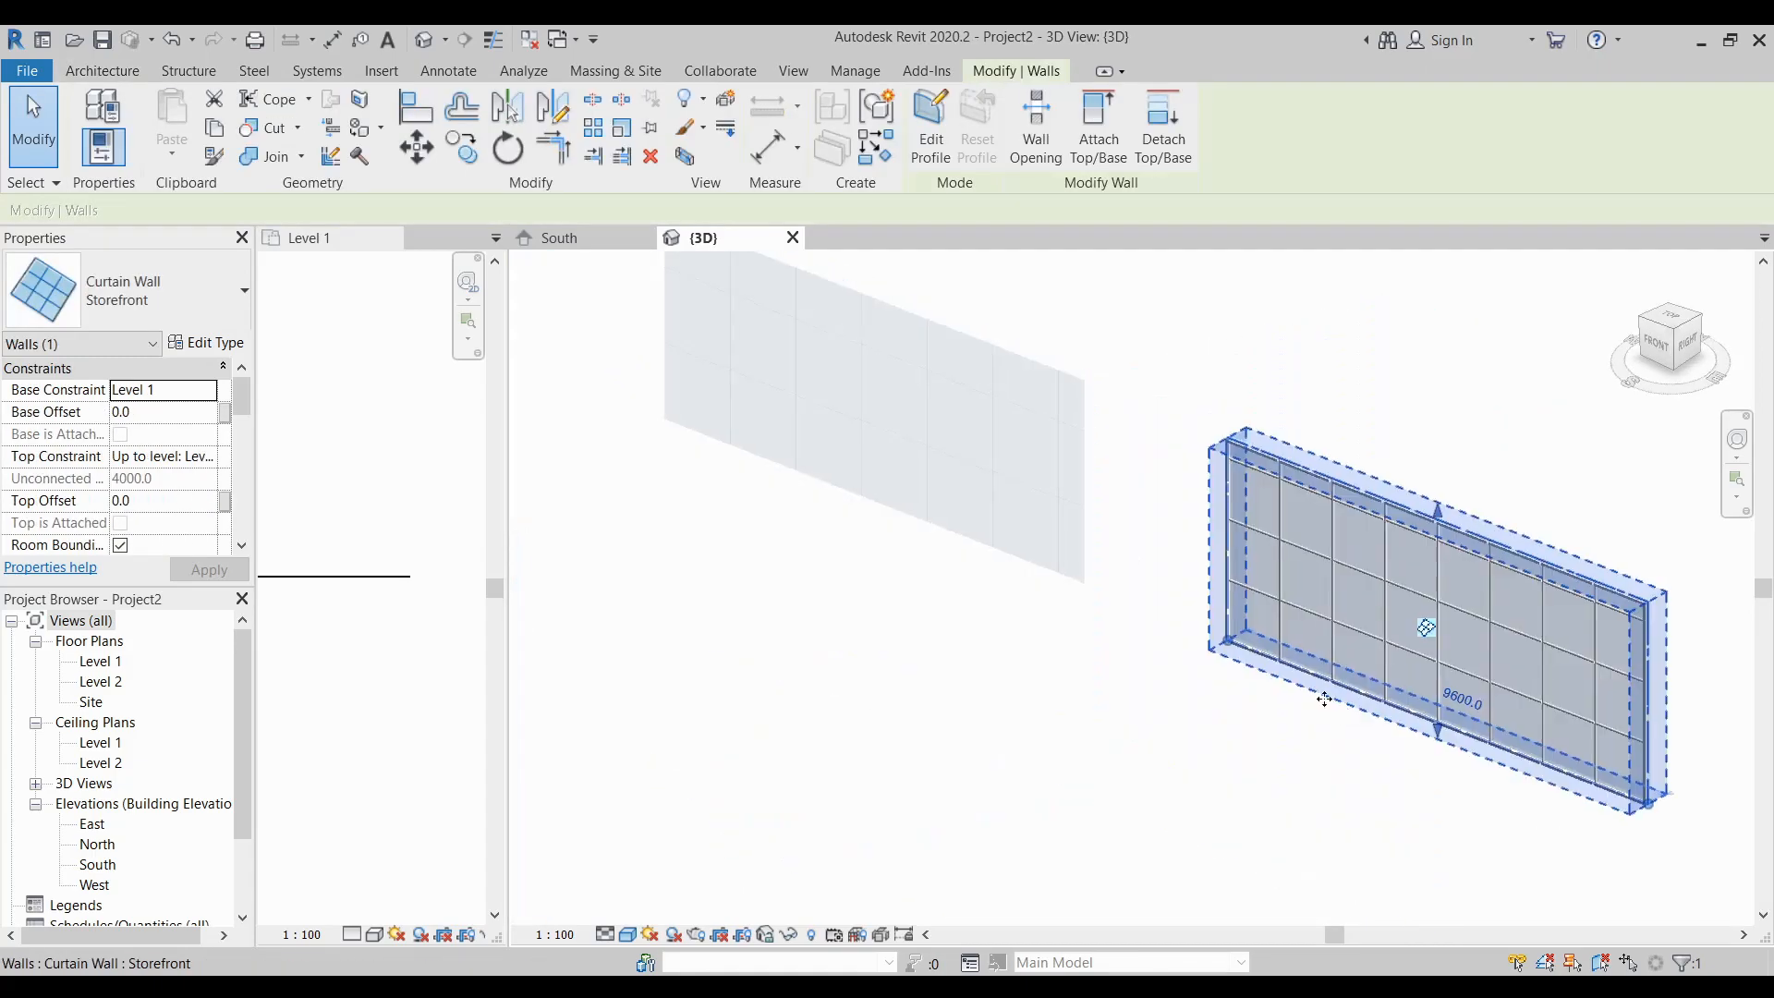
scroll(1232, 736, down, 1)
click(1164, 728)
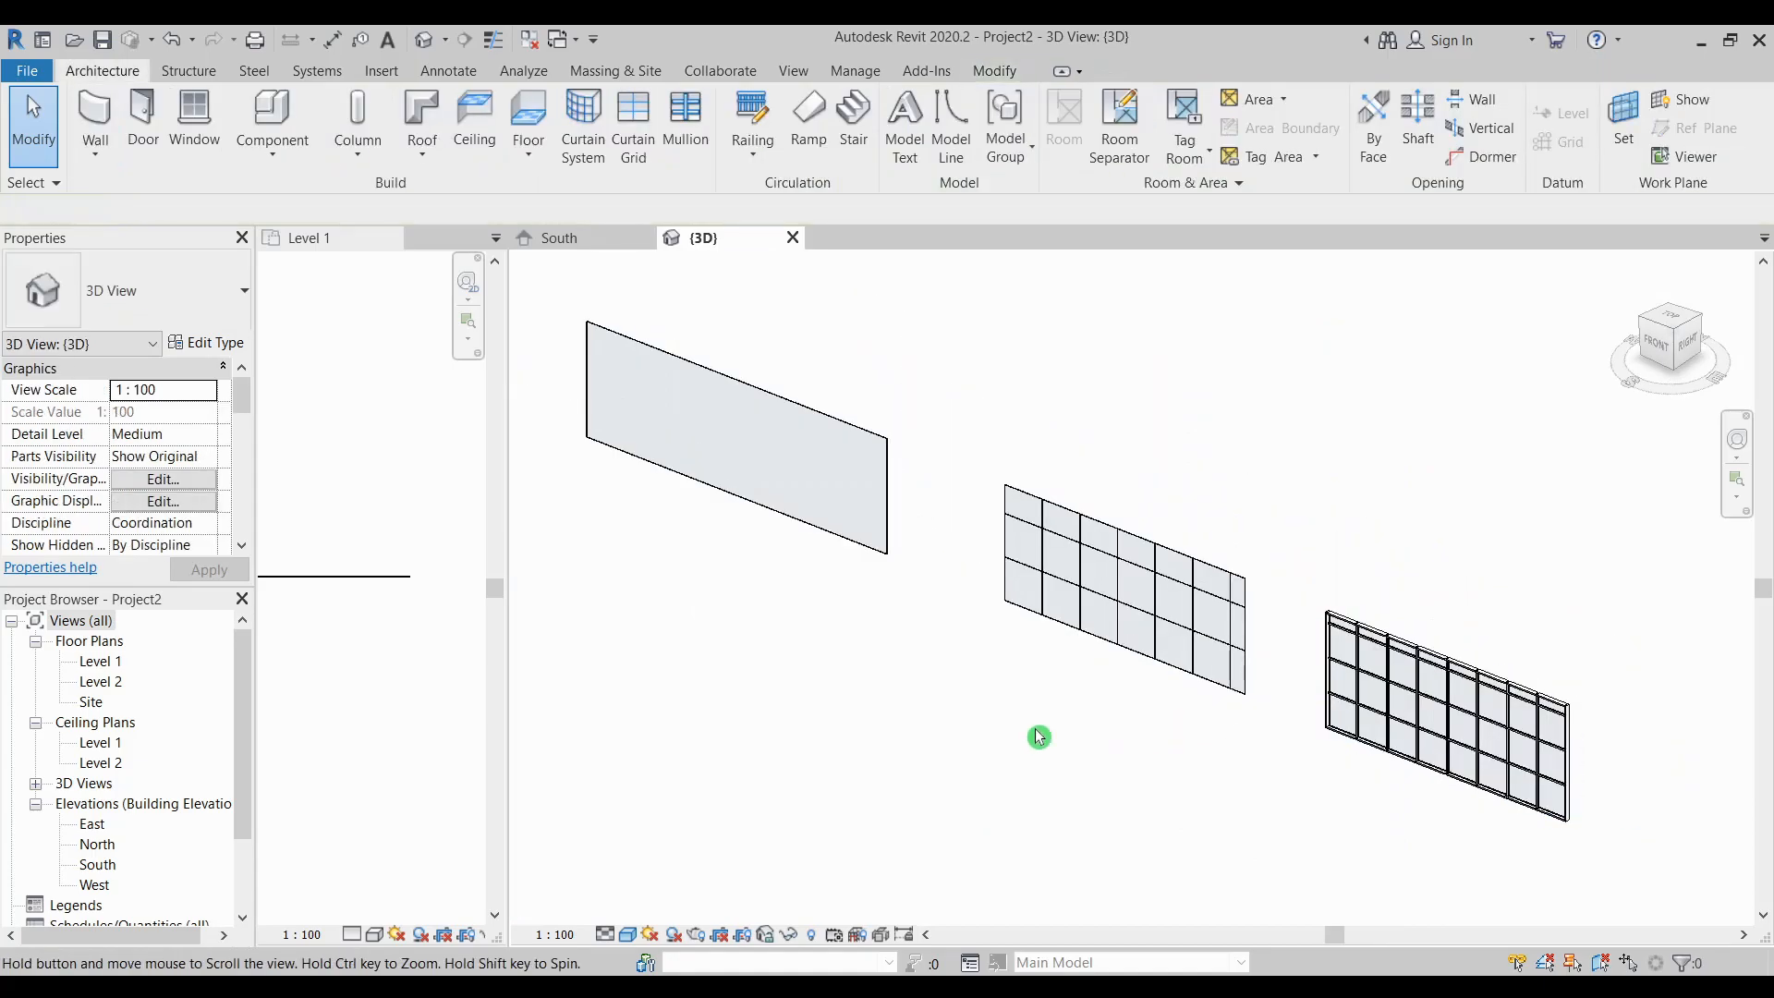
Select the plain Curtain Wall and examine its available wall types and type properties, closing them without changes
click(882, 448)
click(102, 314)
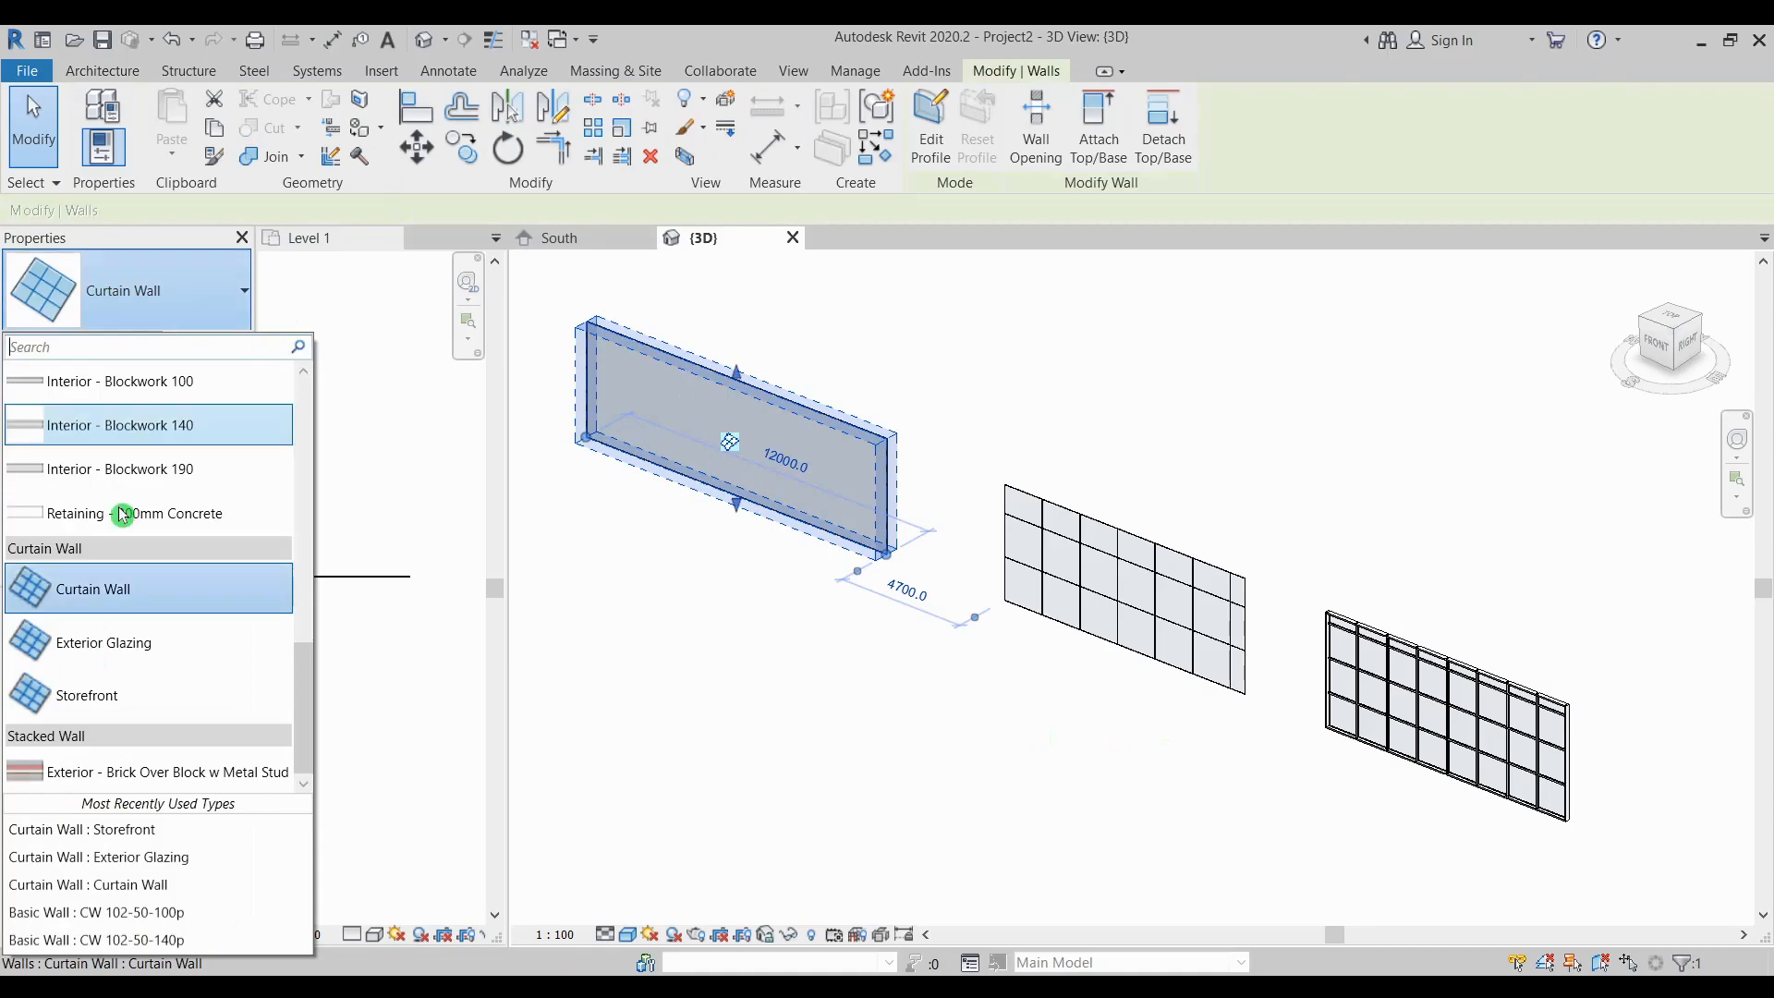
click(180, 319)
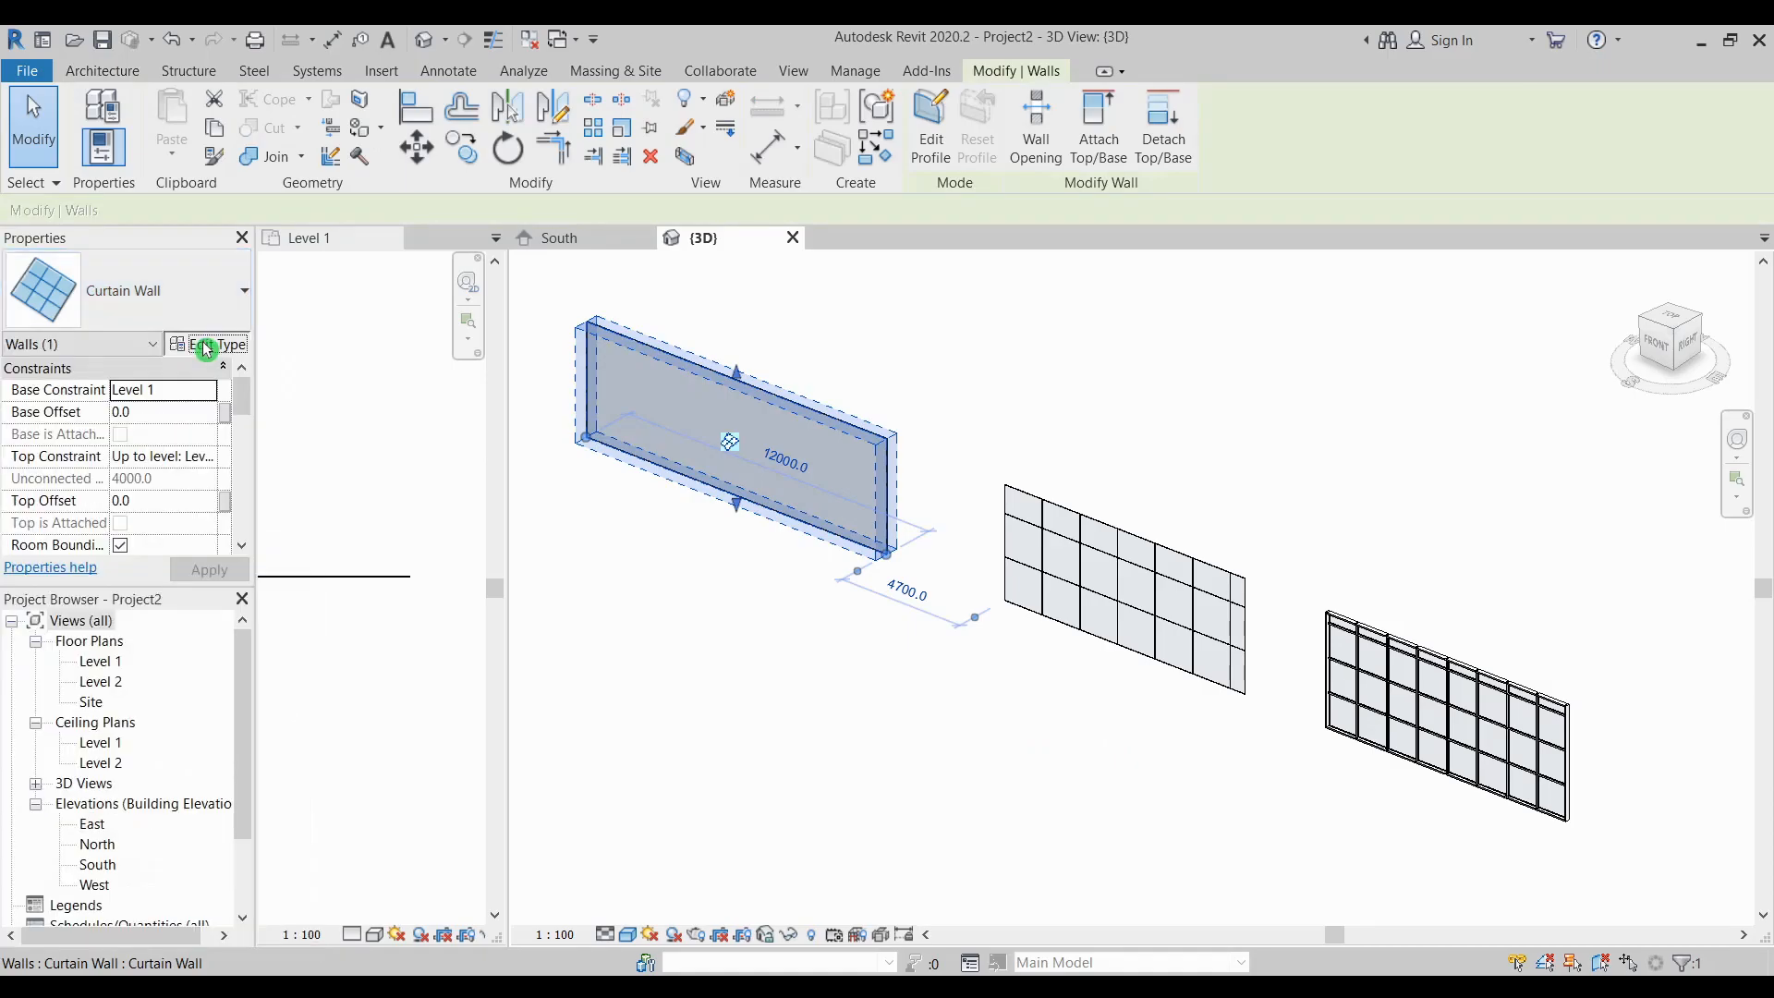
click(205, 345)
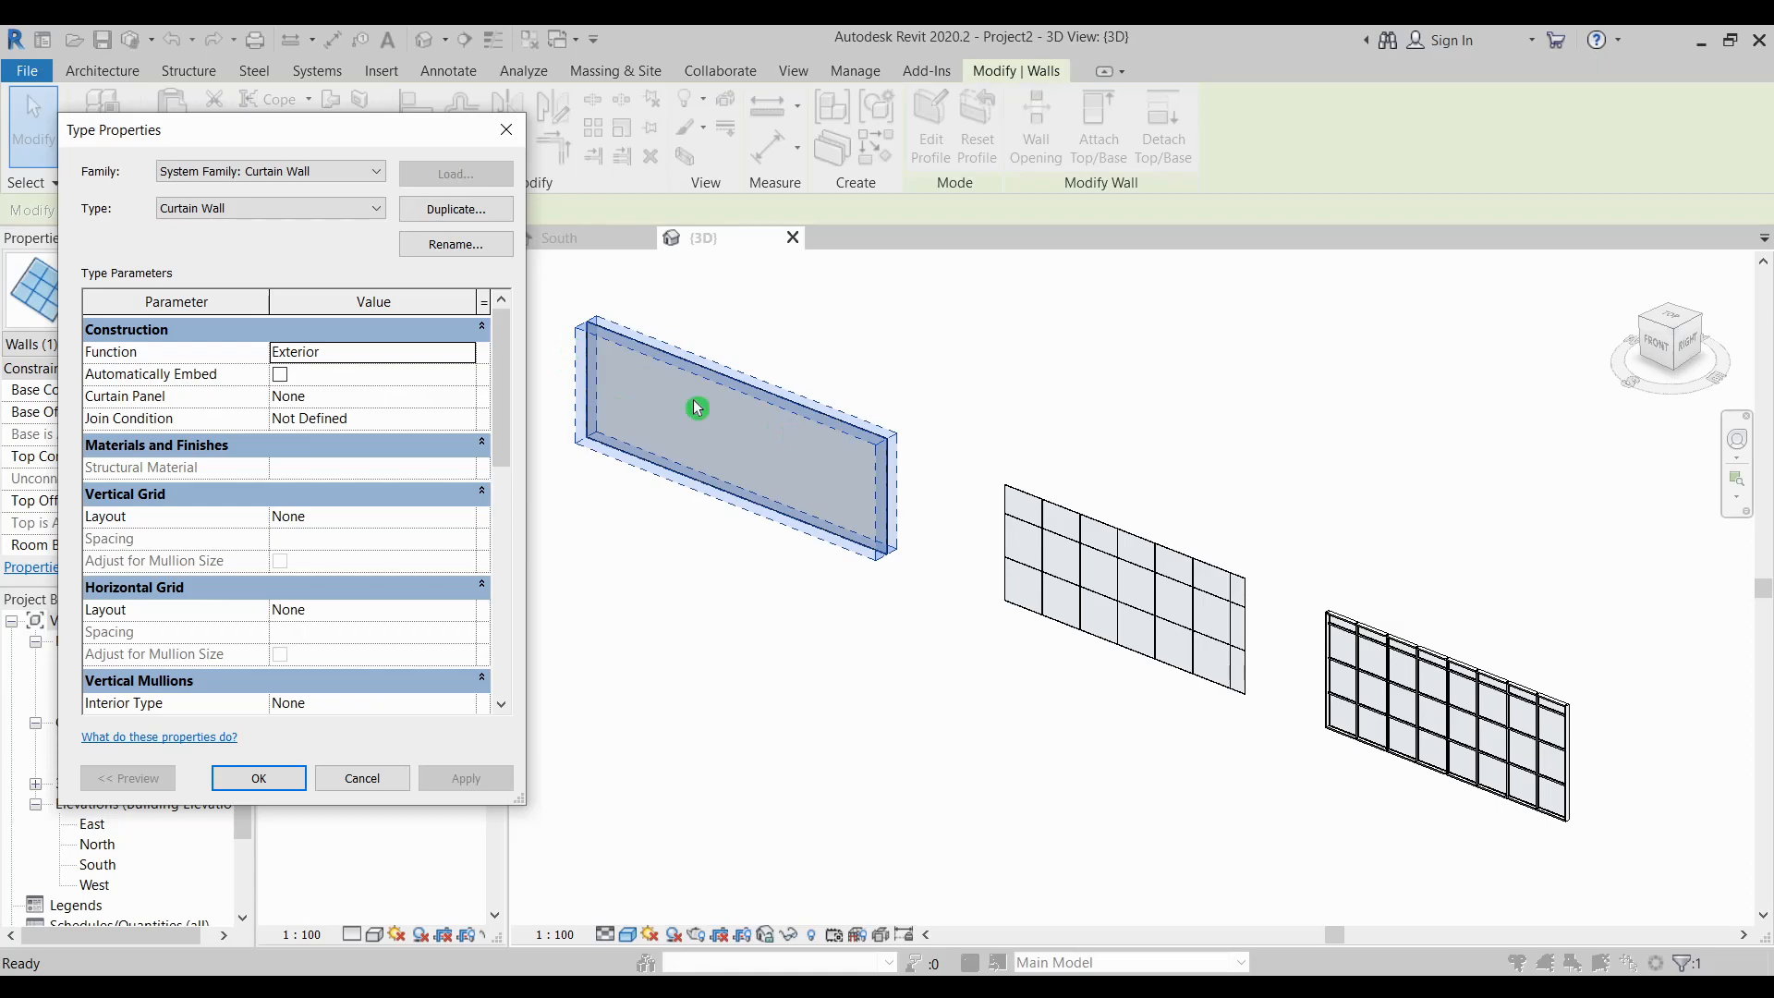
key(Escape)
key(Escape)
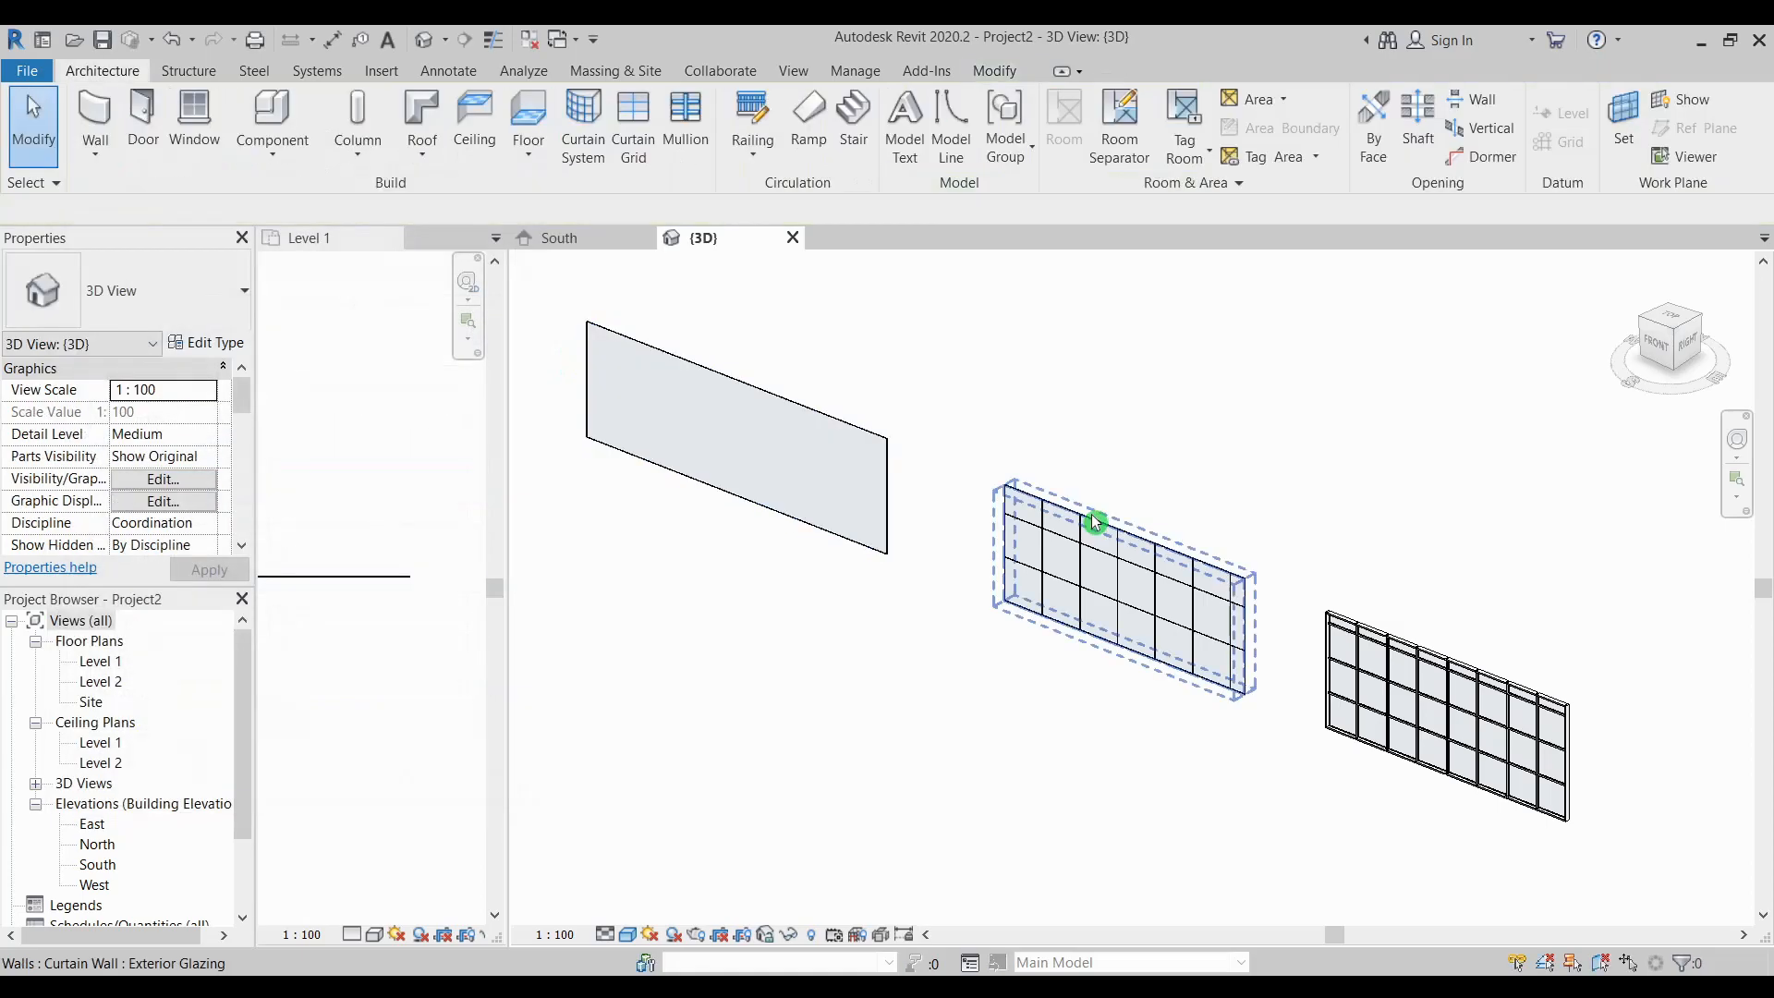
Select the Exterior Glazing wall and the Storefront wall in turn to compare their types in the 3D view
click(1094, 522)
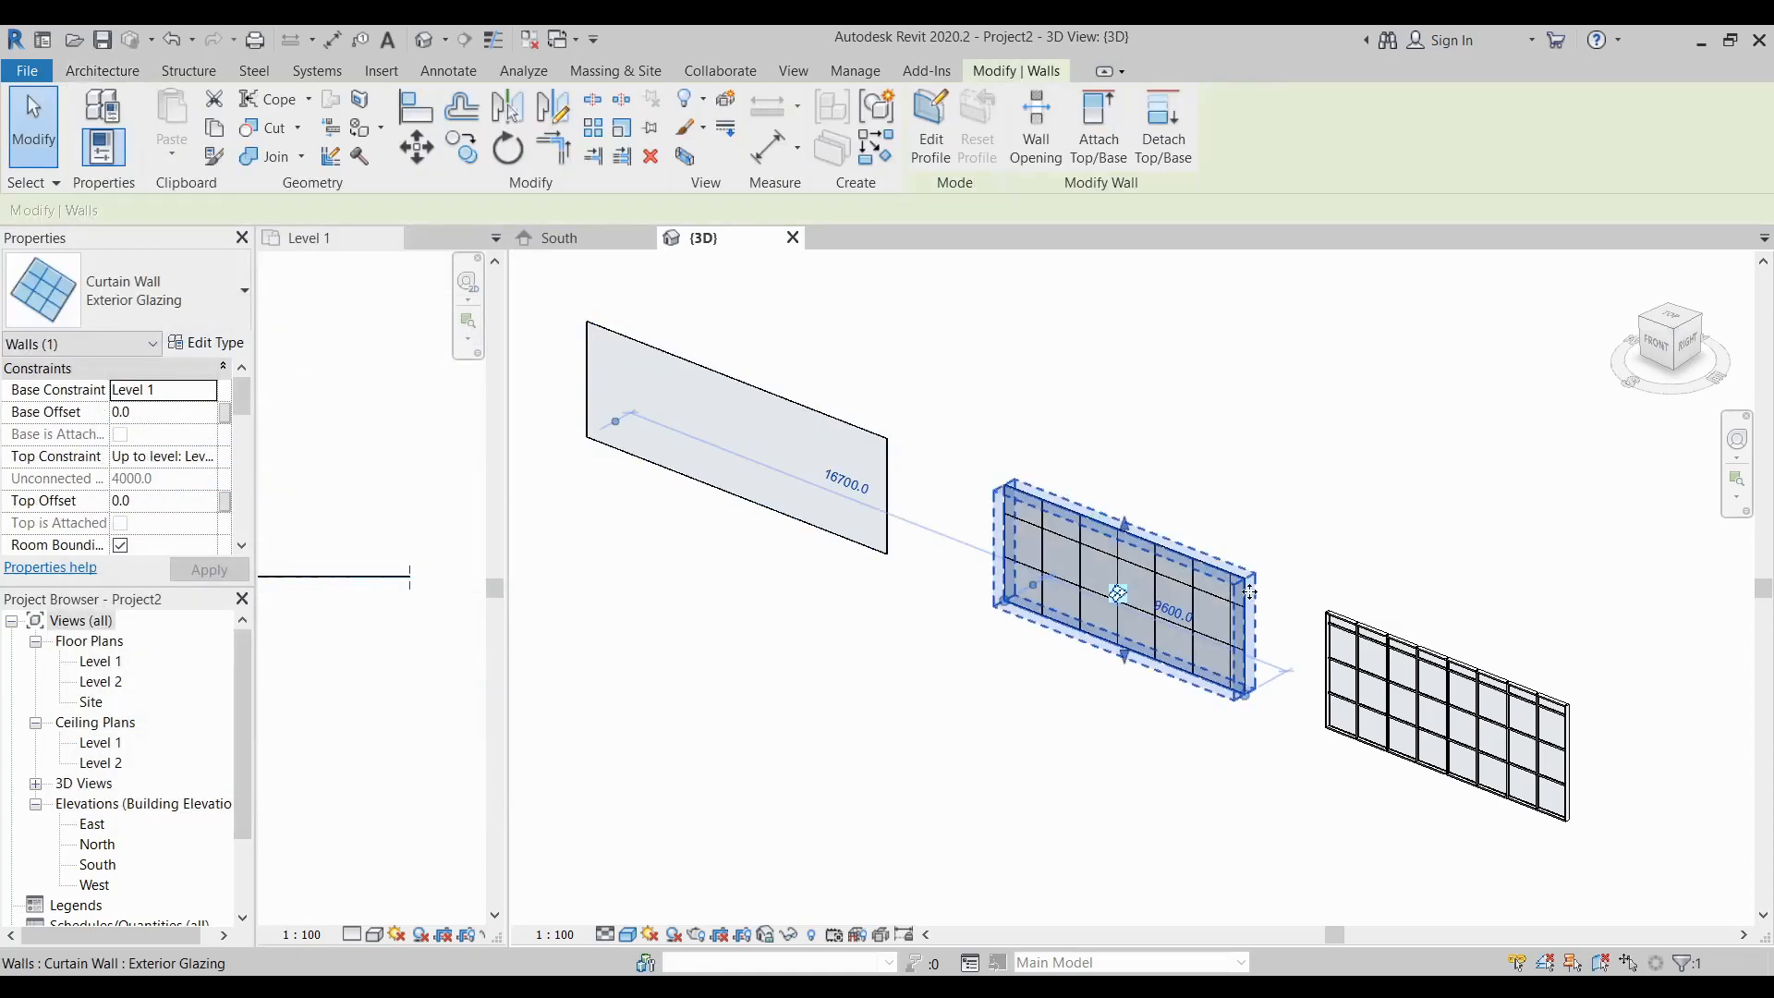
click(1505, 573)
middle_drag(1505, 574, 1284, 518)
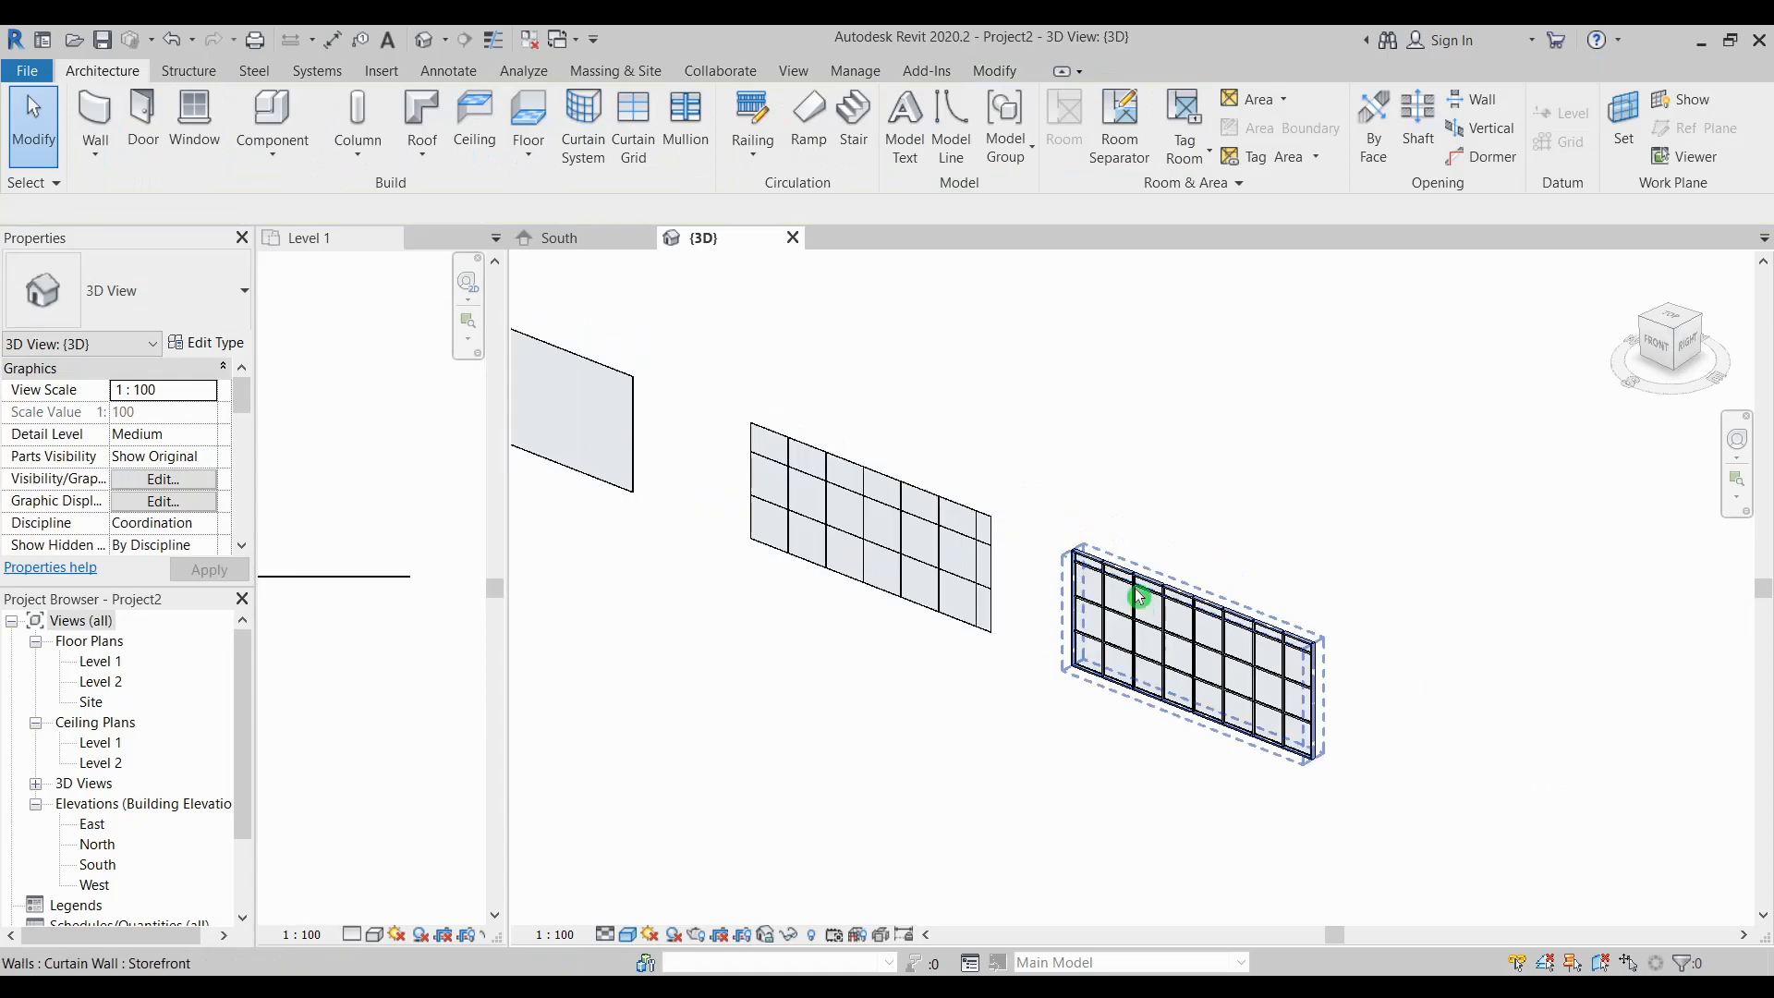
click(1136, 602)
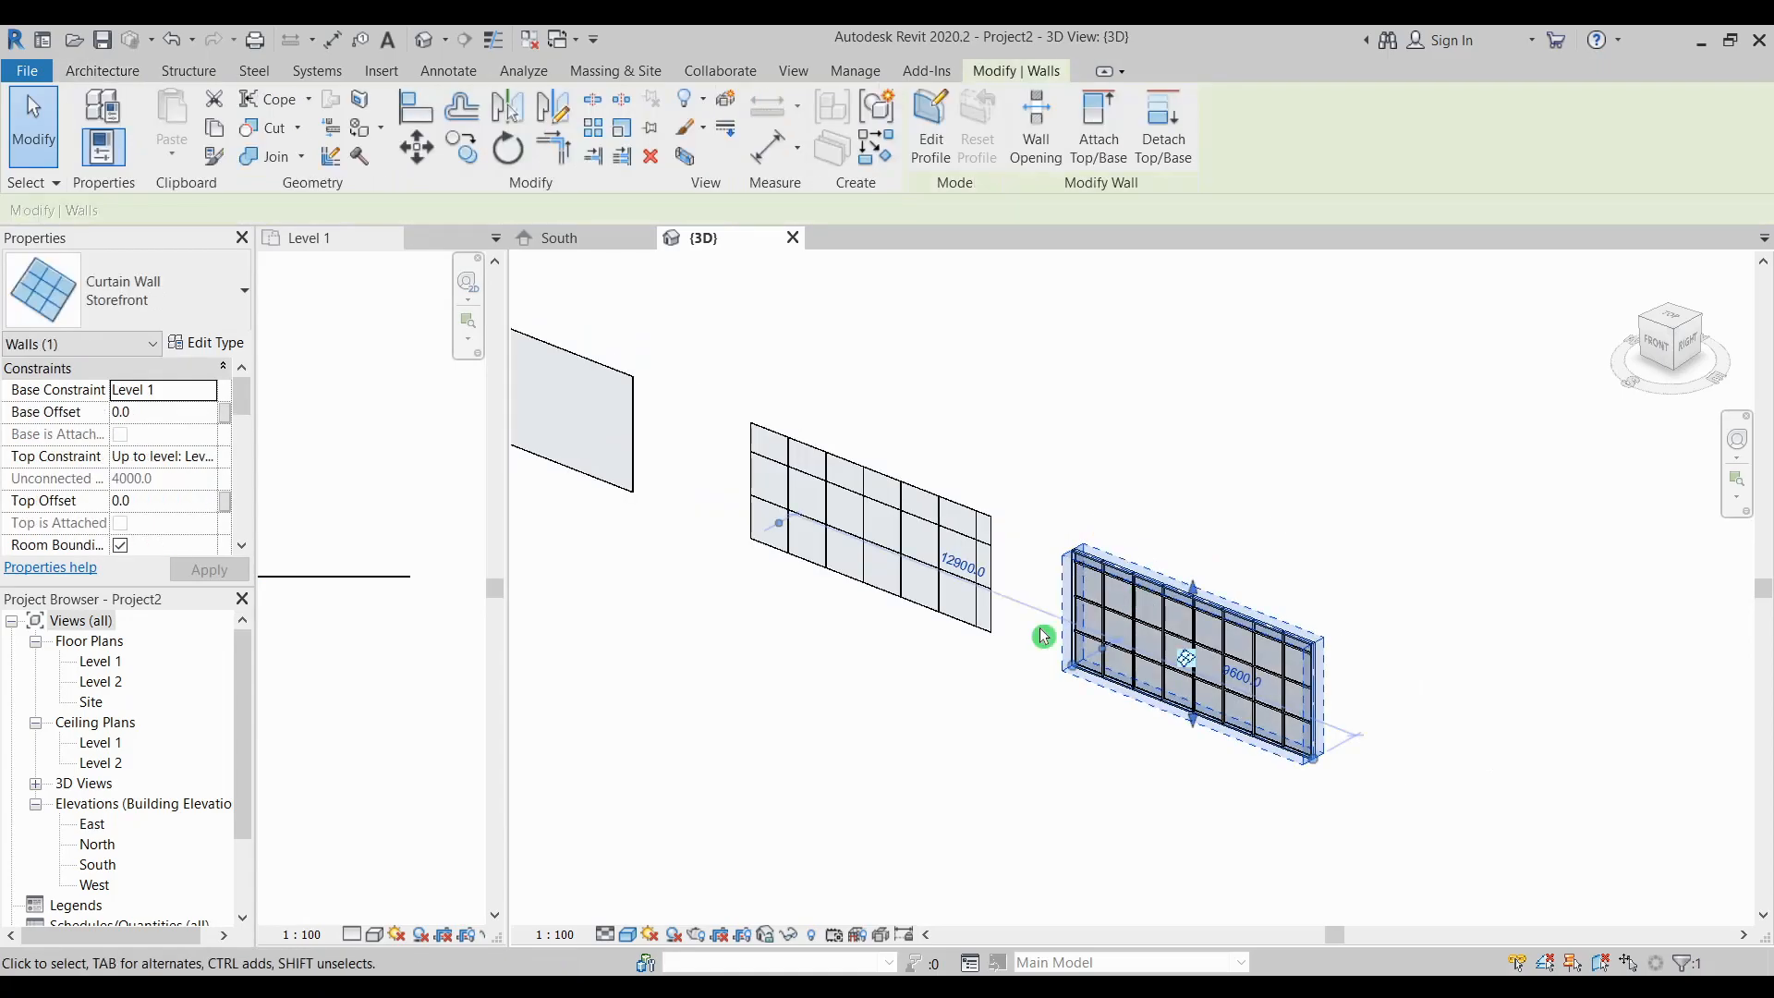
mouse_move(1041, 634)
middle_down()
mouse_move(1411, 679)
mouse_move(1037, 634)
middle_up()
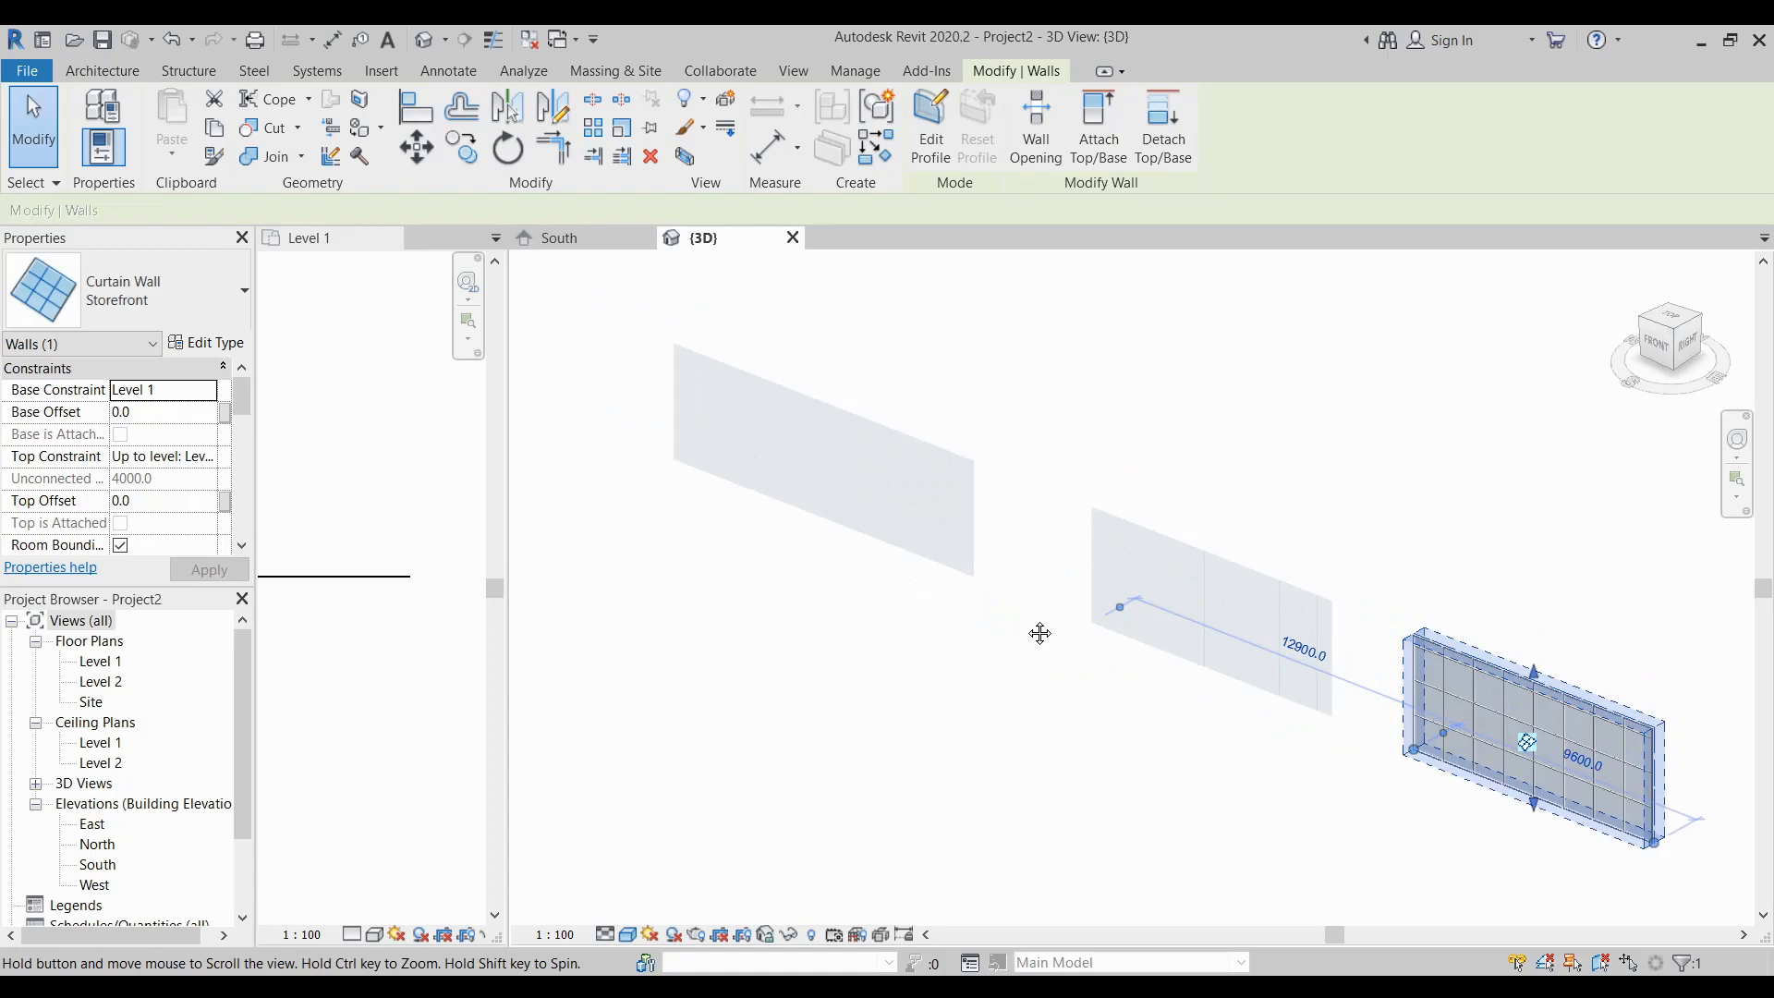
click(1028, 628)
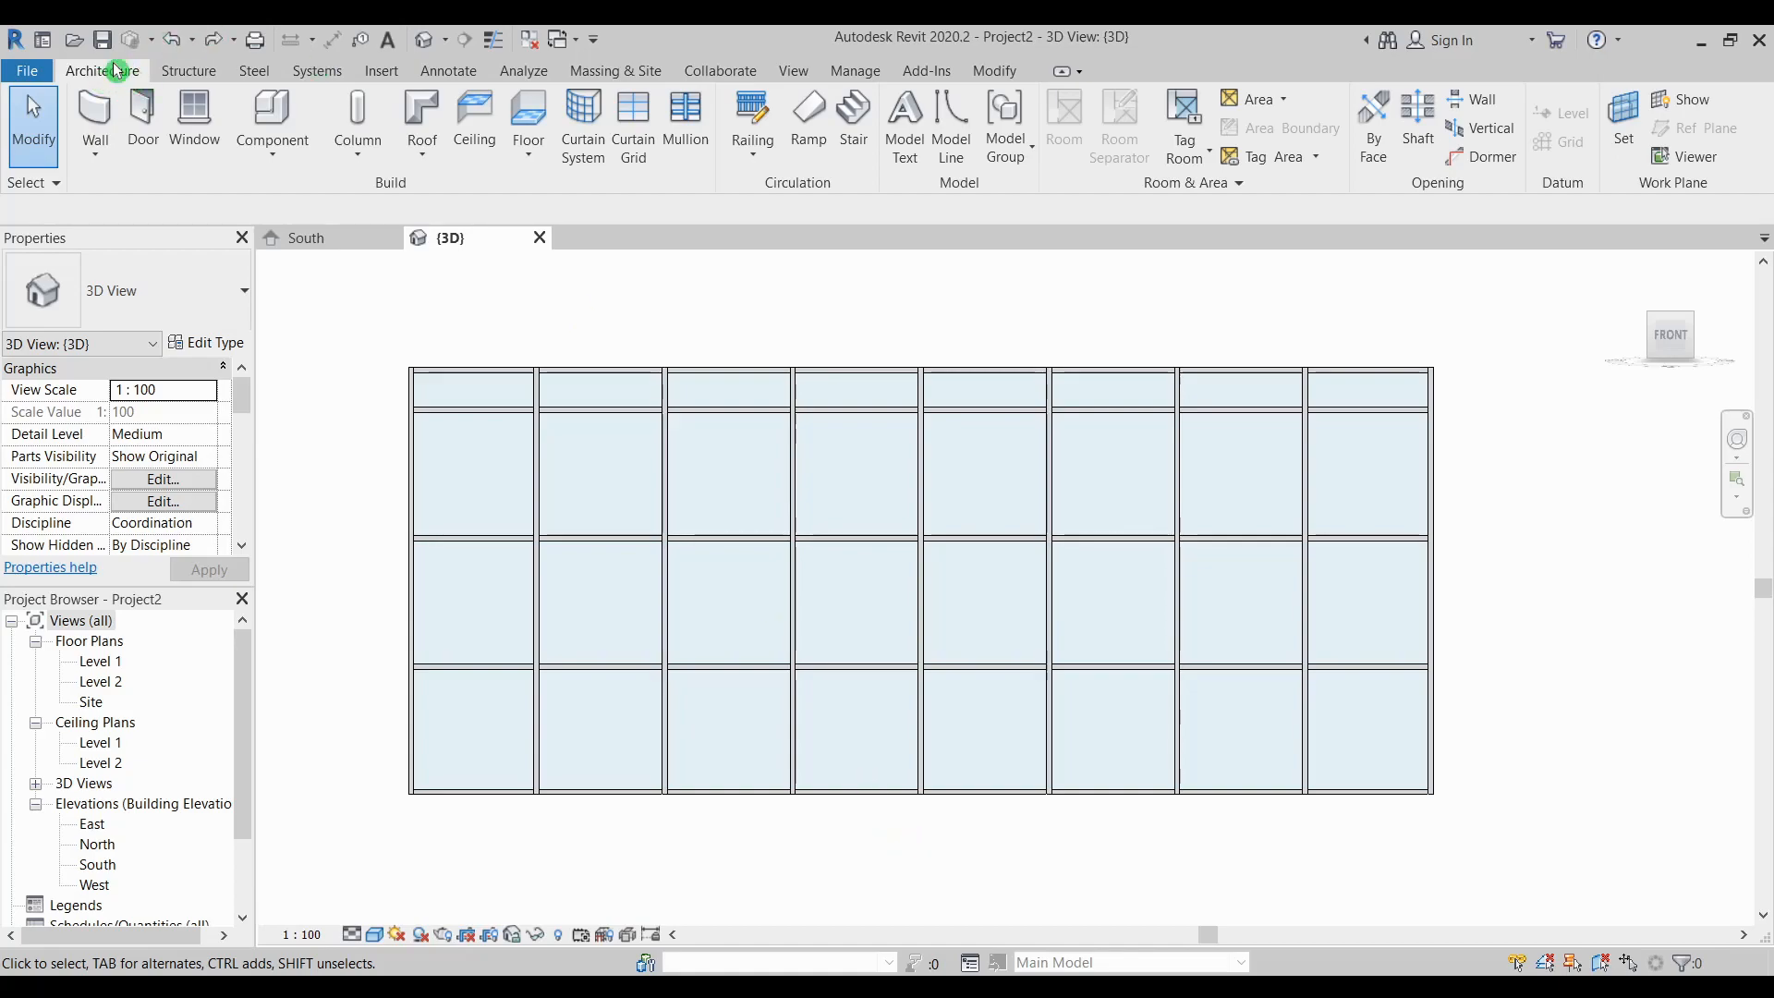
Start the Curtain Grid command and preview the All Segments, One Segment and All Except Picked placements on the Storefront wall
click(634, 145)
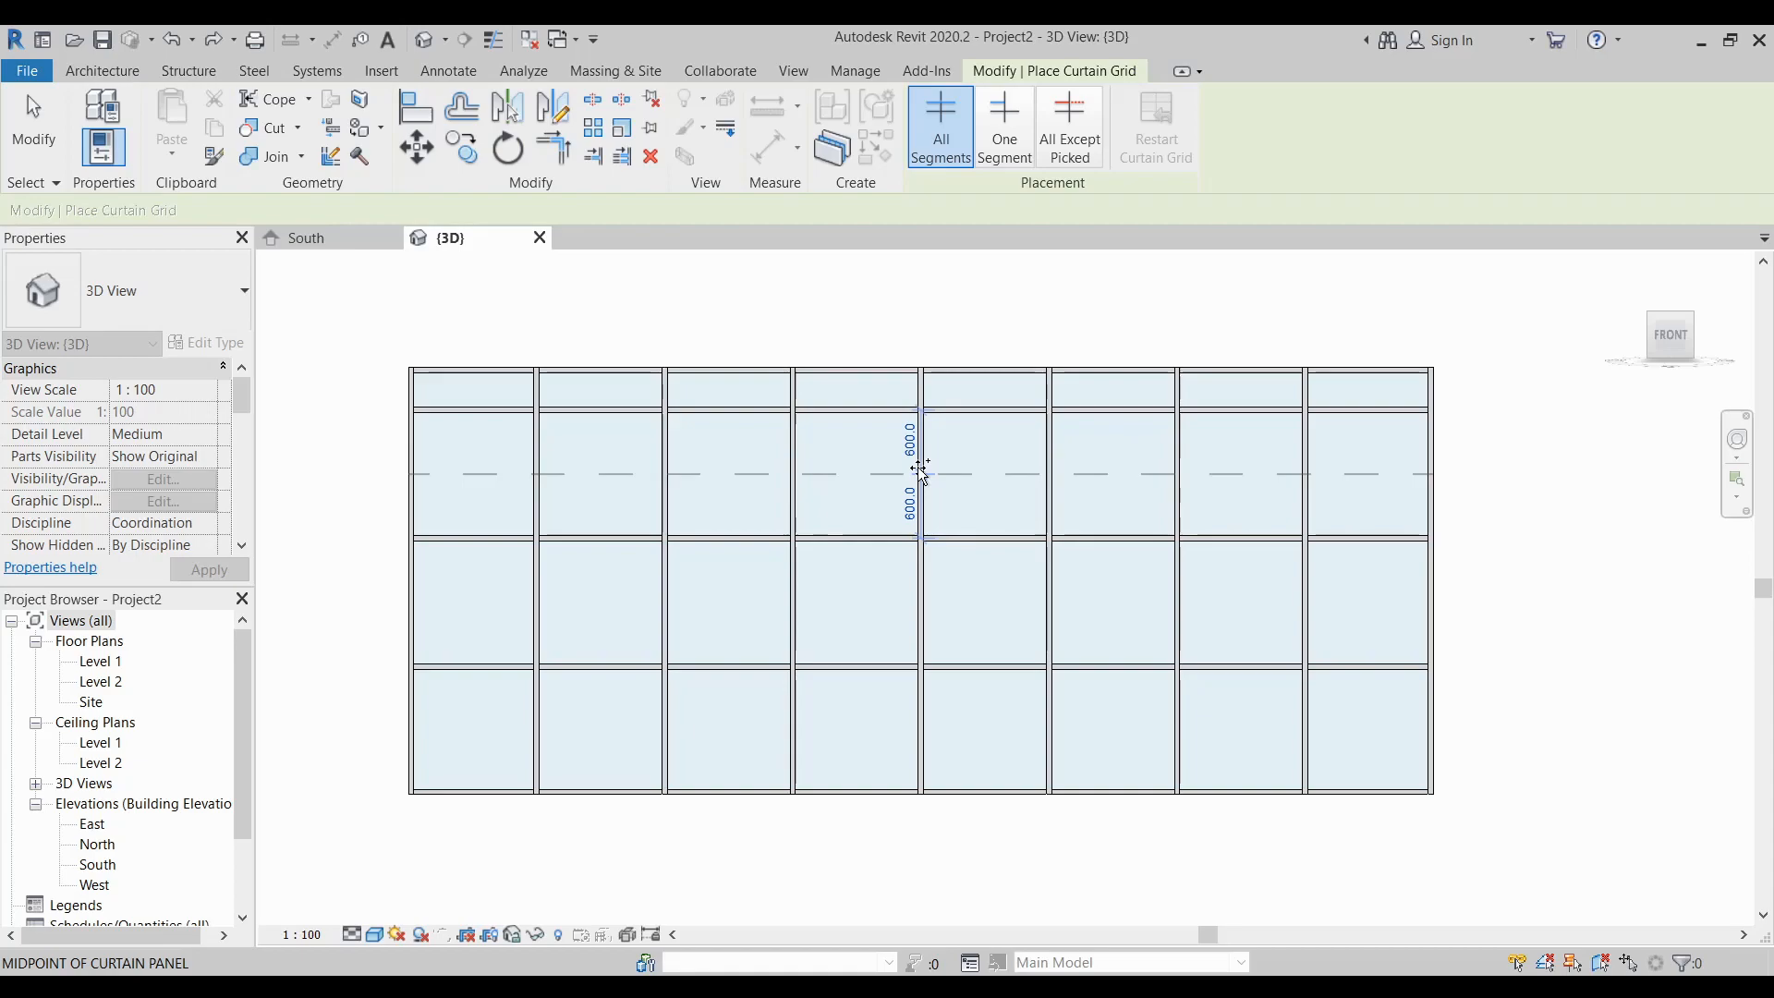
click(1010, 150)
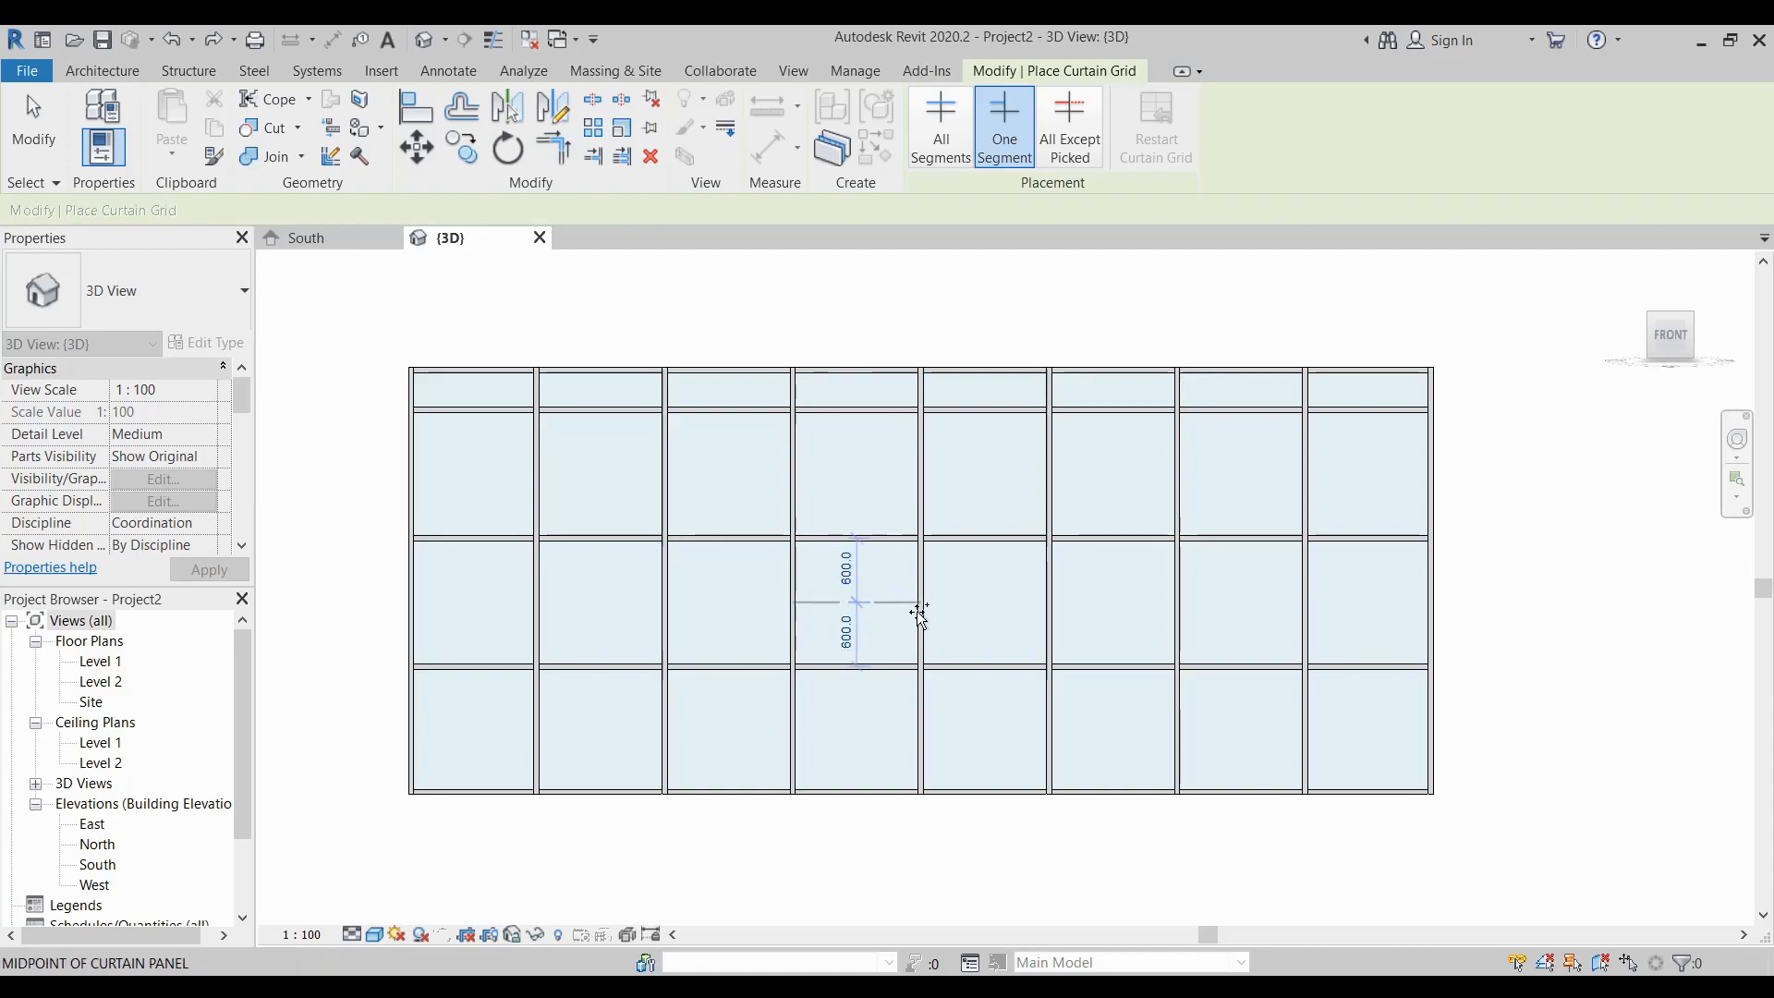
click(1068, 139)
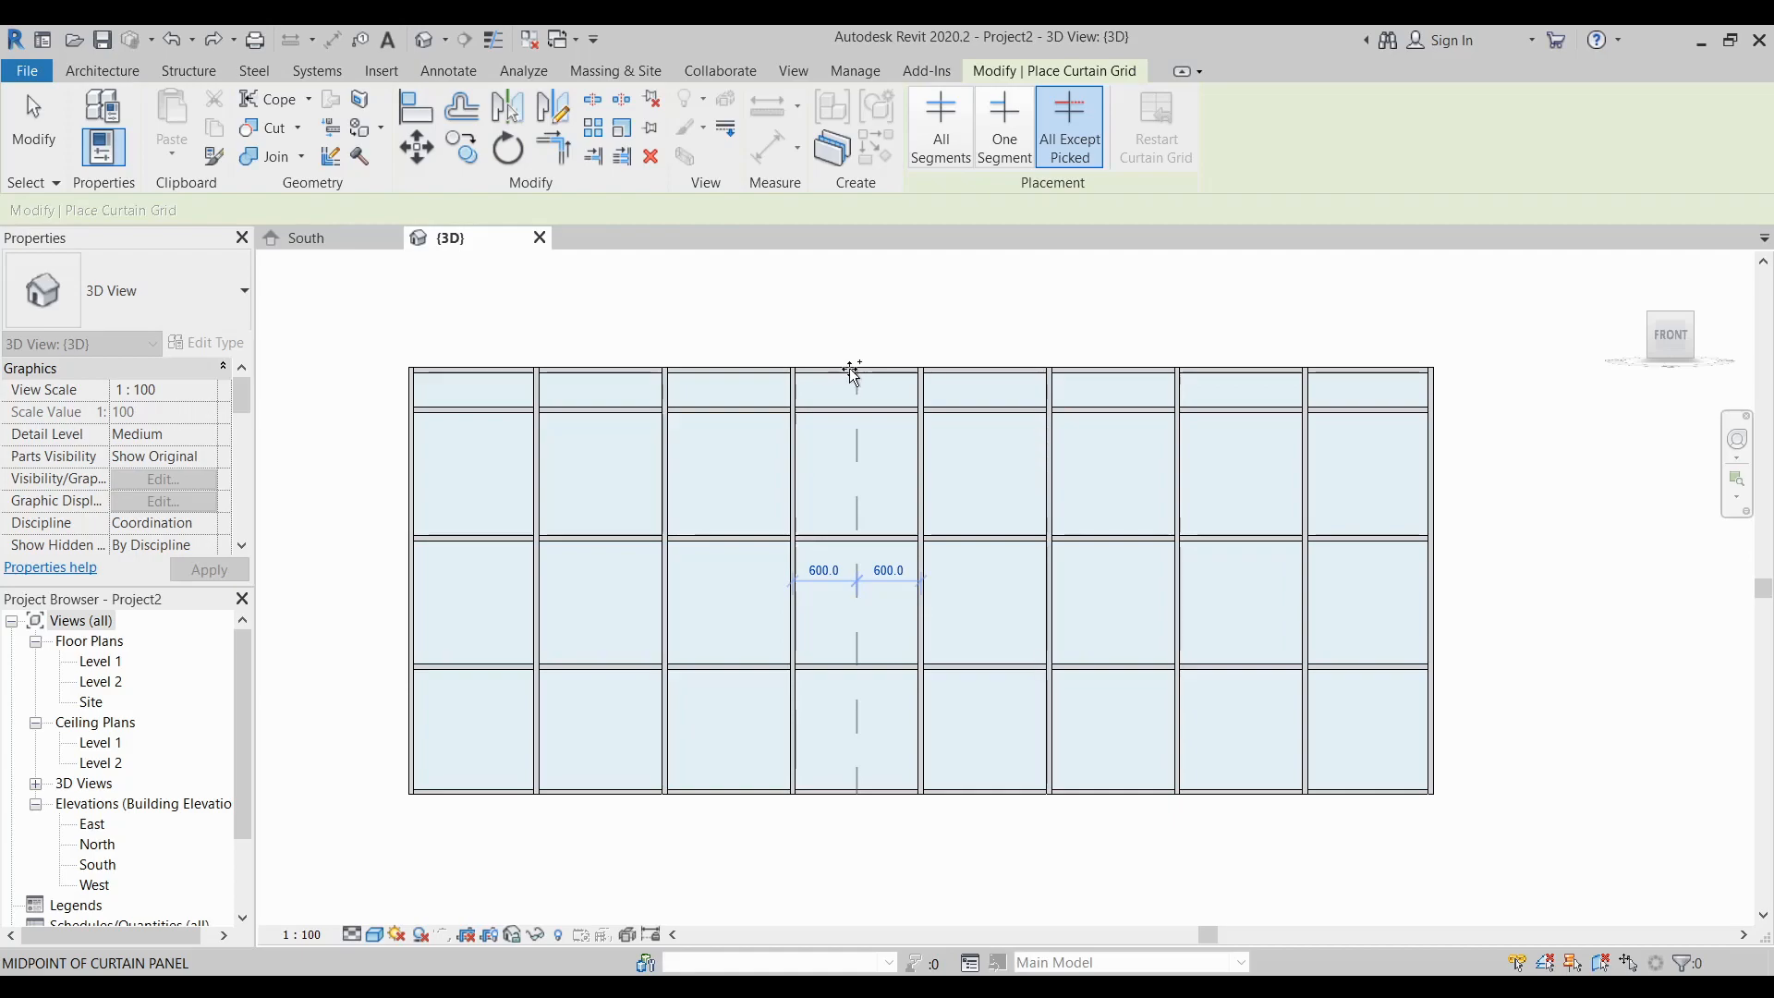
Using All Segments, add horizontal grid lines halfway through the two lowest rows and vertical ones halfway through the two central bays, 600 mm apart
click(946, 123)
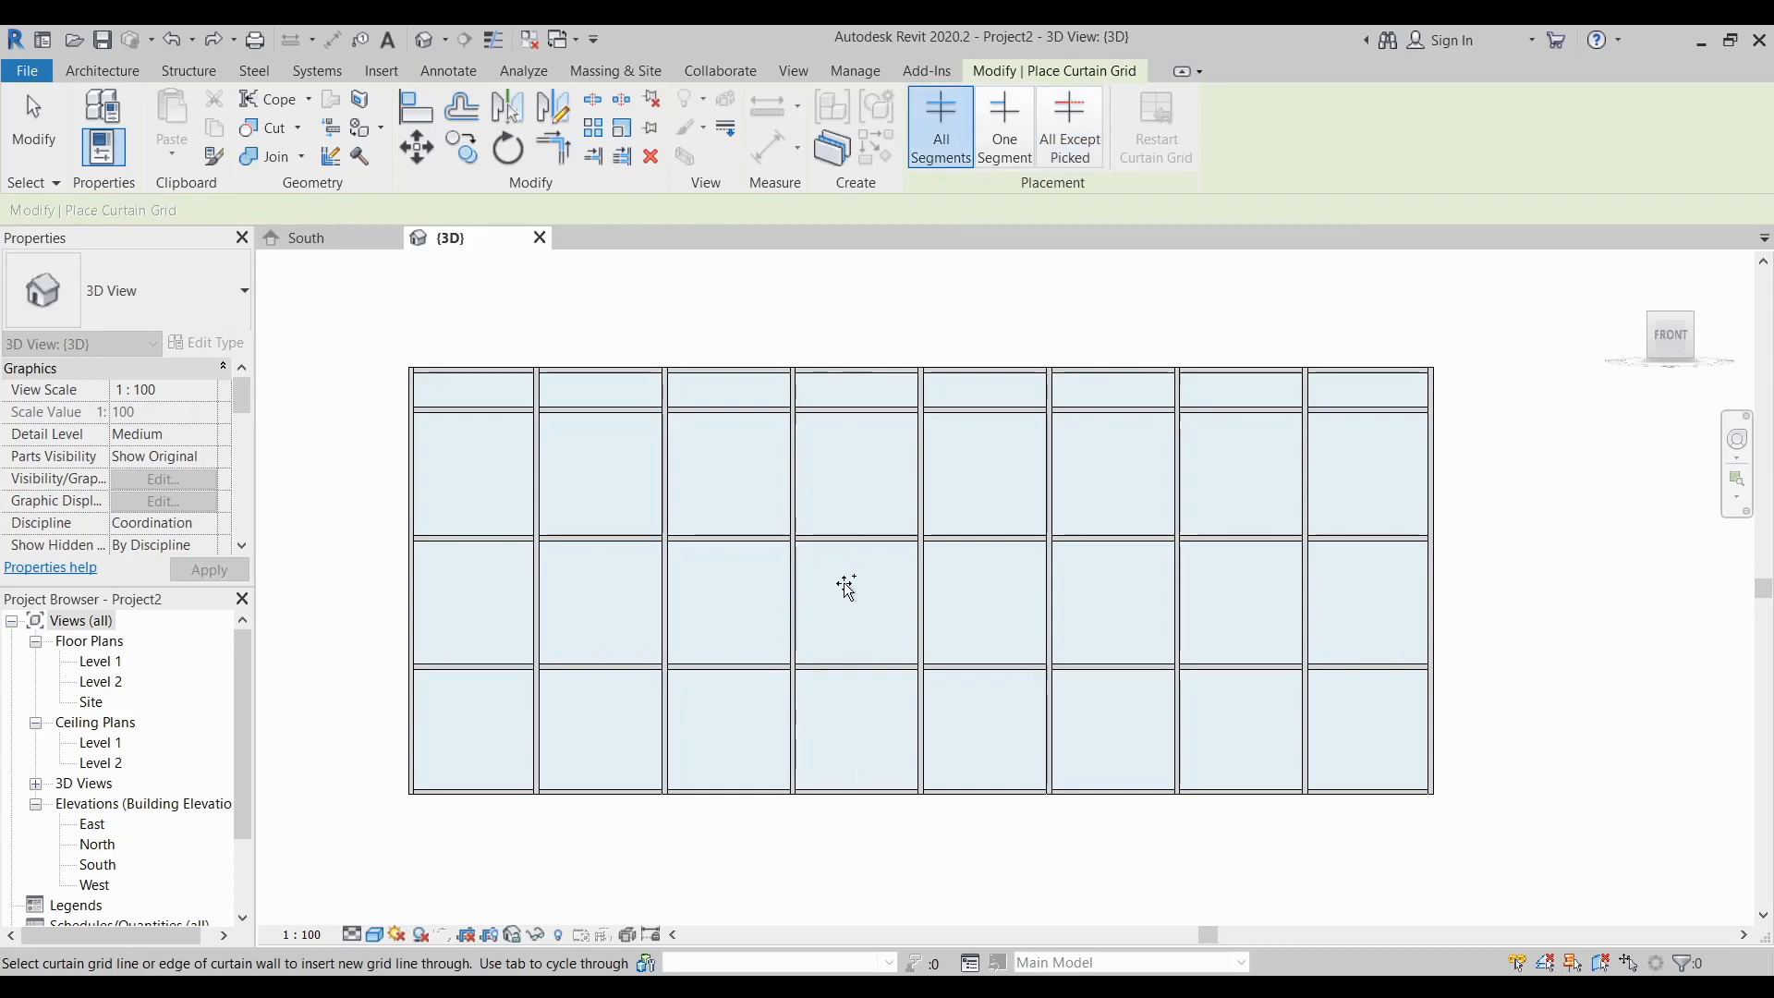
click(805, 602)
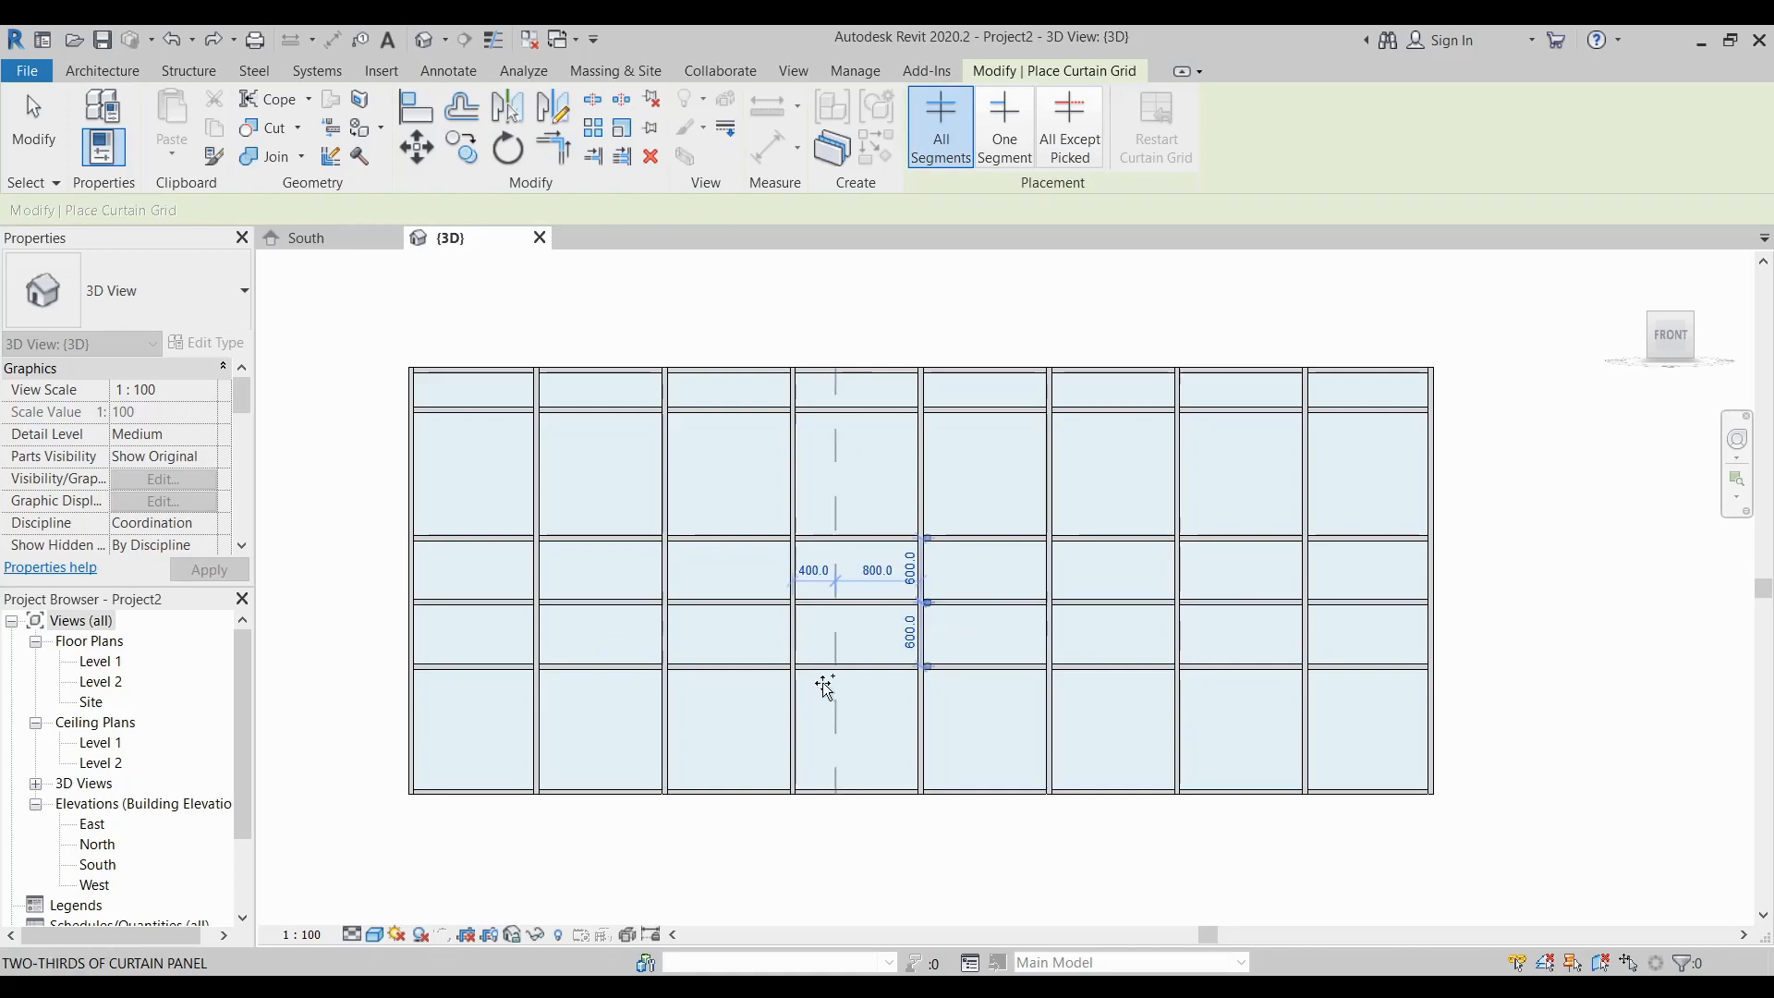
click(794, 725)
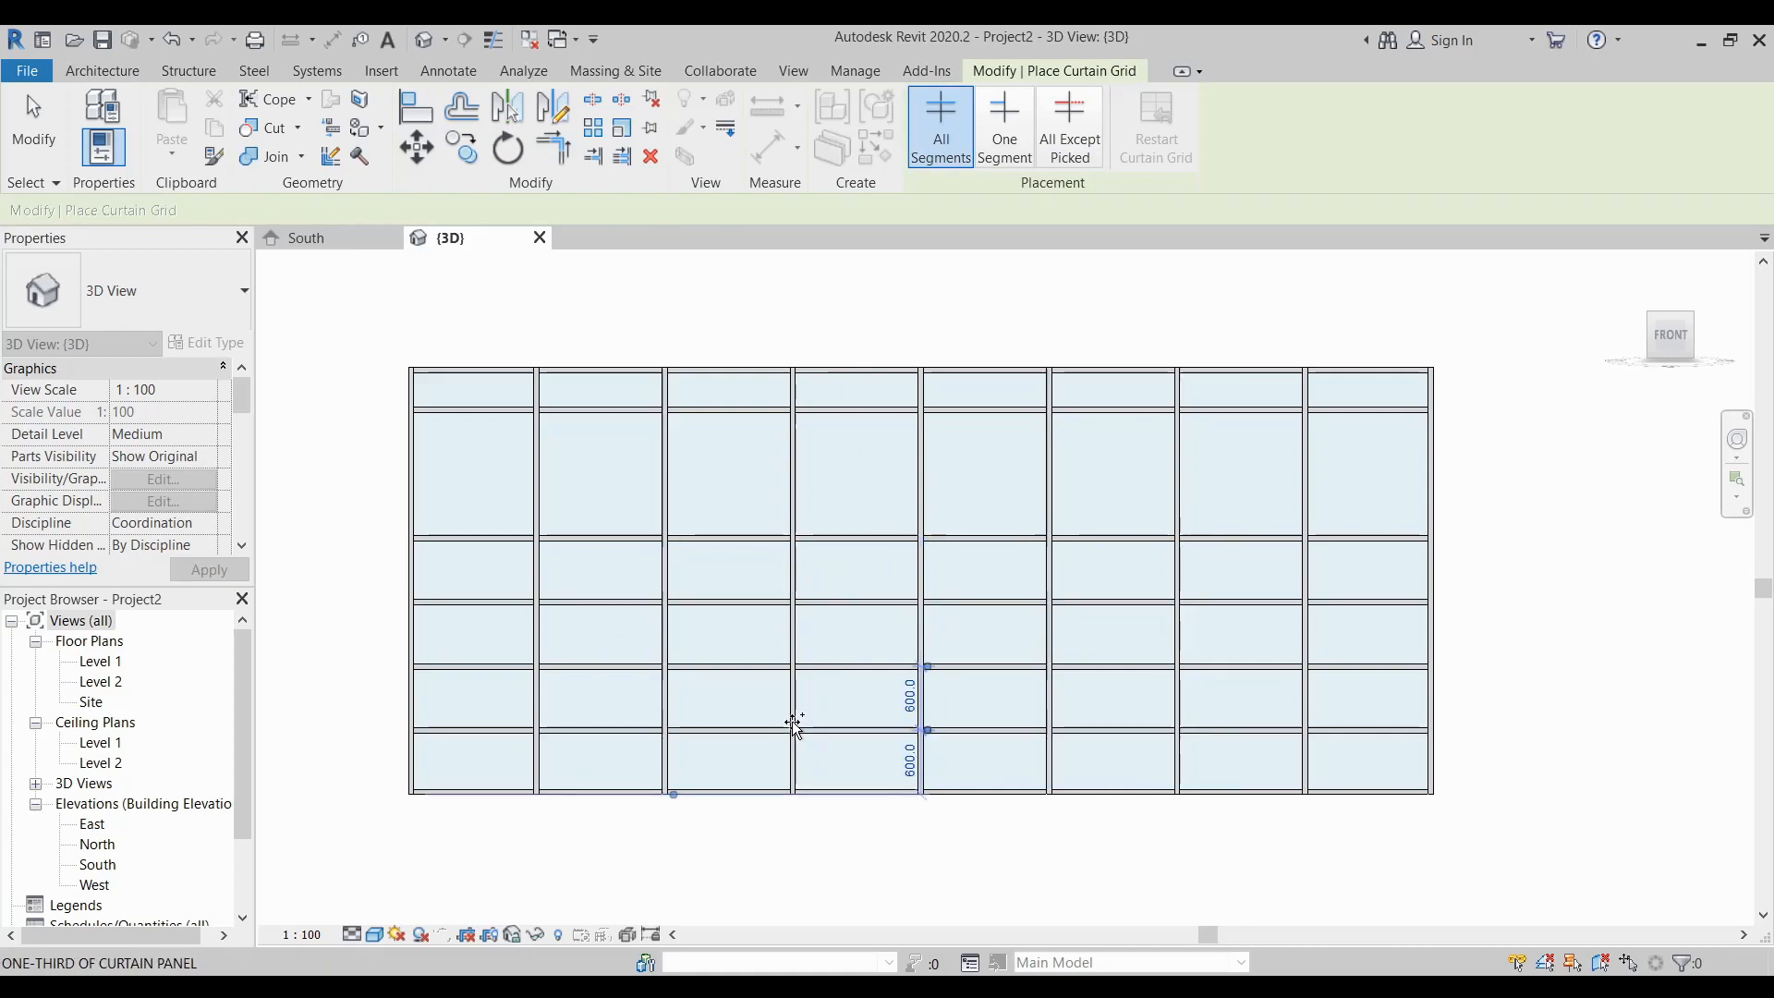
click(875, 610)
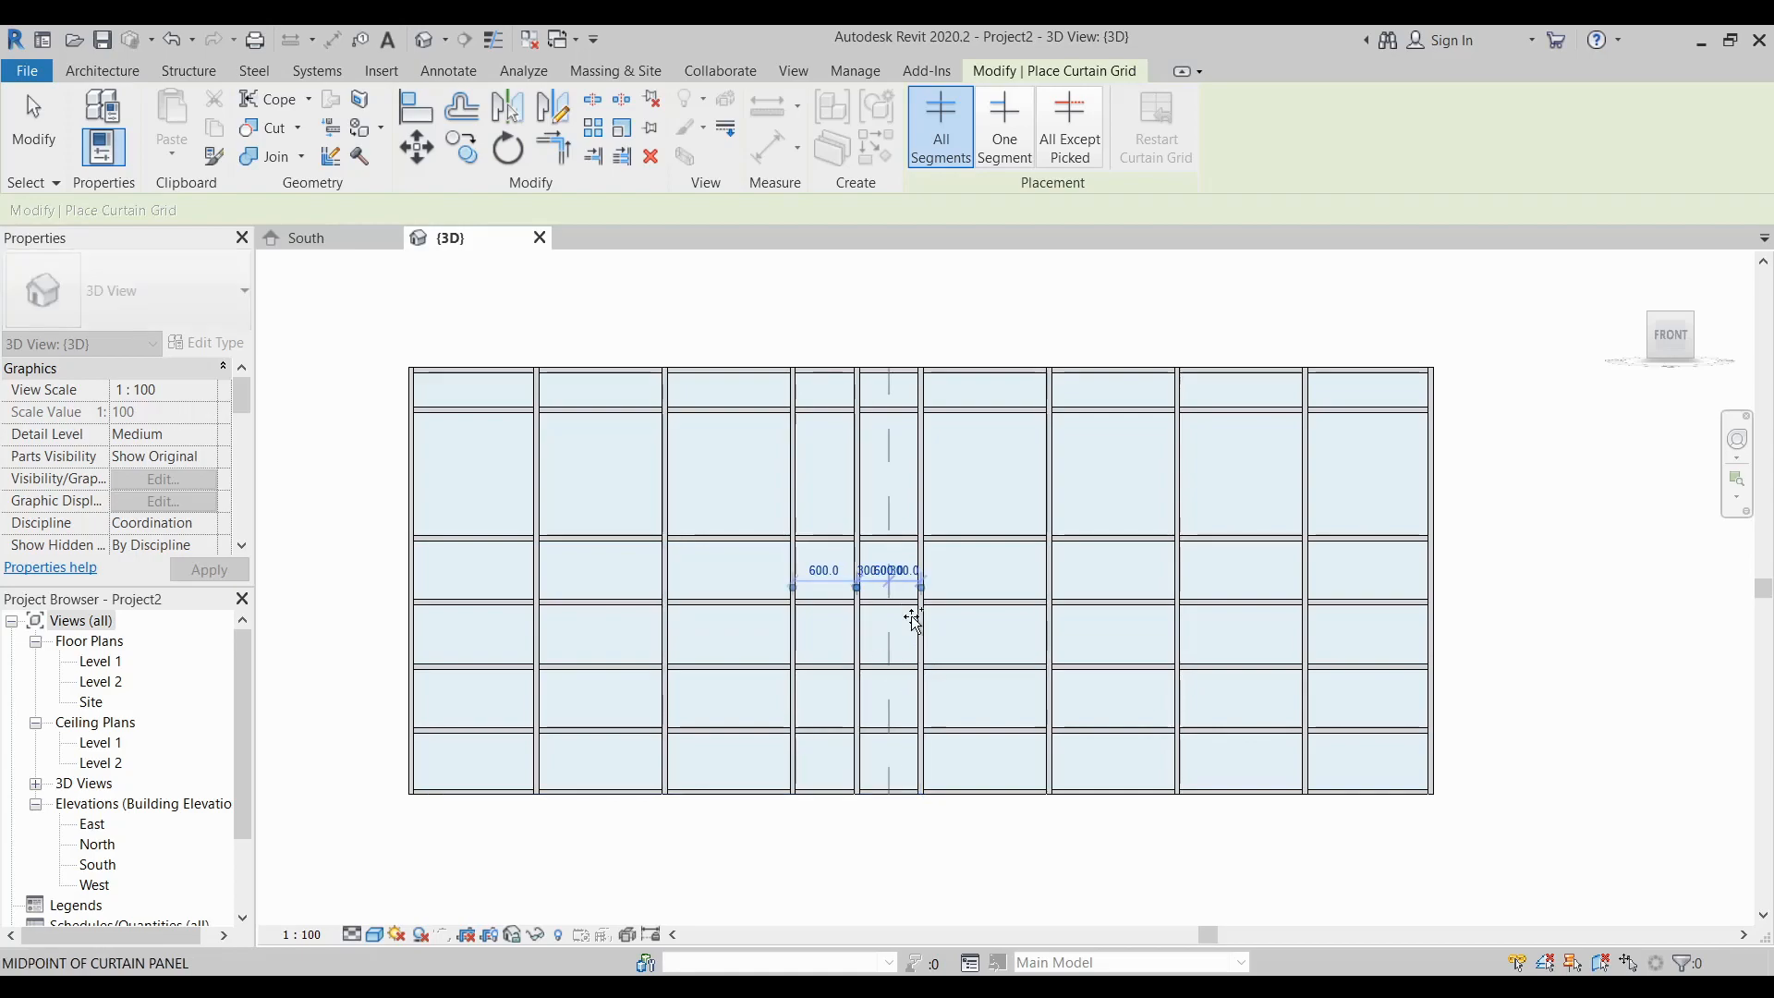
click(984, 610)
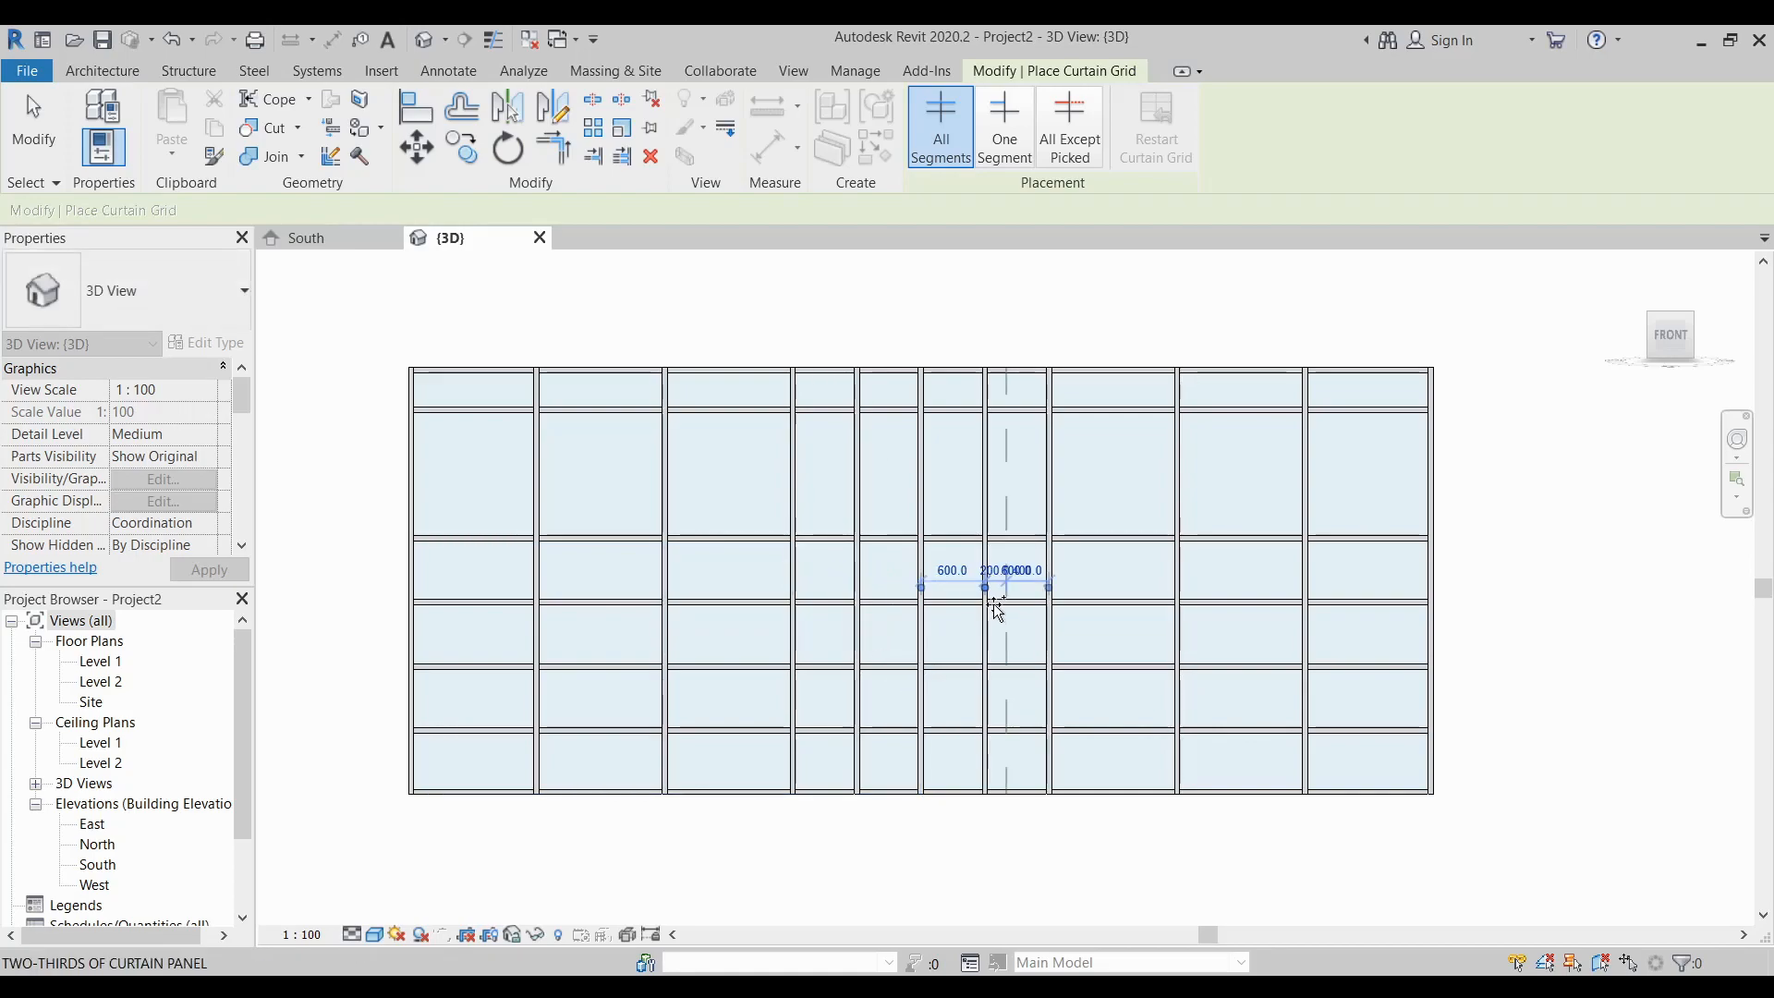
key(Escape)
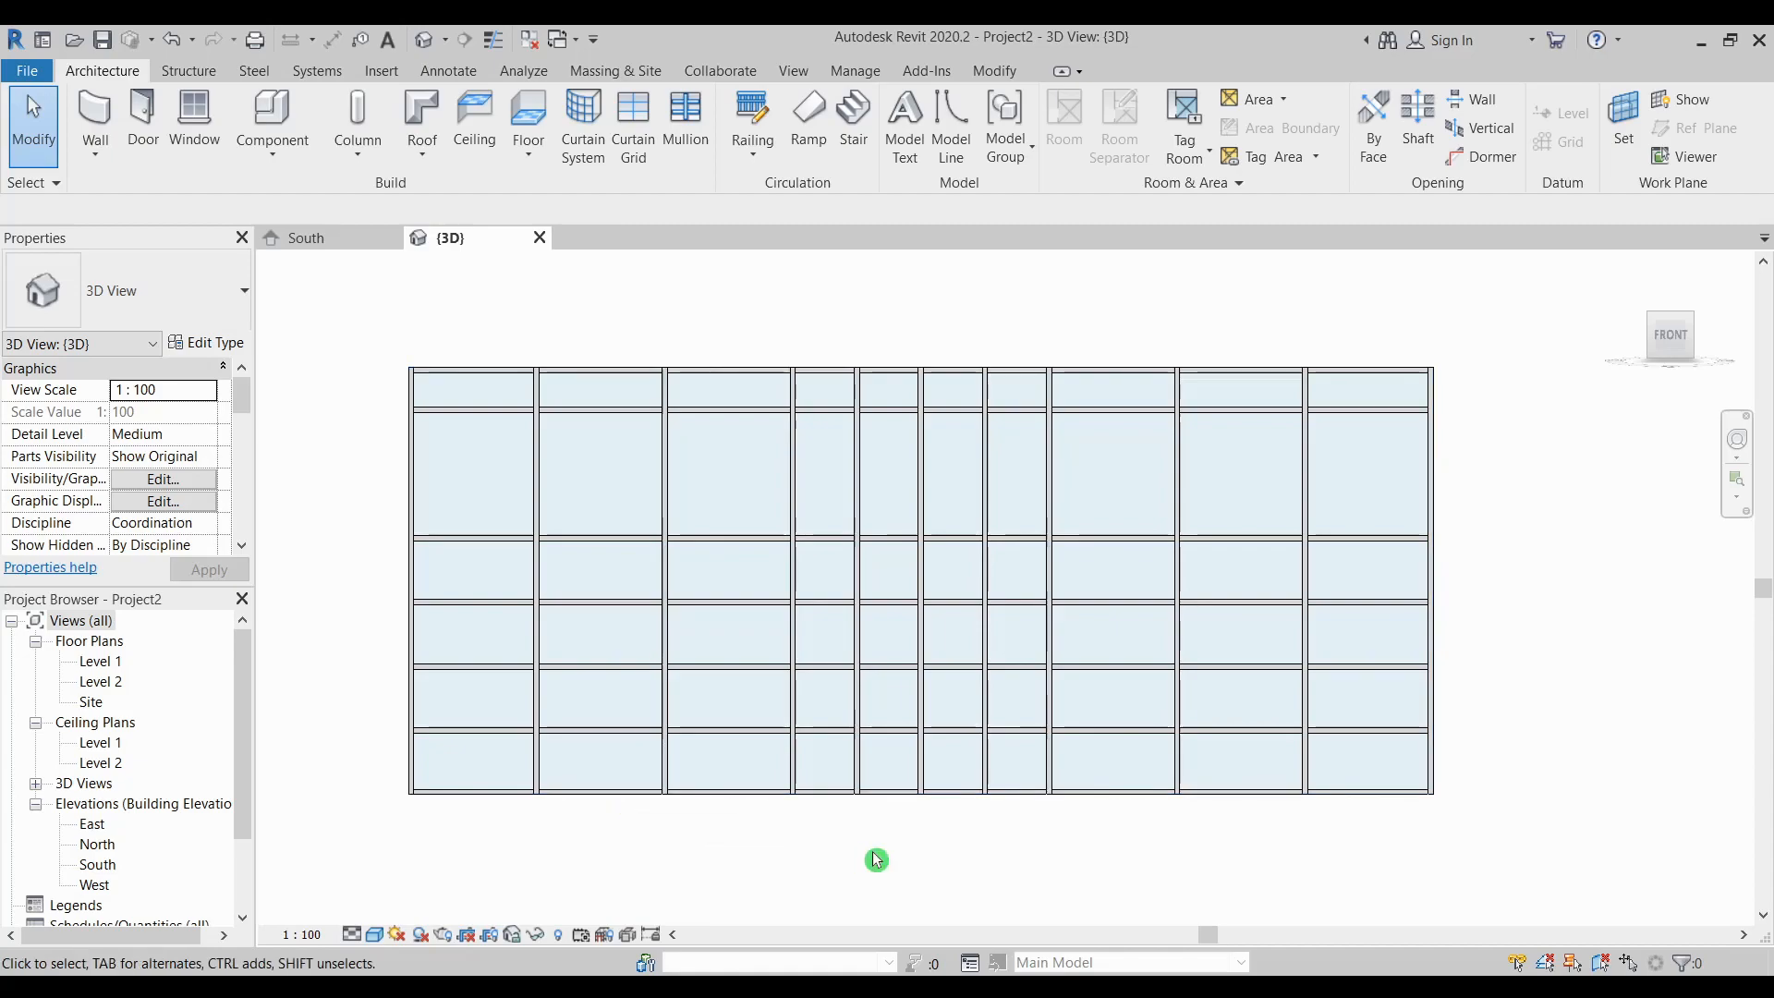
Select individual vertical and horizontal mullions near the middle of the Storefront wall and examine their type and pinned state
middle_drag(895, 786, 922, 850)
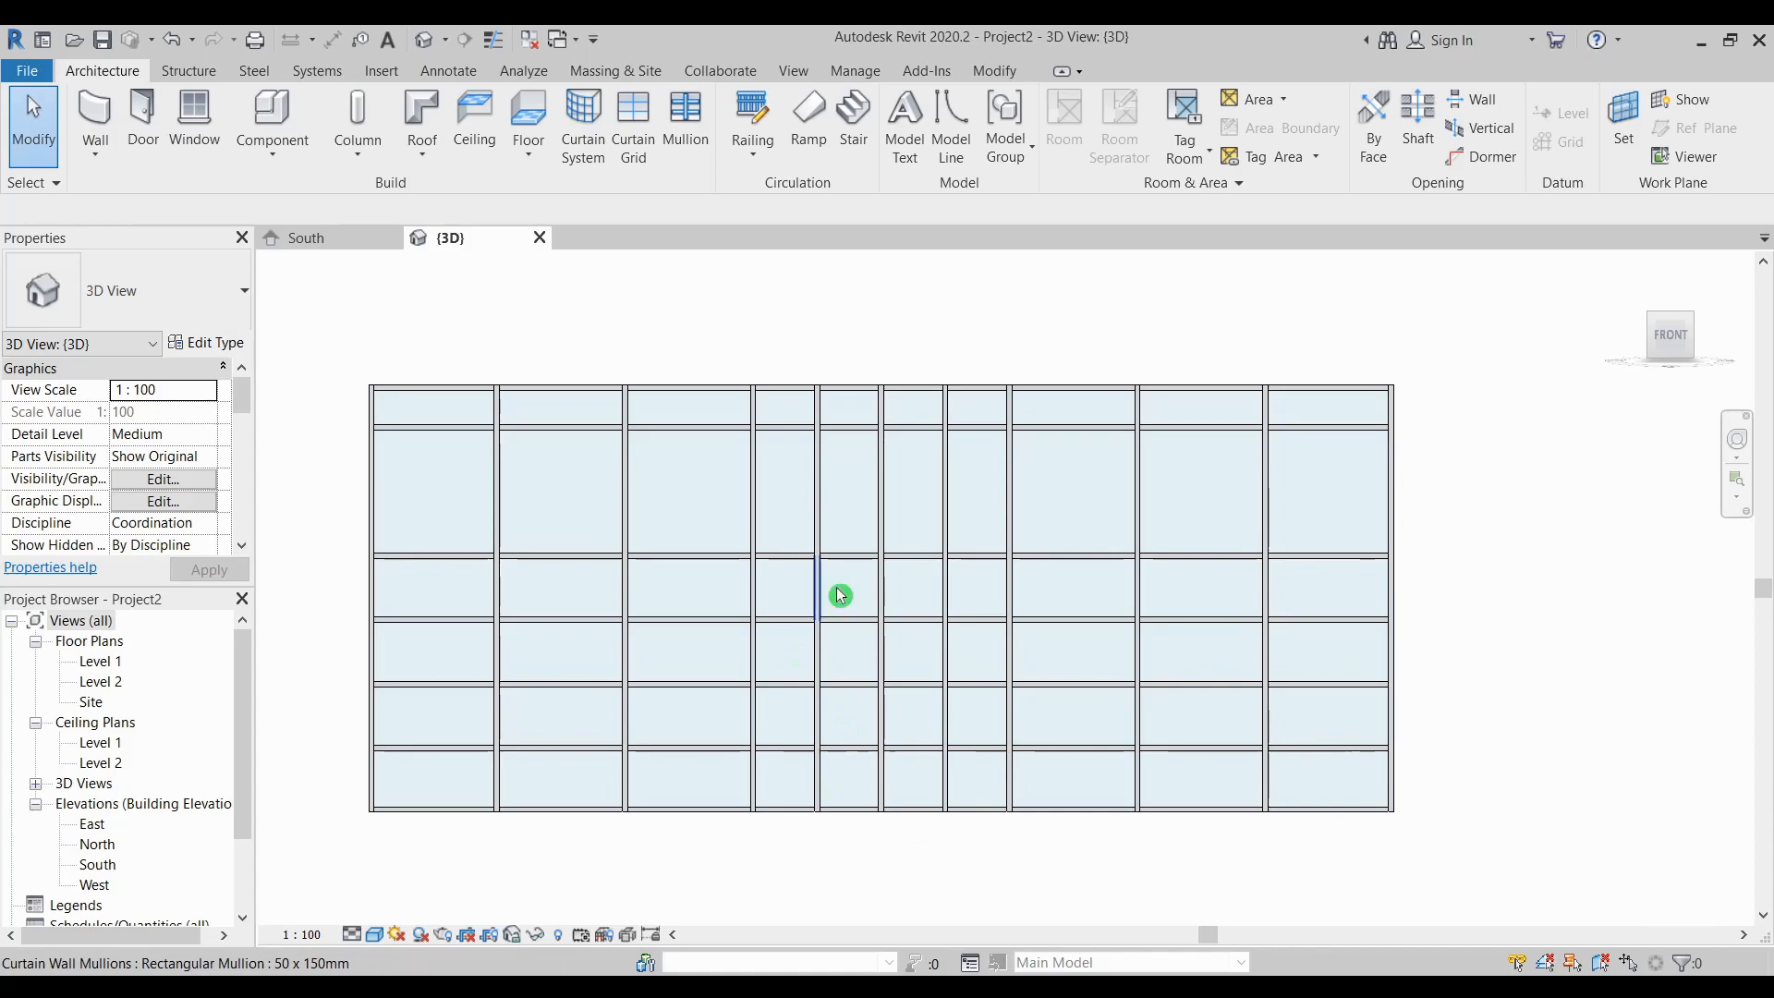
click(818, 652)
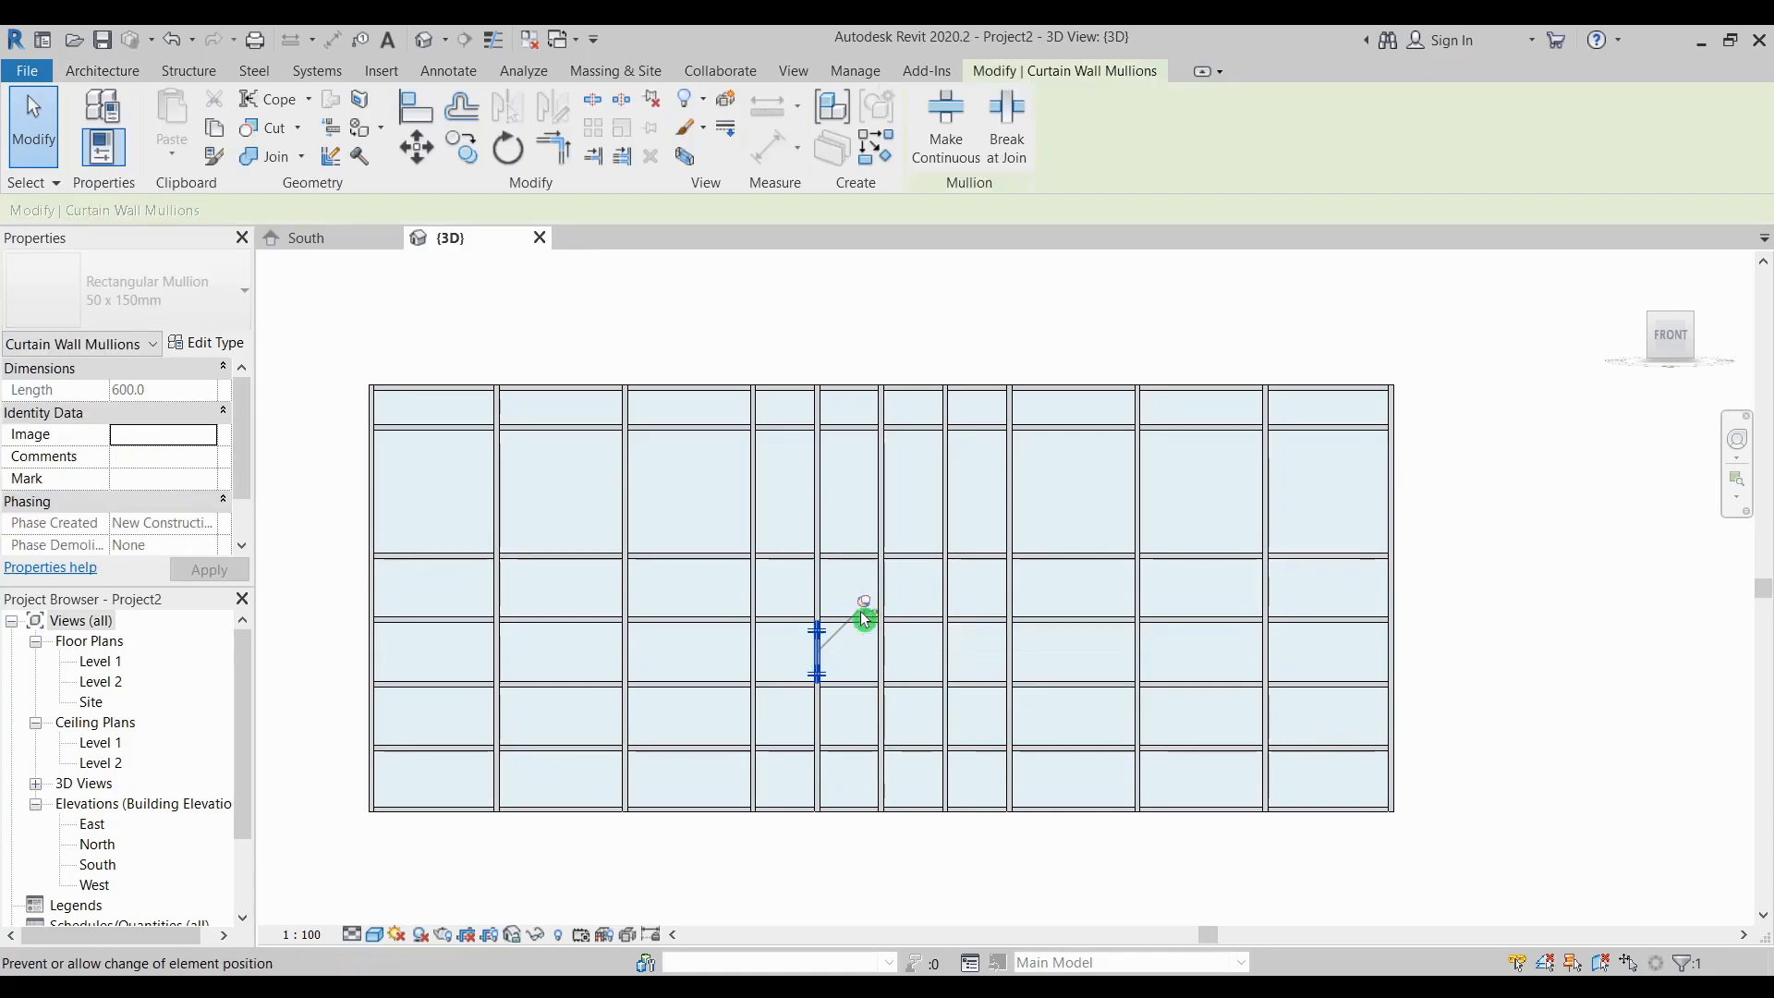
click(885, 658)
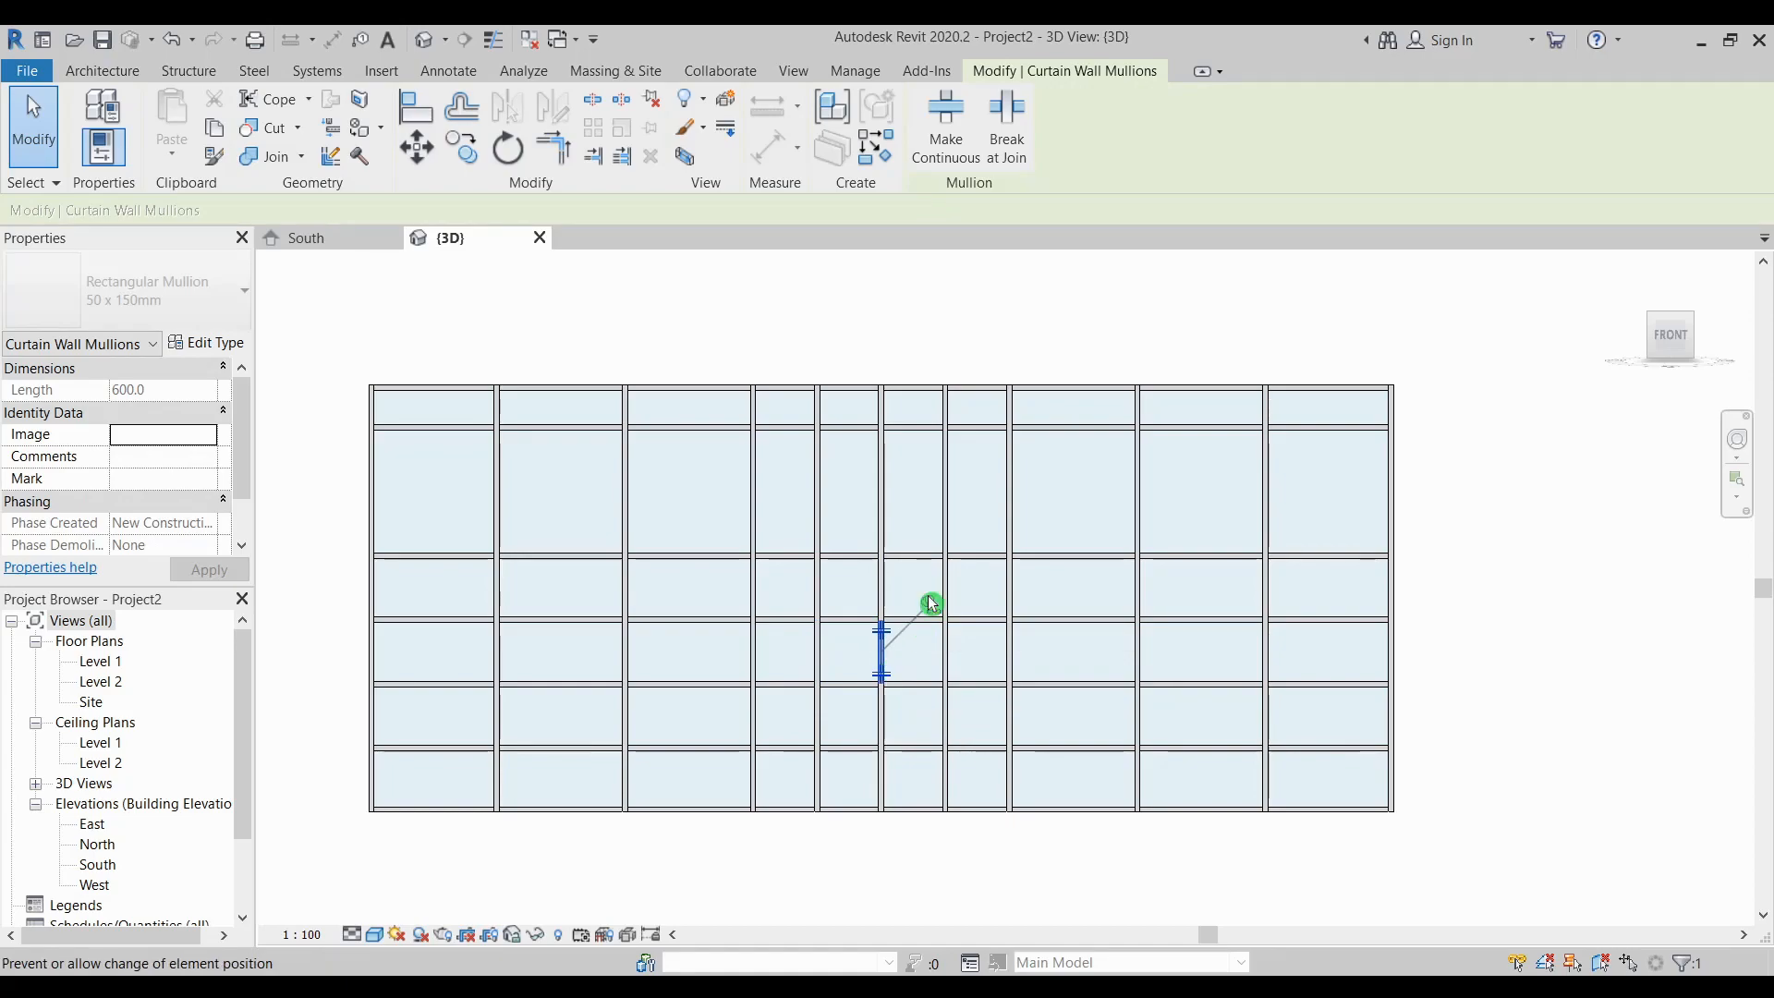
click(945, 319)
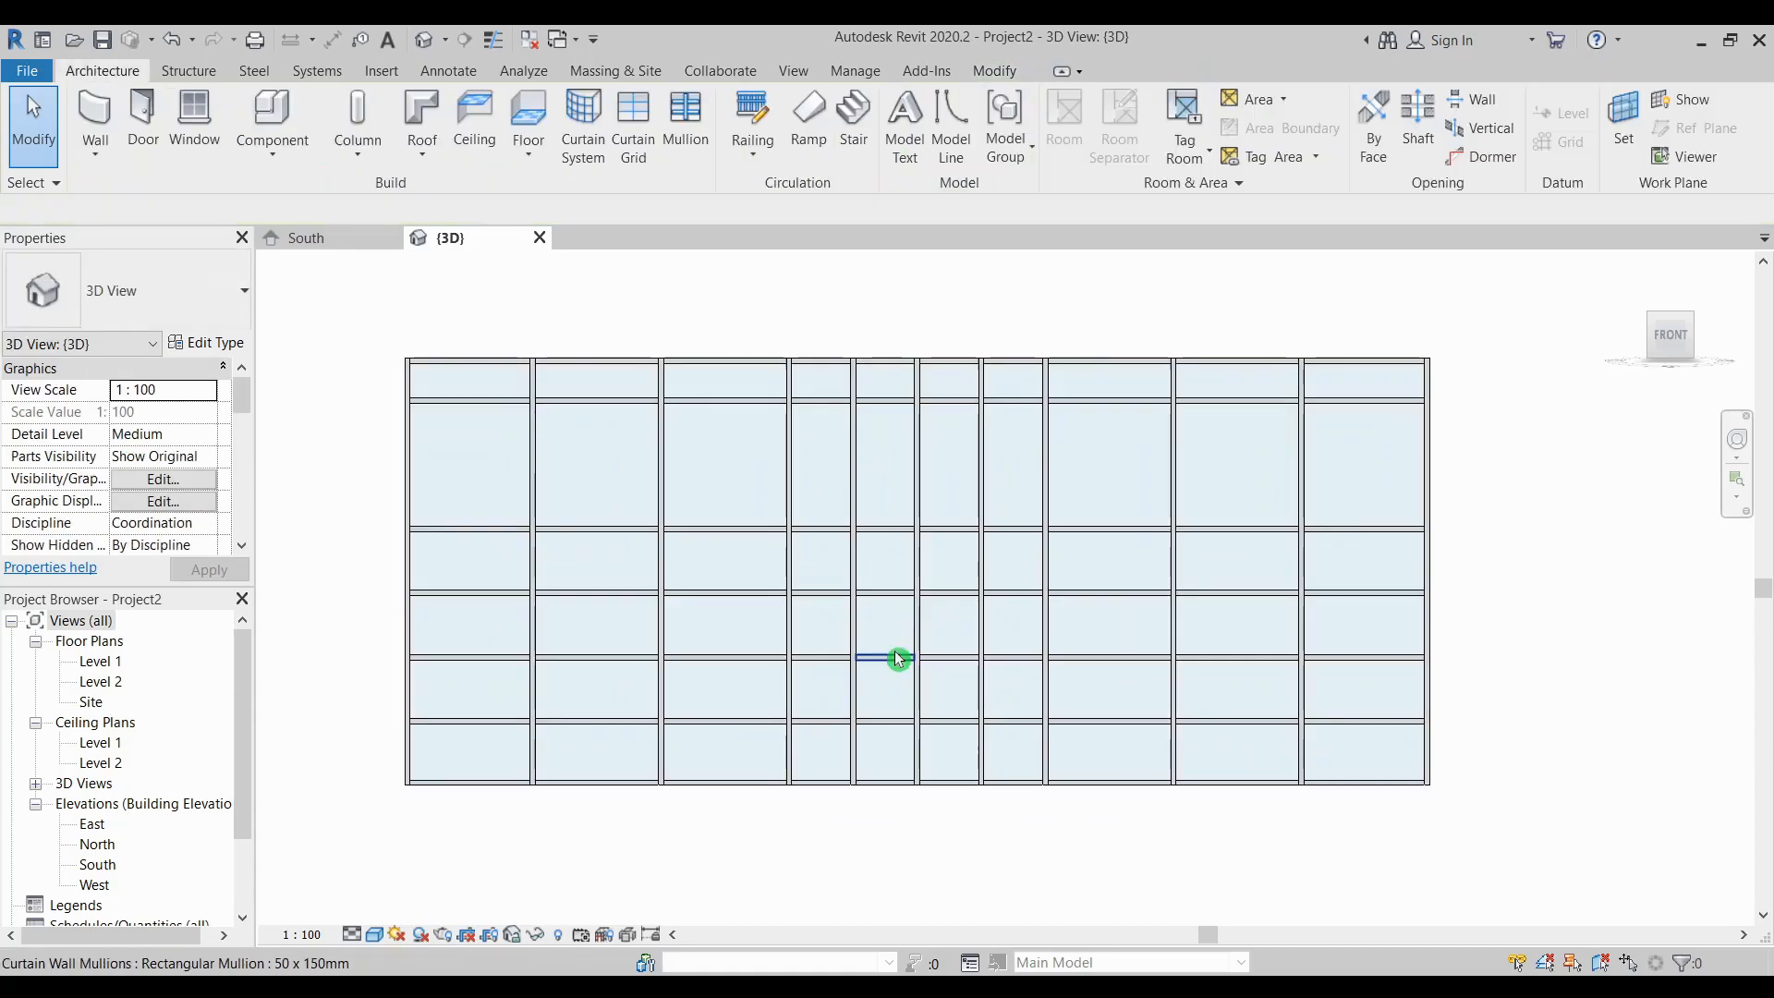
click(895, 650)
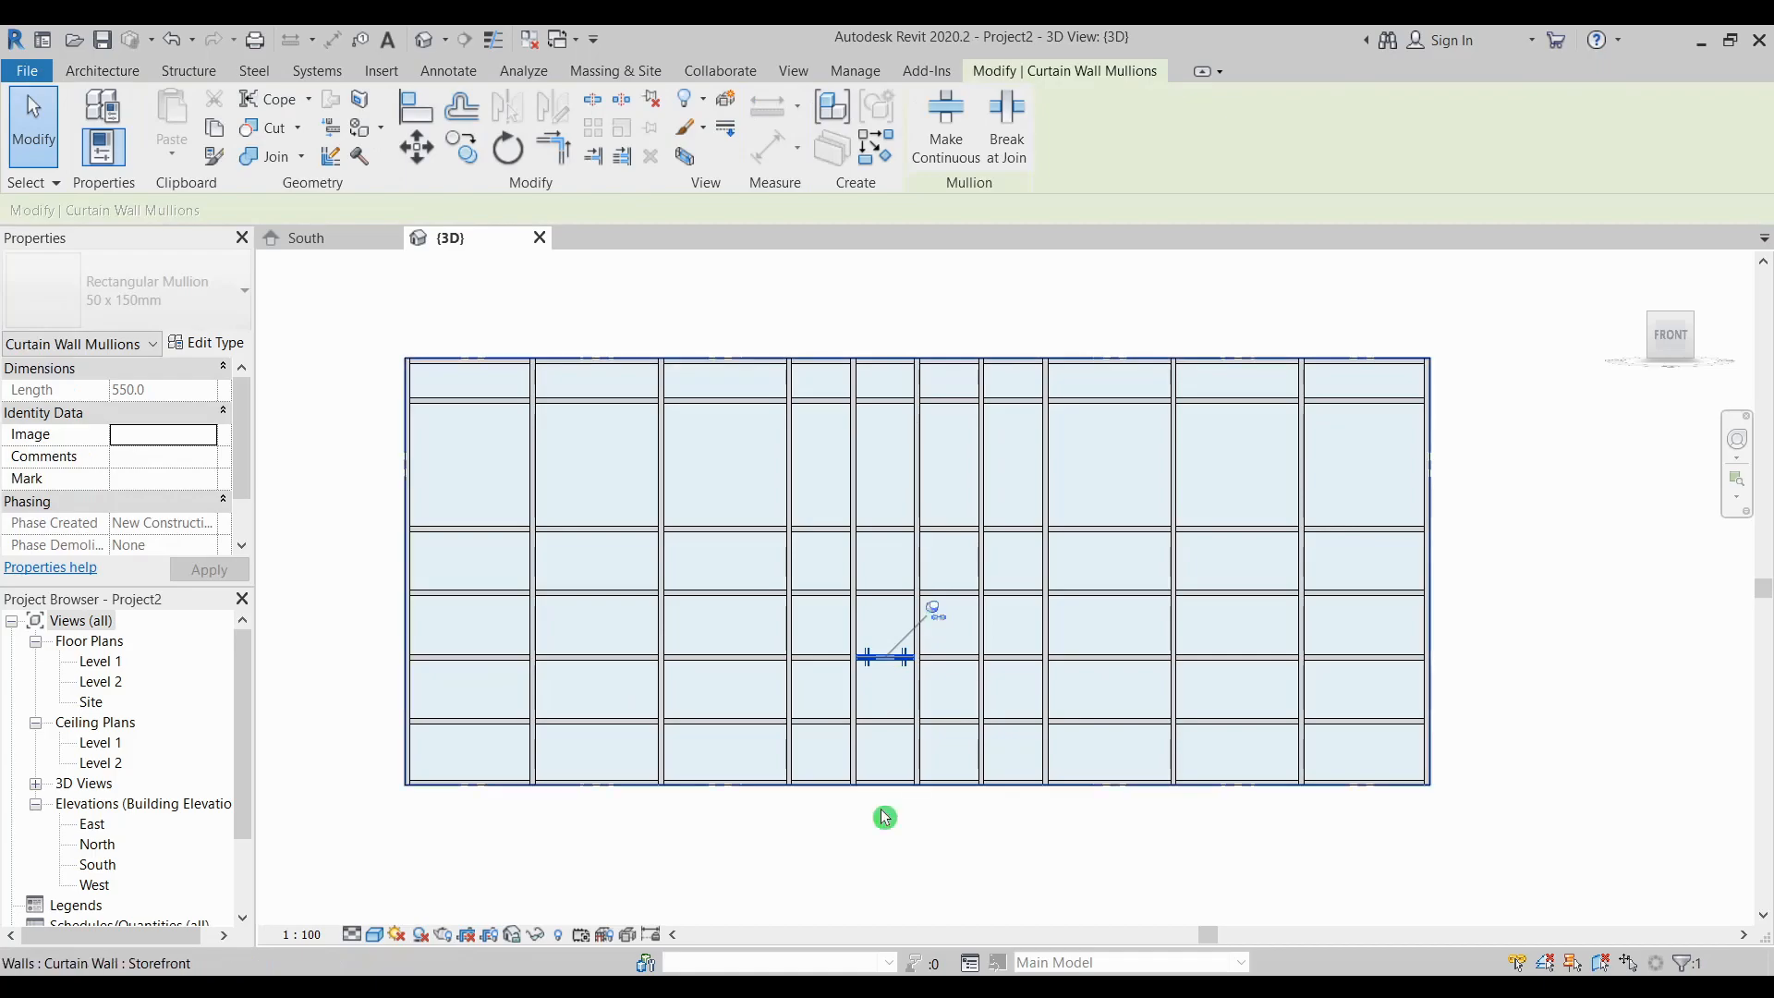
click(879, 854)
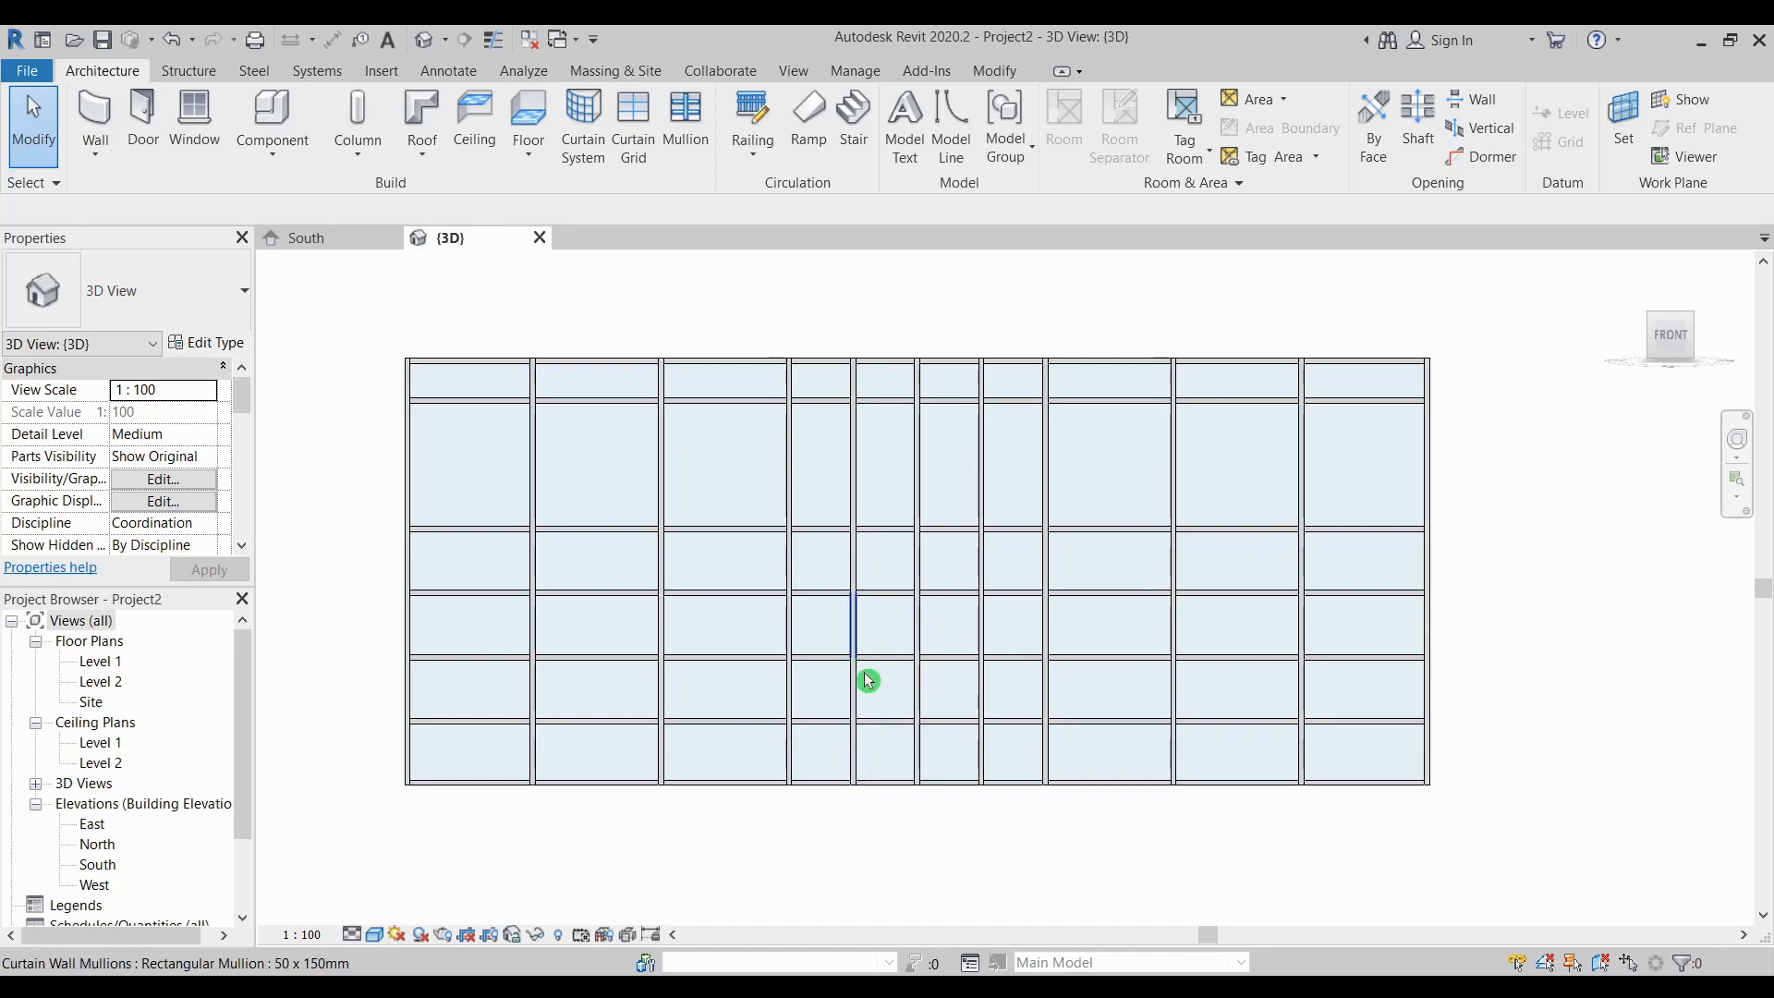
middle_drag(869, 680, 860, 709)
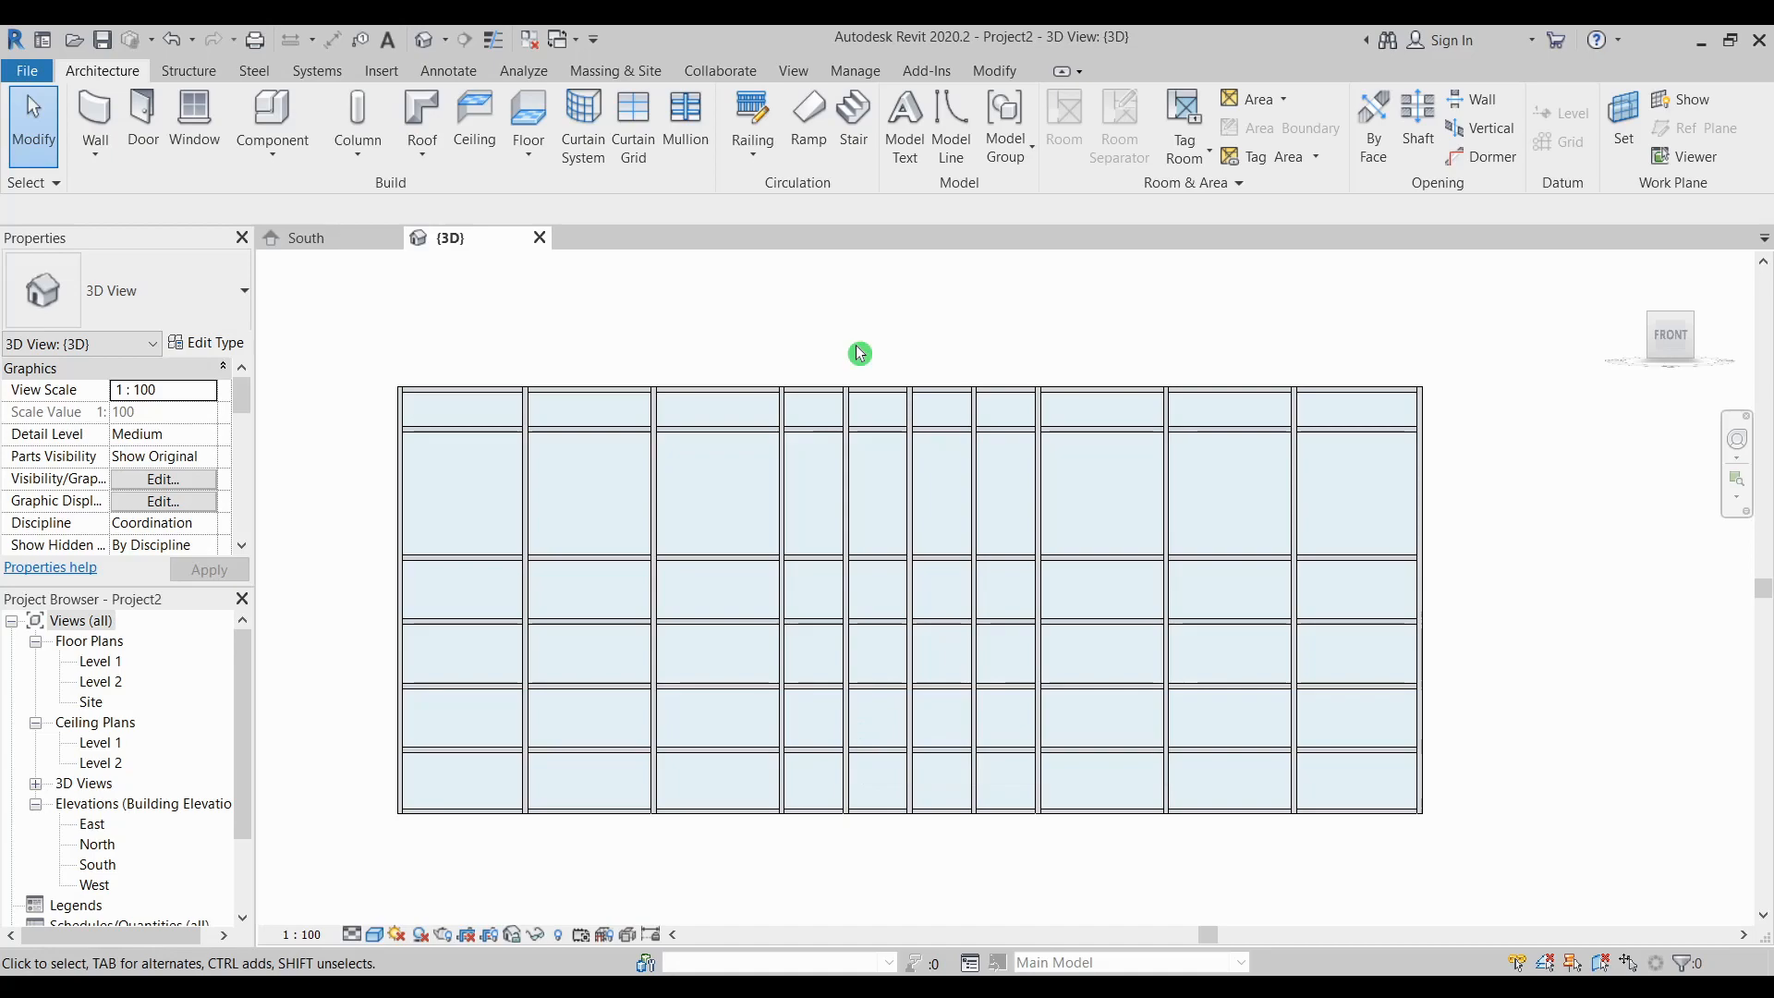
Select the fourth interior vertical line from the left with its mullions and filter the selection to Curtain Wall Grids only
drag(846, 329, 871, 893)
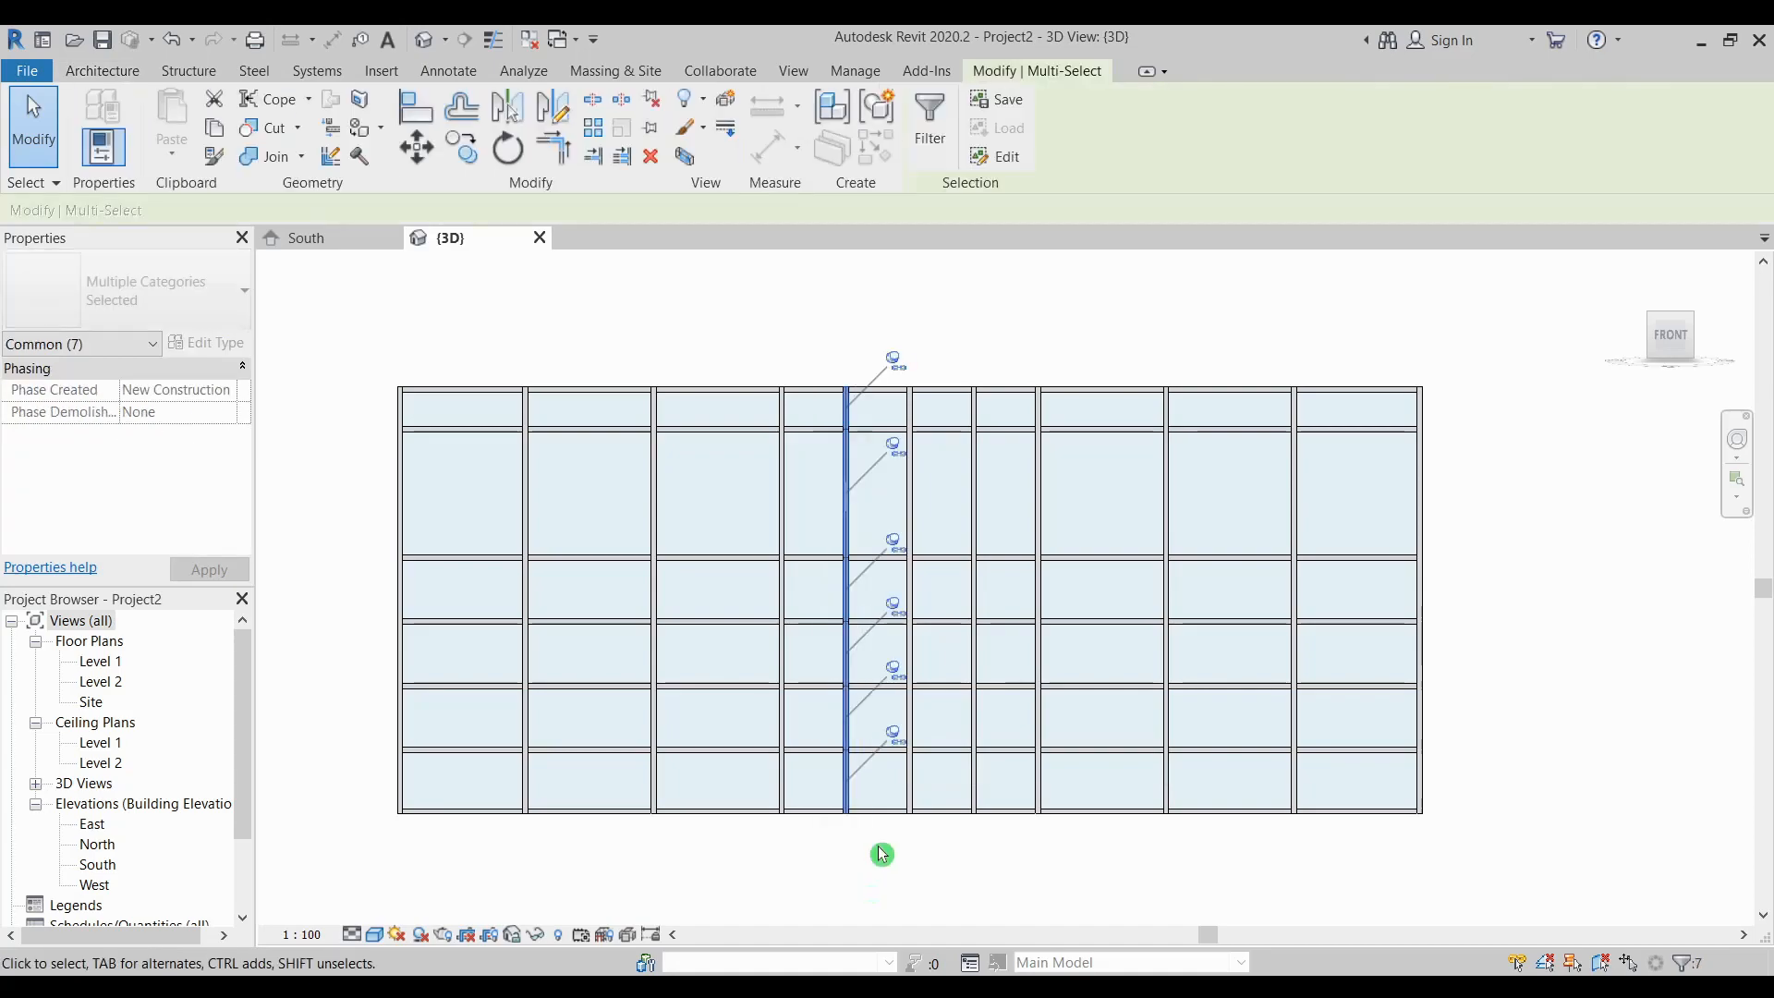
click(937, 111)
drag(569, 296, 1339, 317)
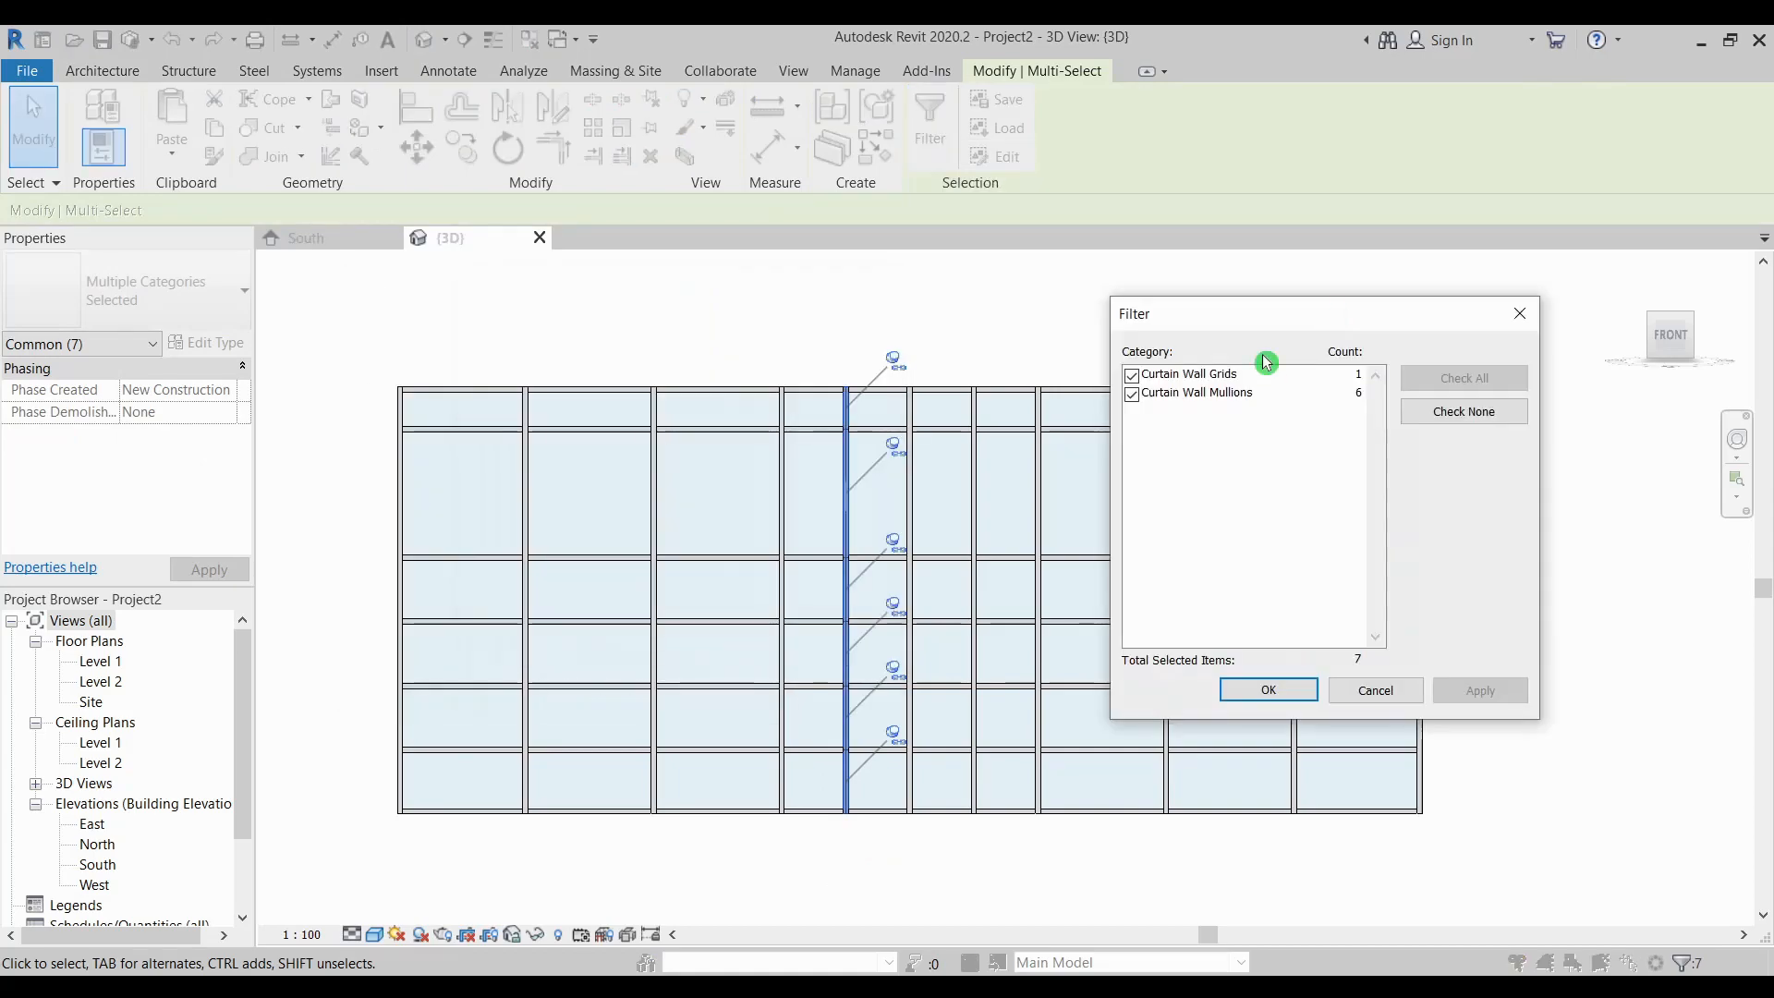
click(1131, 396)
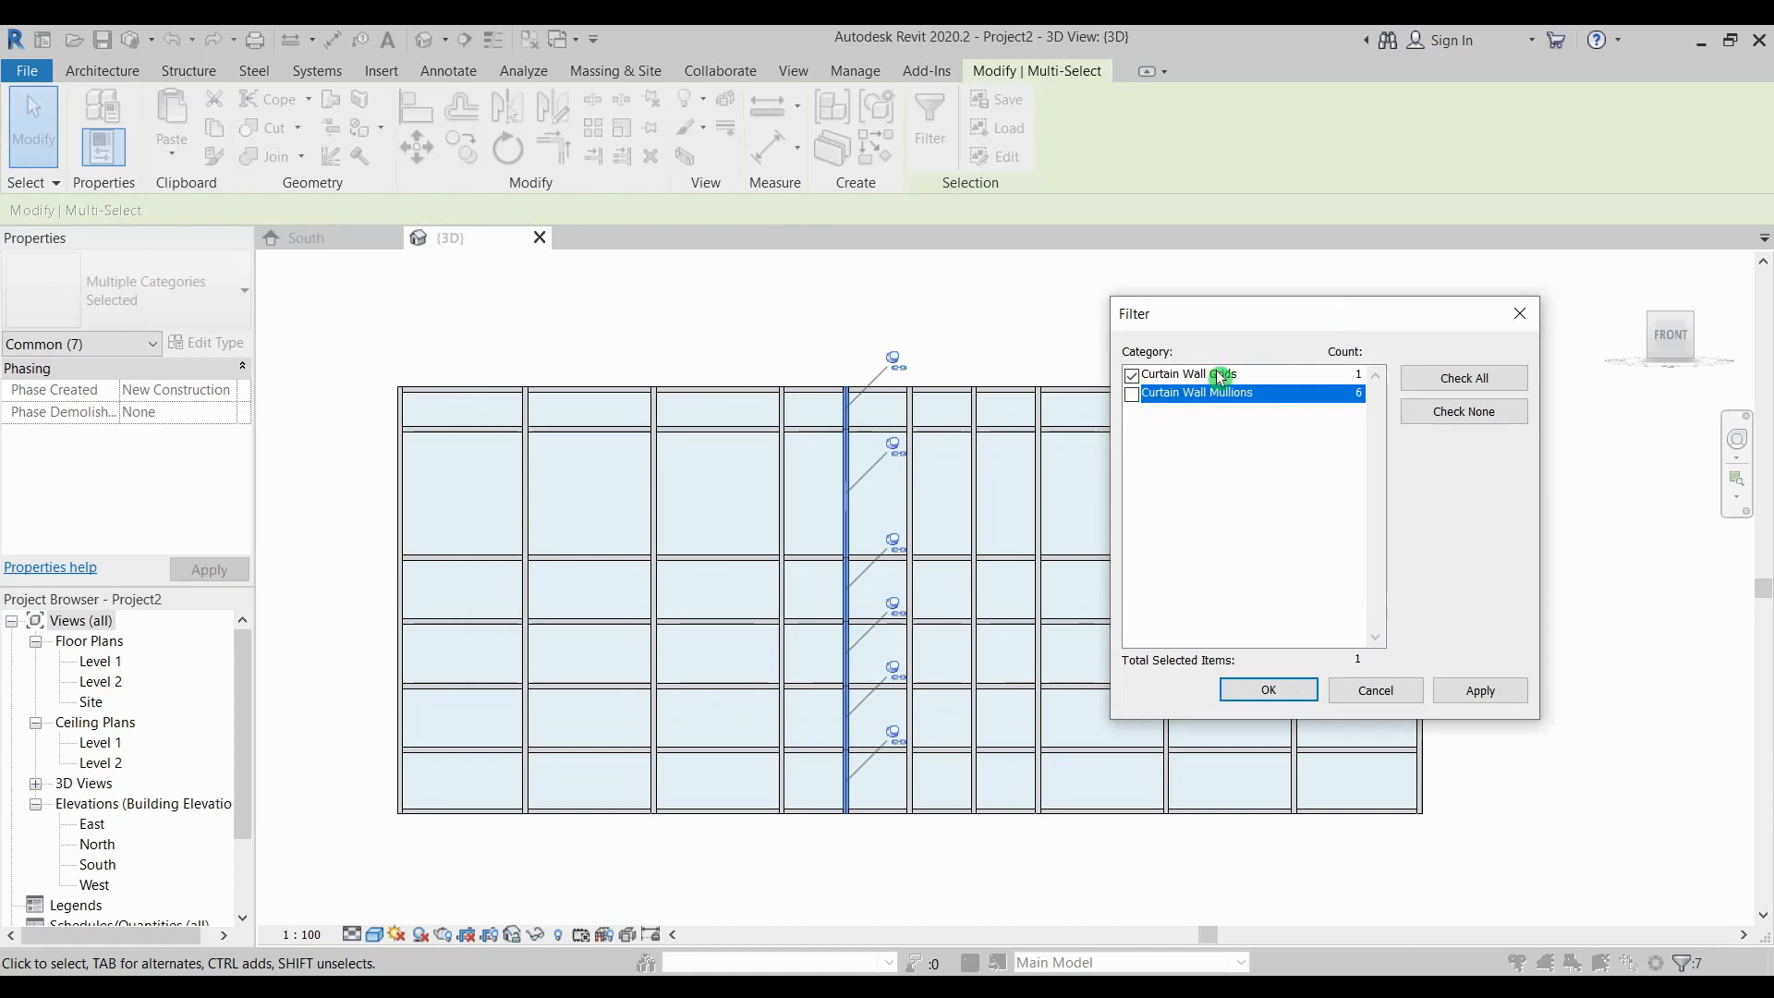
click(1231, 681)
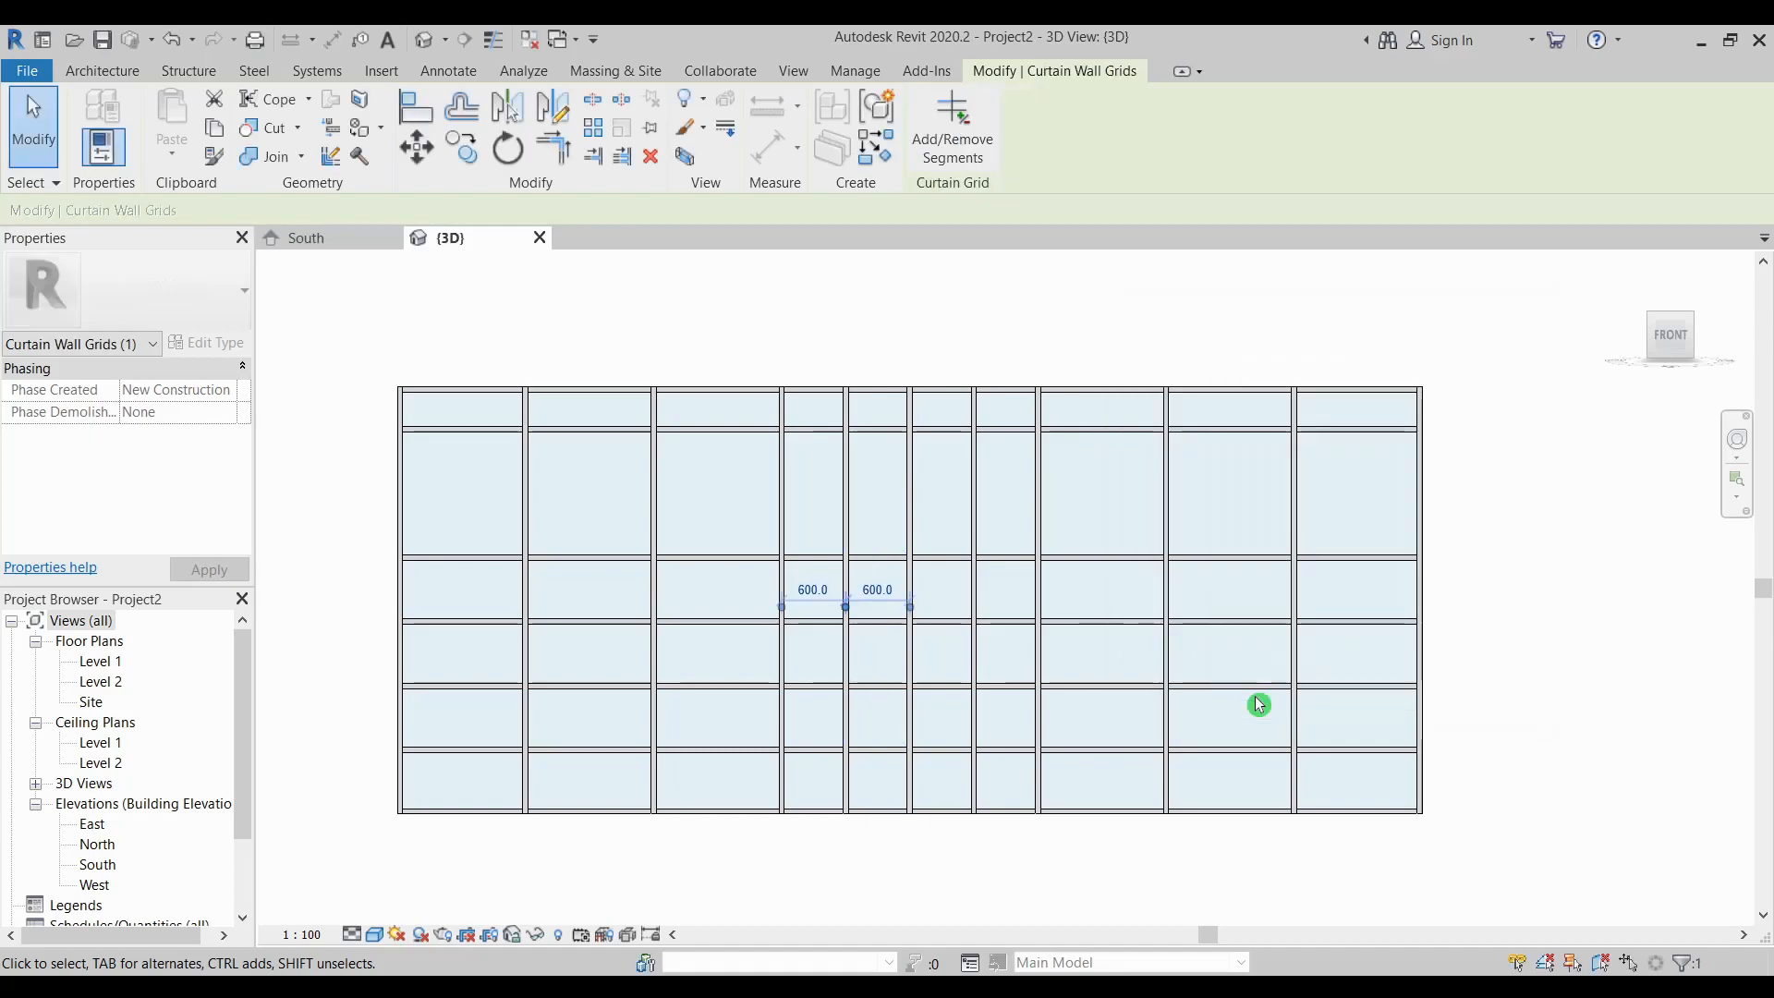
click(859, 637)
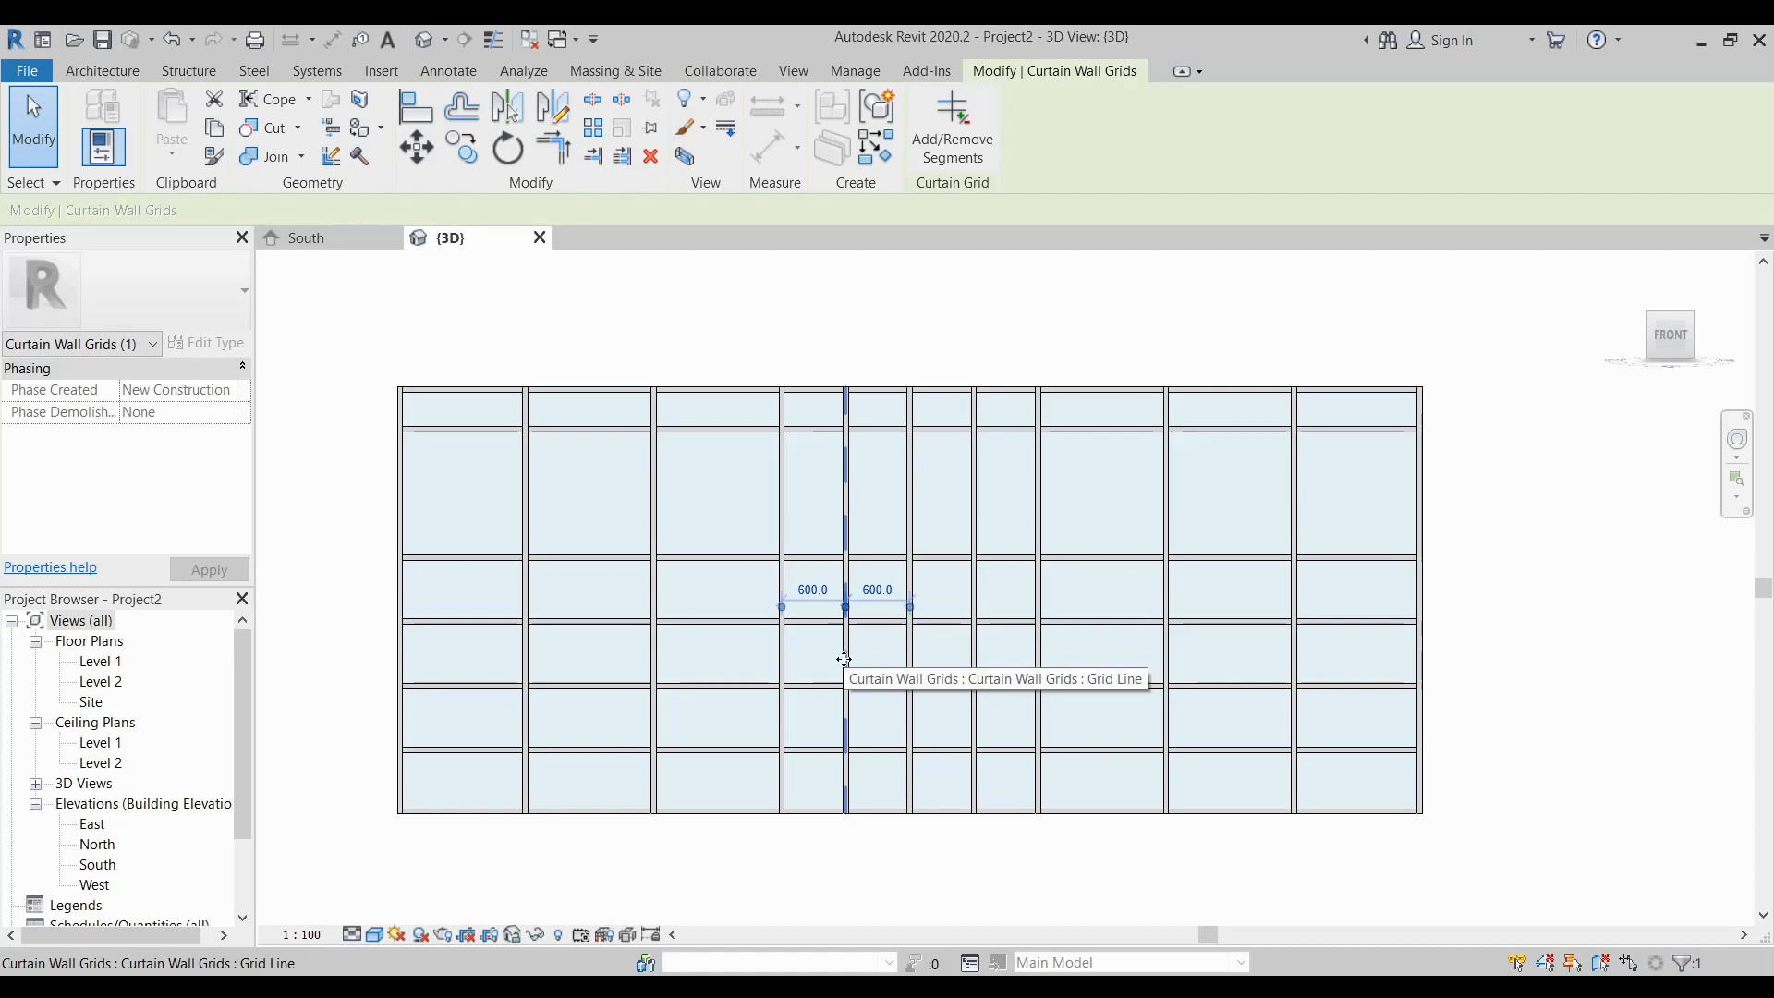
Remove the four lower segments of the selected vertical grid line with Add/Remove Segments, keeping the two upper ones
click(957, 129)
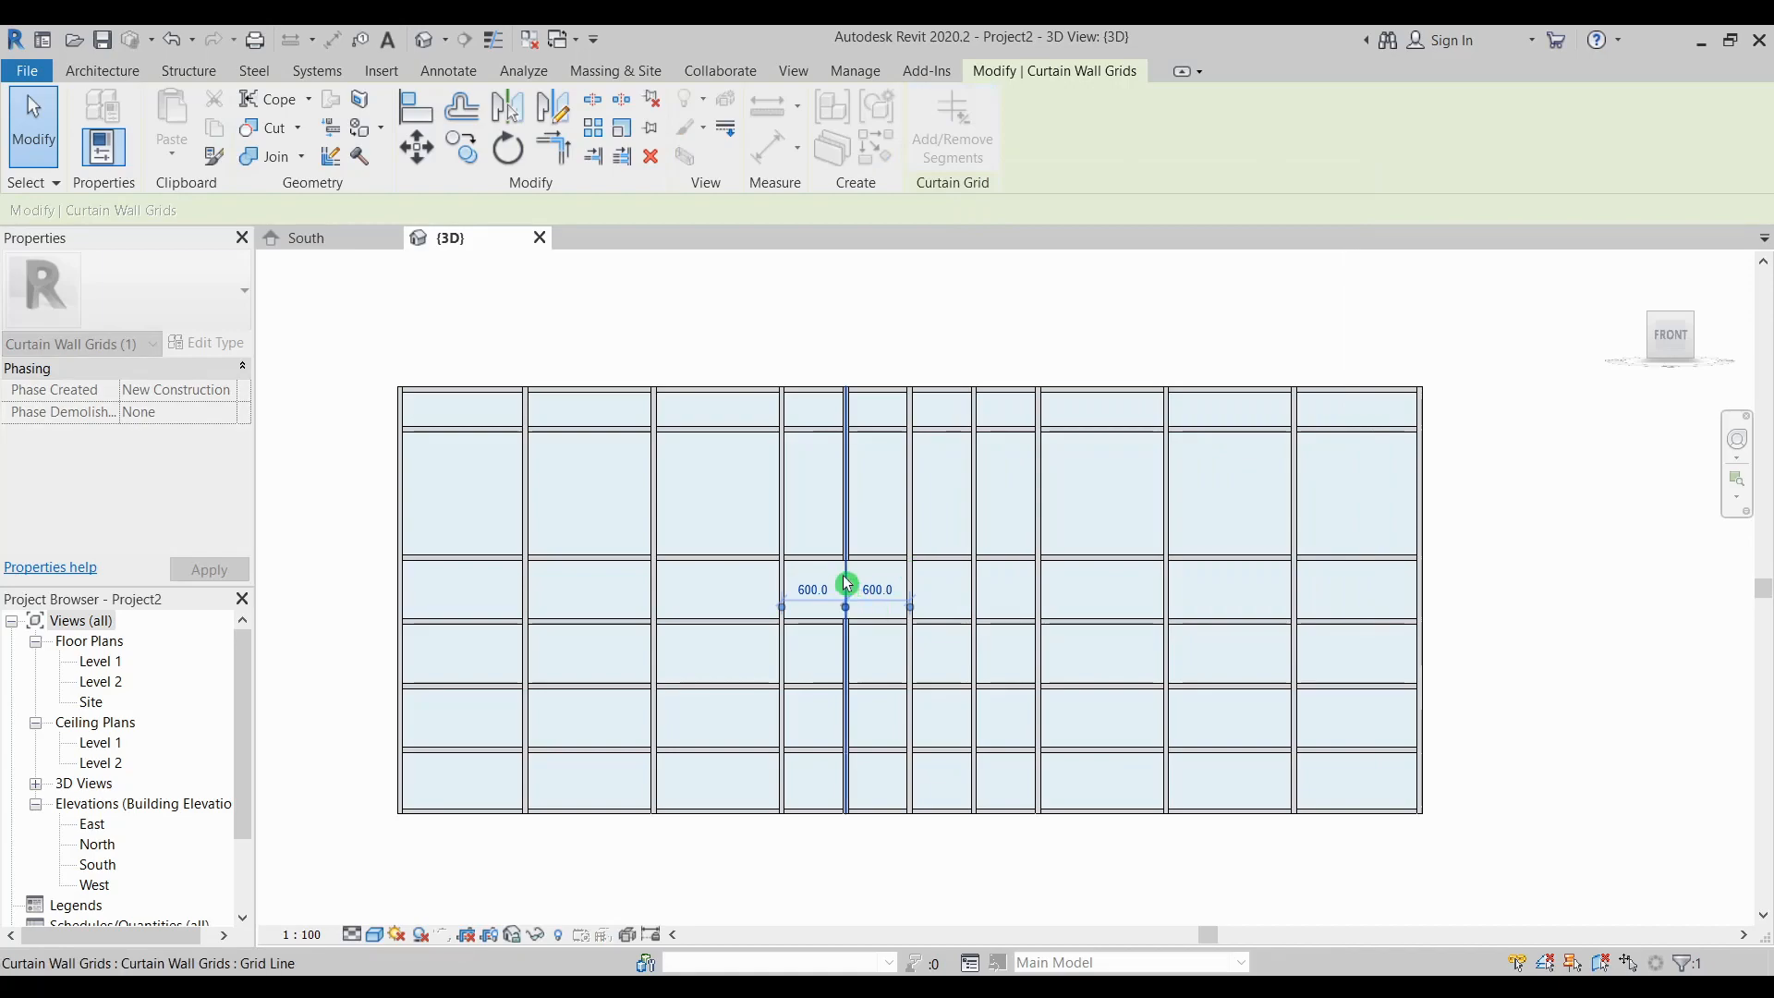
click(850, 657)
click(844, 691)
click(849, 793)
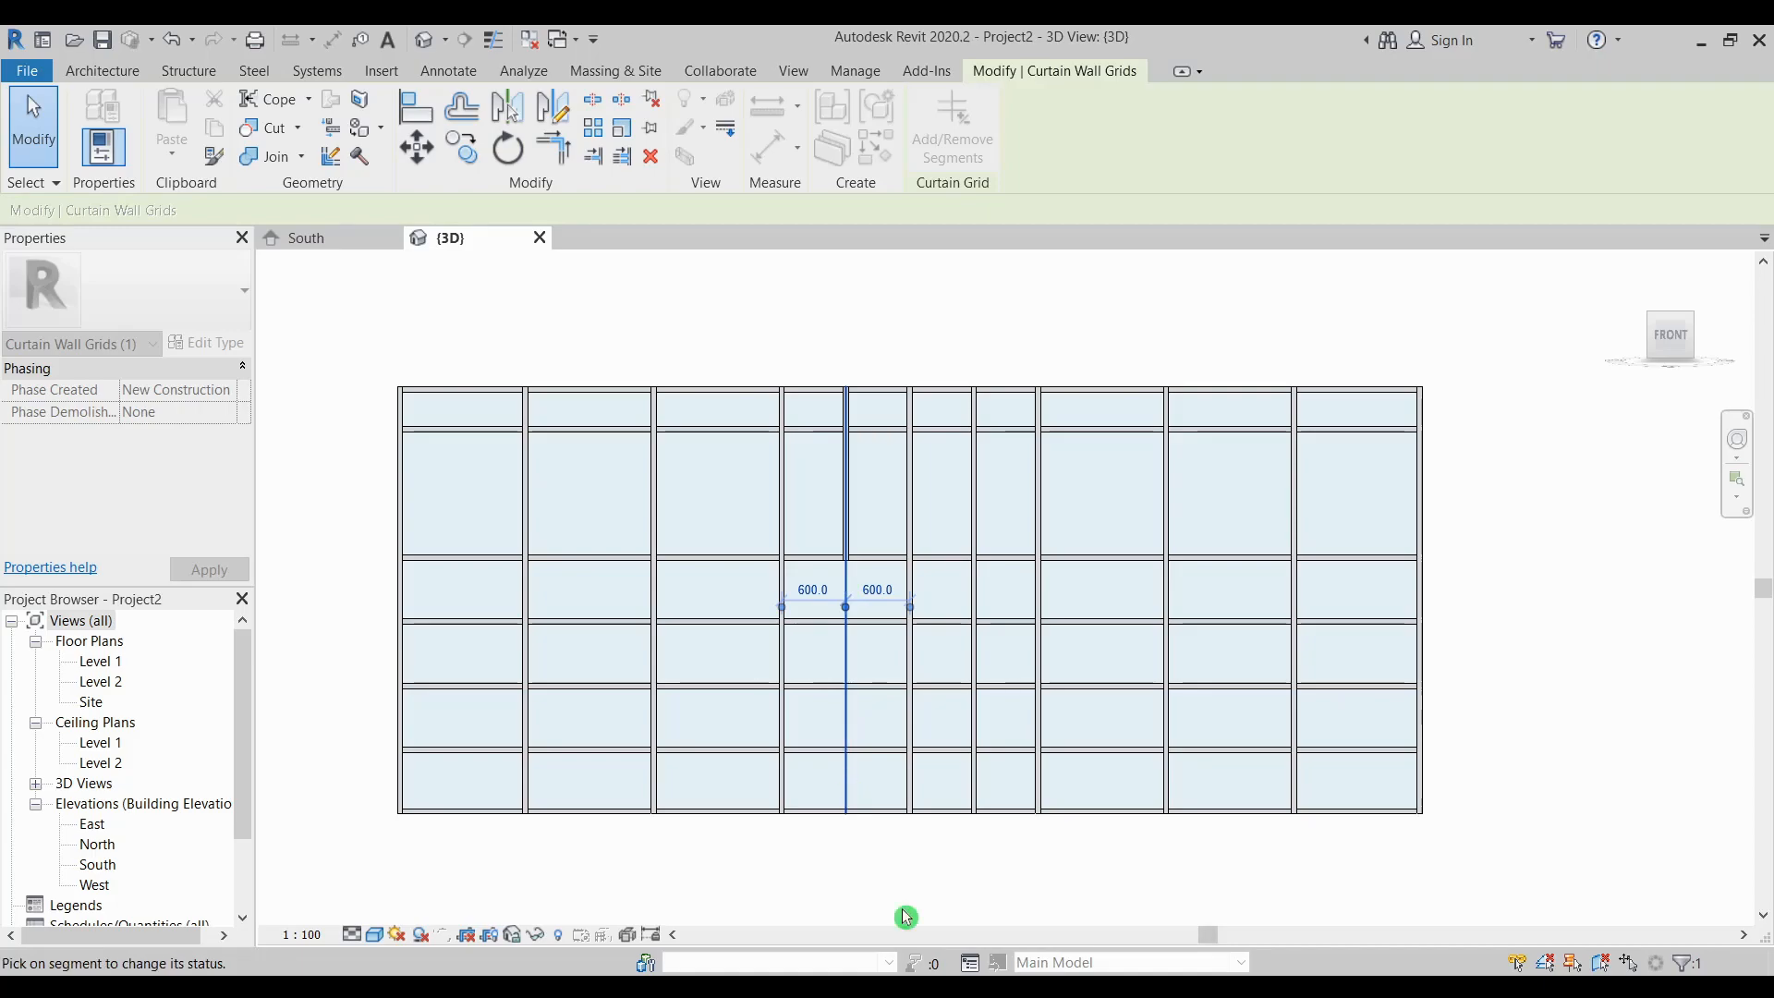
key(Escape)
key(Escape)
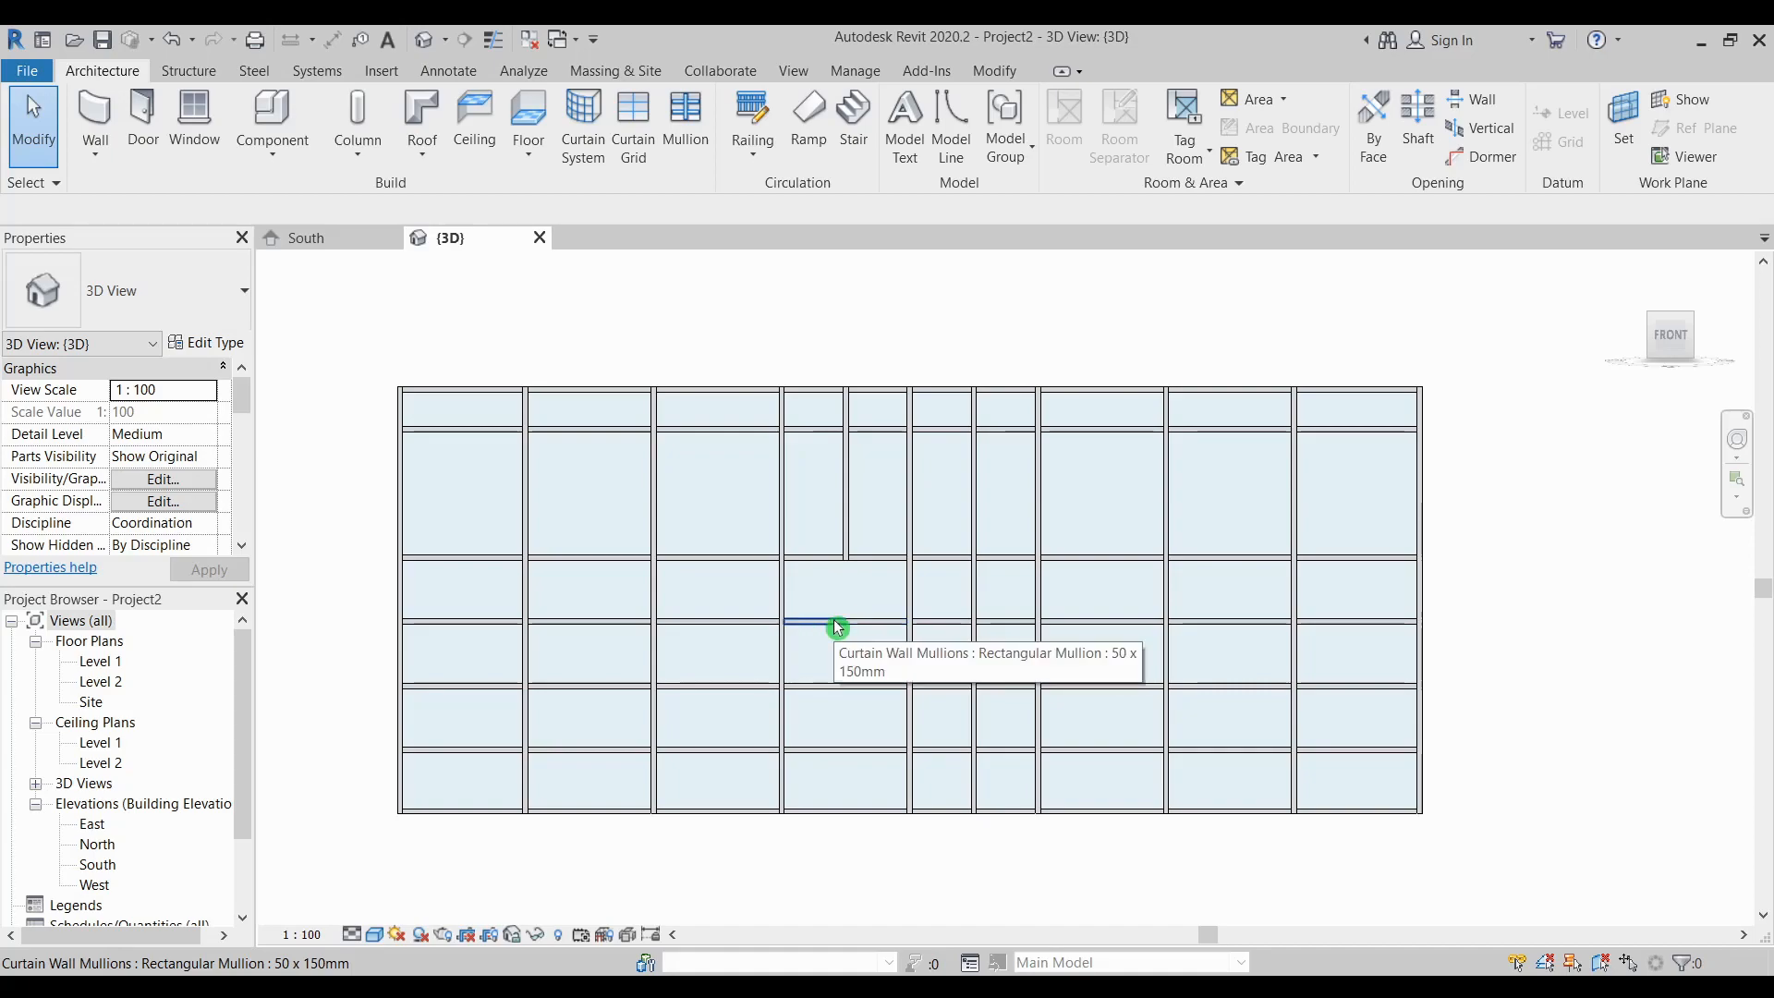
Remove the segments across the two central bays from the third horizontal grid line above the wall's base, using Add/Remove Segments
key(Tab)
key(Tab)
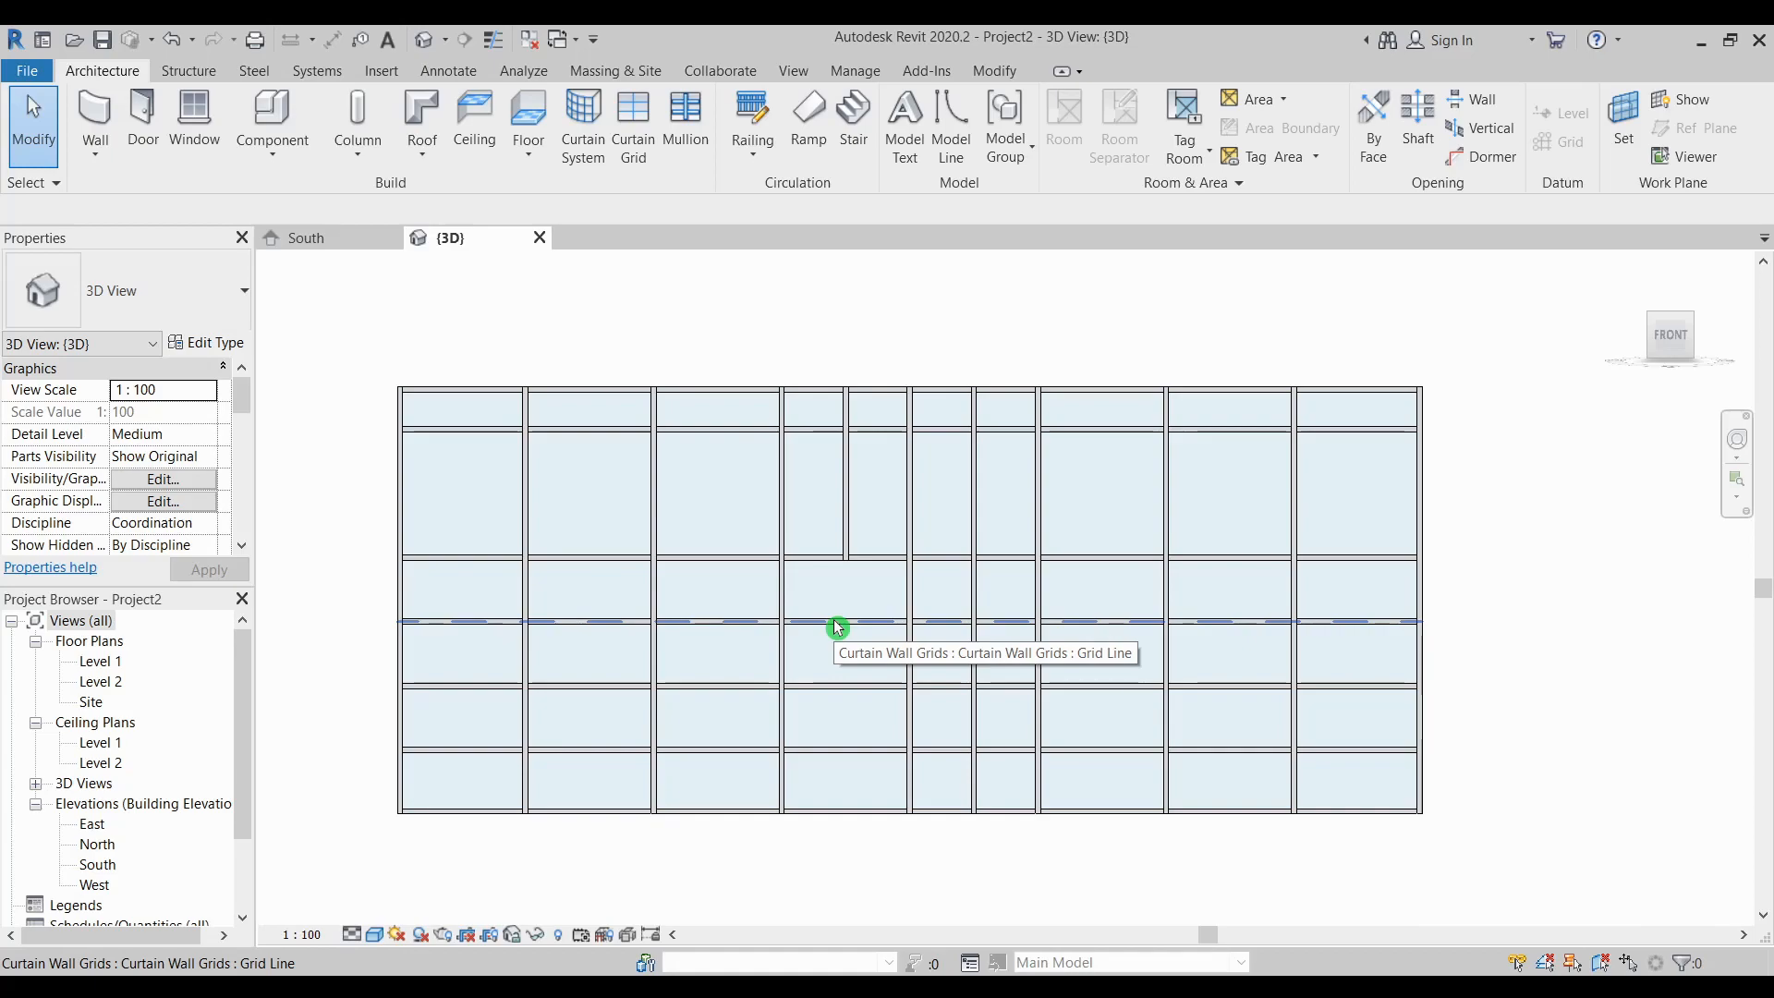
click(837, 628)
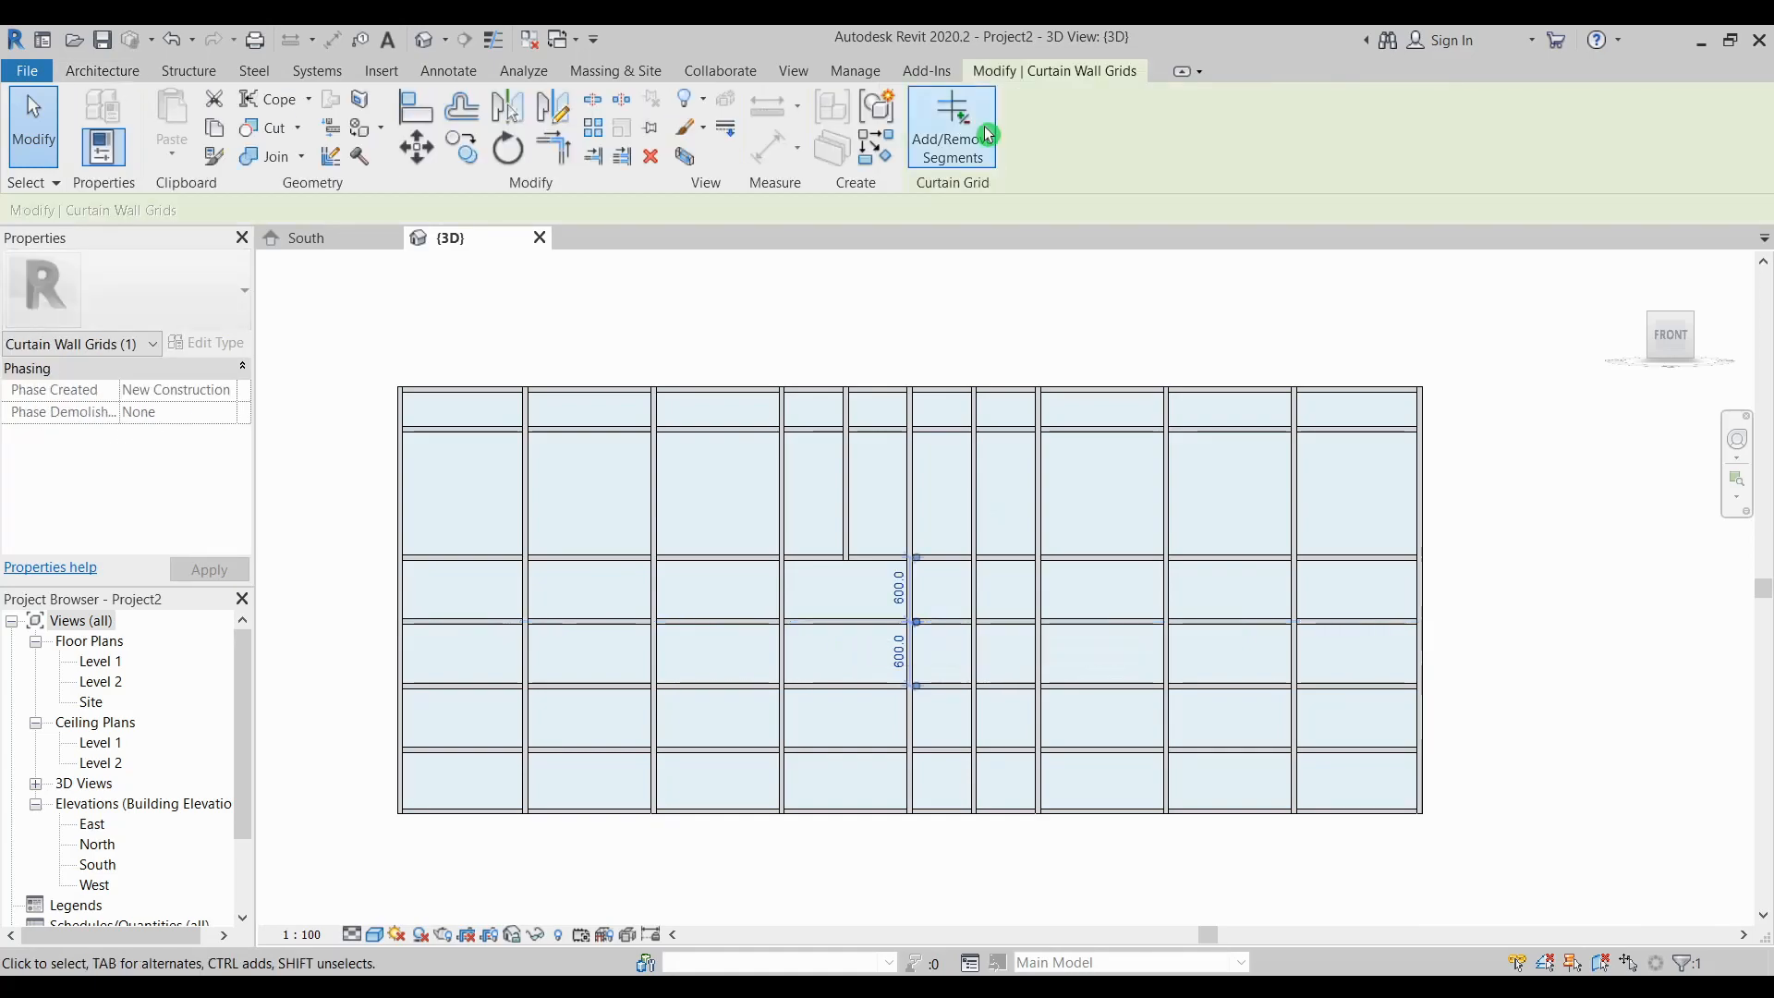
click(956, 130)
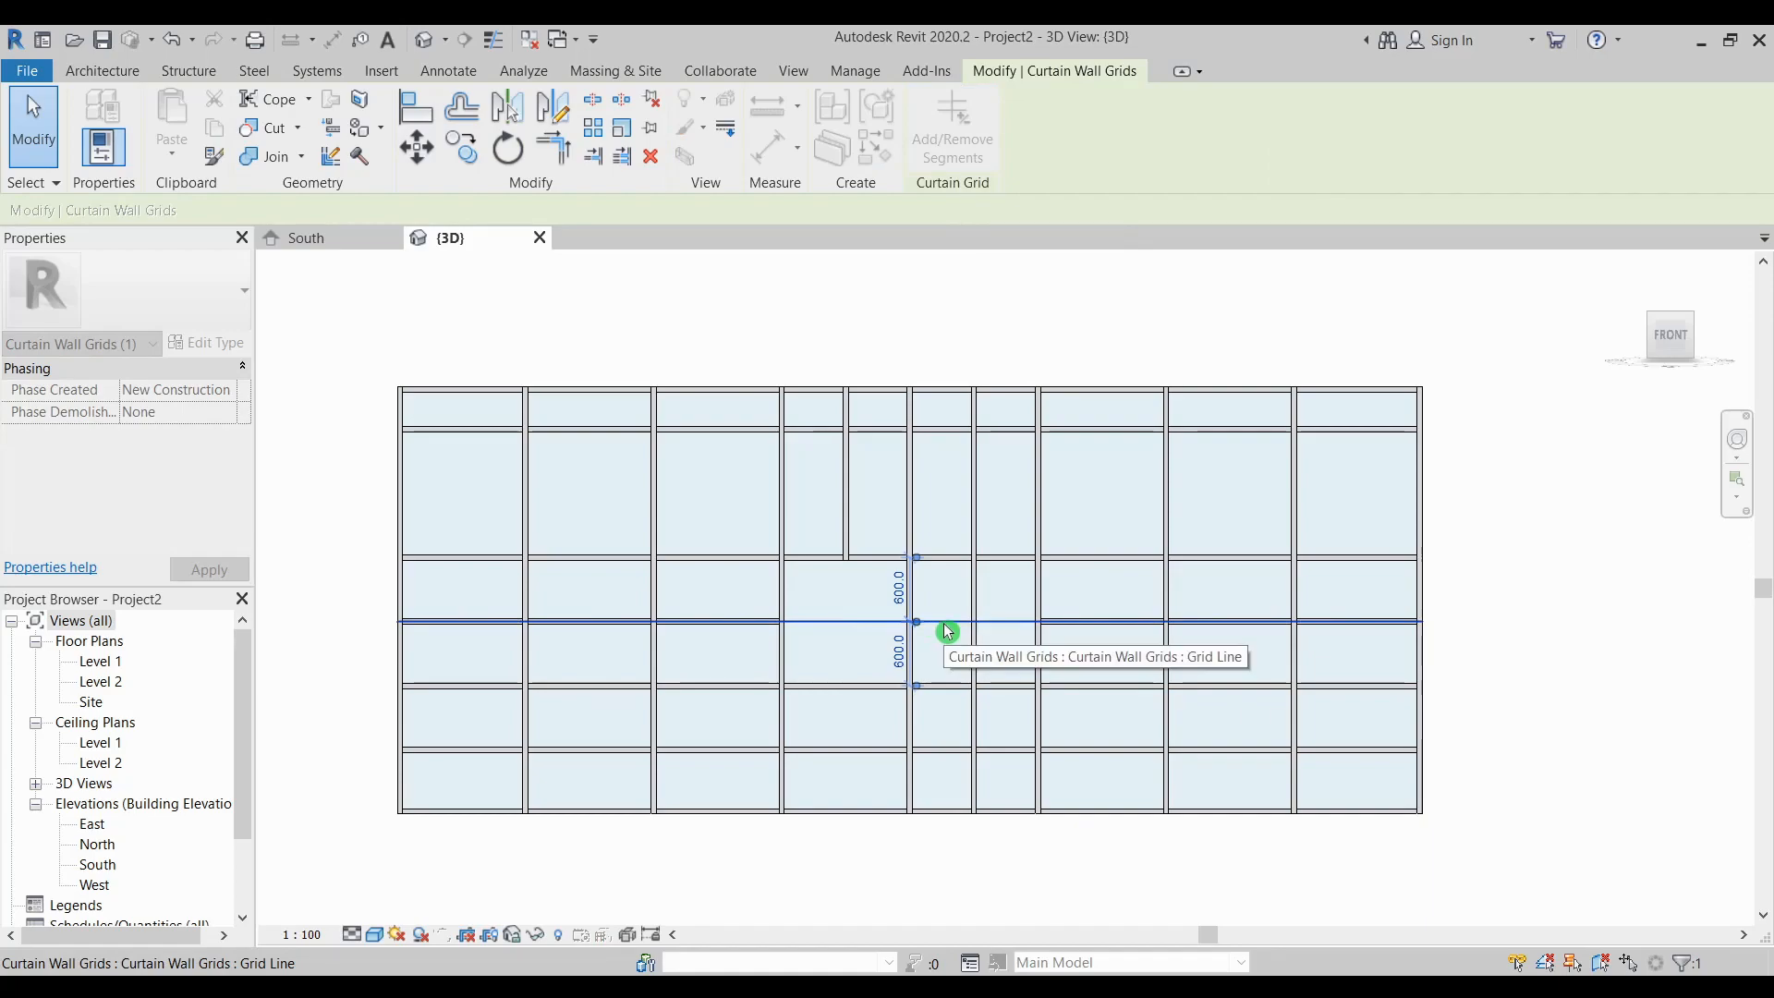
key(Escape)
key(Escape)
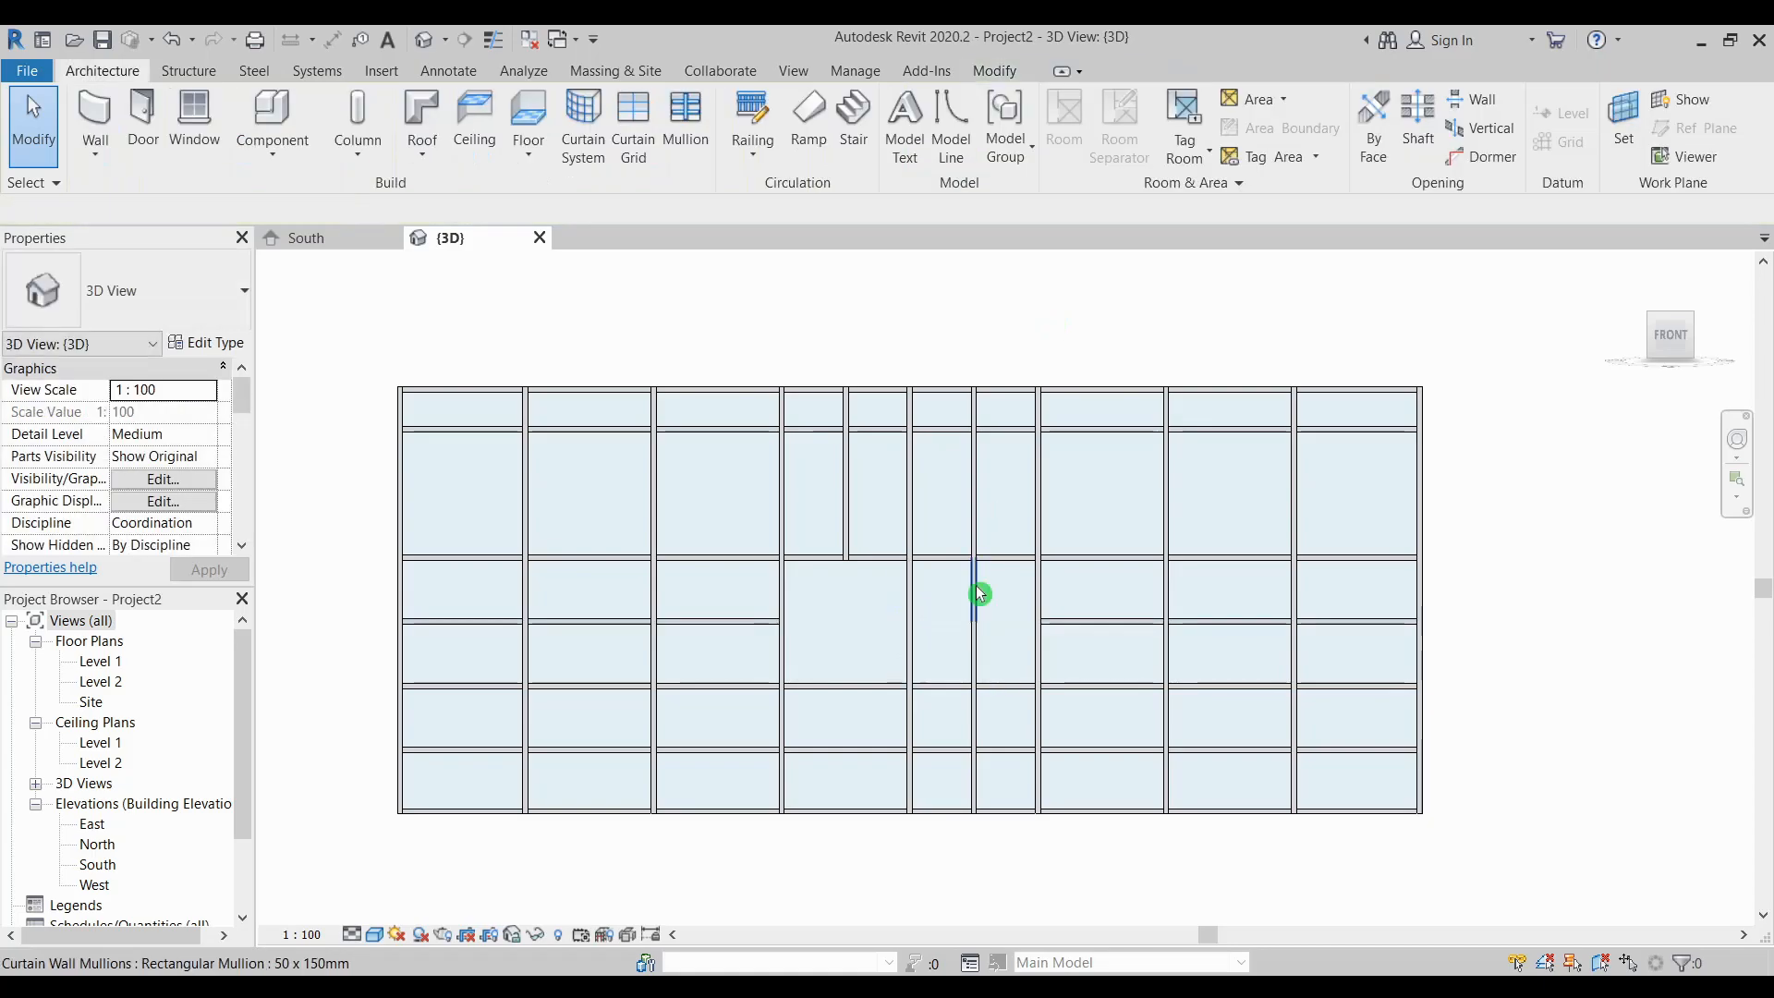
Remove the segments of the vertical grid line halving the right central bay in the third and fourth rows from the base
key(Tab)
key(Tab)
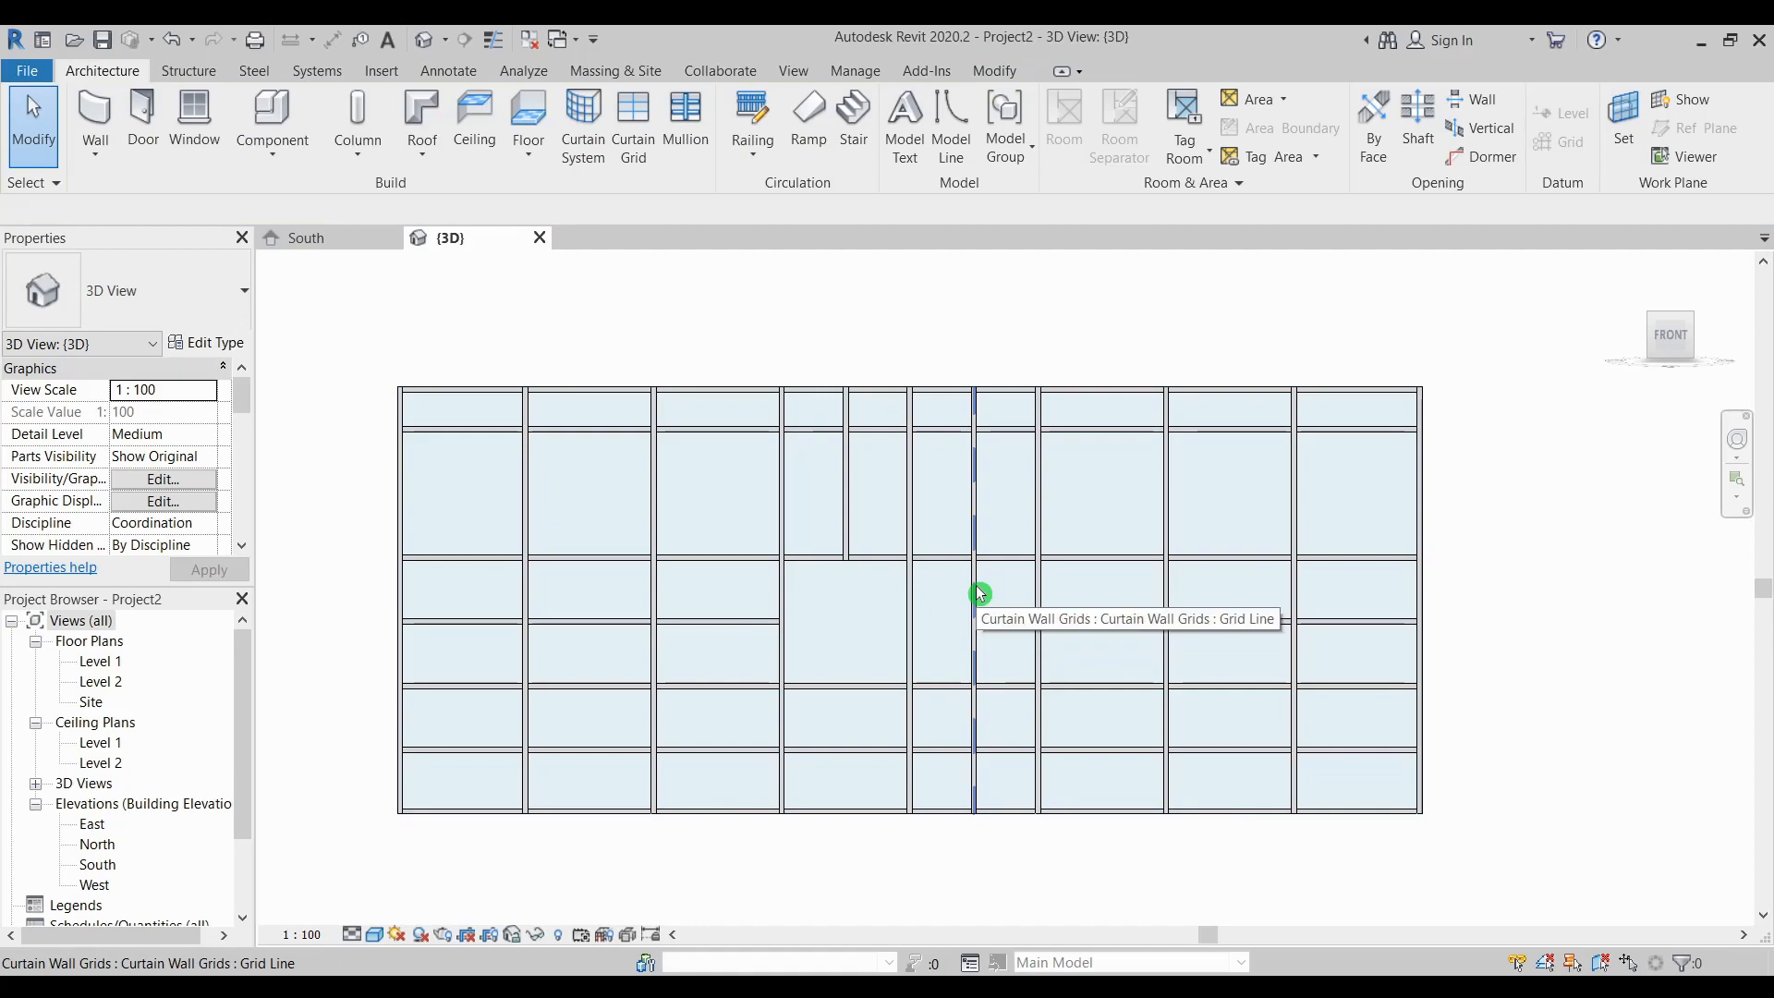
click(980, 593)
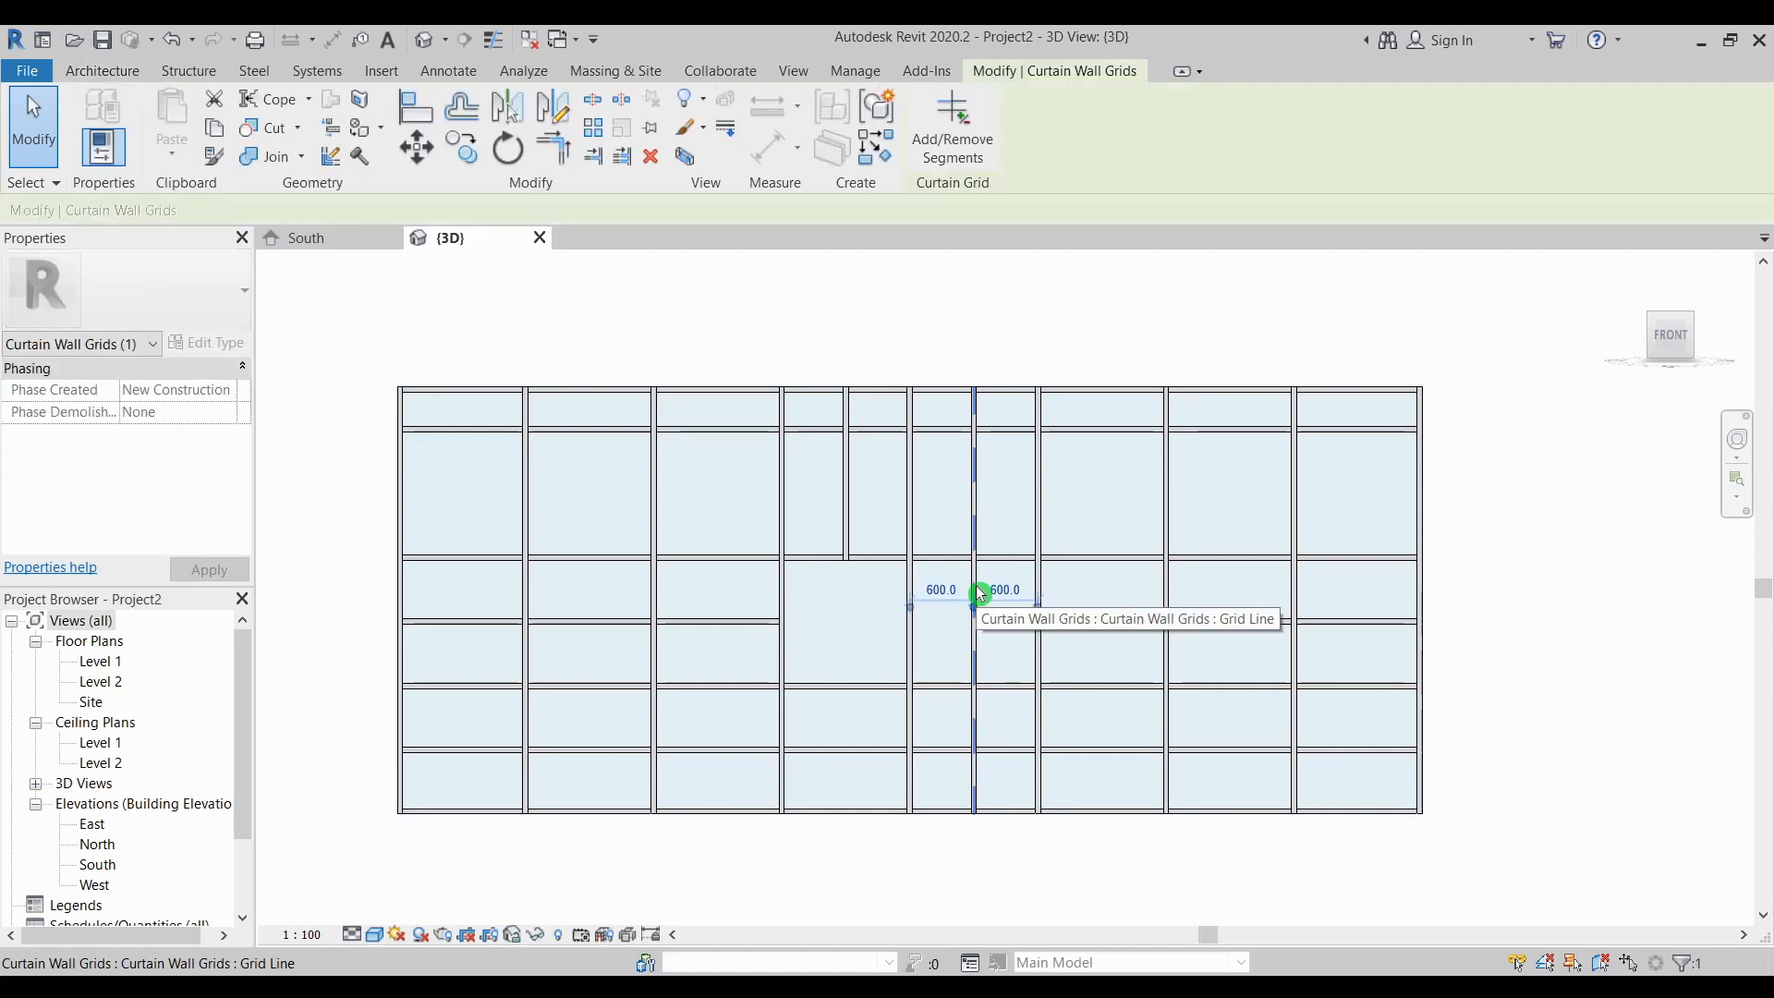
click(959, 148)
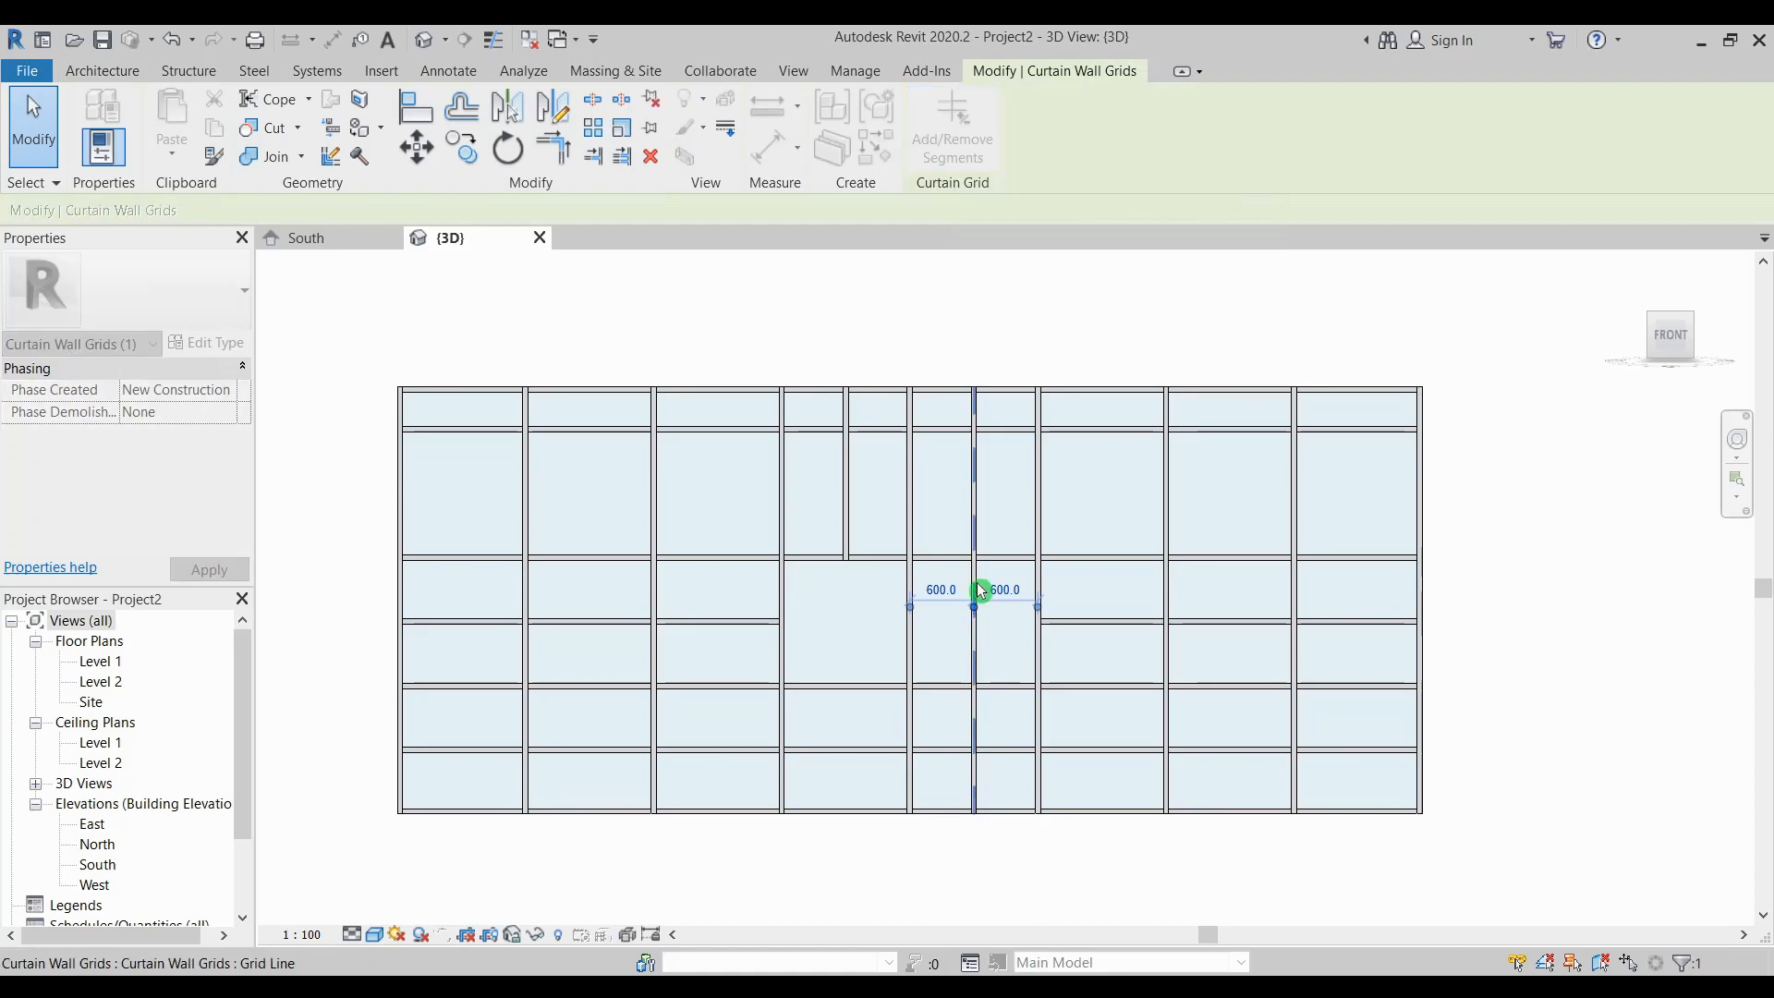
click(977, 590)
click(1604, 674)
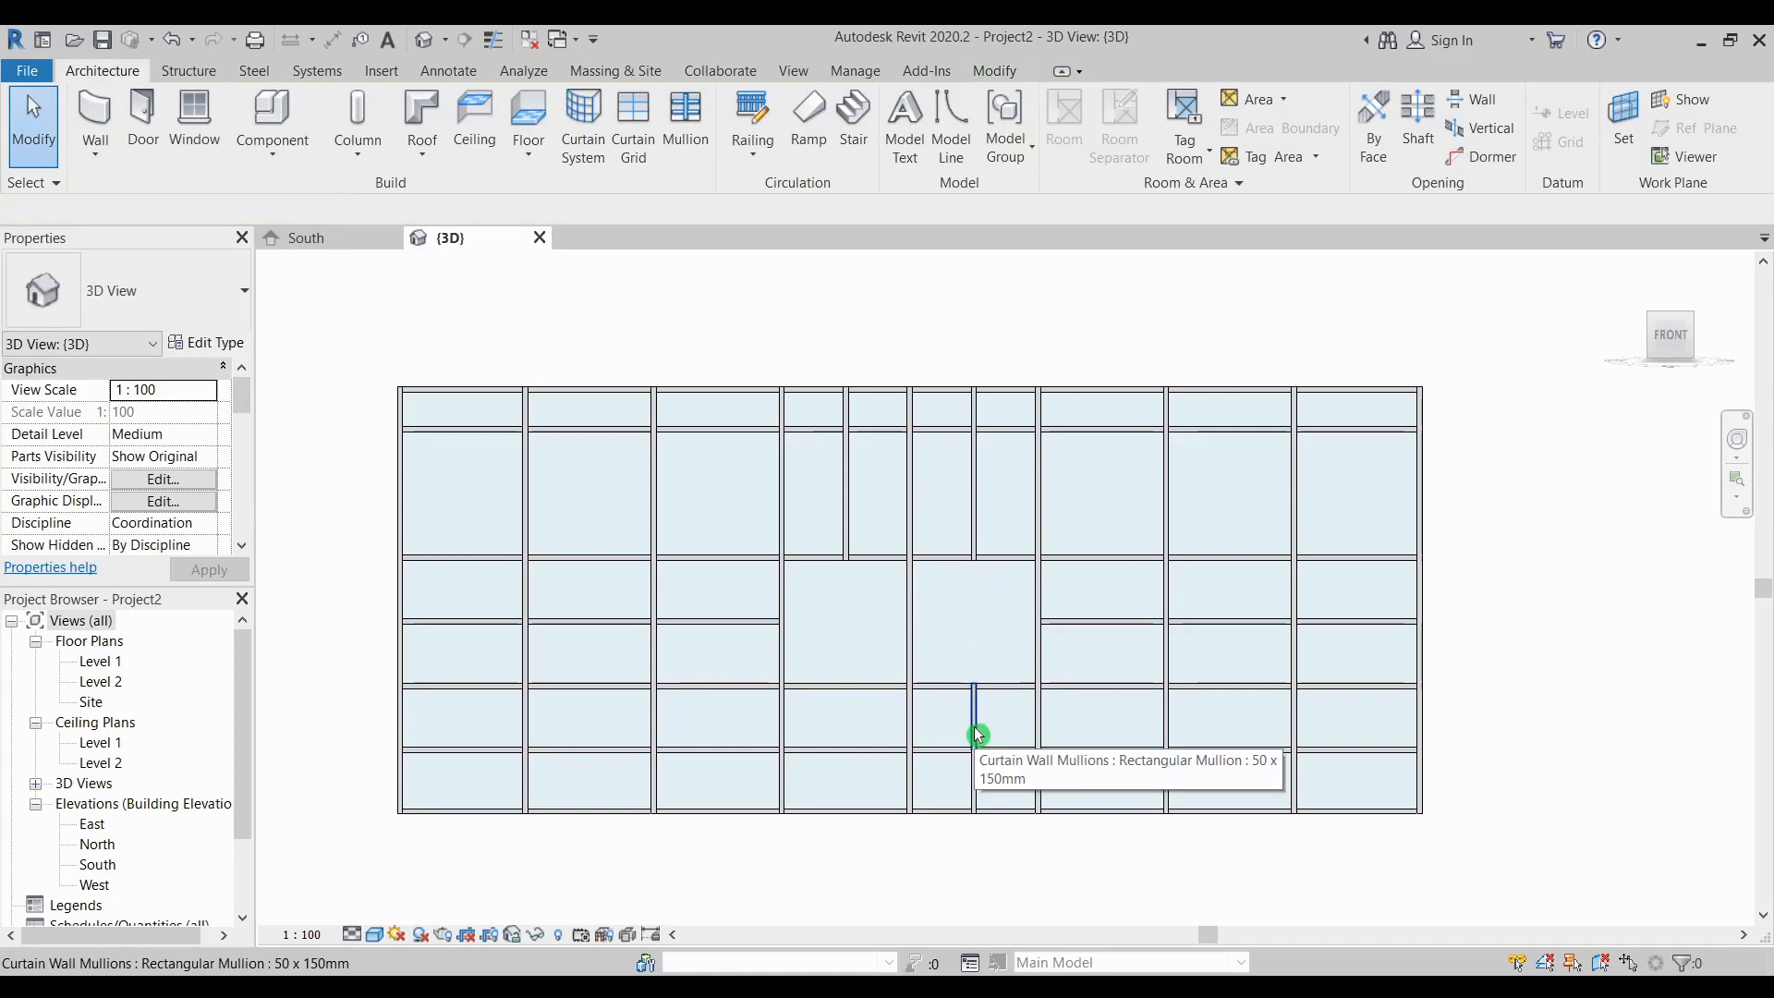
Remove the two lowest segments of that same vertical grid line in the right central bay with Add/Remove Segments
key(Tab)
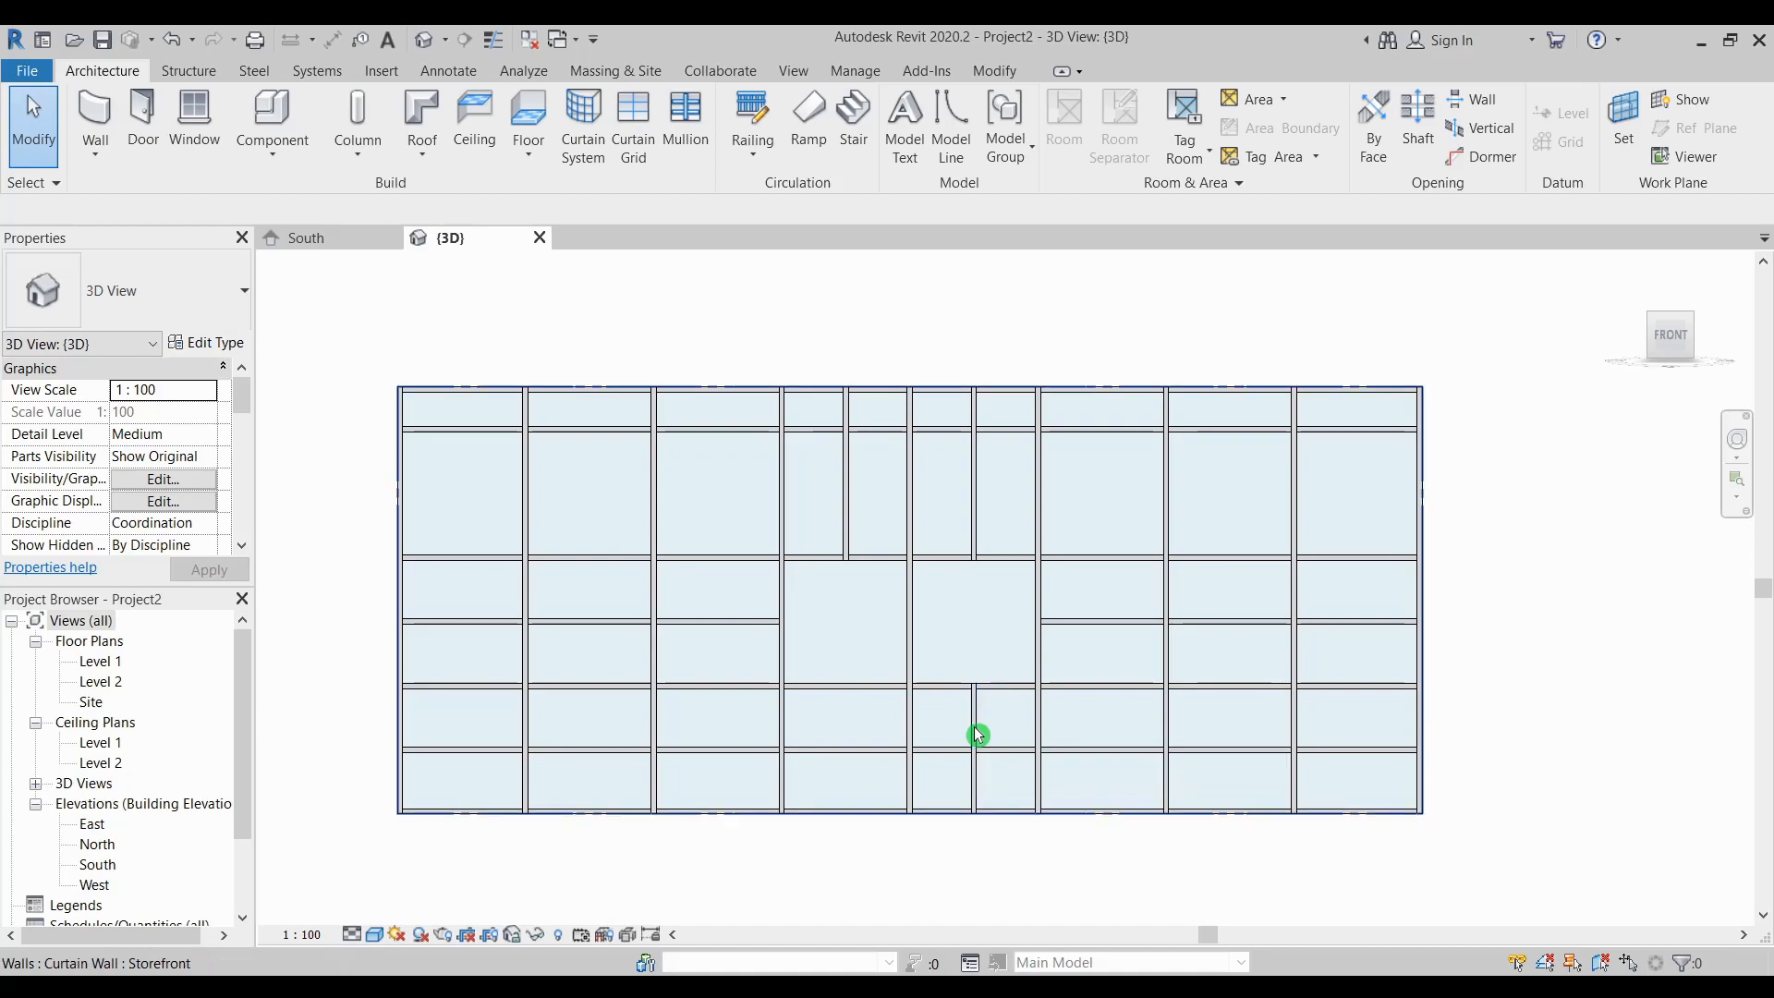
key(Tab)
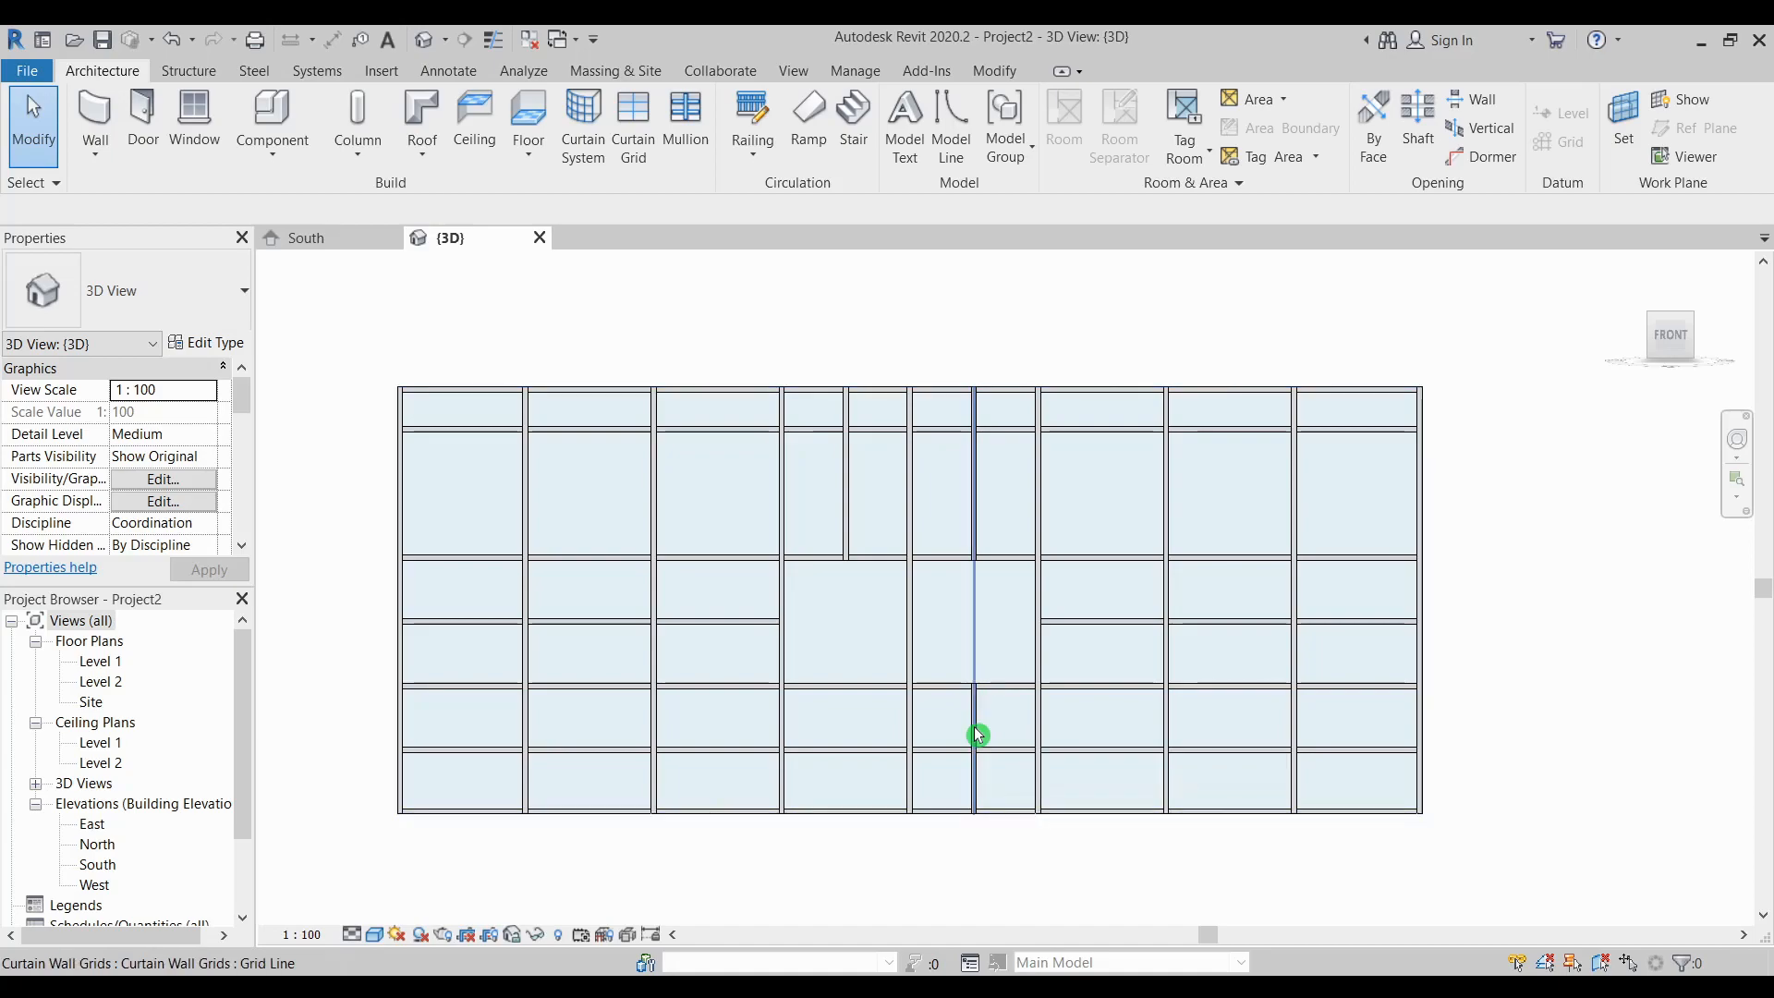
click(977, 735)
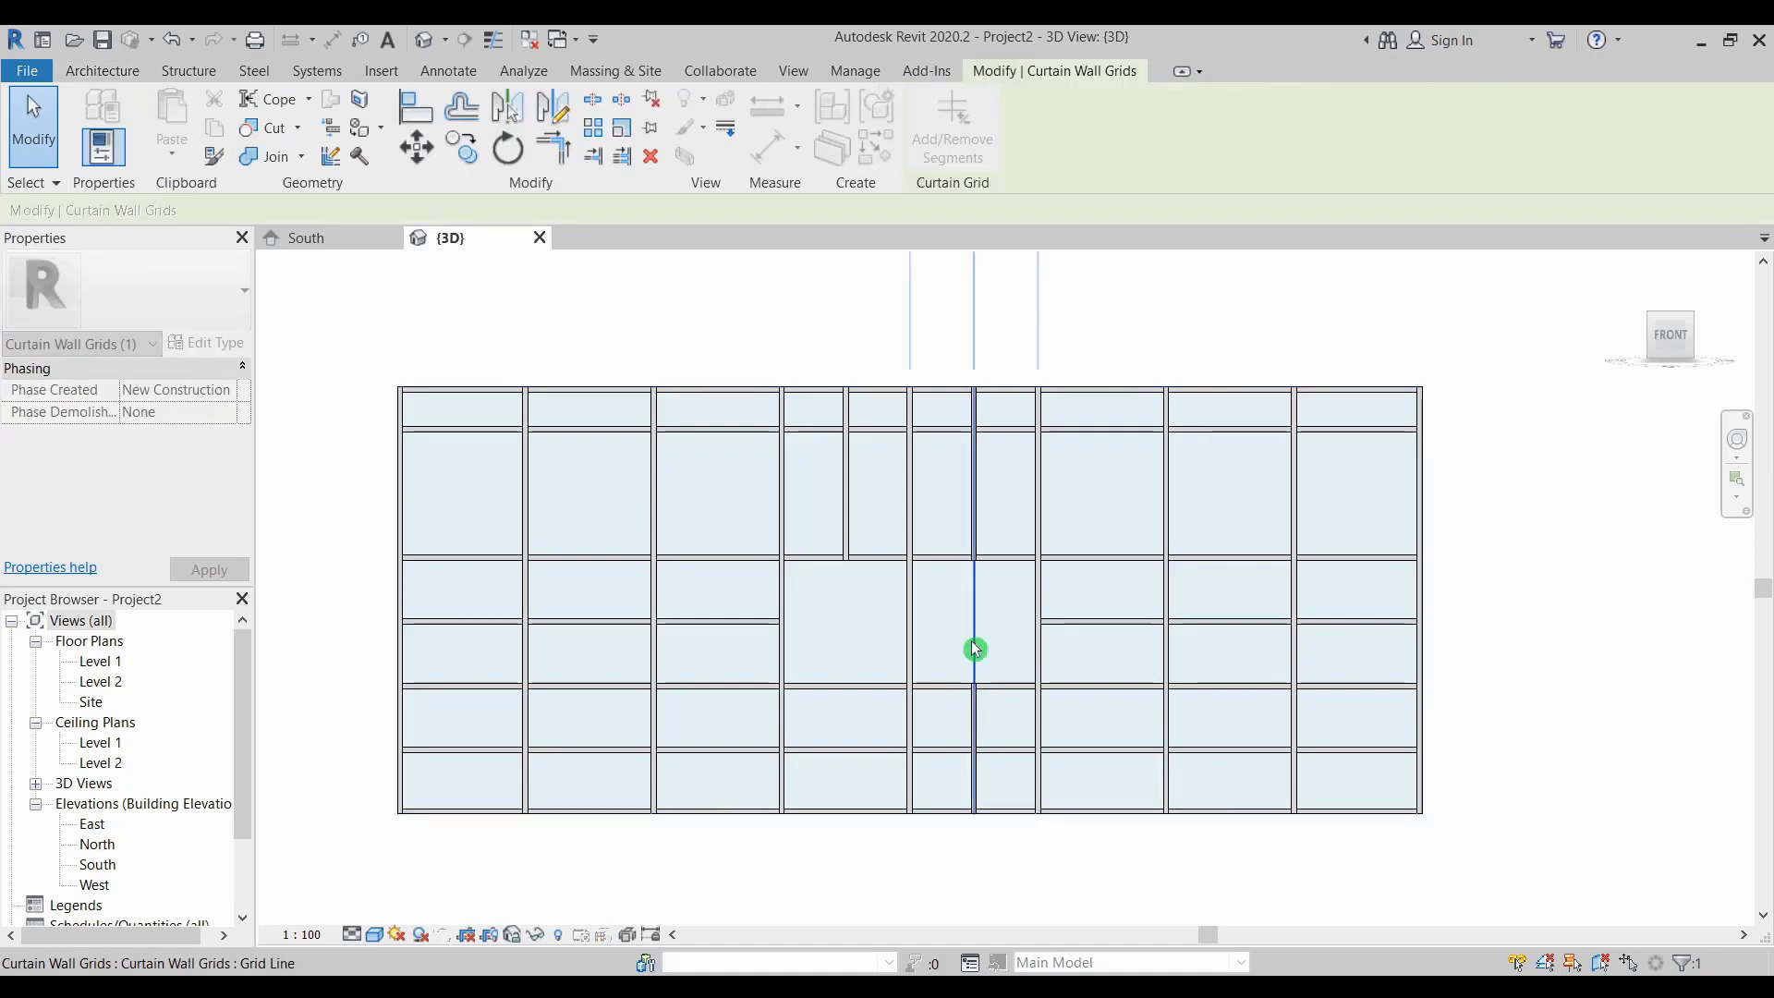
click(978, 722)
click(979, 778)
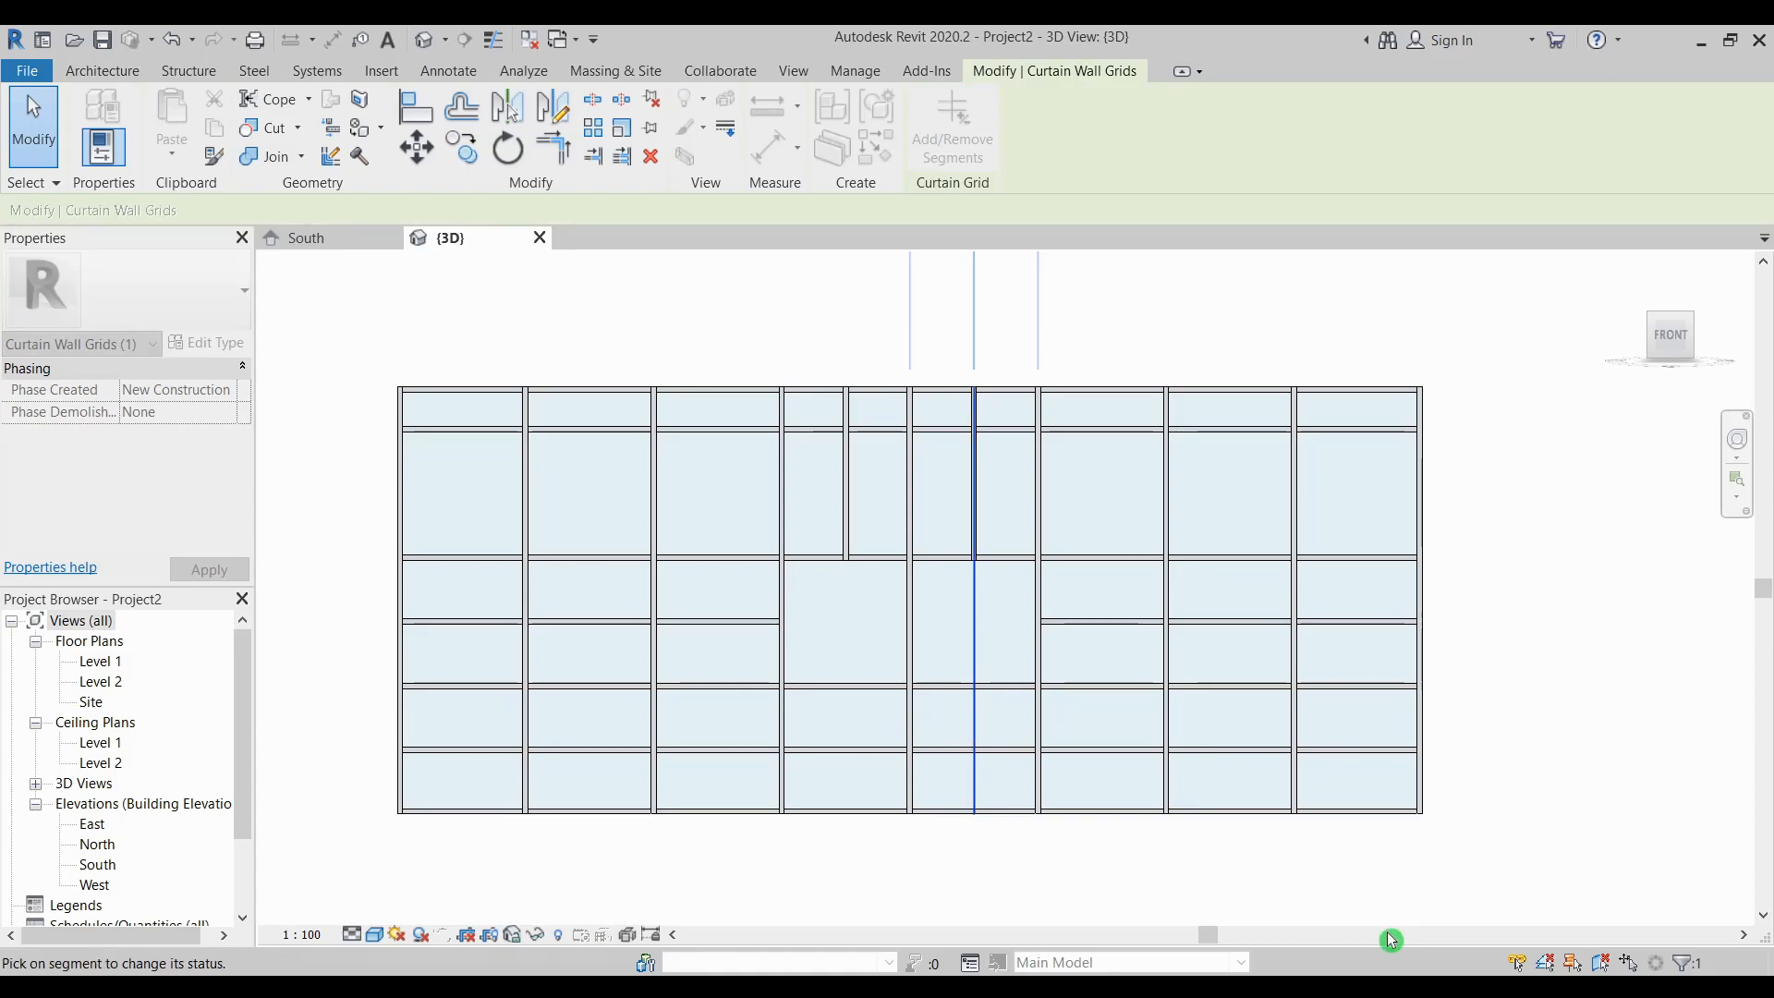
key(Escape)
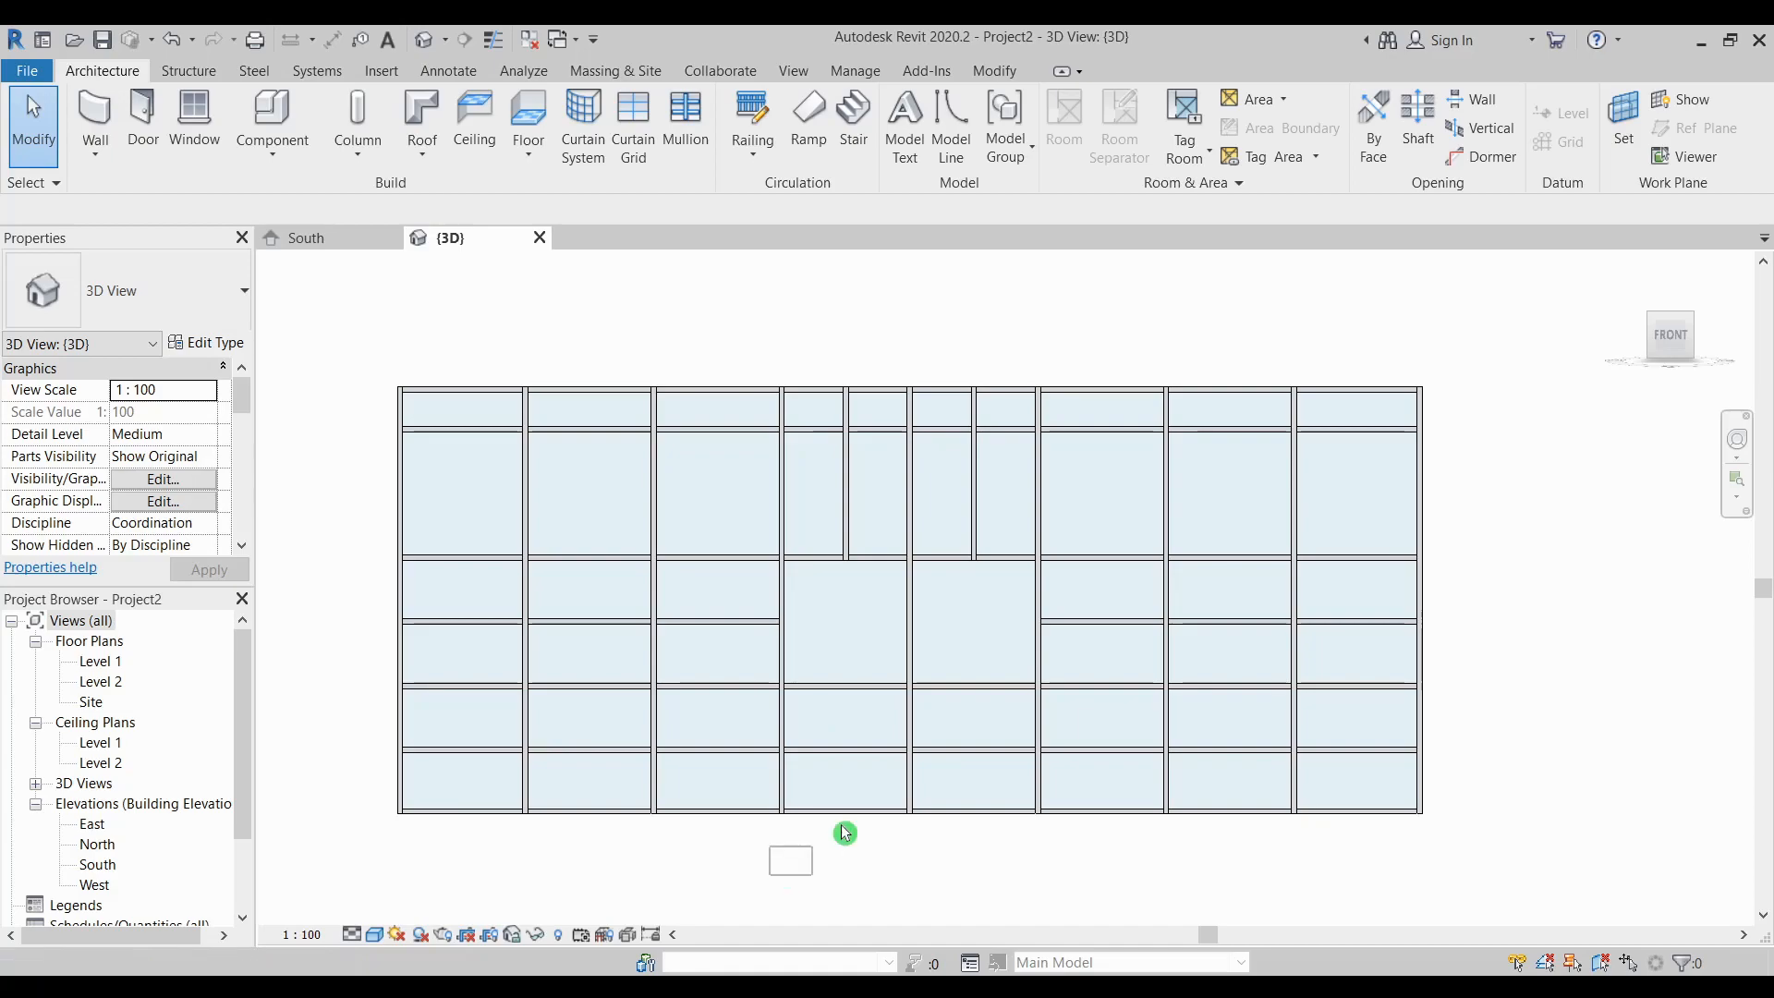
Filter the lowest central bays' selection to Curtain Panels only, unpin both panels and change their type to Empty System Panel: Empty
mouse_move(842, 825)
mouse_down()
mouse_move(958, 759)
mouse_move(1056, 751)
mouse_up()
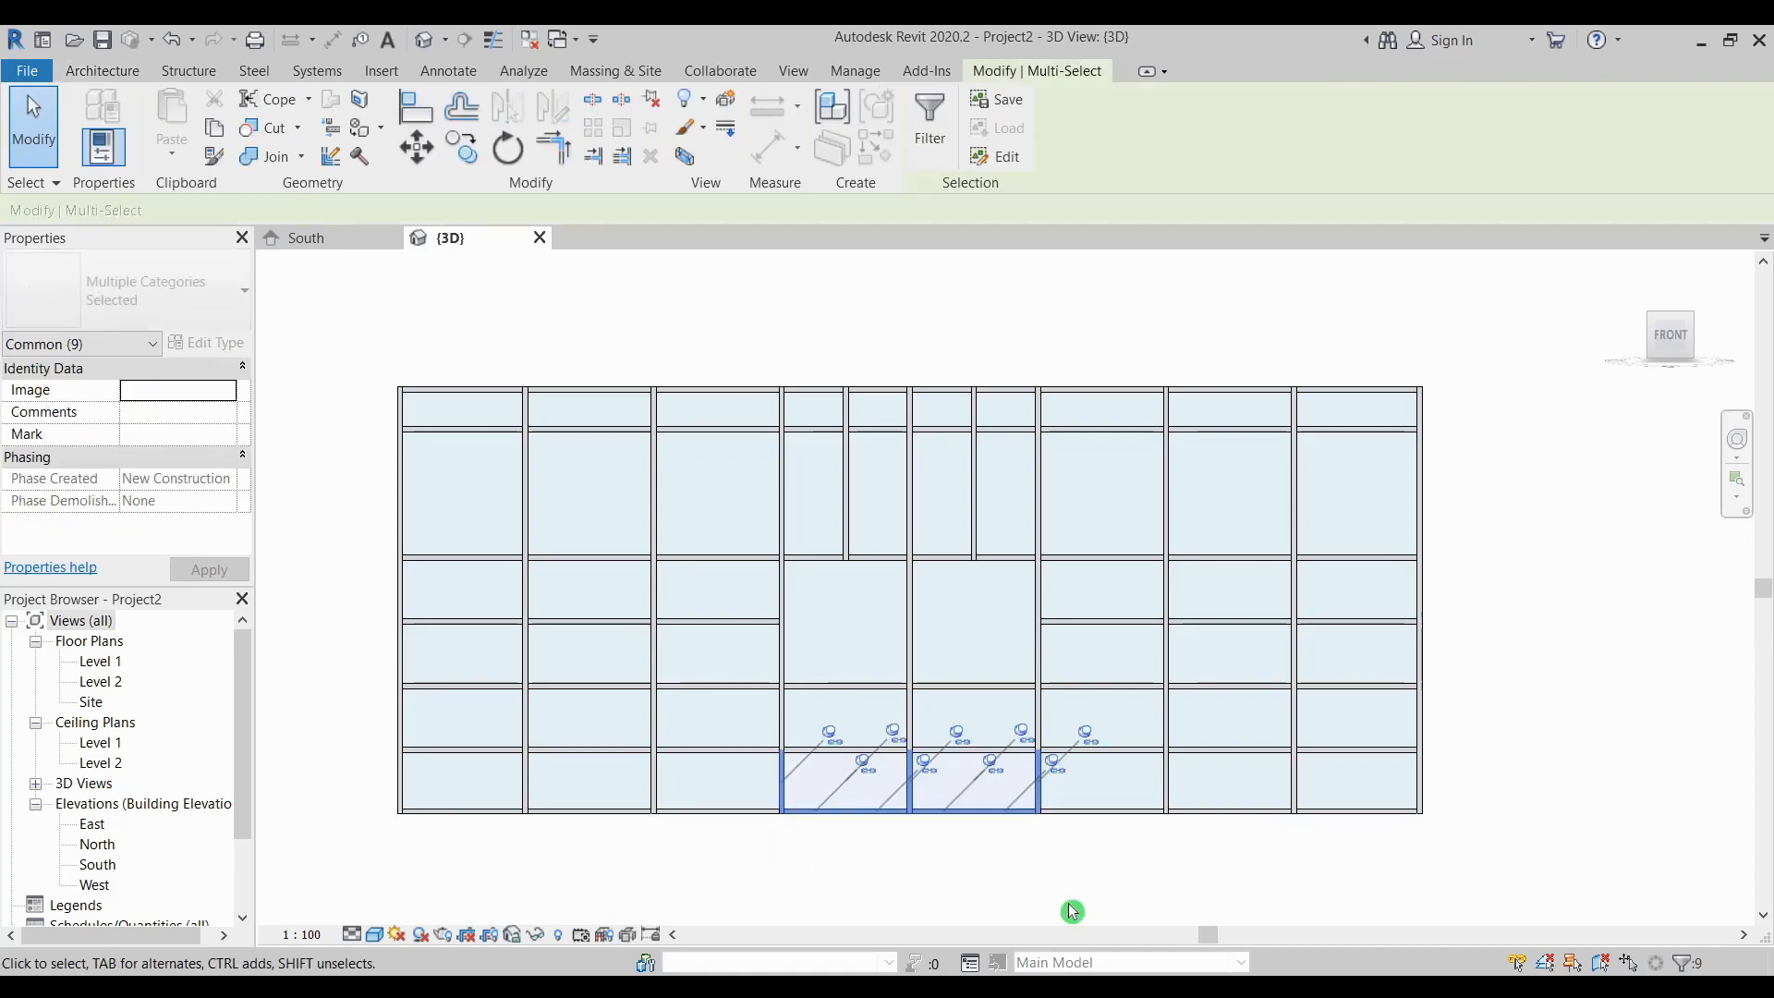
click(930, 125)
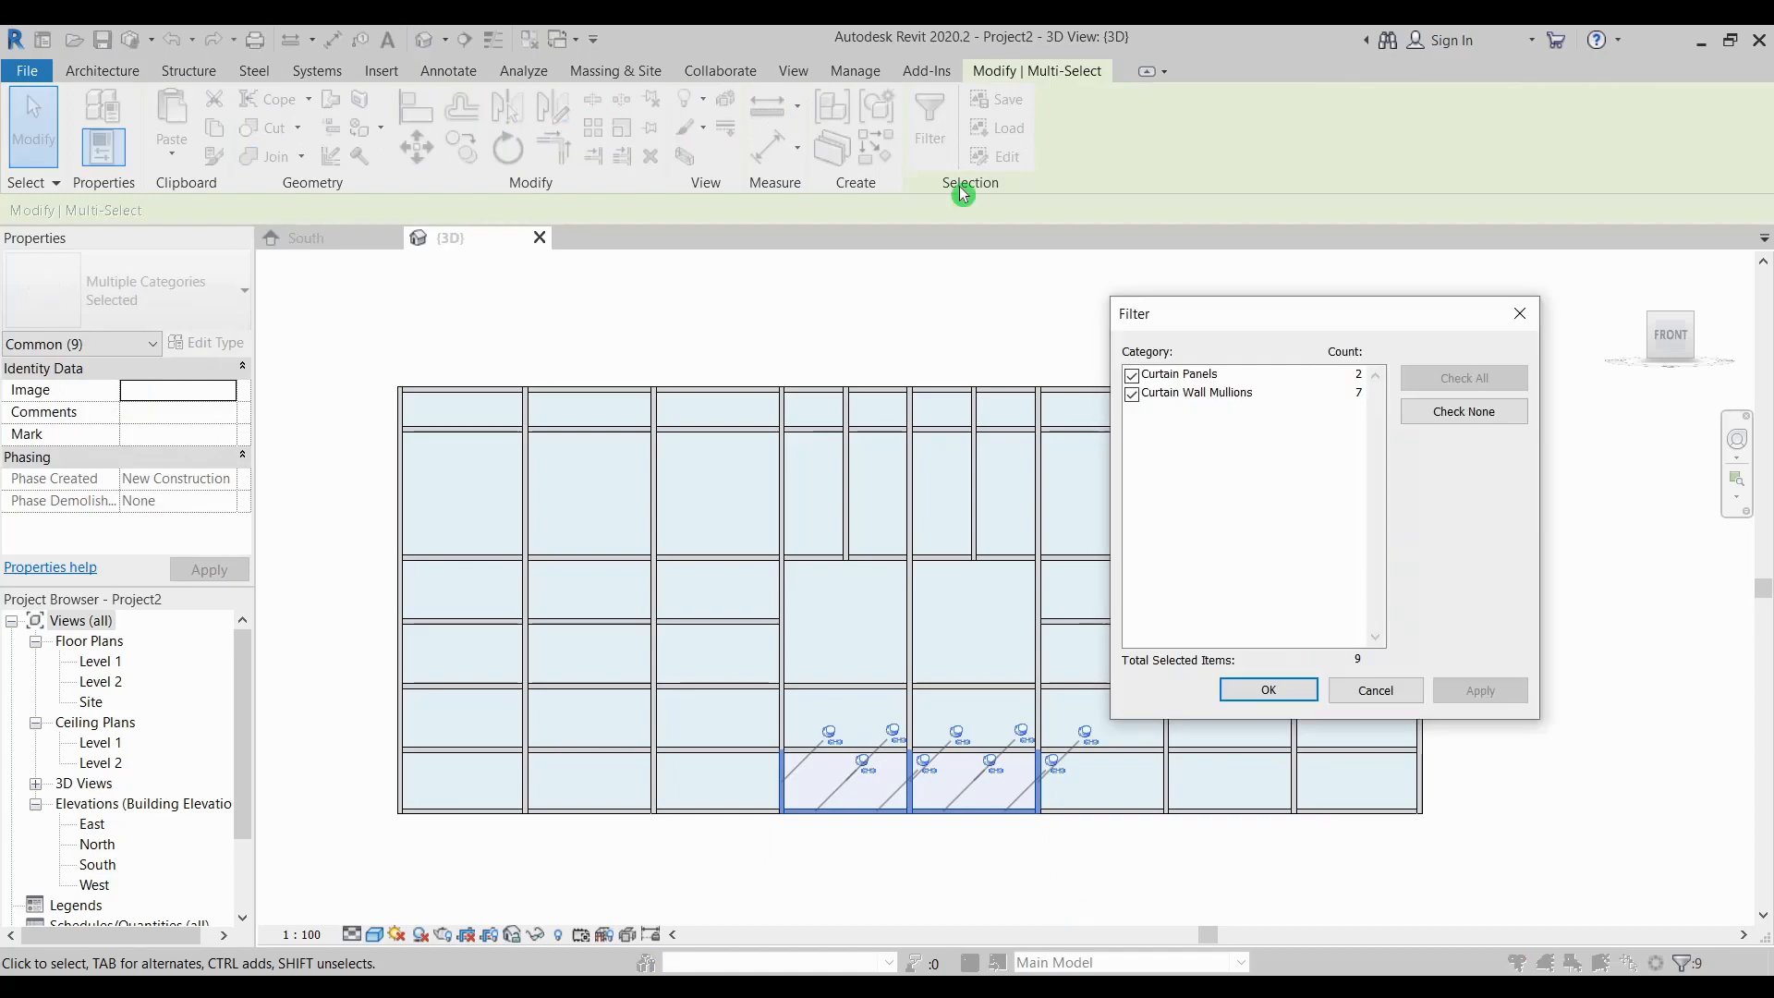
click(1134, 395)
click(1258, 688)
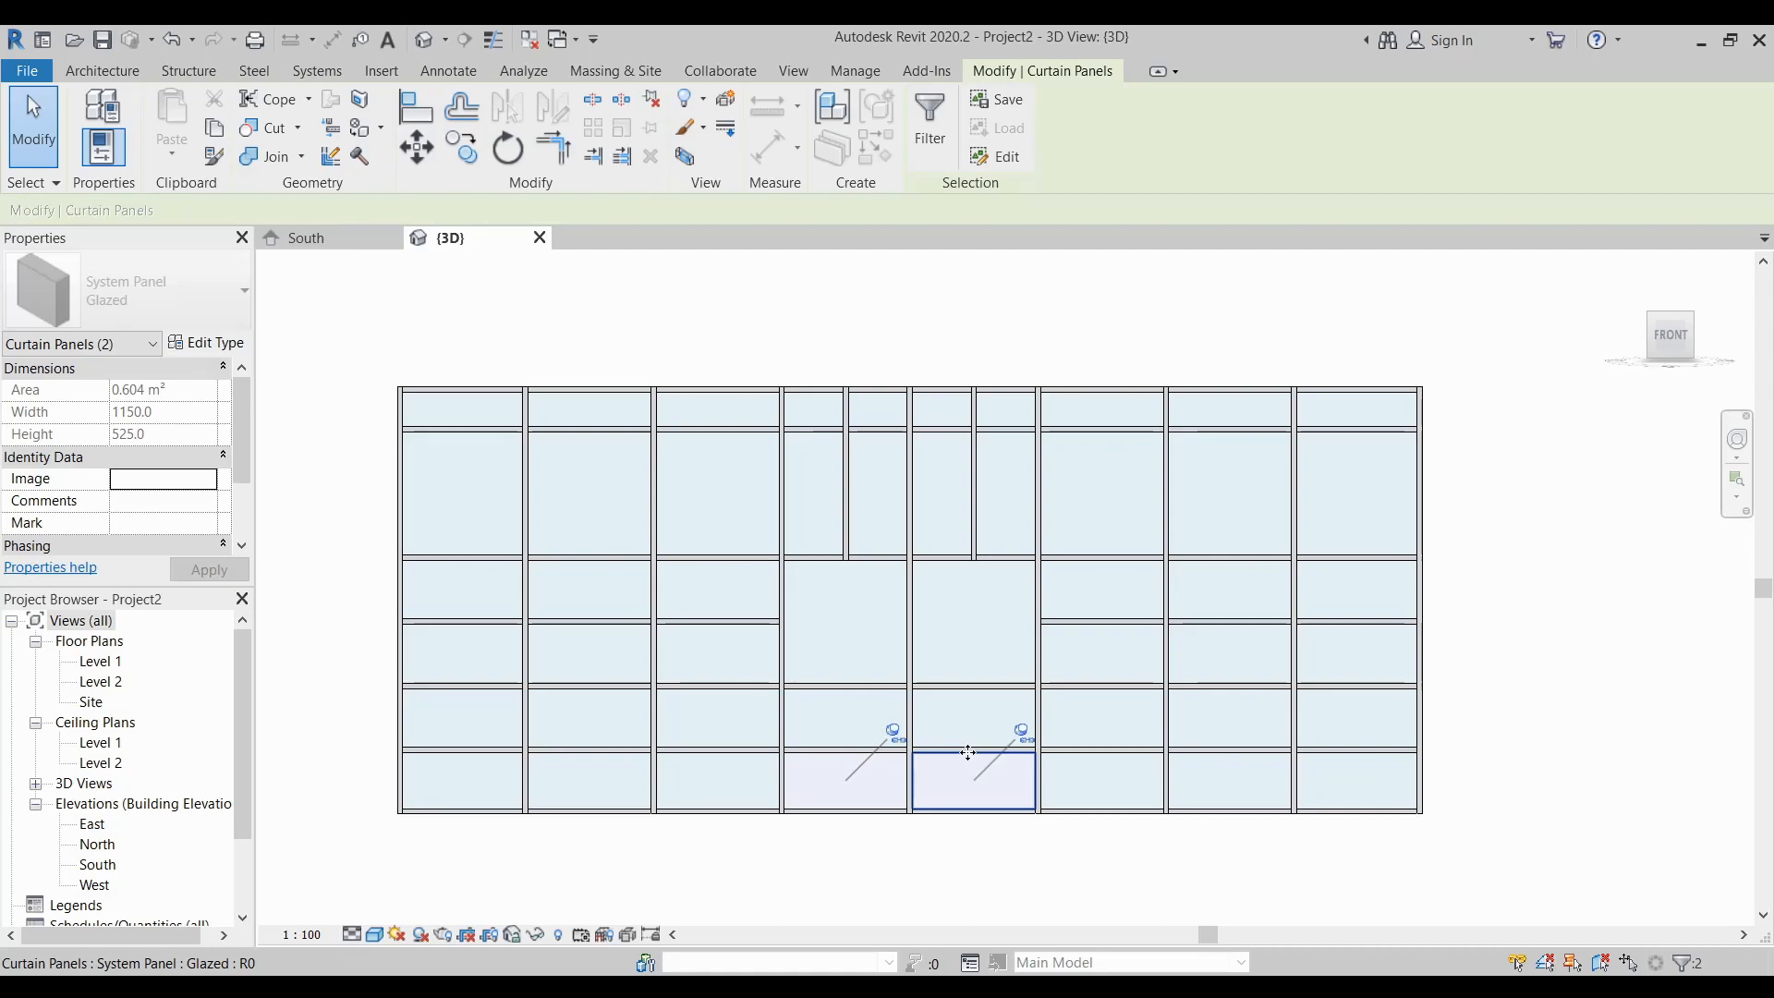
click(894, 733)
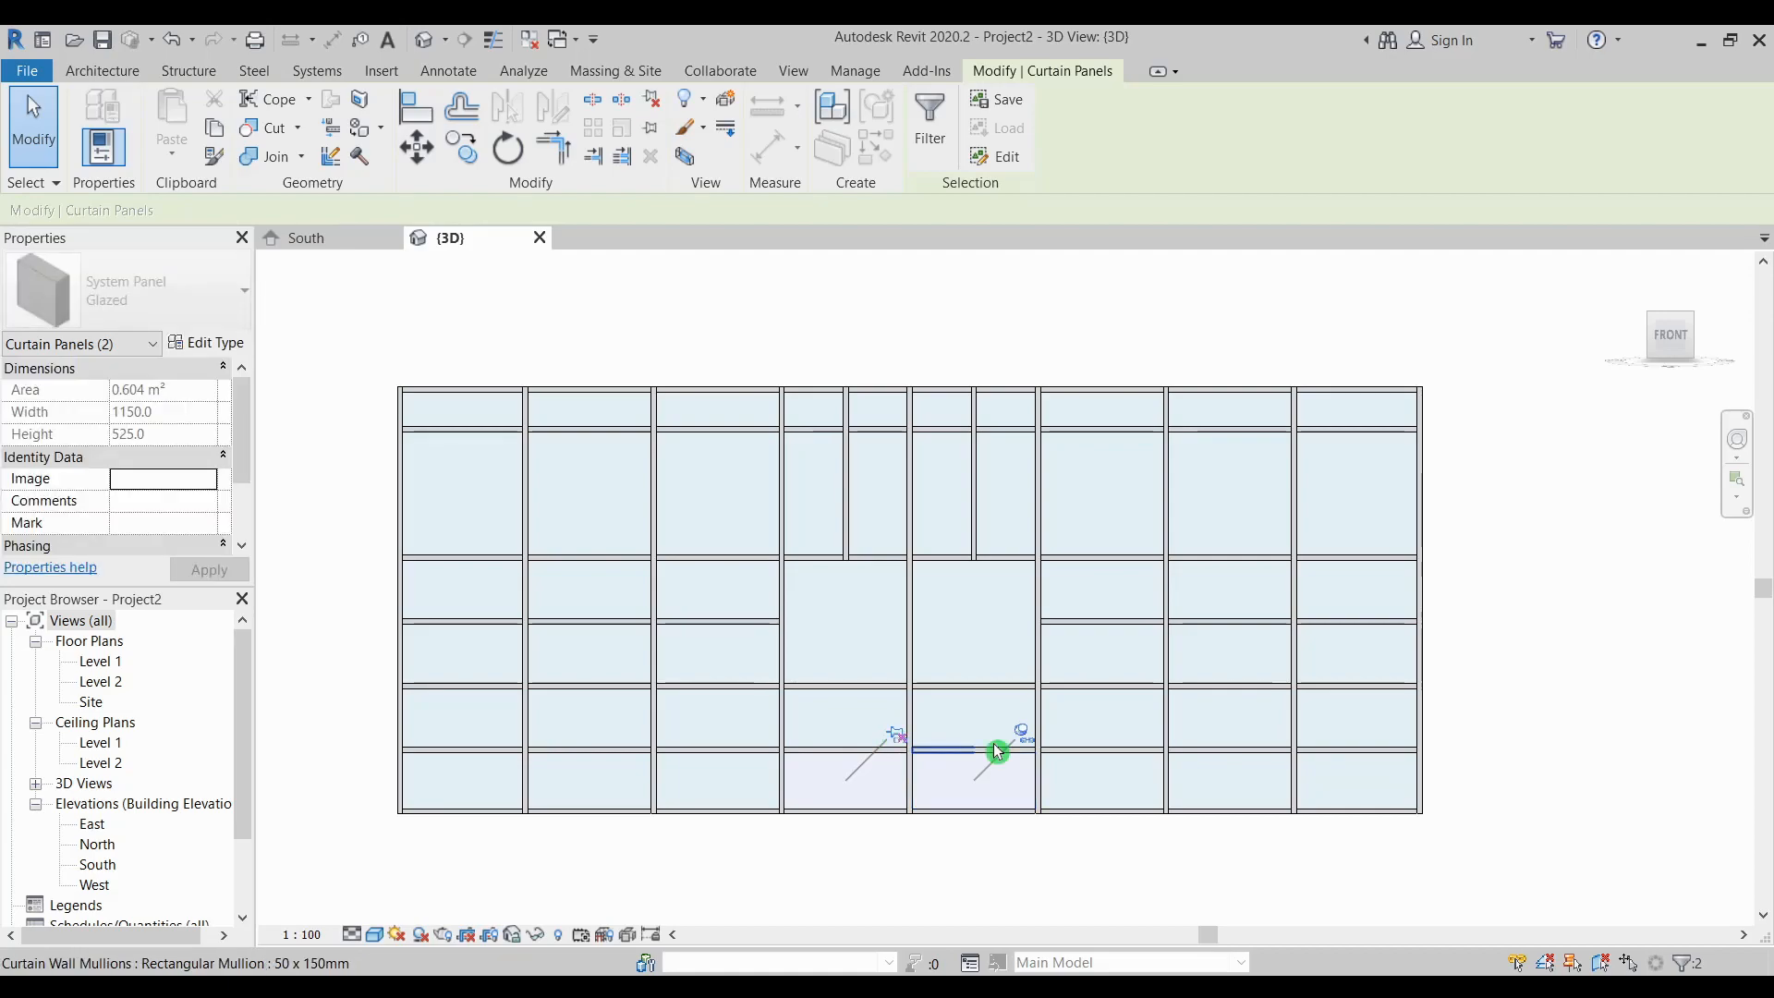
click(158, 280)
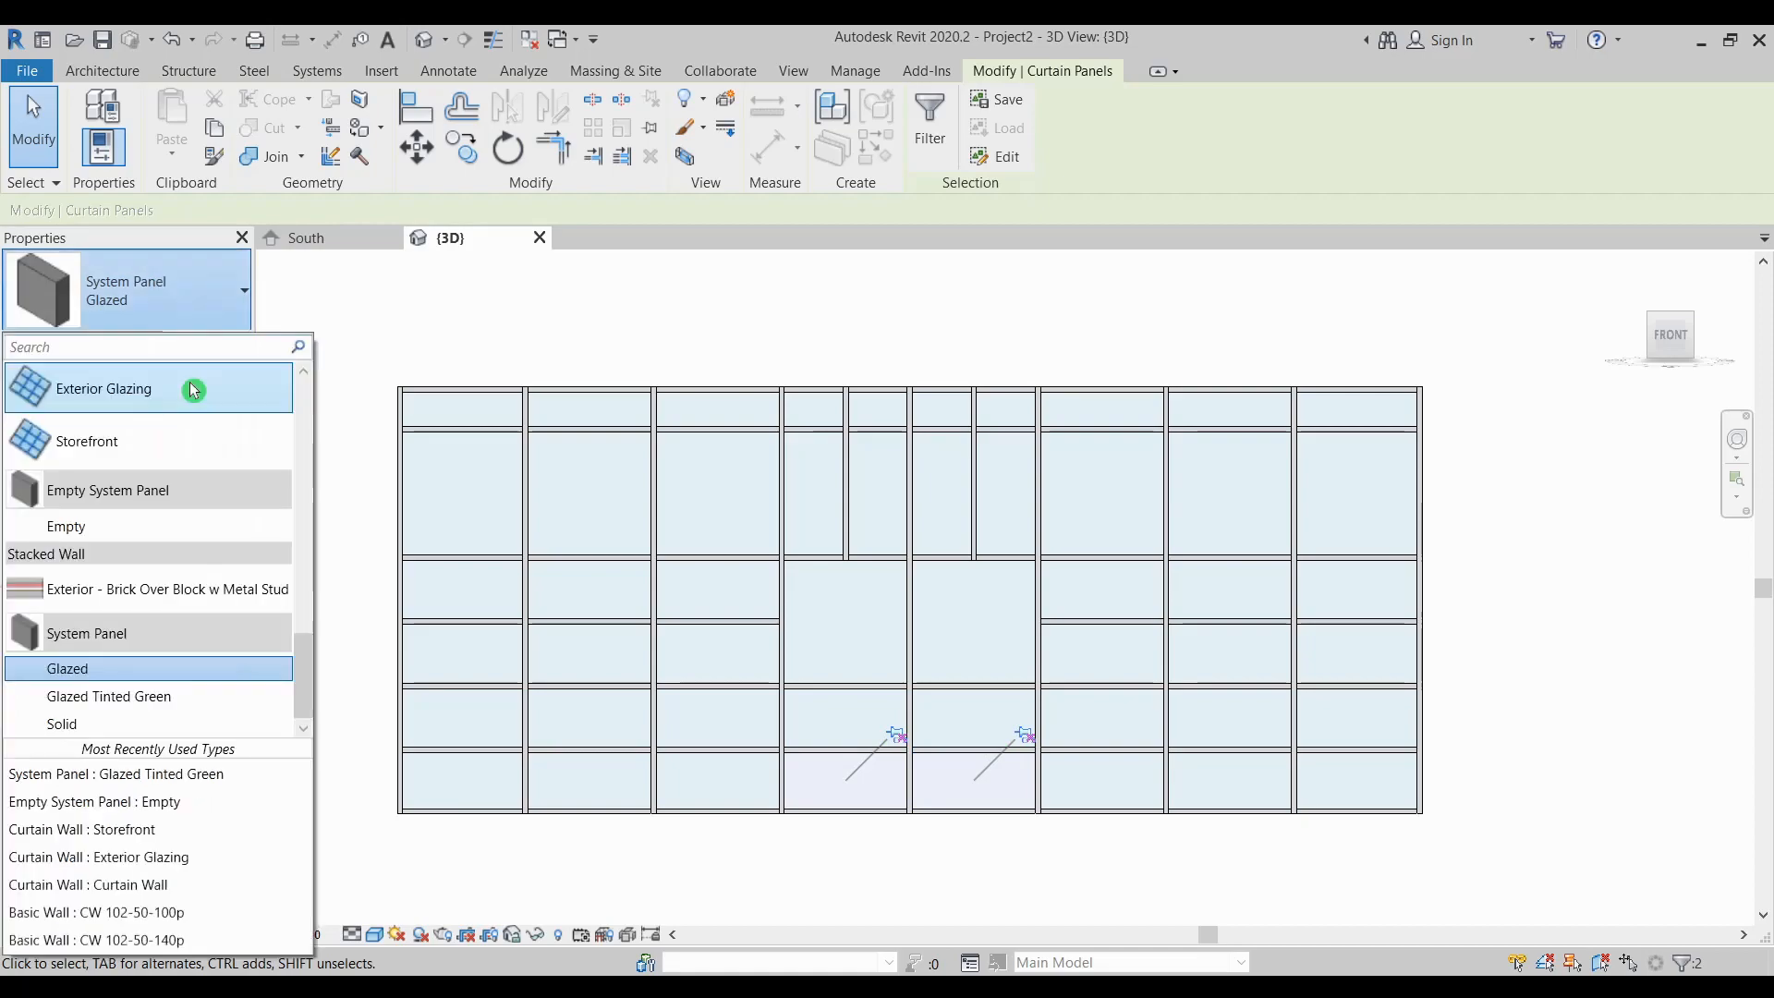
click(152, 542)
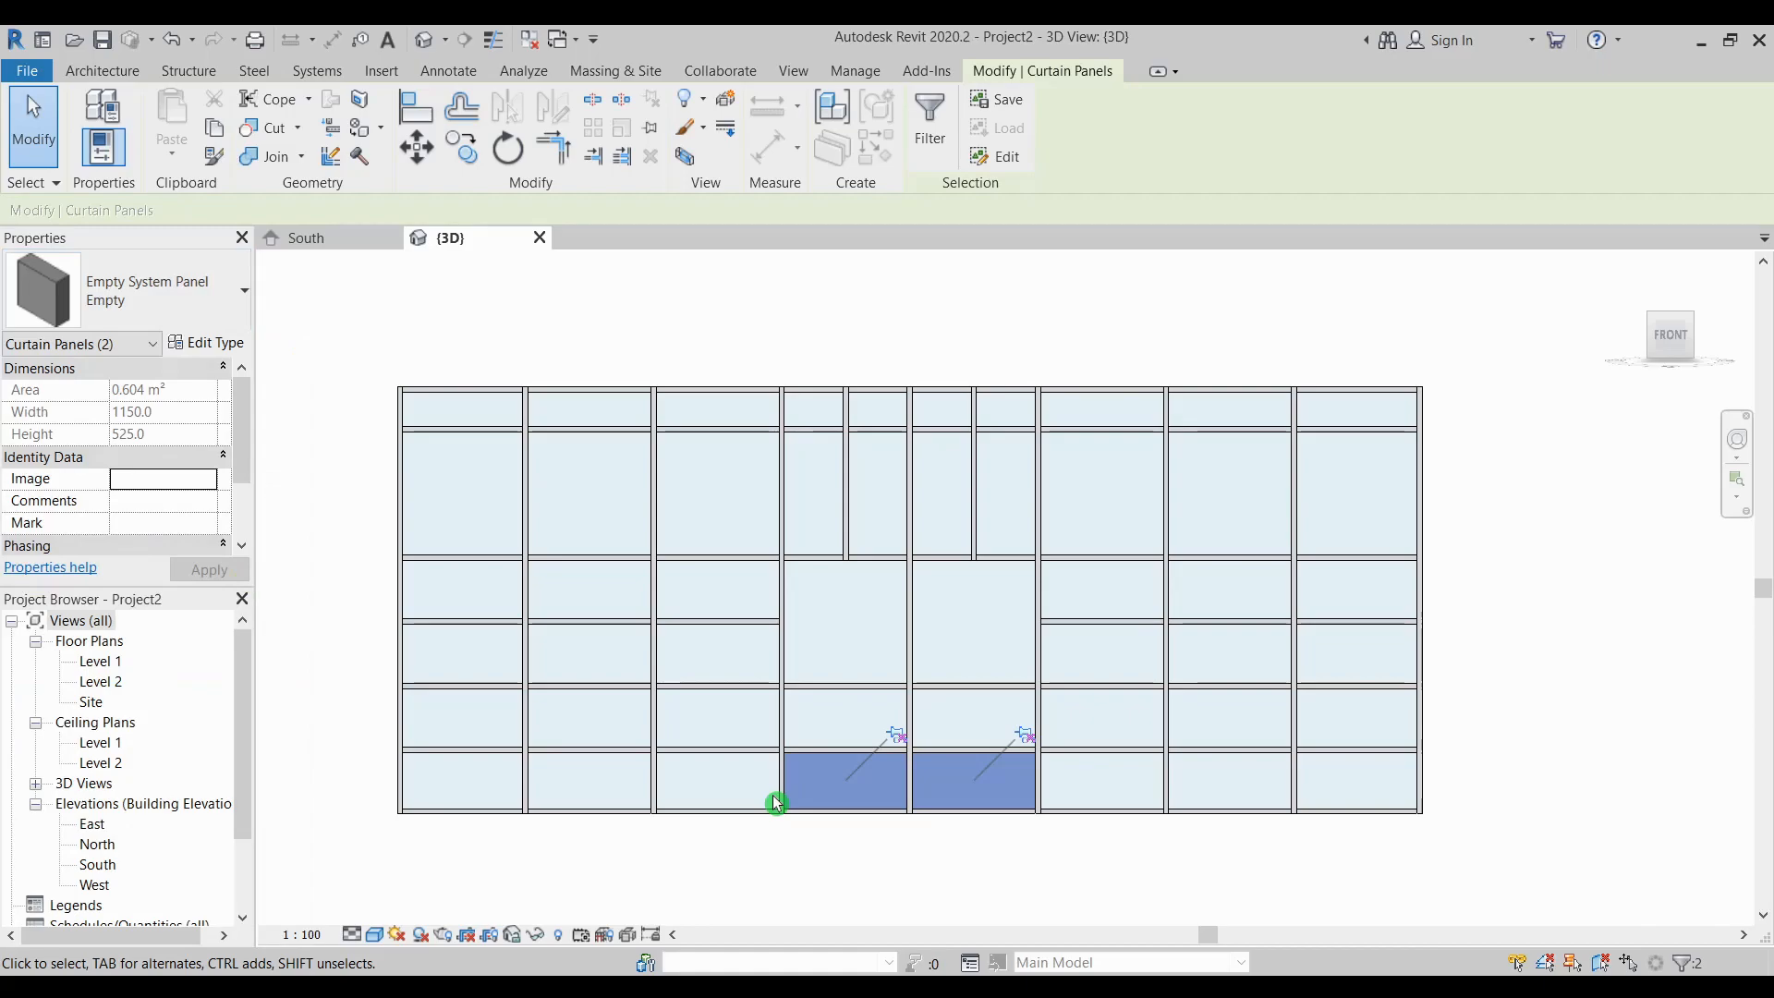
scroll(776, 803, up, 3)
key(Escape)
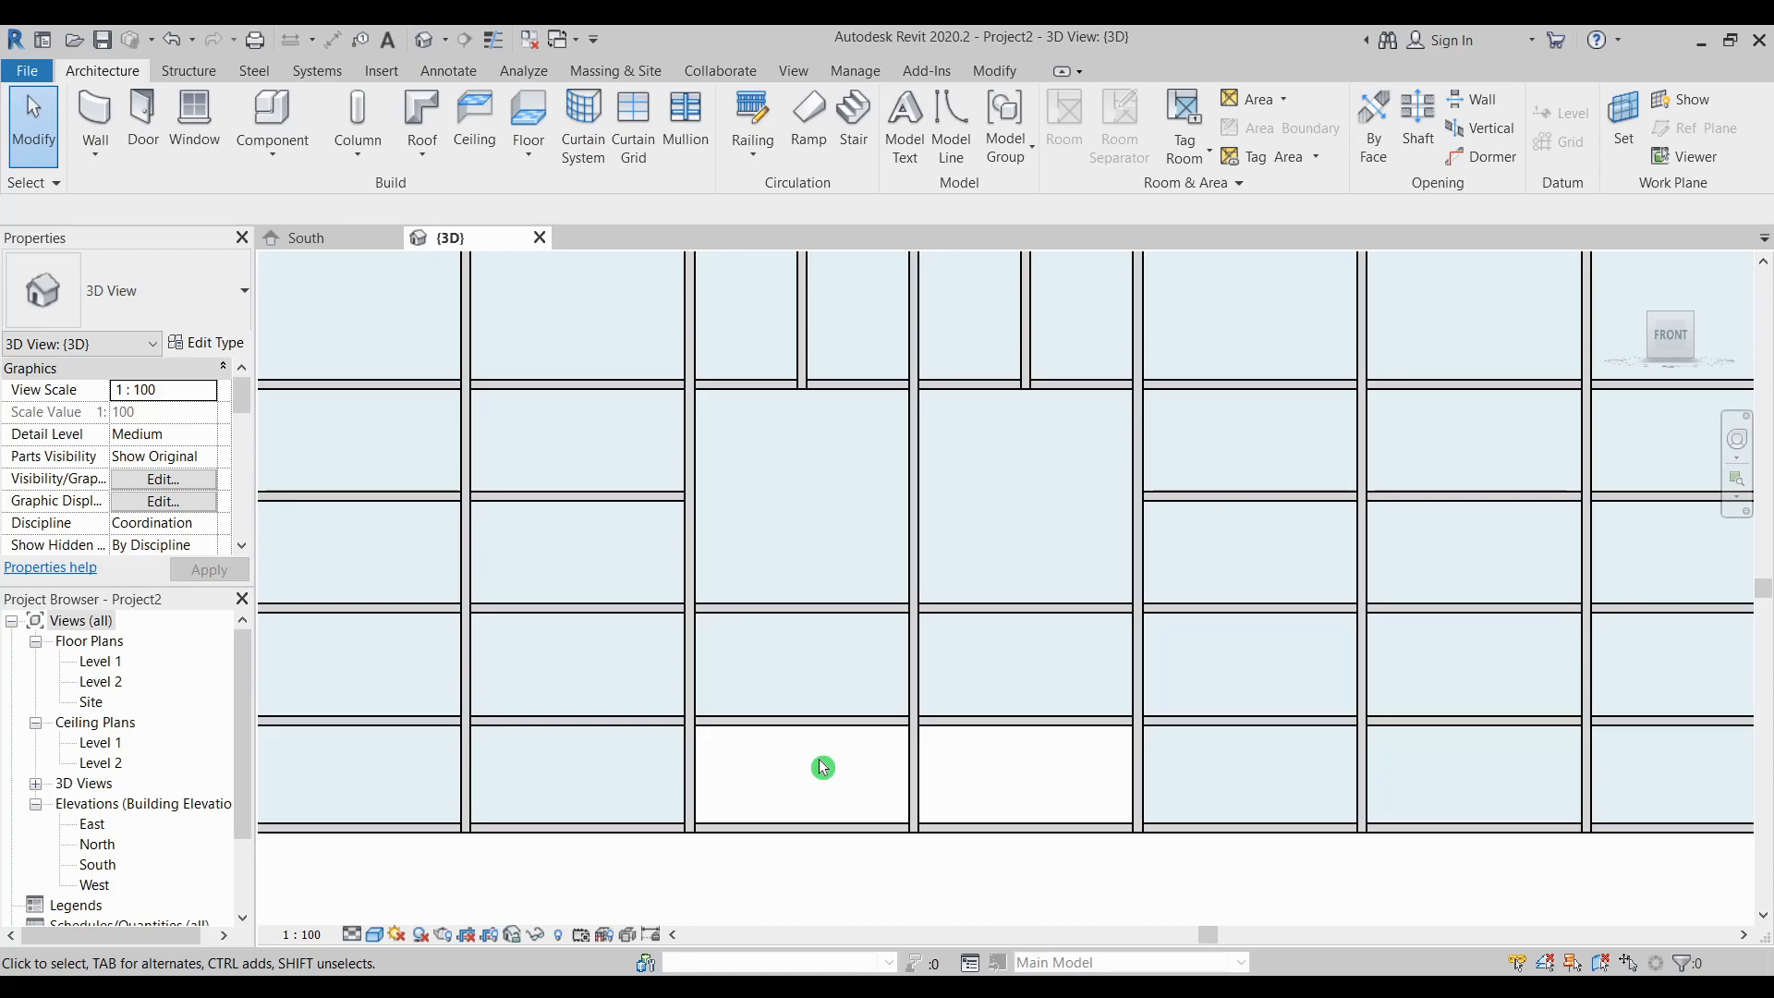
Unpin the bottom horizontal mullions beneath the two empty panels and delete them, leaving the adjacent vertical mullion out of the selection
mouse_move(818, 758)
shift+middle_down()
mouse_move(1388, 393)
mouse_move(1080, 481)
mouse_move(822, 753)
shift+middle_up()
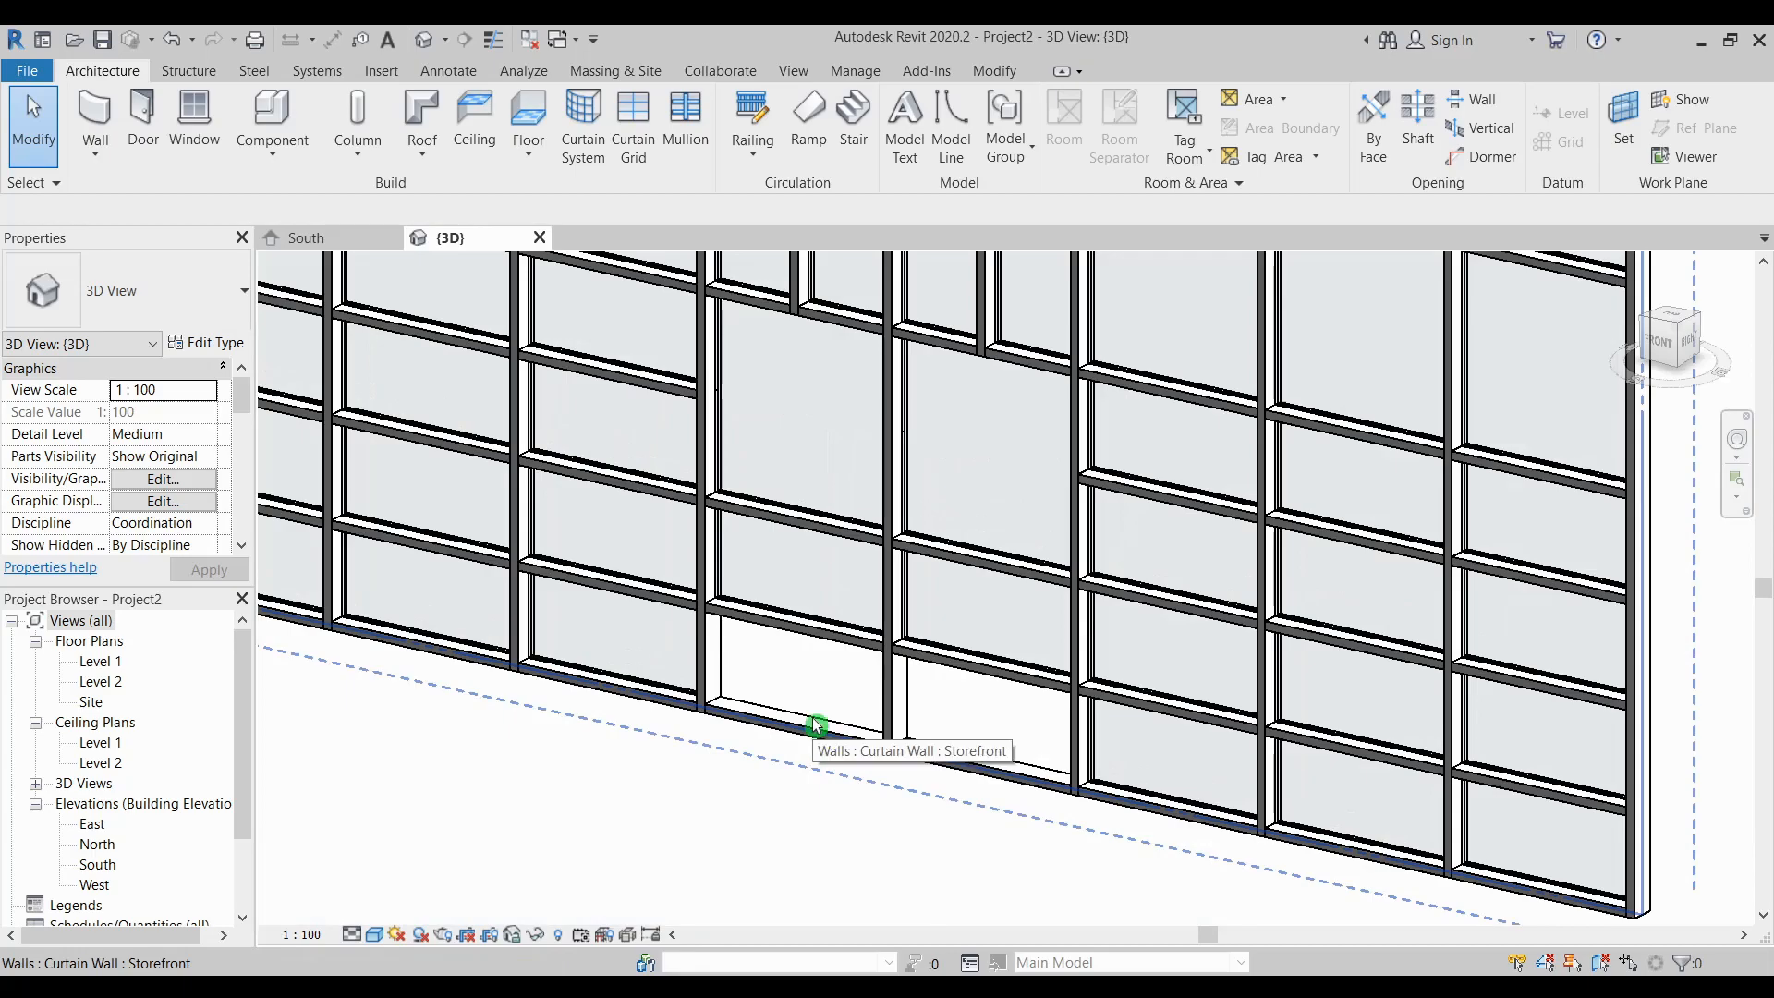
drag(622, 827, 1137, 688)
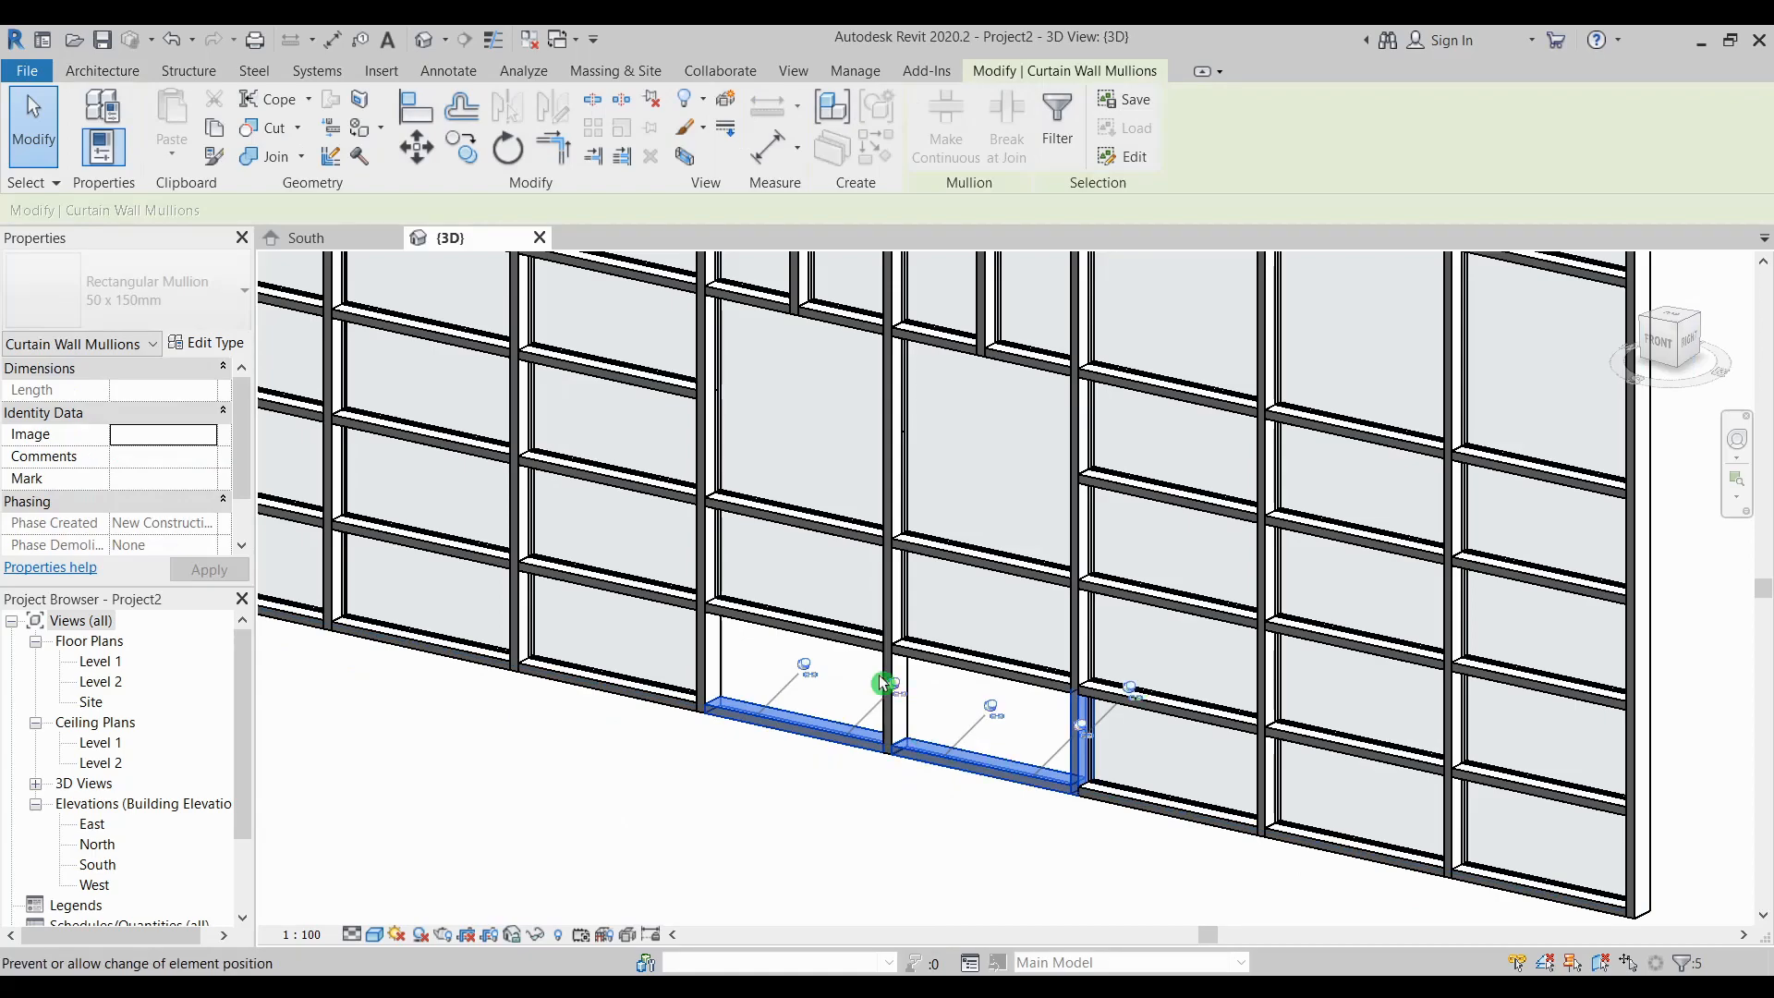
click(654, 104)
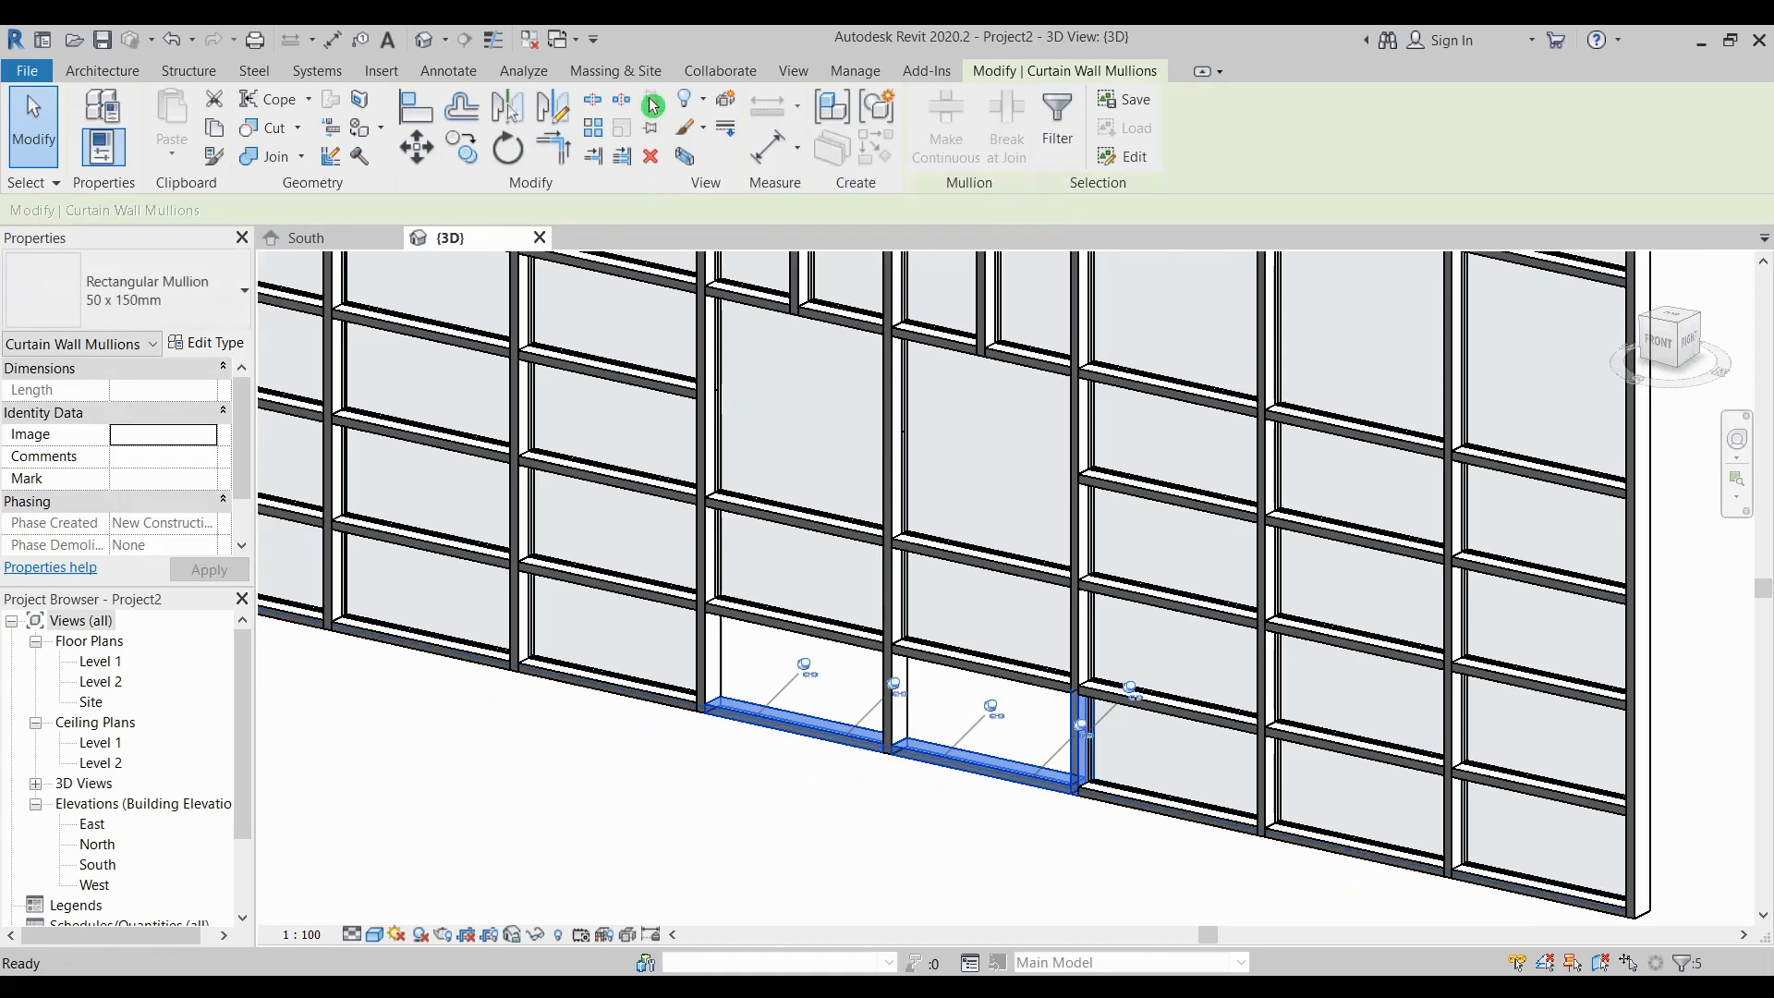
middle_drag(798, 811, 810, 811)
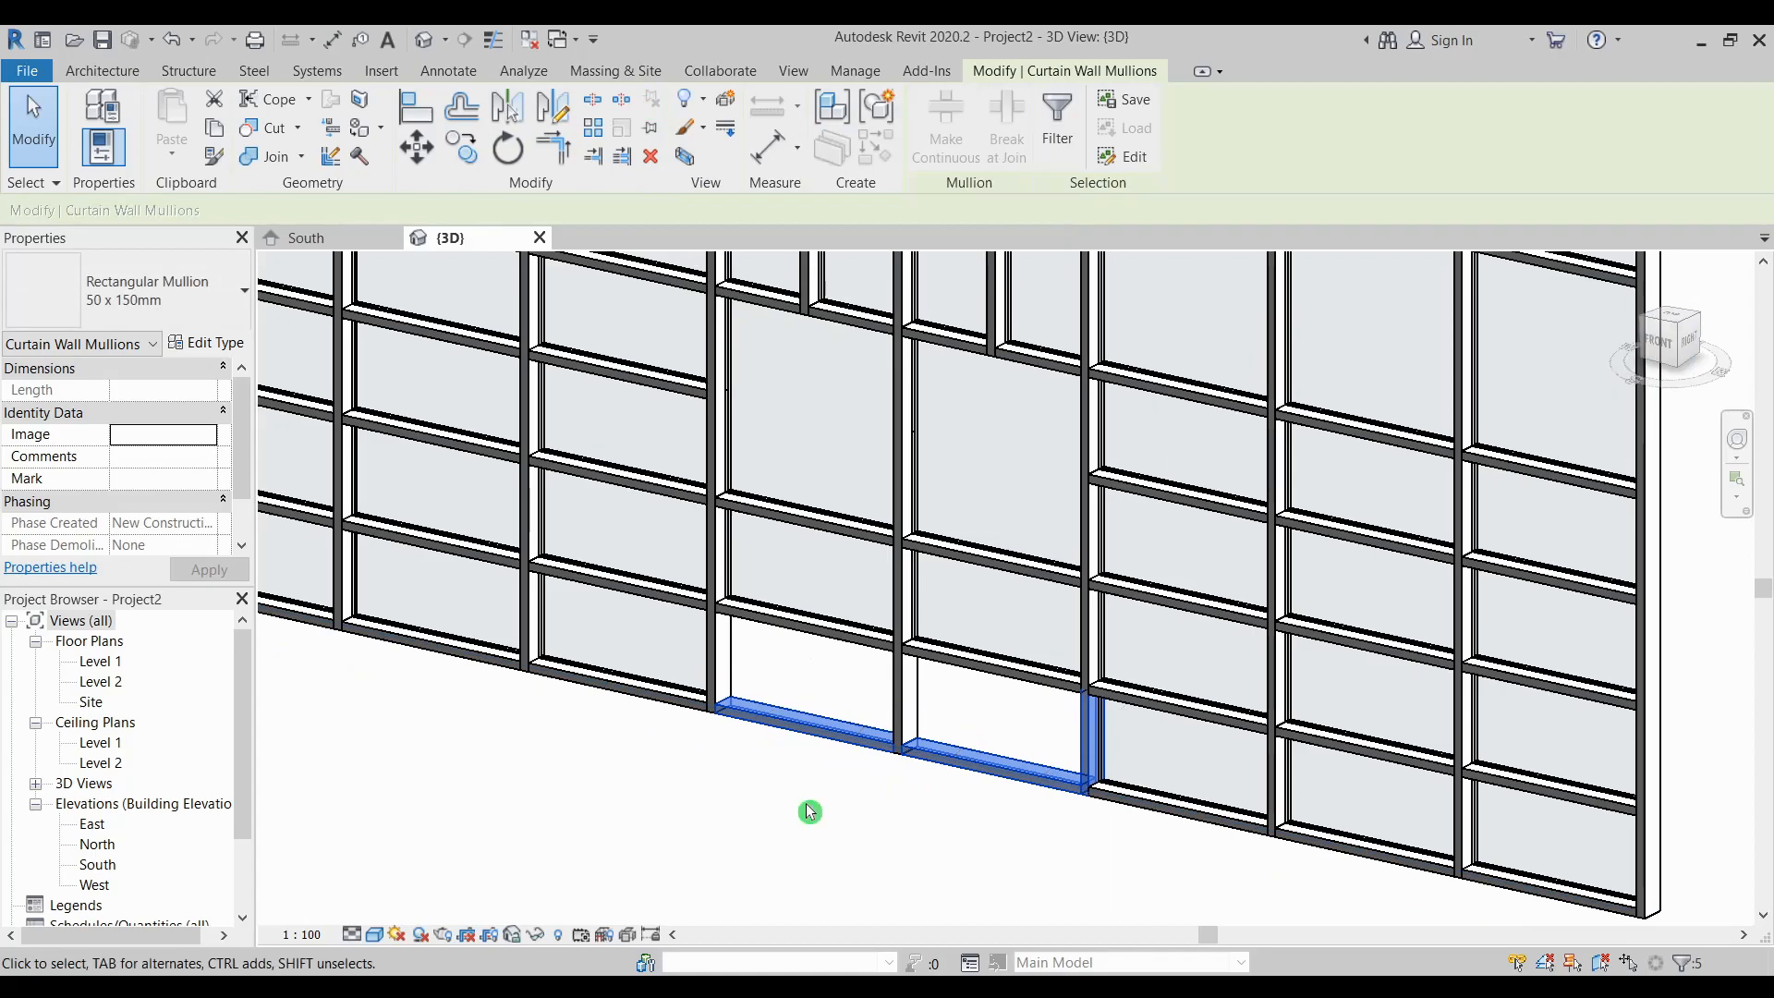
shift+click(1090, 744)
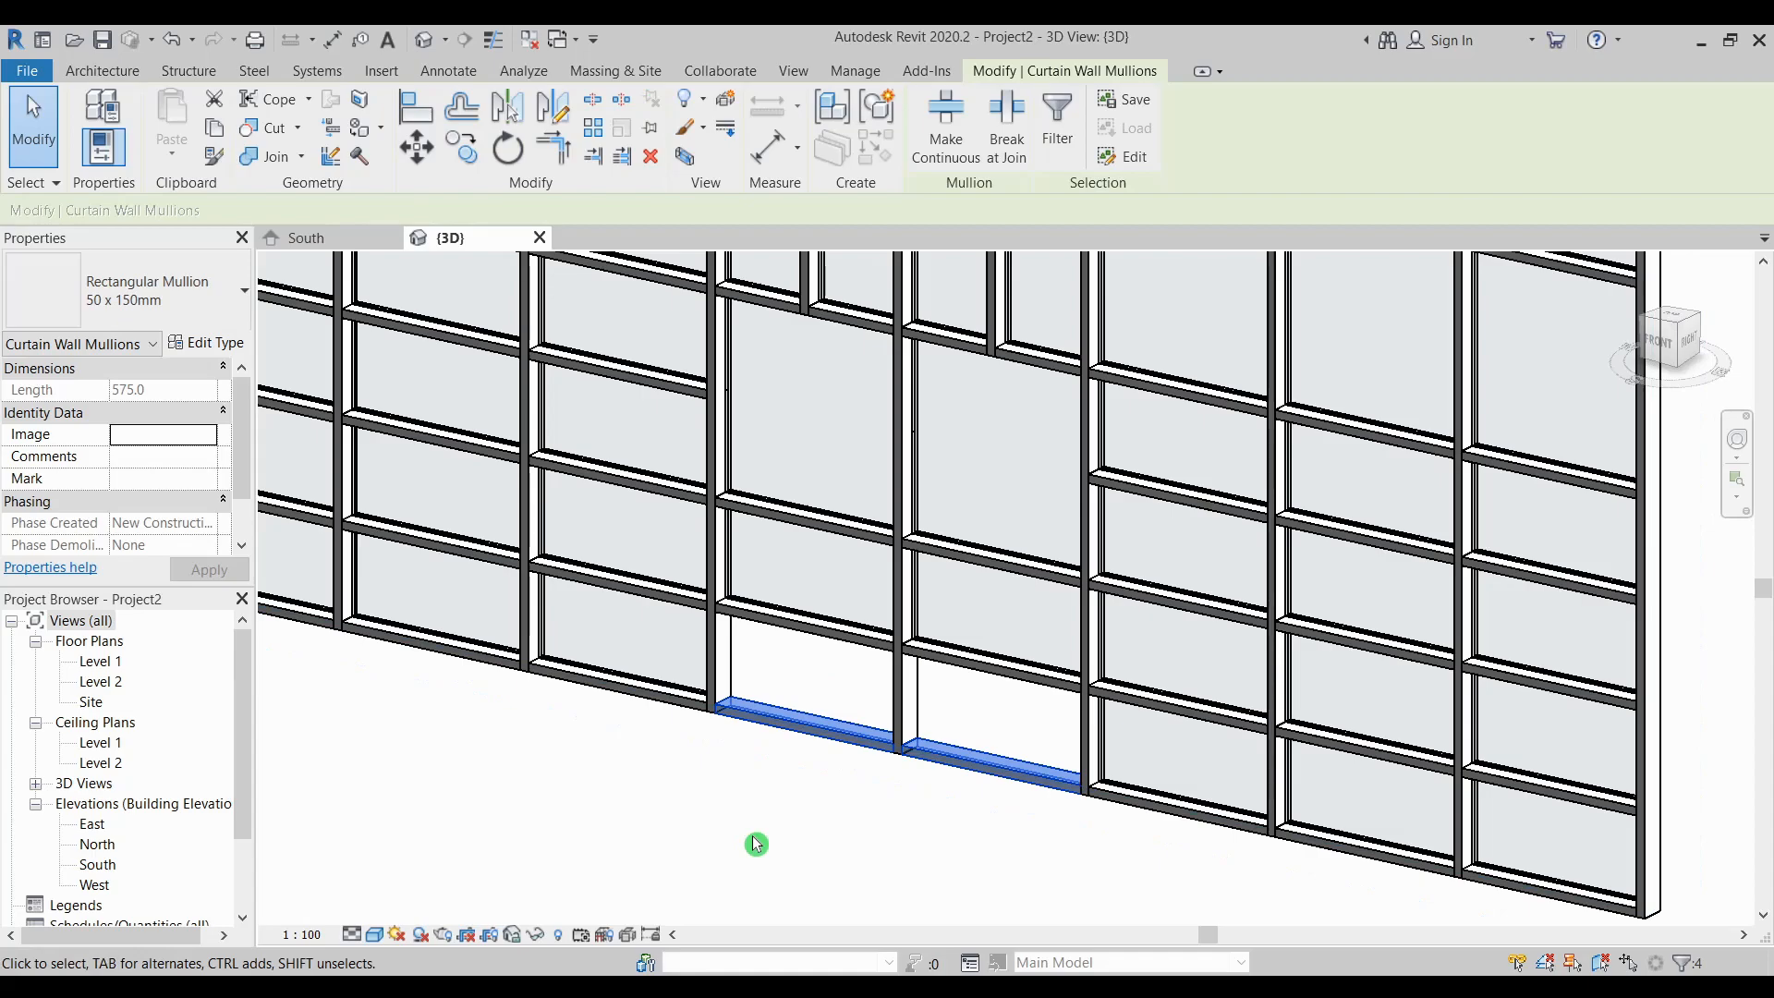
key(Delete)
Unpin and delete the short vertical mullion between the two empty panels to clear the opening
click(898, 719)
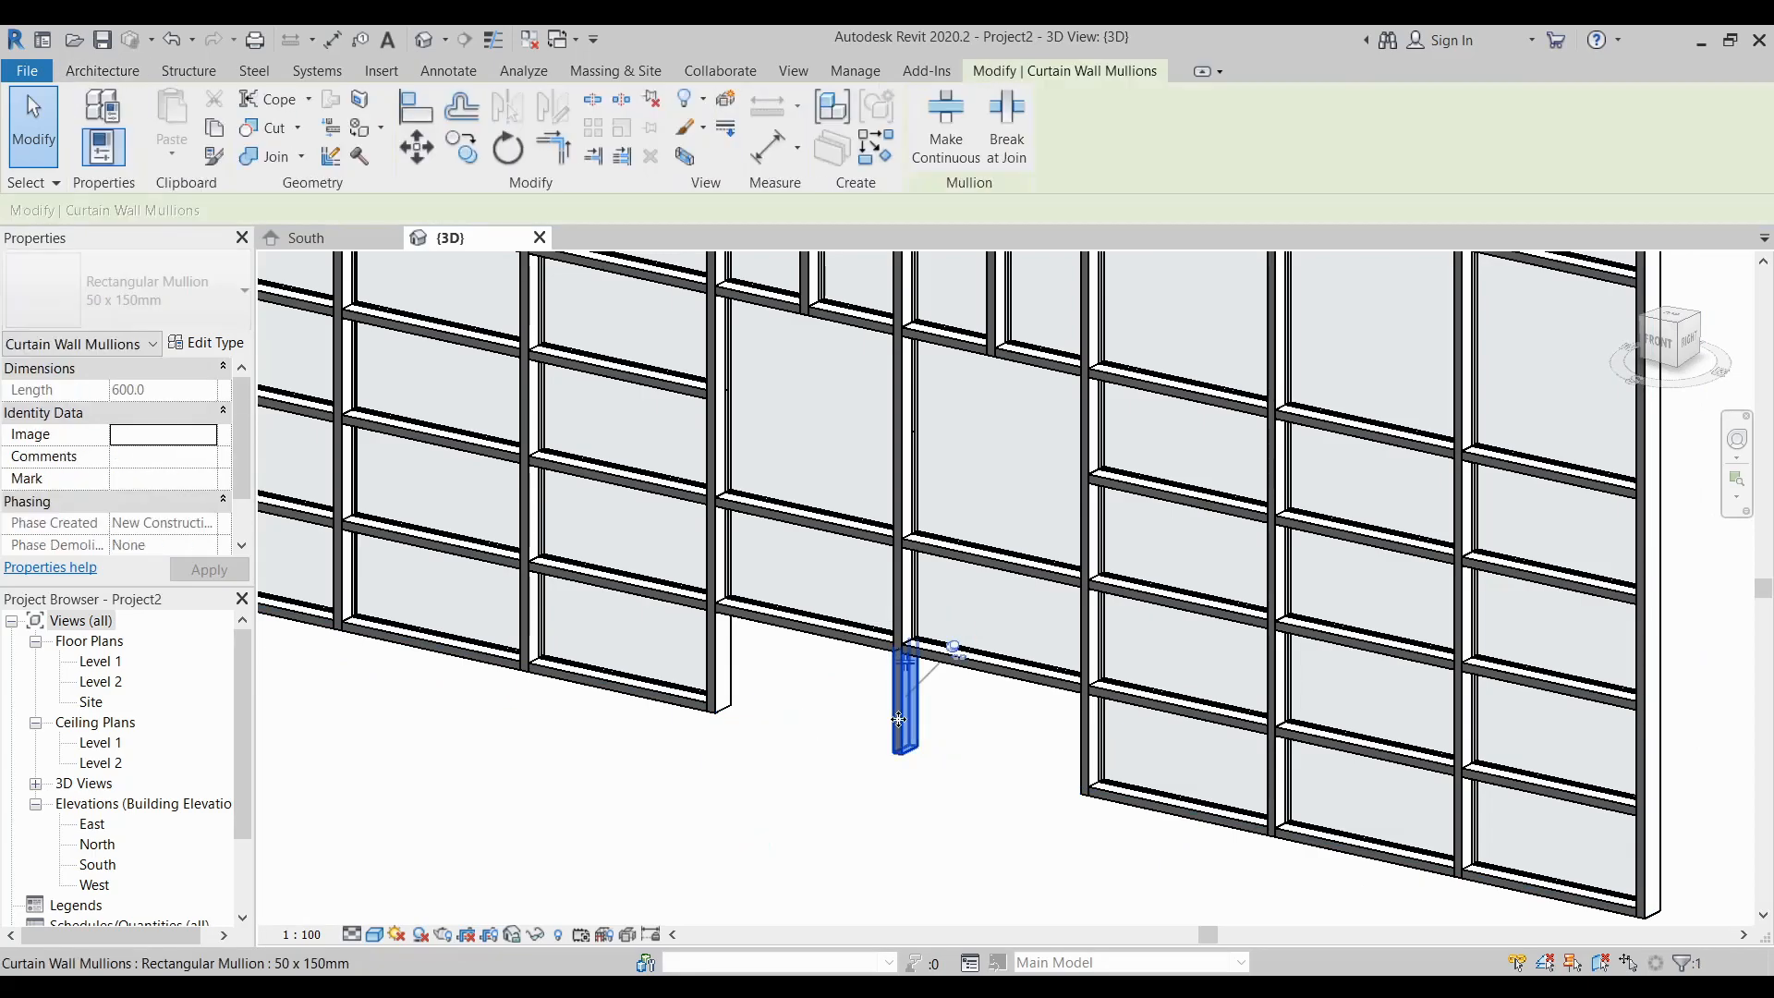
click(960, 652)
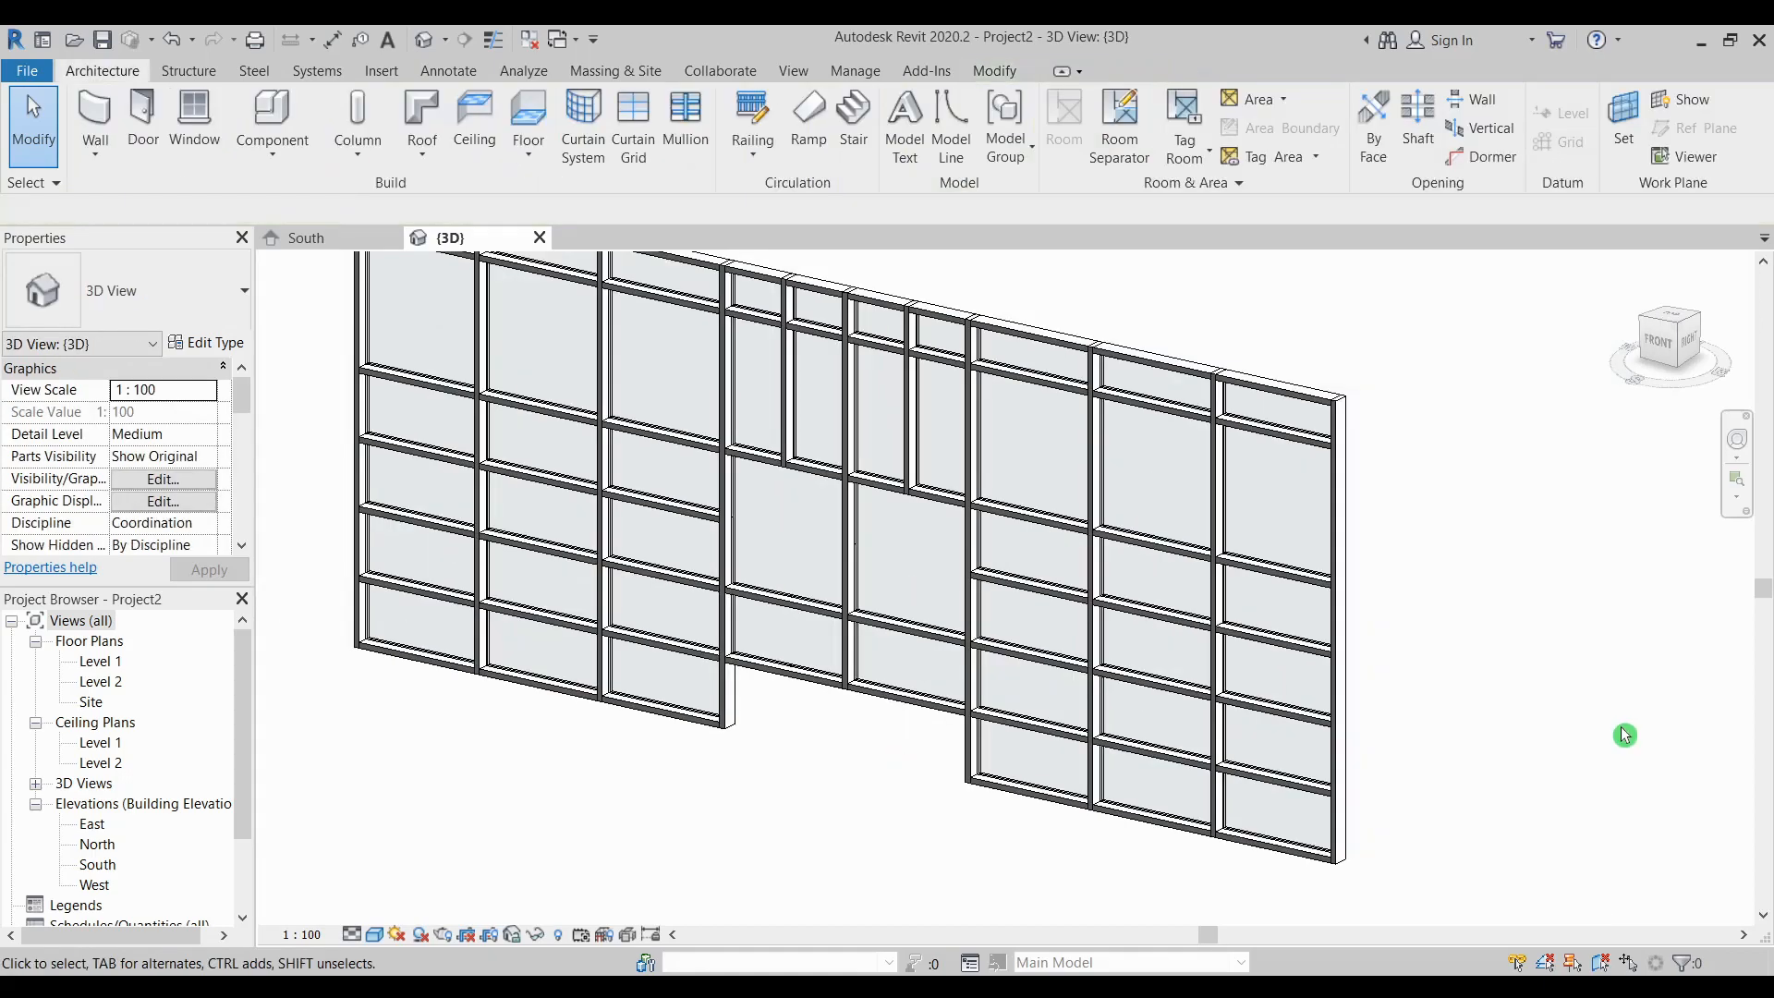
middle_drag(1467, 554, 1568, 629)
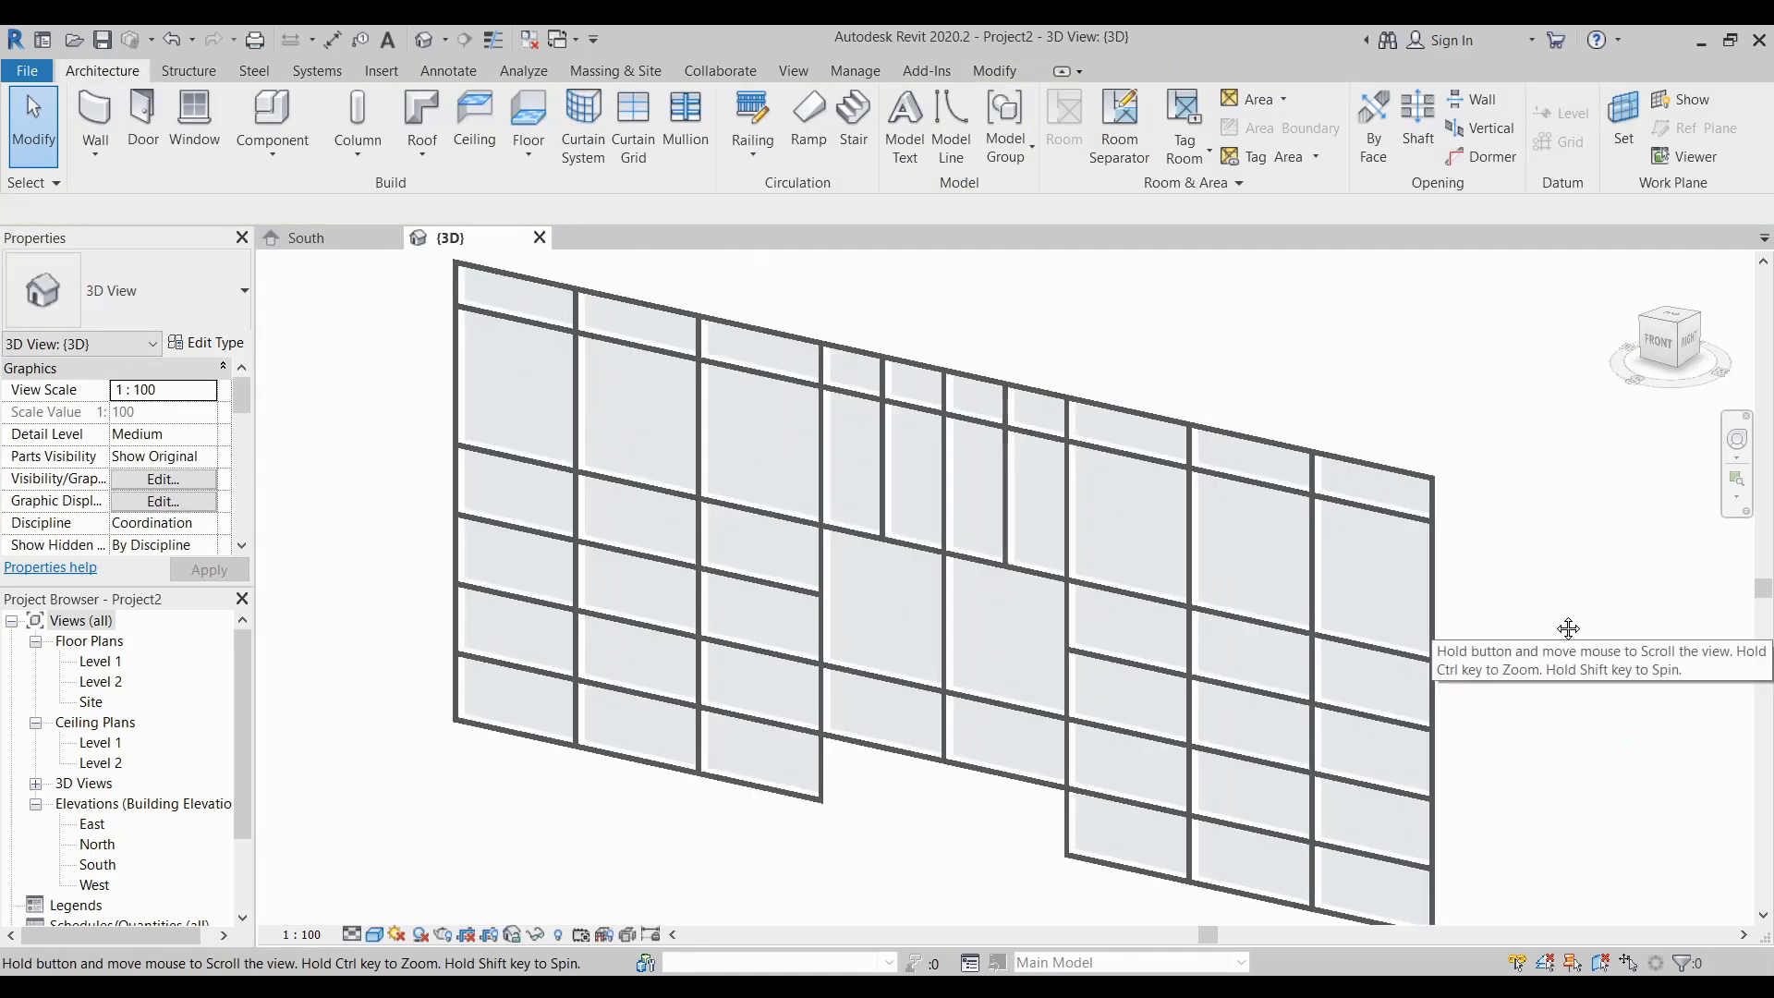